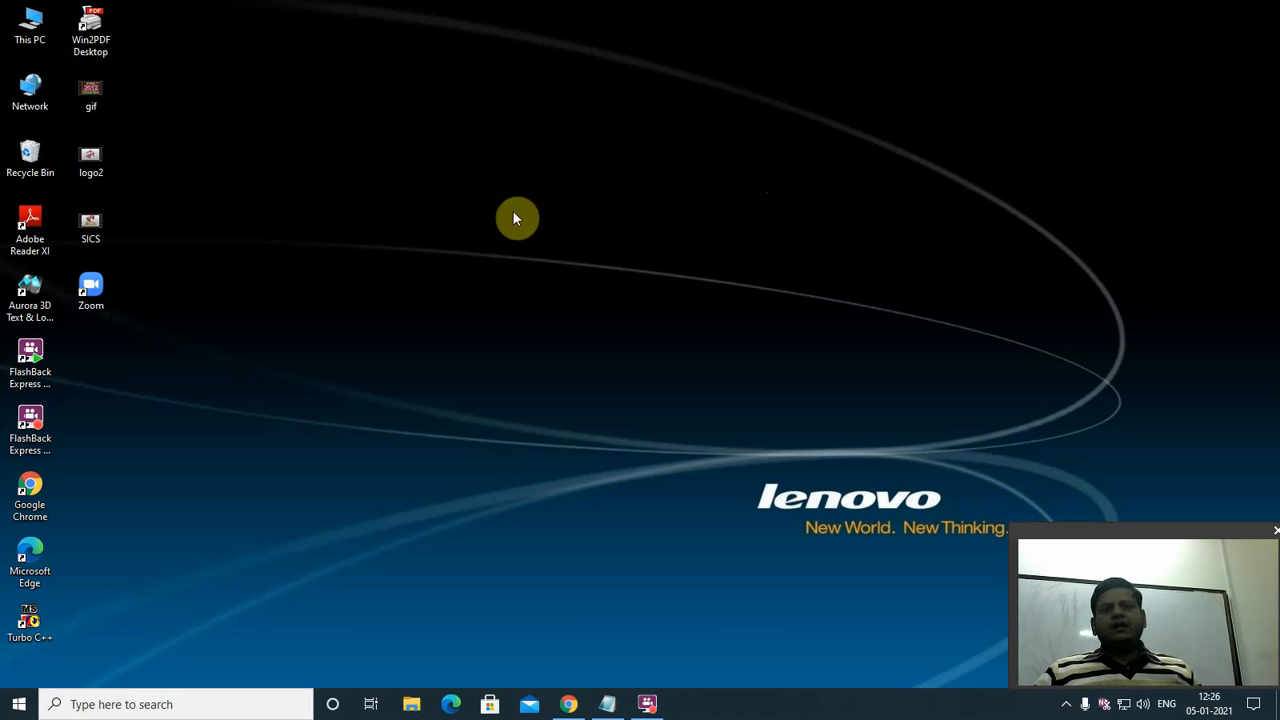
- Switch to Word, declining to make it the default program, and open the MS Access document
{"action": "left_click", "coordinate": [230, 704]}
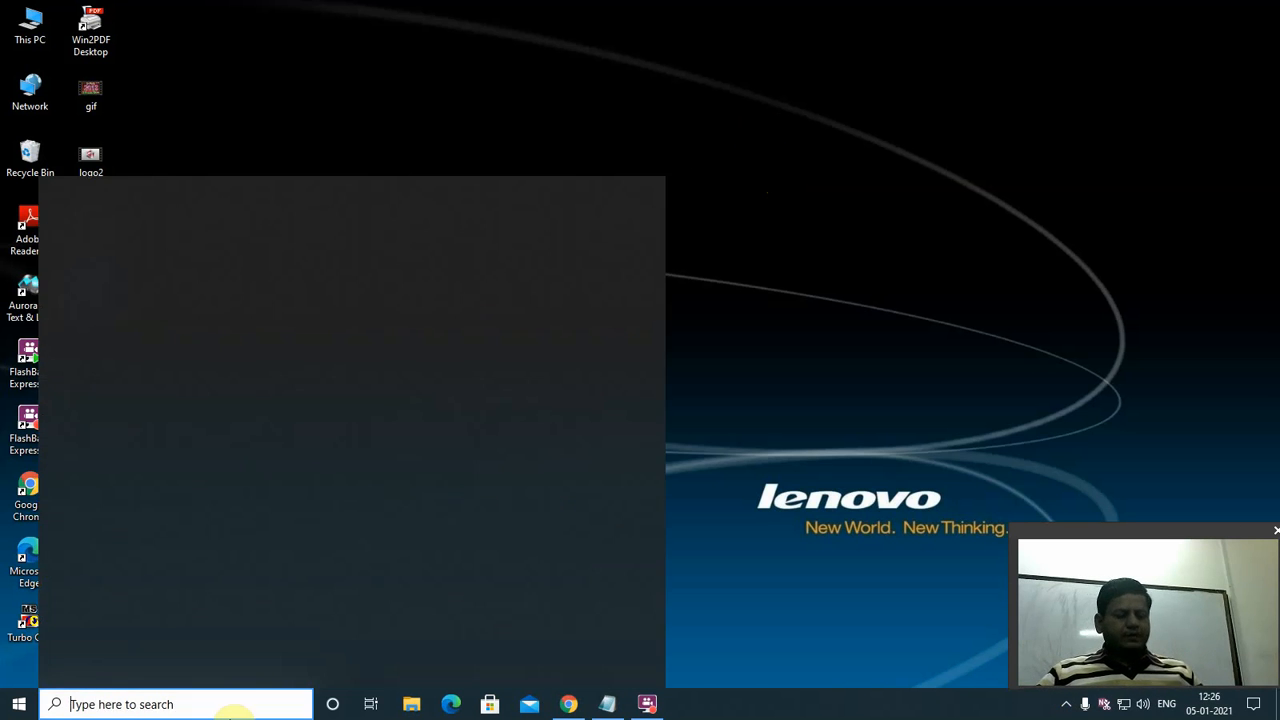
{"action": "type", "text": "word"}
{"action": "key", "text": "Return"}
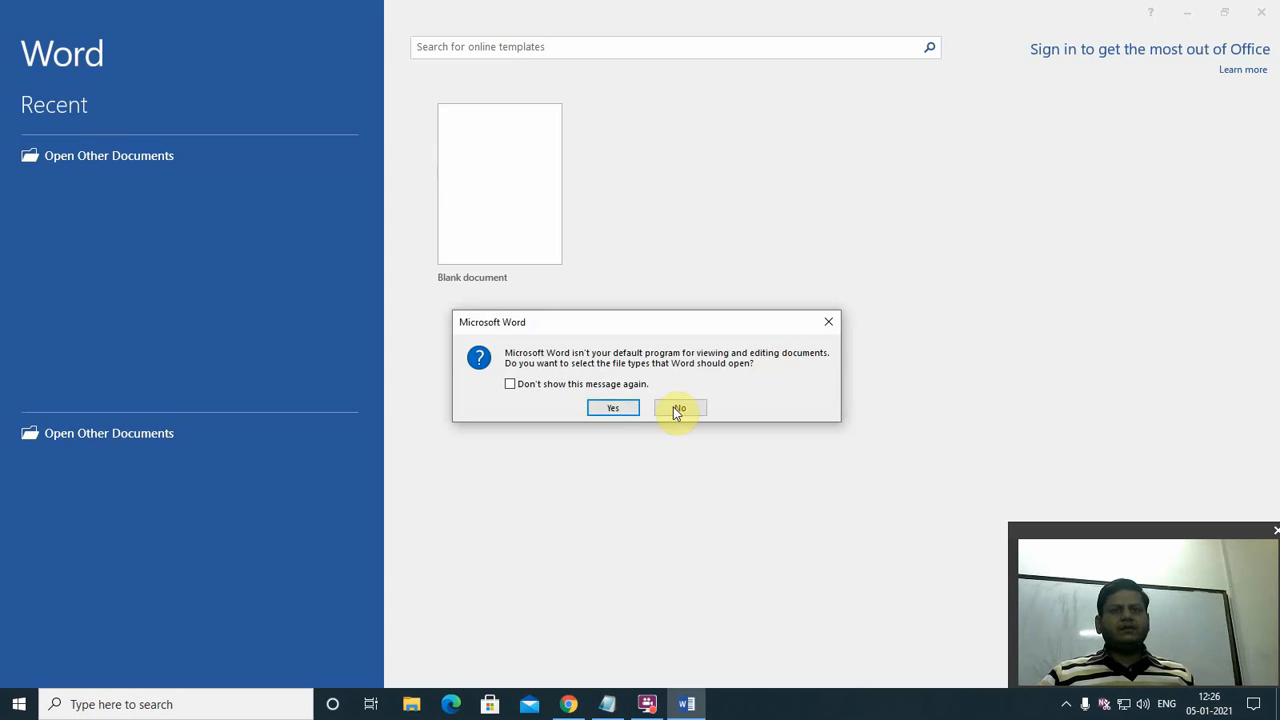
{"action": "left_click", "coordinate": [678, 409]}
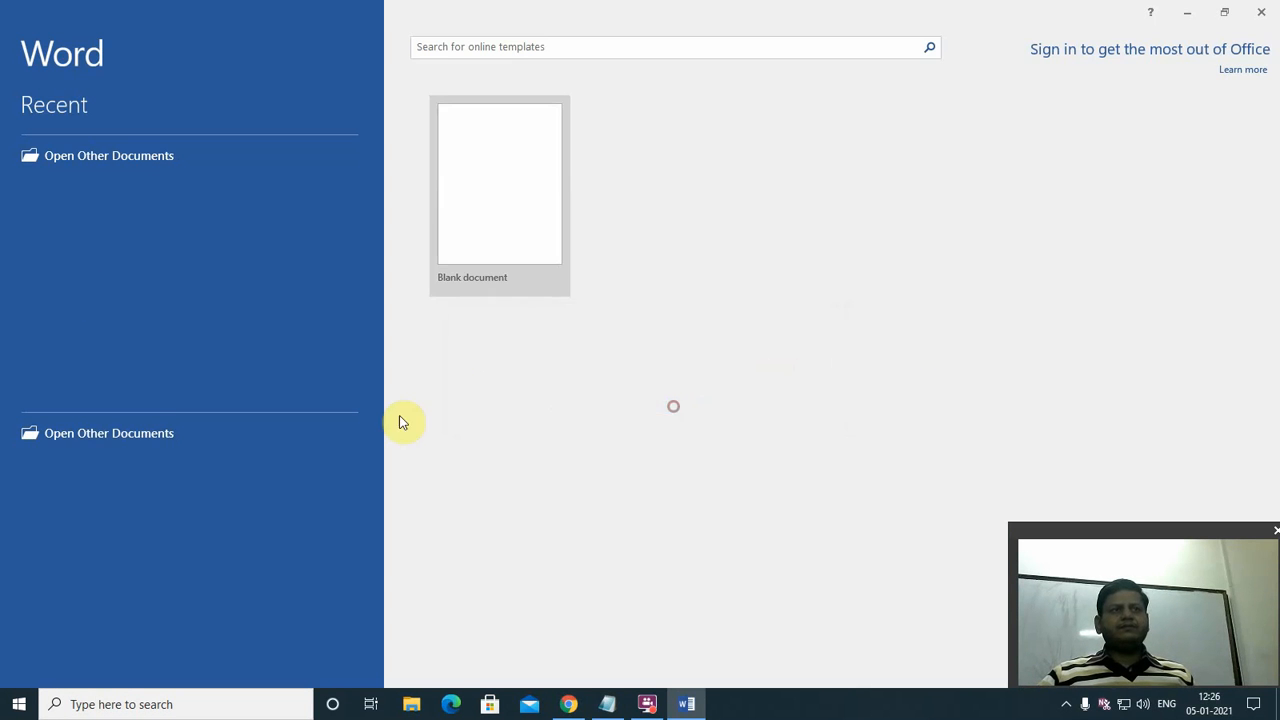
{"action": "left_click", "coordinate": [132, 356]}
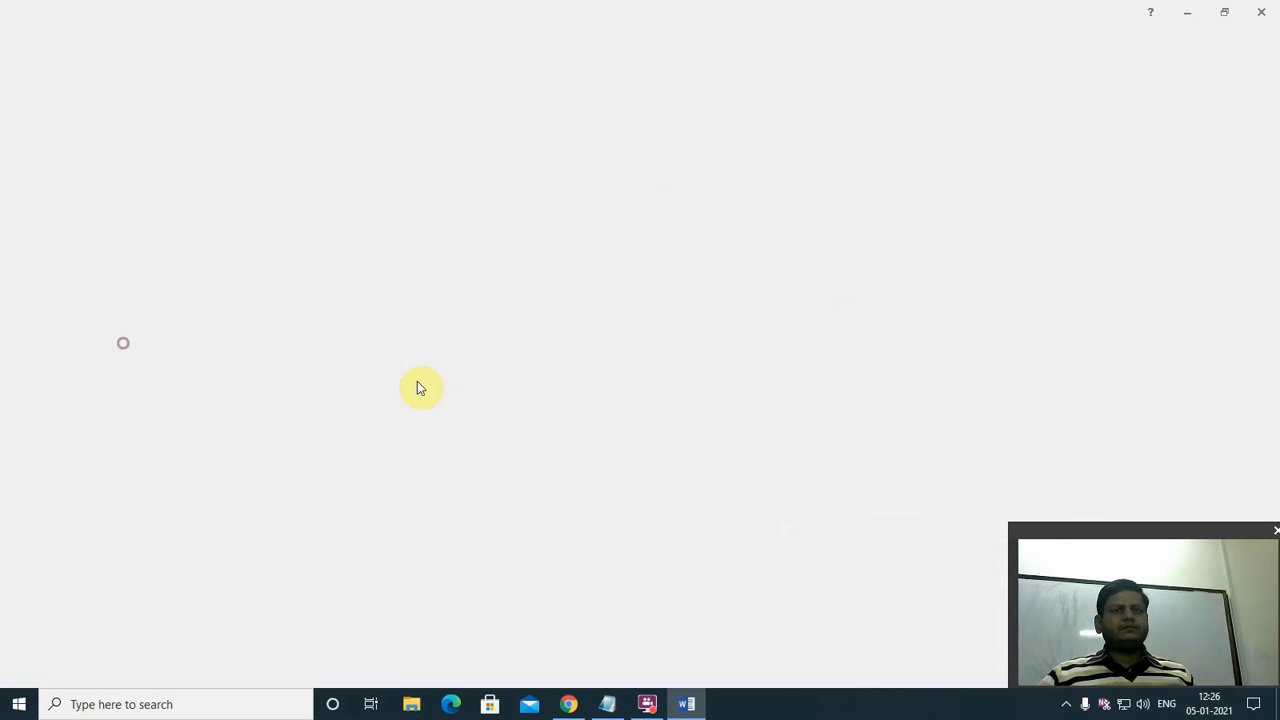
- Highlight in yellow "Make-table", most of the table backup advice in the last bullet, and "provides 4"
{"action": "scroll", "coordinate": [620, 408], "scroll_direction": "down", "scroll_amount": 3}
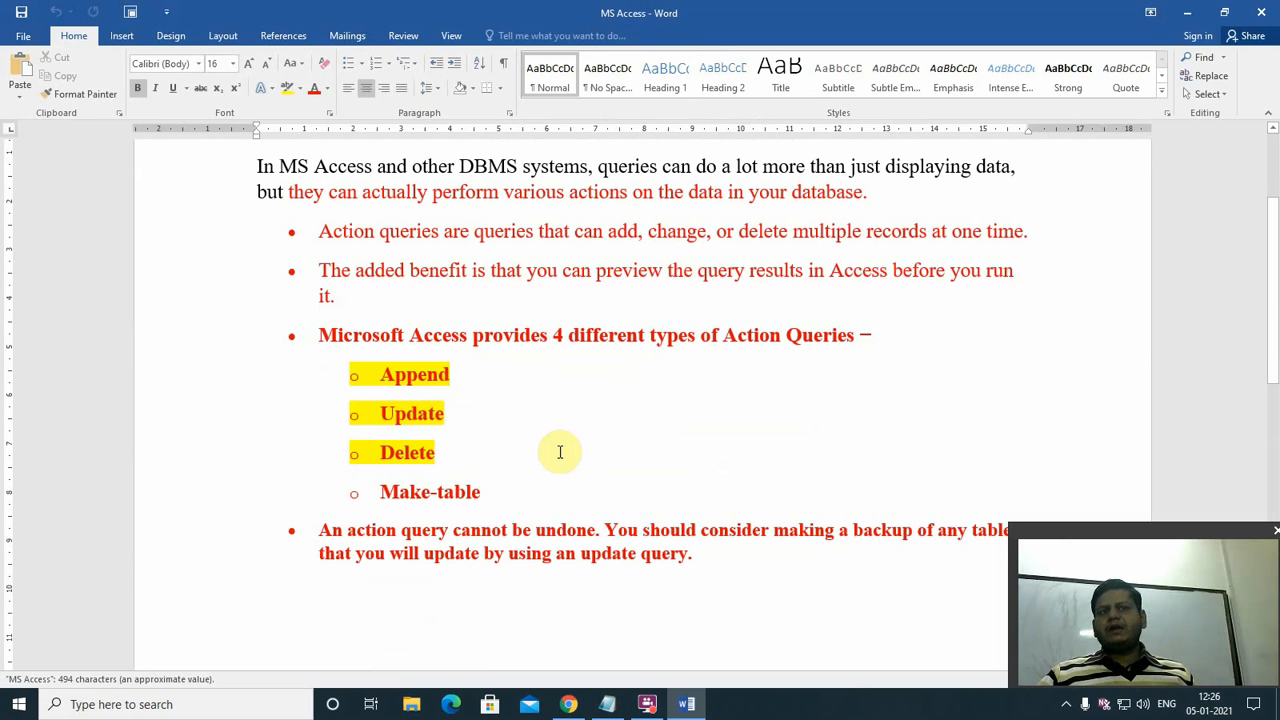
{"action": "scroll", "coordinate": [560, 445], "scroll_direction": "down", "scroll_amount": 2}
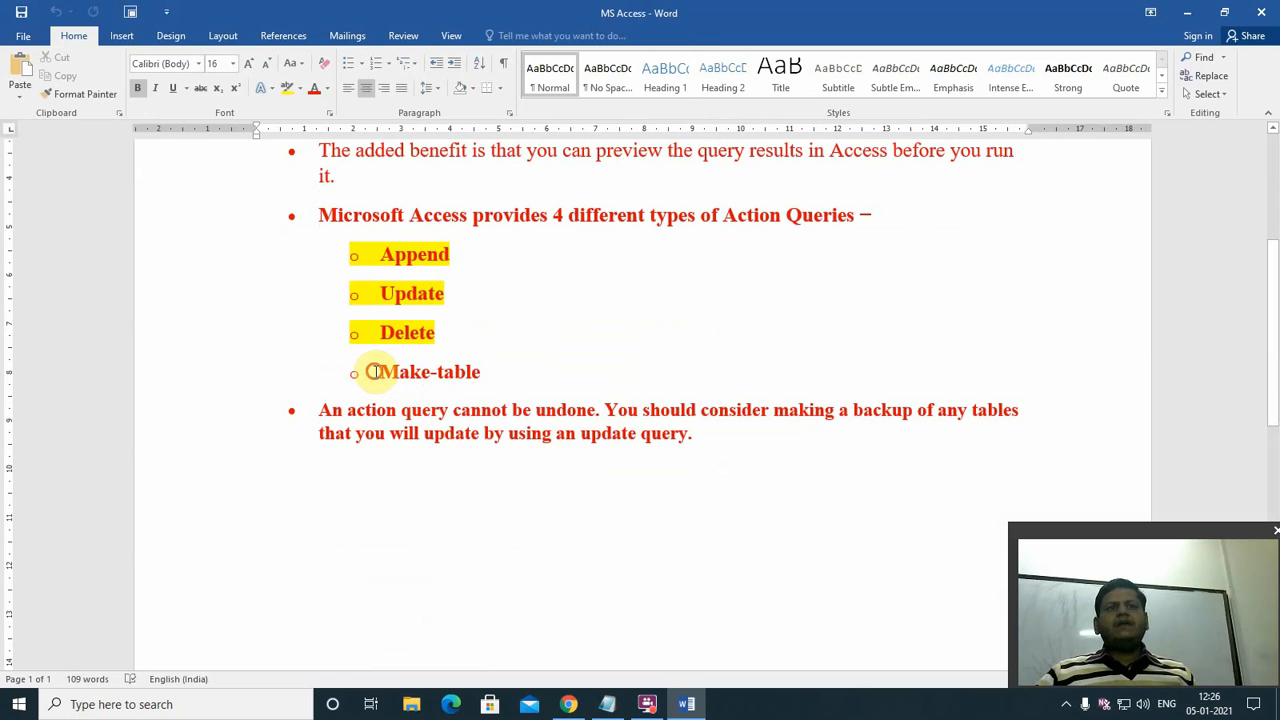
{"action": "left_click", "coordinate": [287, 88]}
{"action": "left_click_drag", "start_coordinate": [383, 371], "coordinate": [551, 380]}
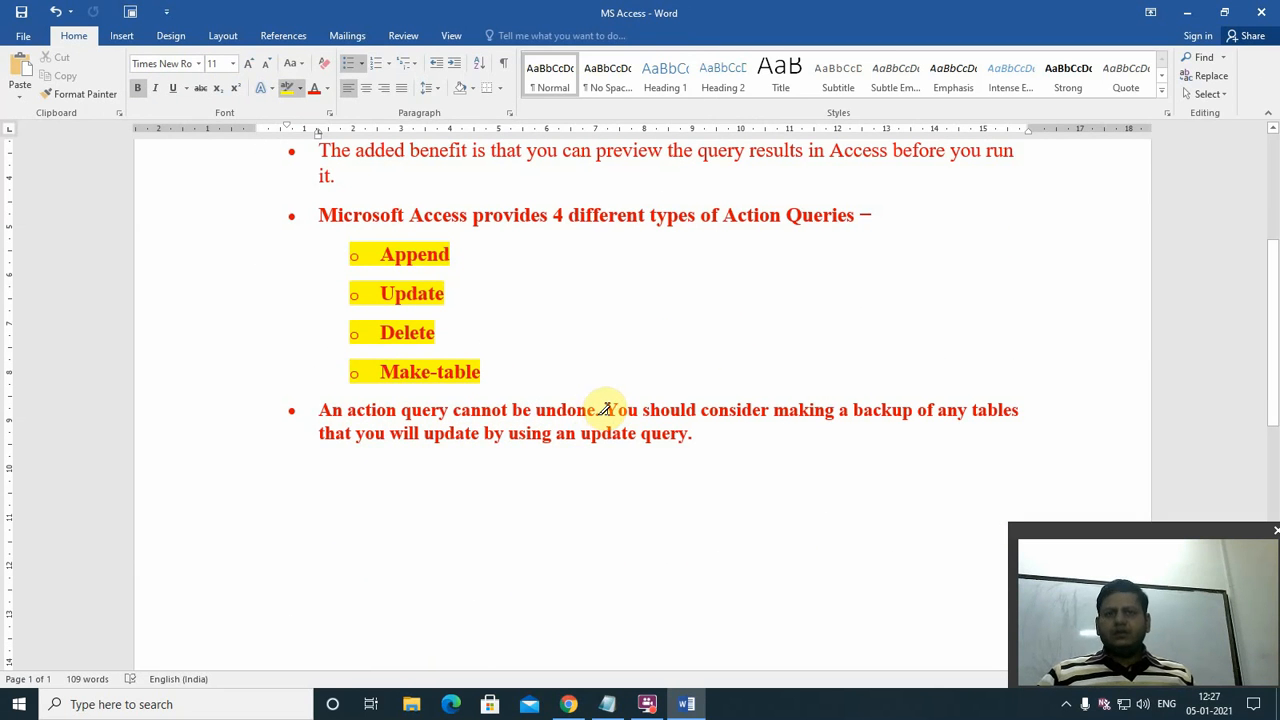
{"action": "left_click_drag", "start_coordinate": [604, 410], "coordinate": [1020, 406]}
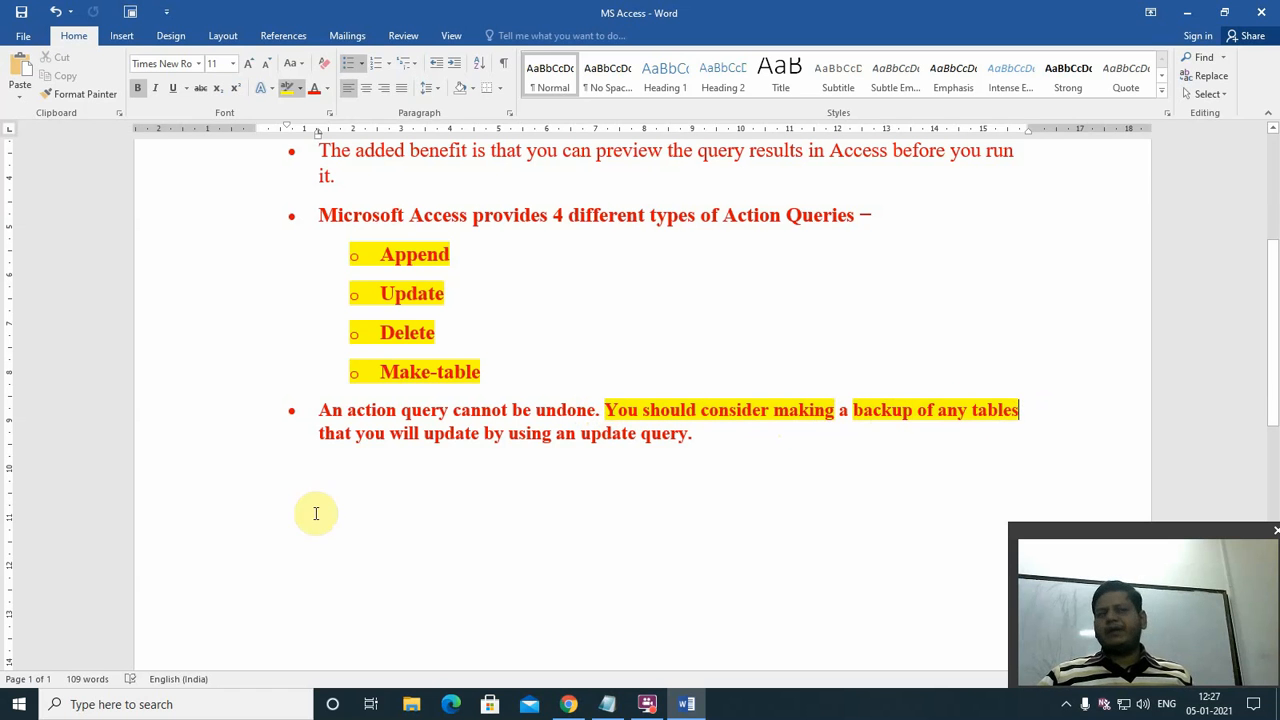
{"action": "left_click_drag", "start_coordinate": [320, 443], "coordinate": [694, 458]}
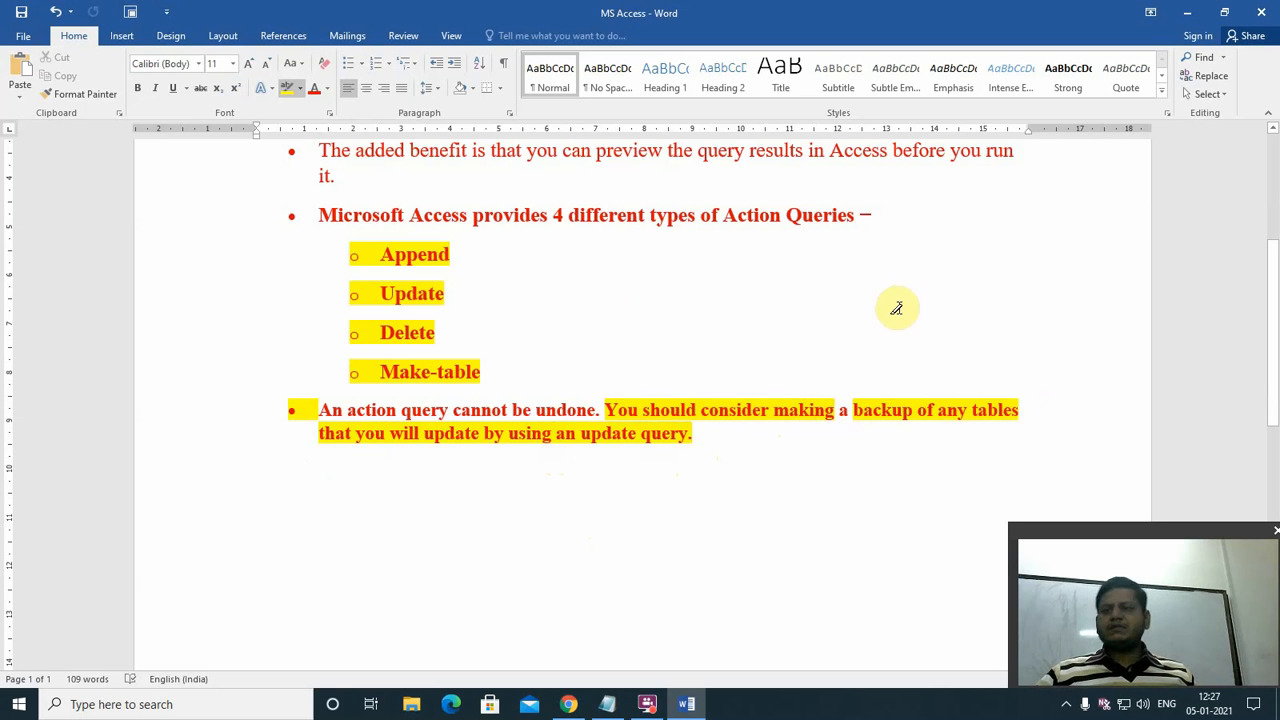
{"action": "left_click_drag", "start_coordinate": [470, 230], "coordinate": [565, 229]}
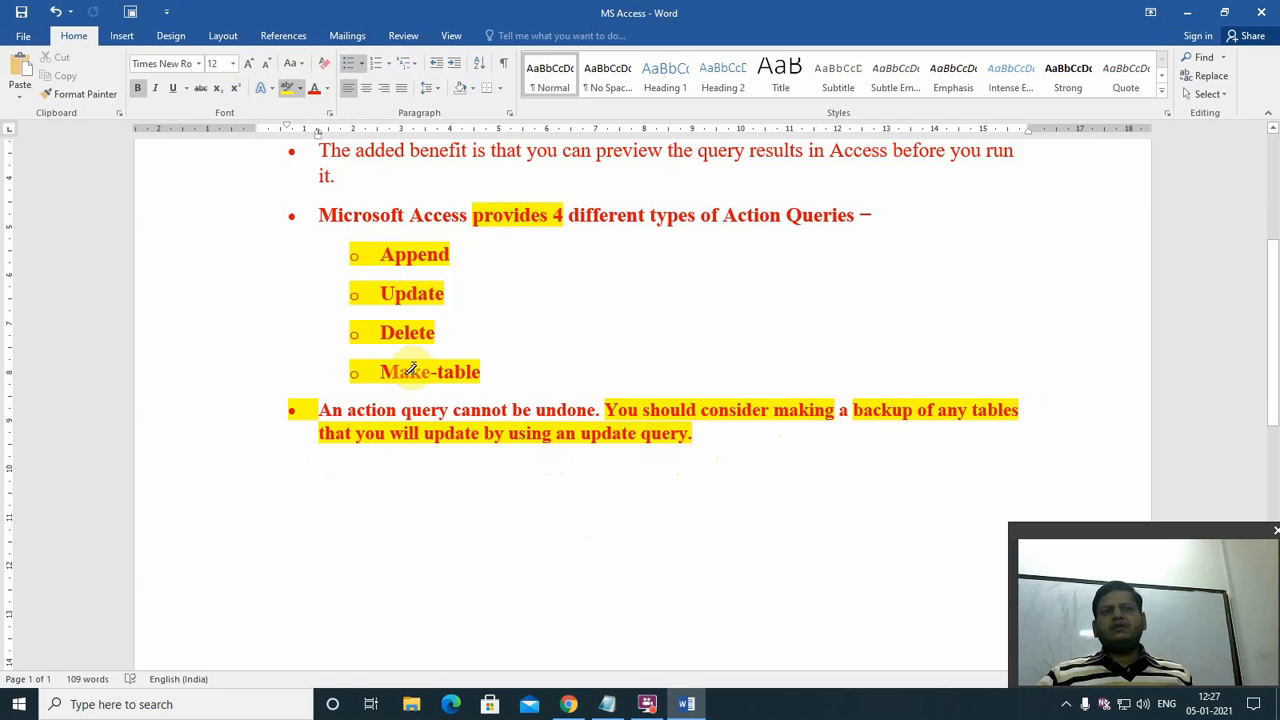
- Close the MS Access document without saving the changes
{"action": "left_click", "coordinate": [1259, 20]}
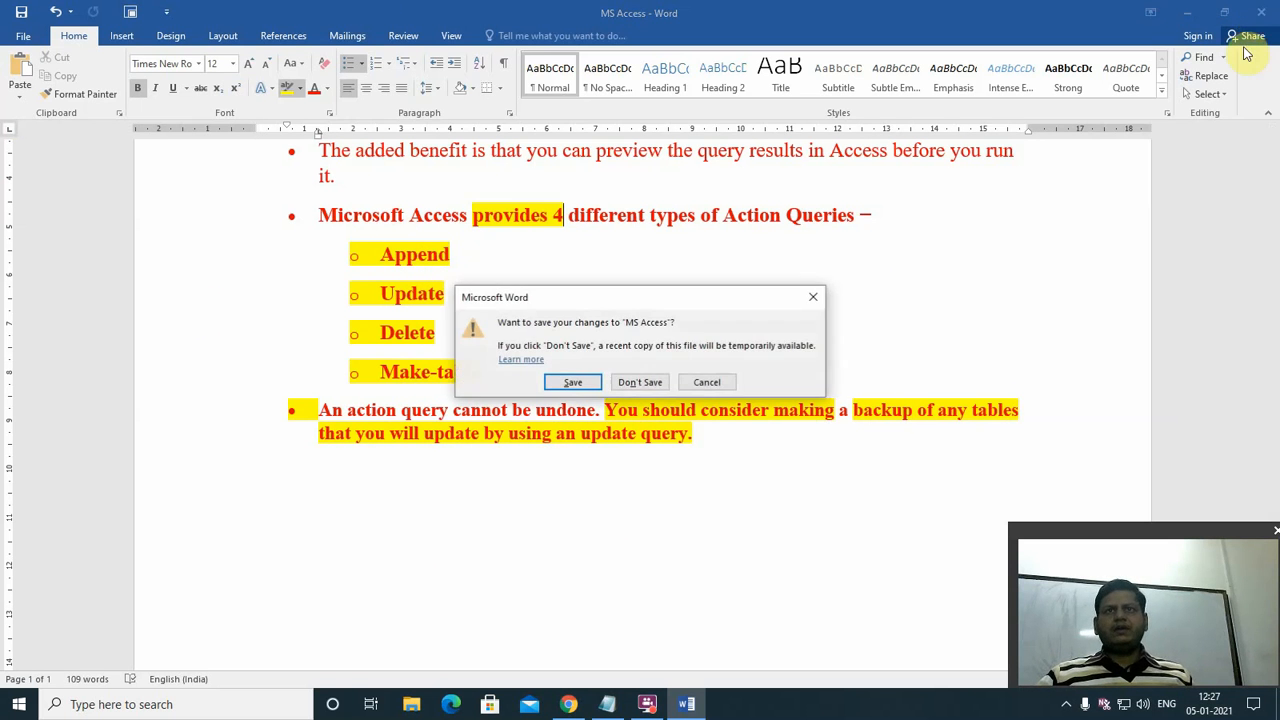
{"action": "left_click", "coordinate": [650, 388]}
{"action": "right_click", "coordinate": [506, 349]}
{"action": "left_click", "coordinate": [576, 397]}
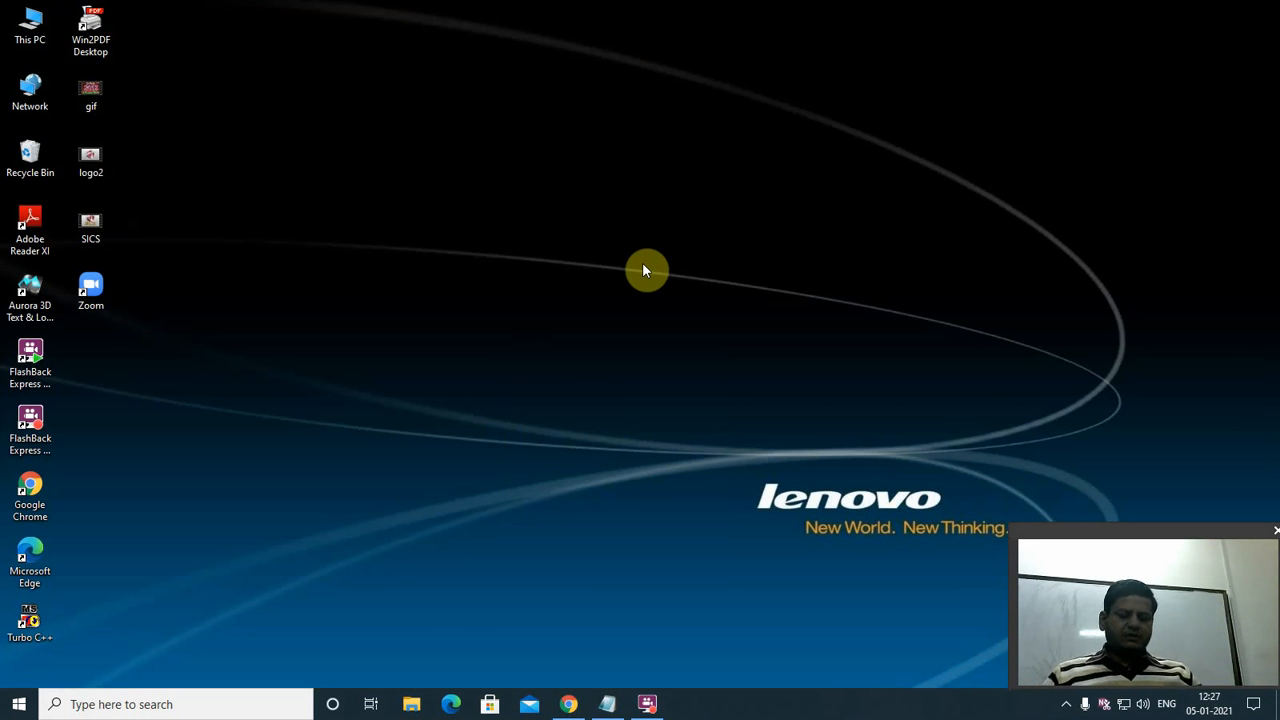
- Switch to Microsoft Access 2010, dismiss the activation wizard and open the db5.accdb database
{"action": "key", "text": "a"}
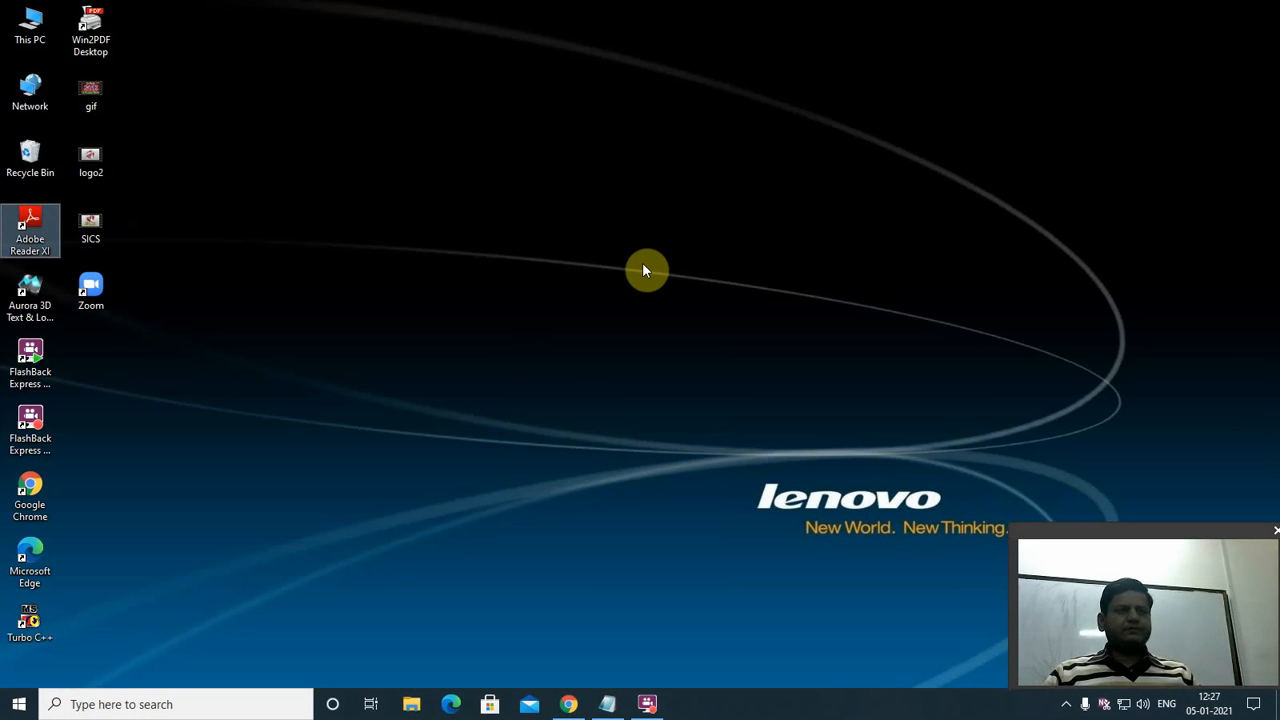
{"action": "left_click", "coordinate": [120, 704]}
{"action": "type", "text": "ac"}
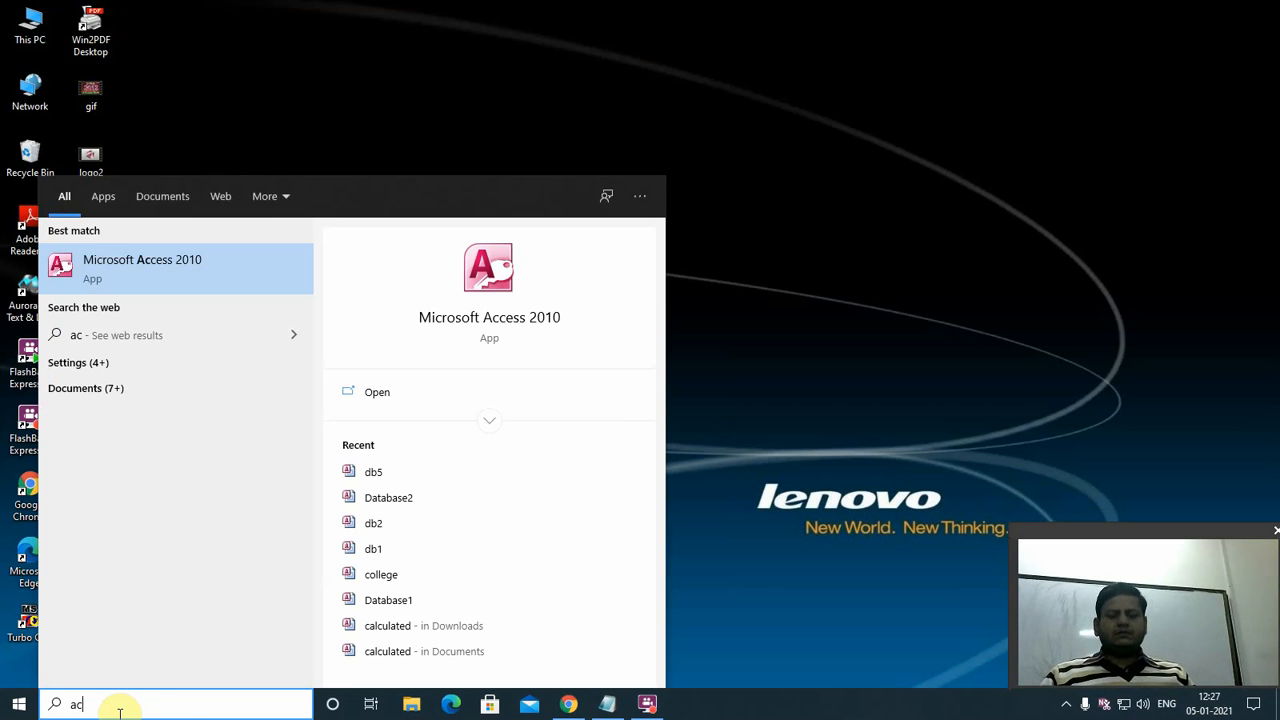
{"action": "key", "text": "Return"}
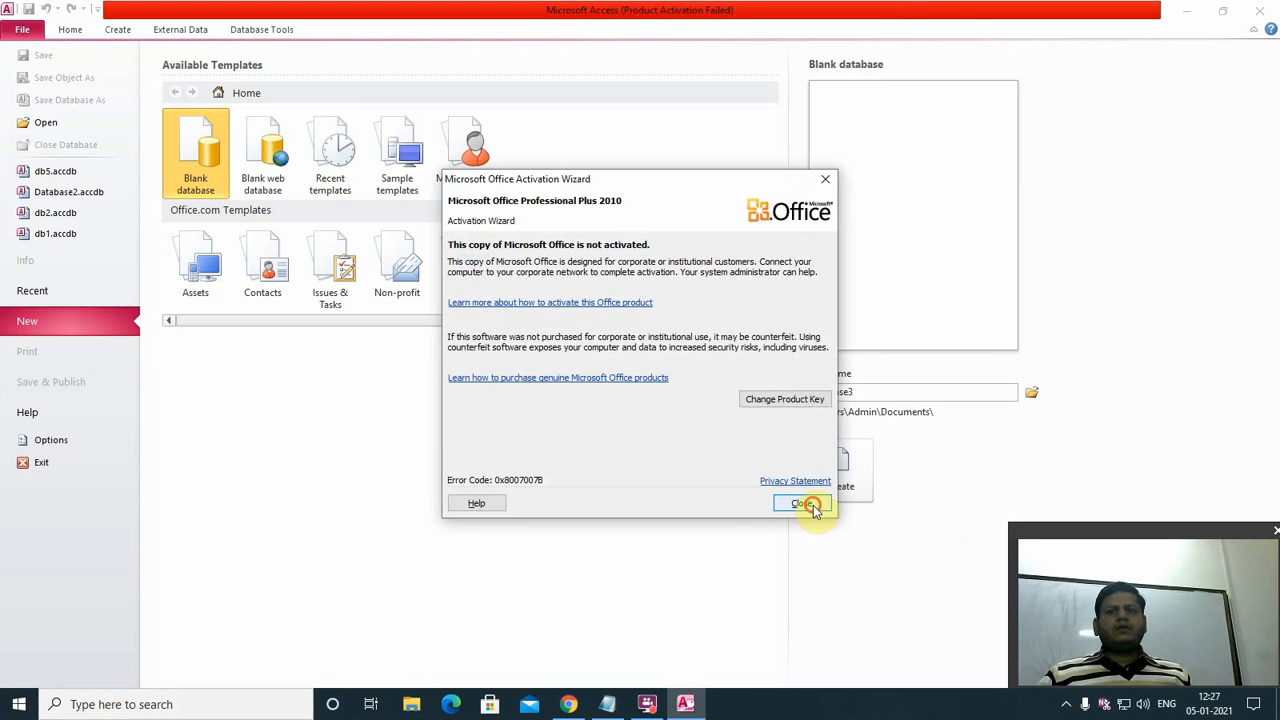
{"action": "left_click", "coordinate": [806, 504]}
{"action": "left_click", "coordinate": [45, 172]}
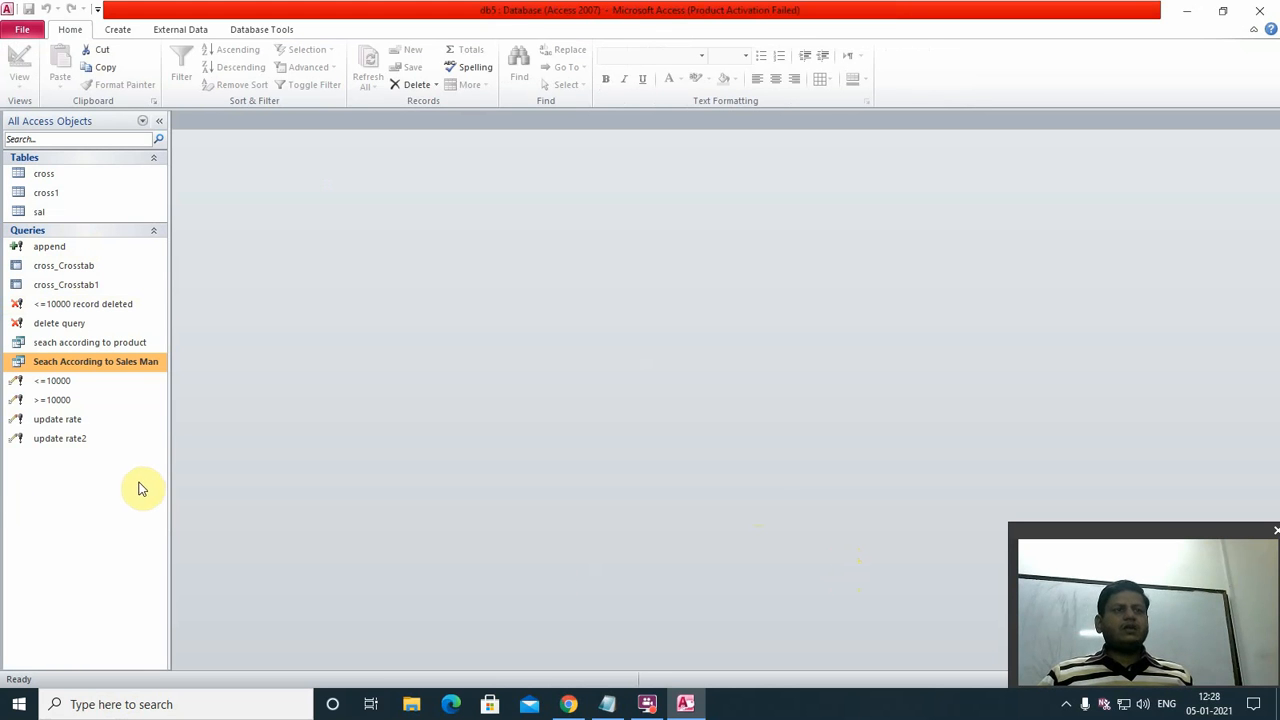
- Create a new query in design view from the sal table and include all its fields (sal.*)
{"action": "left_click", "coordinate": [122, 29]}
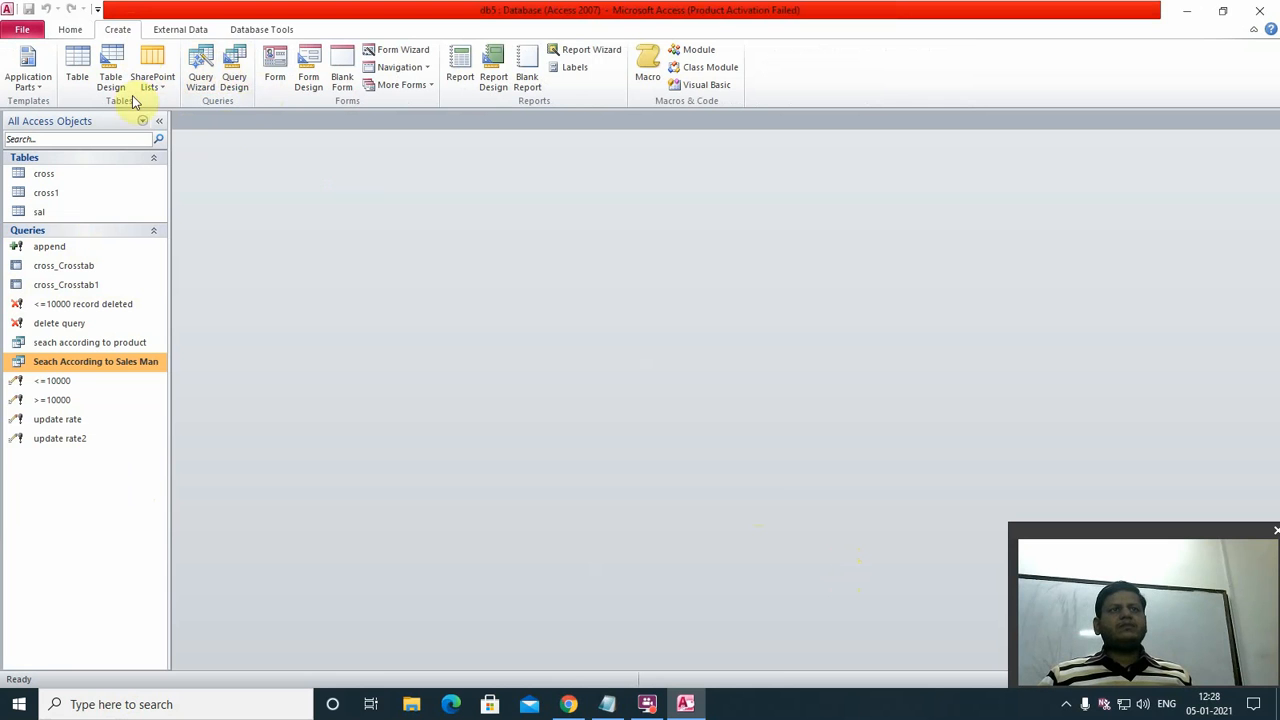
{"action": "left_click", "coordinate": [240, 65]}
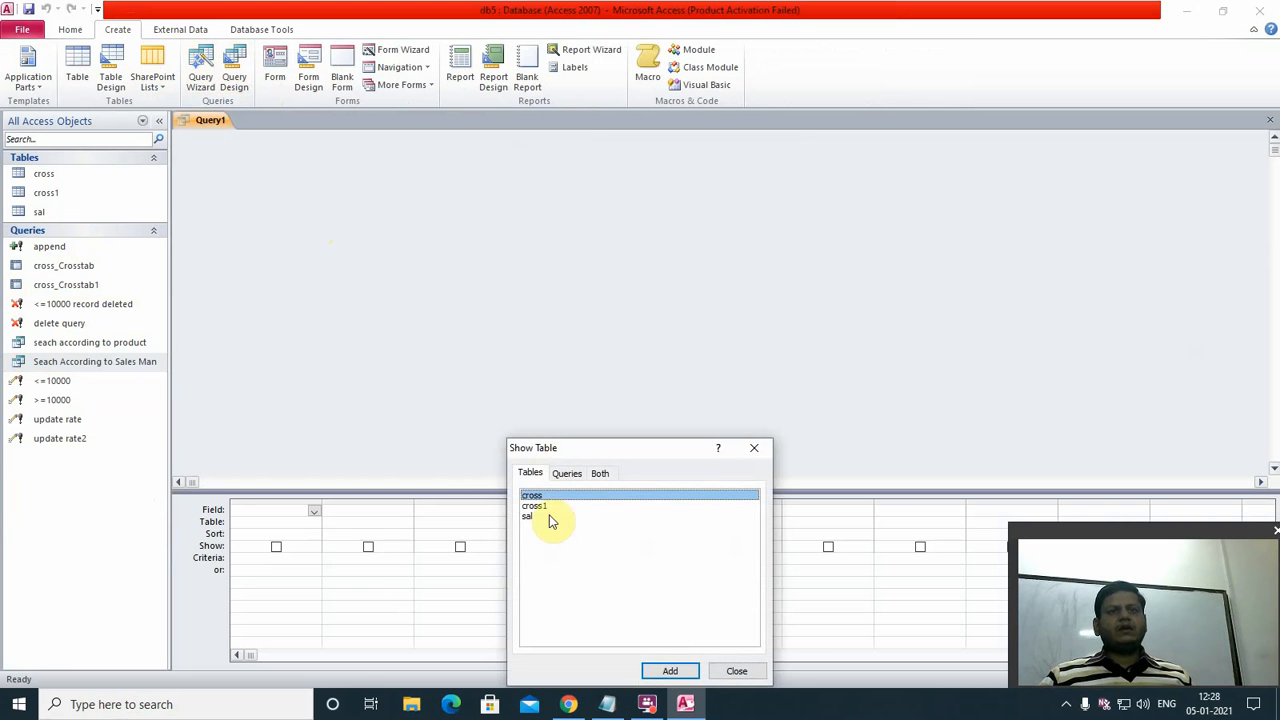
{"action": "left_click", "coordinate": [528, 516]}
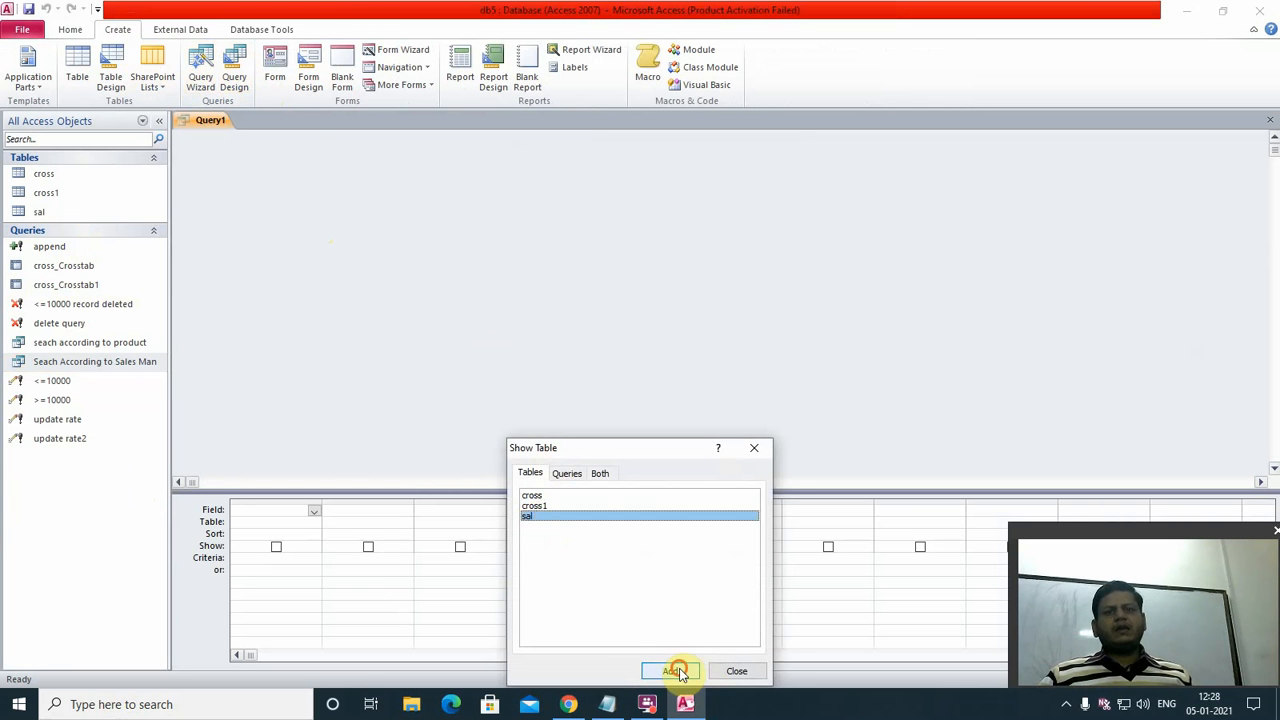
{"action": "left_click", "coordinate": [668, 670]}
{"action": "left_click", "coordinate": [736, 671]}
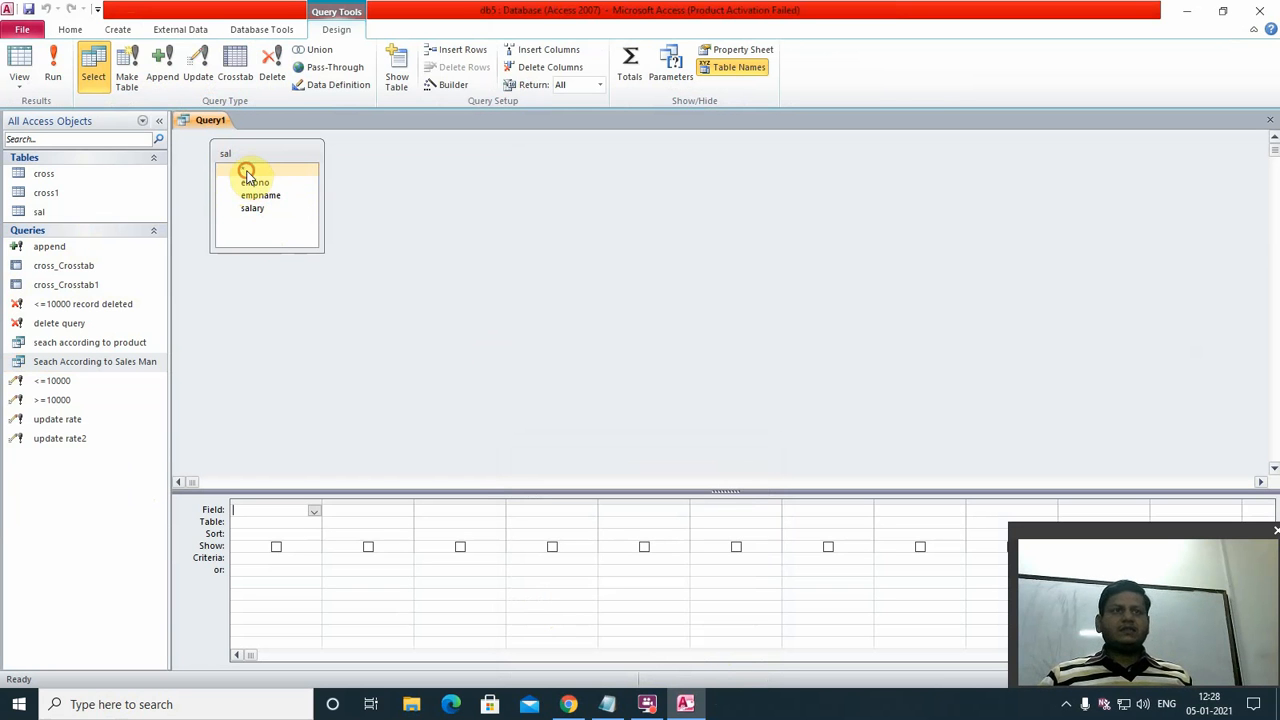
{"action": "double_click", "coordinate": [246, 170]}
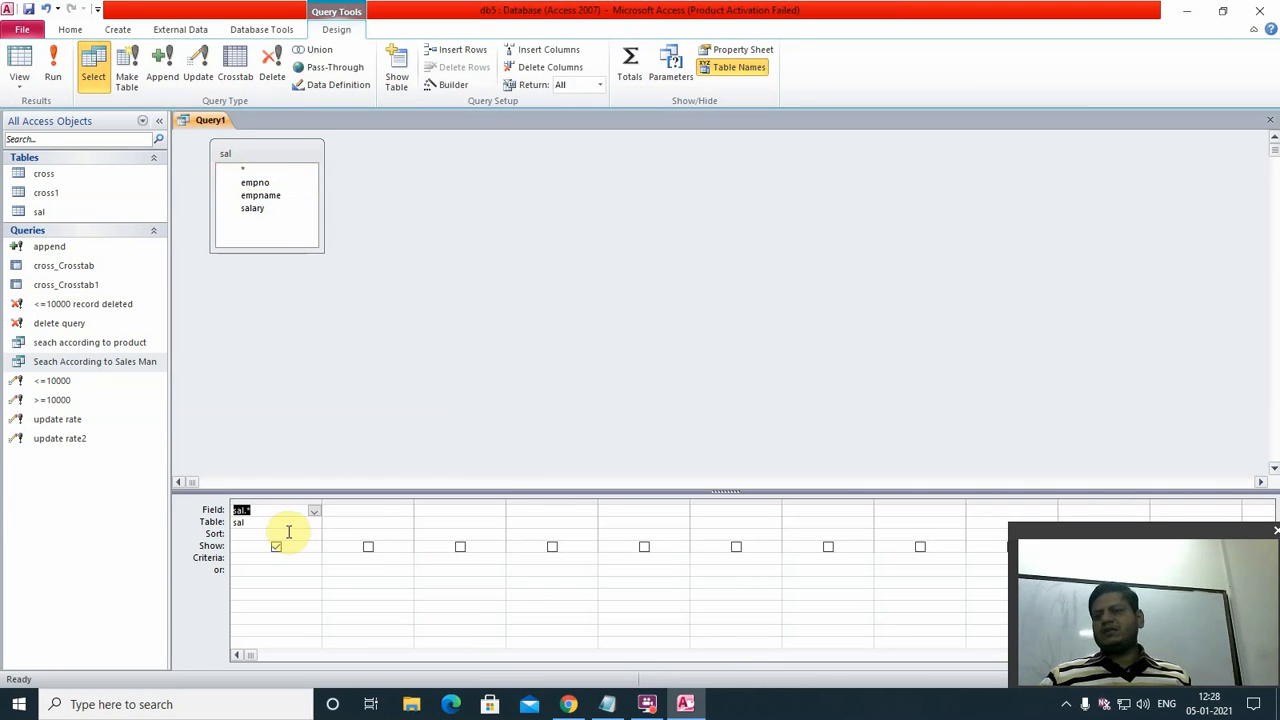
- Change the query to a make-table query that creates a table named salary in the current database
{"action": "left_click", "coordinate": [131, 66]}
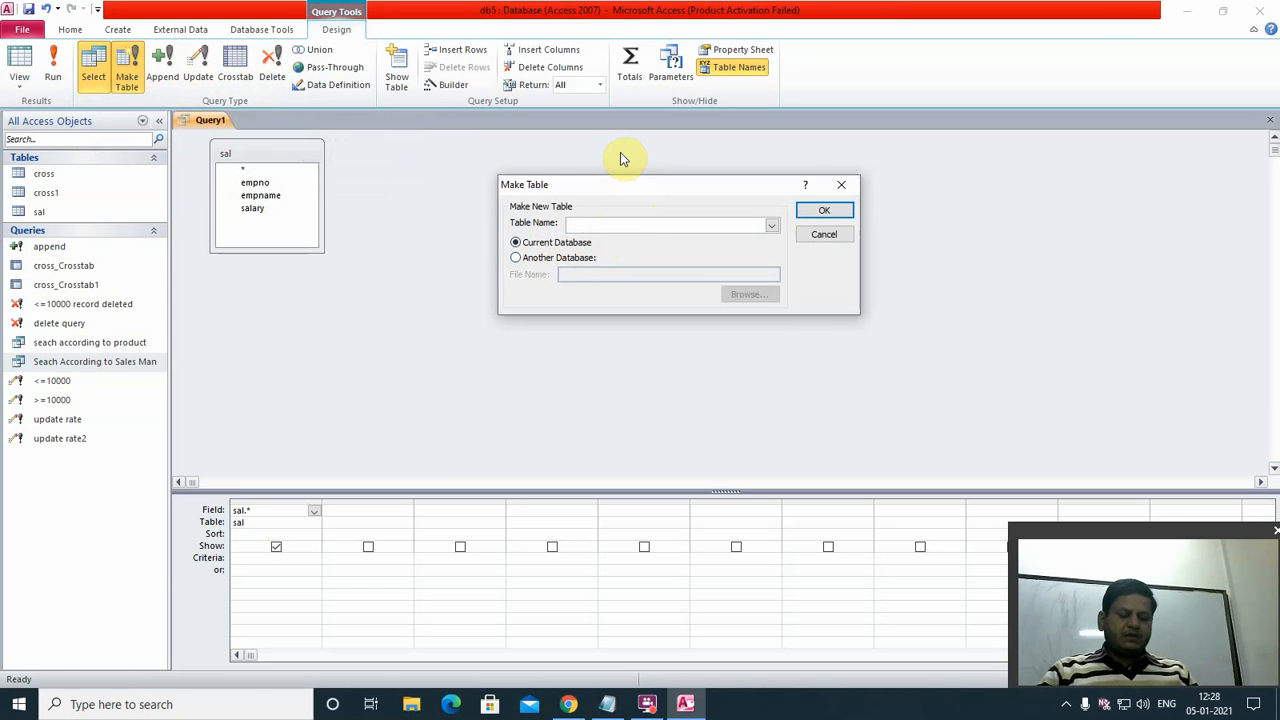
{"action": "type", "text": "sala"}
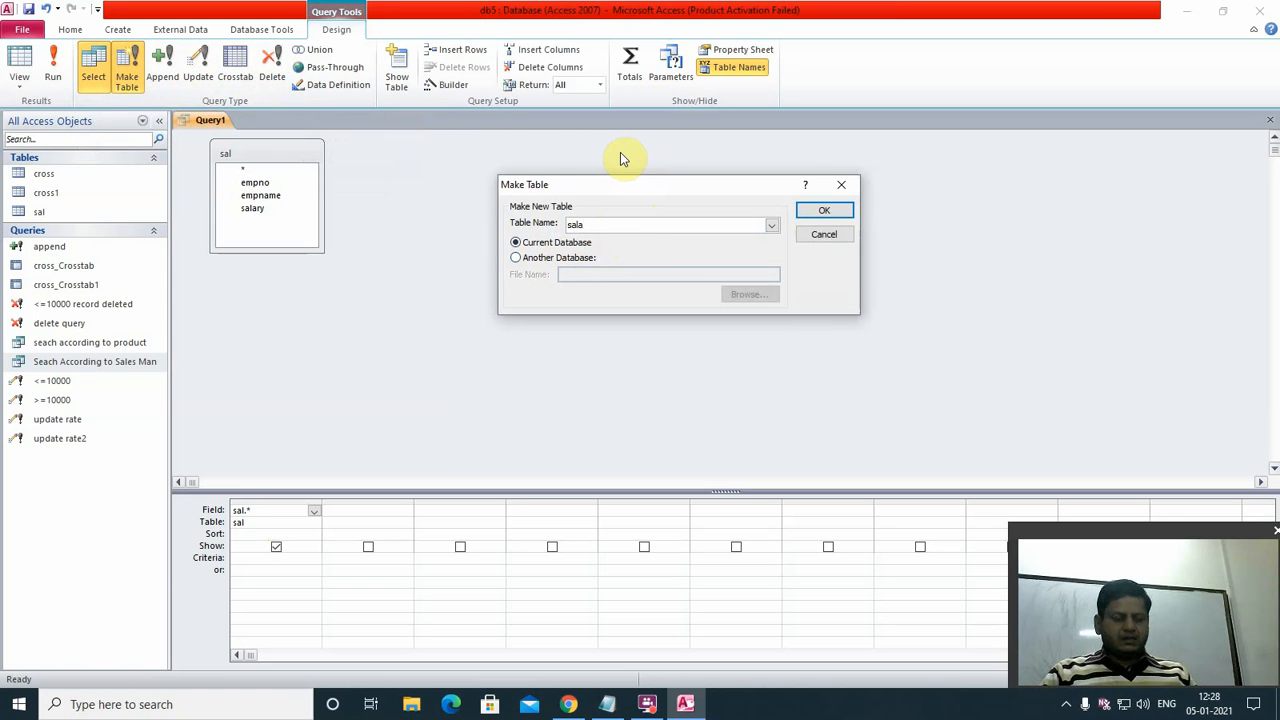
{"action": "type", "text": "ry"}
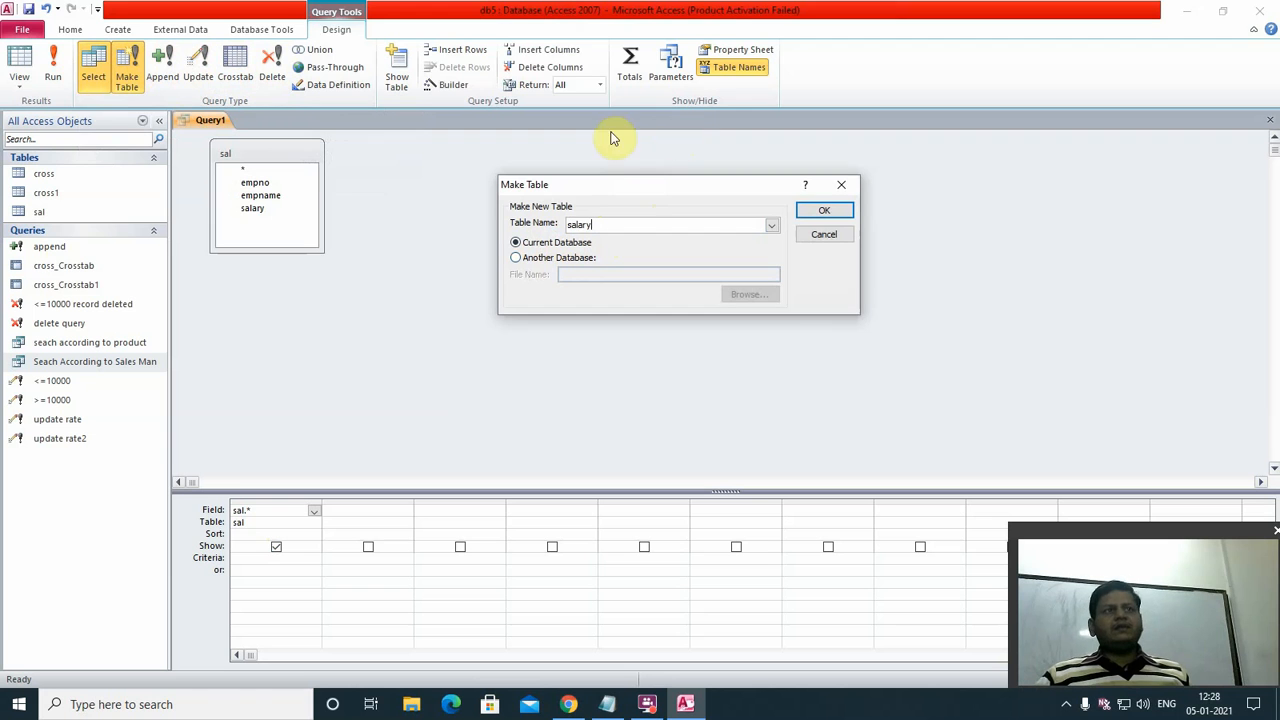
{"action": "left_click", "coordinate": [826, 210]}
{"action": "left_click", "coordinate": [243, 510]}
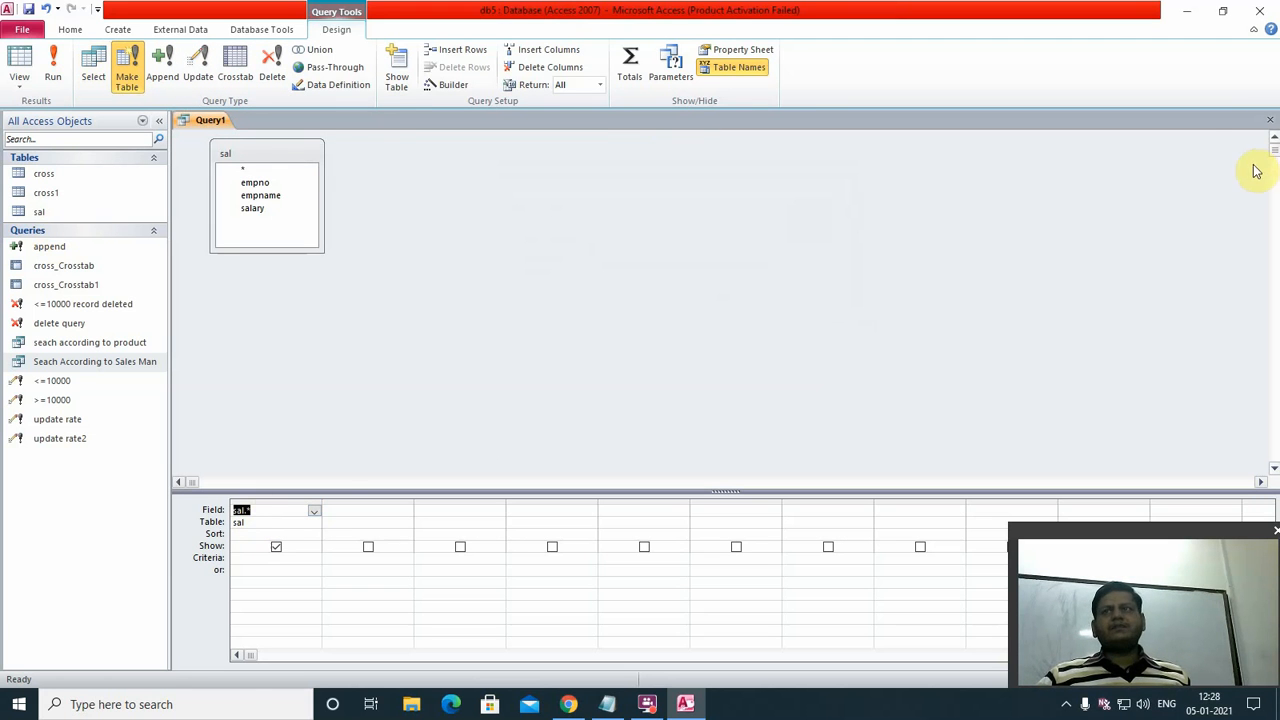
- Close the query and save it under the name "create table"
{"action": "left_click", "coordinate": [1270, 120]}
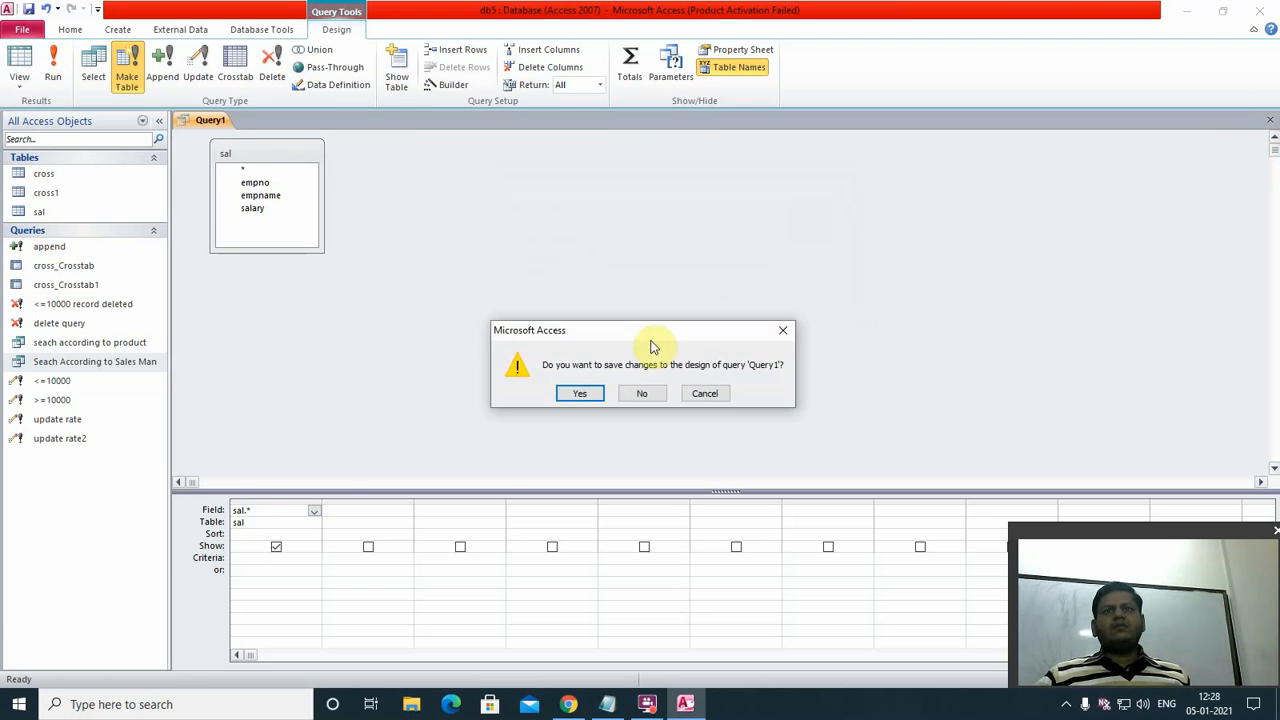
{"action": "left_click", "coordinate": [588, 393]}
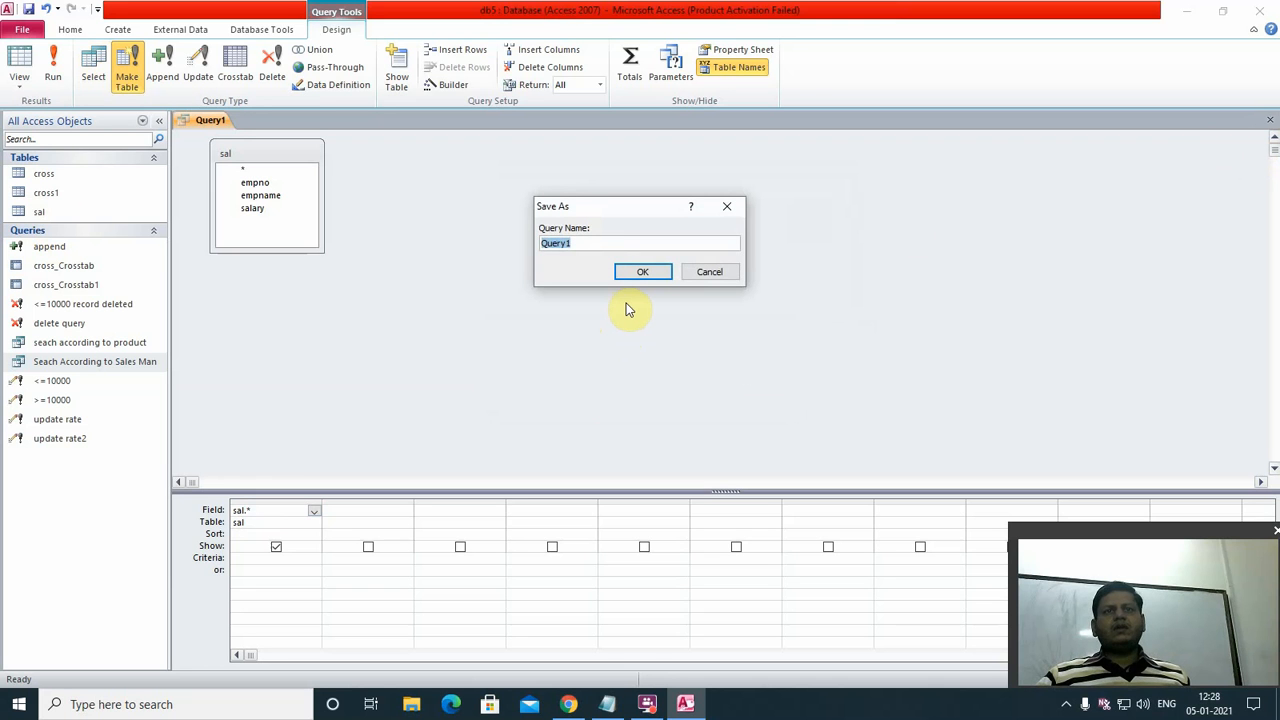
{"action": "type", "text": "m"}
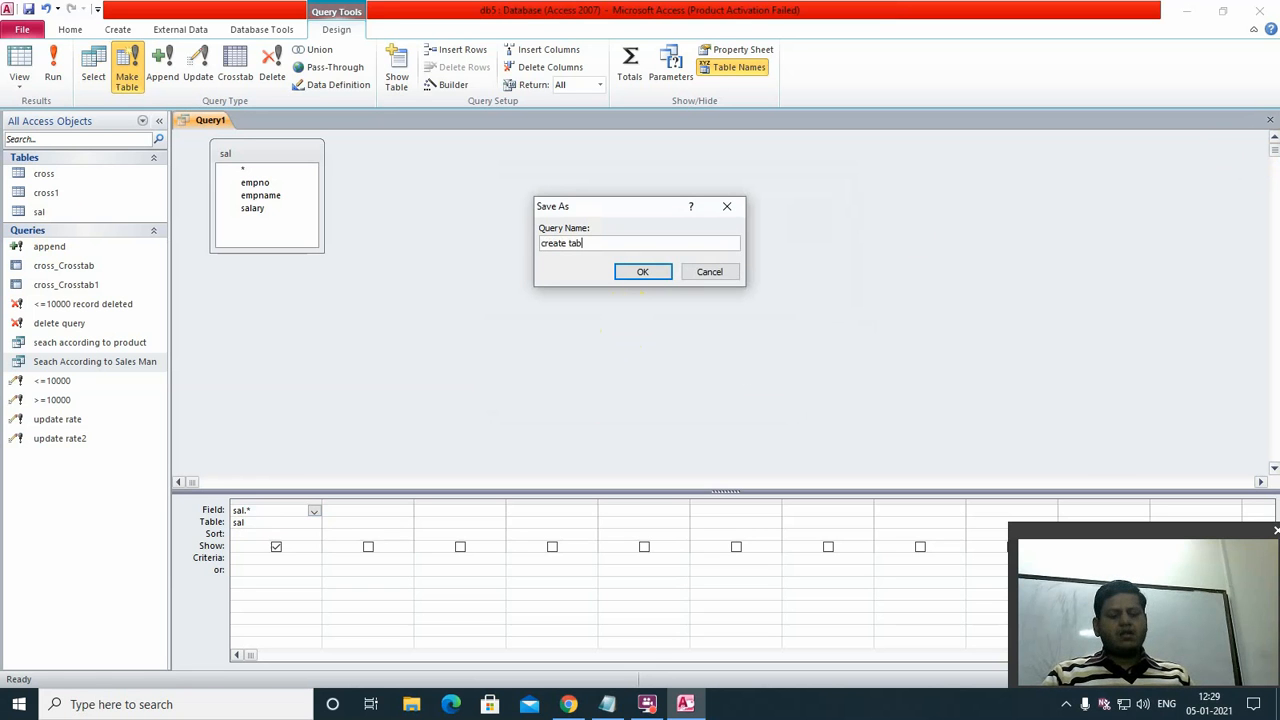
{"action": "left_click", "coordinate": [650, 271]}
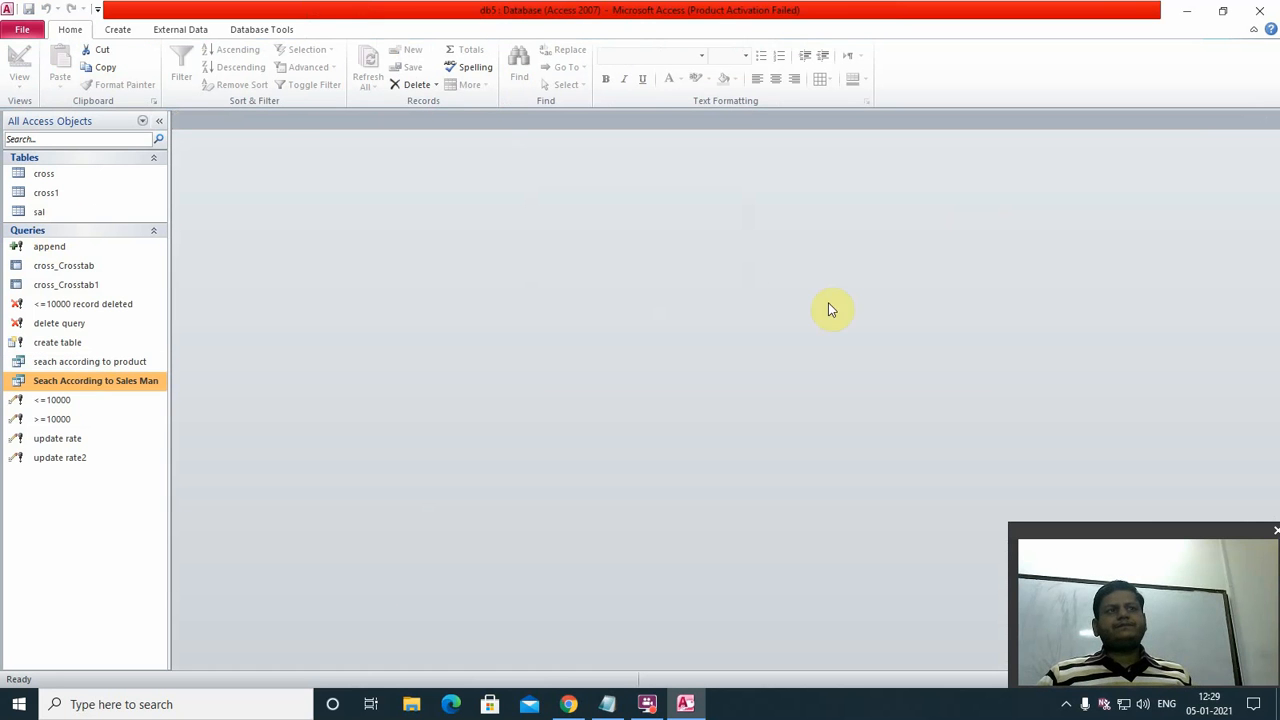
- Run the "create table" query, accepting the data changes, and open the new salary table
{"action": "left_click", "coordinate": [60, 344]}
{"action": "double_click", "coordinate": [60, 344]}
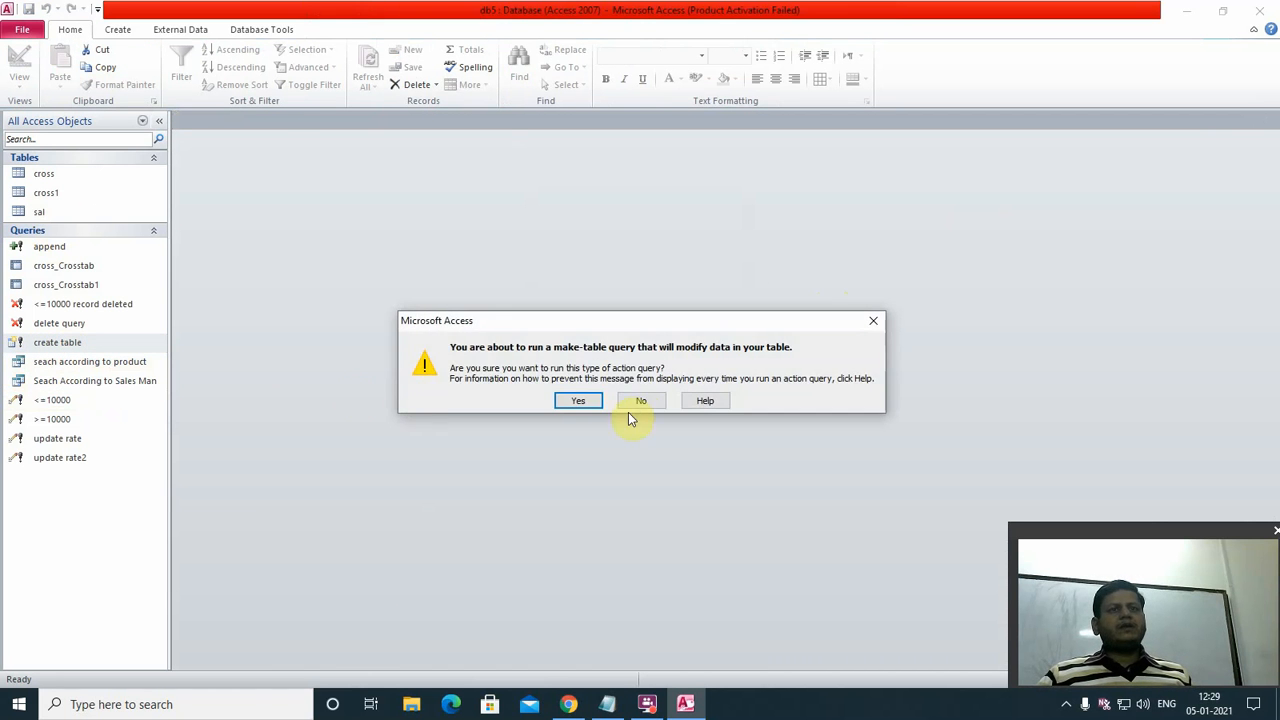
{"action": "left_click", "coordinate": [591, 406]}
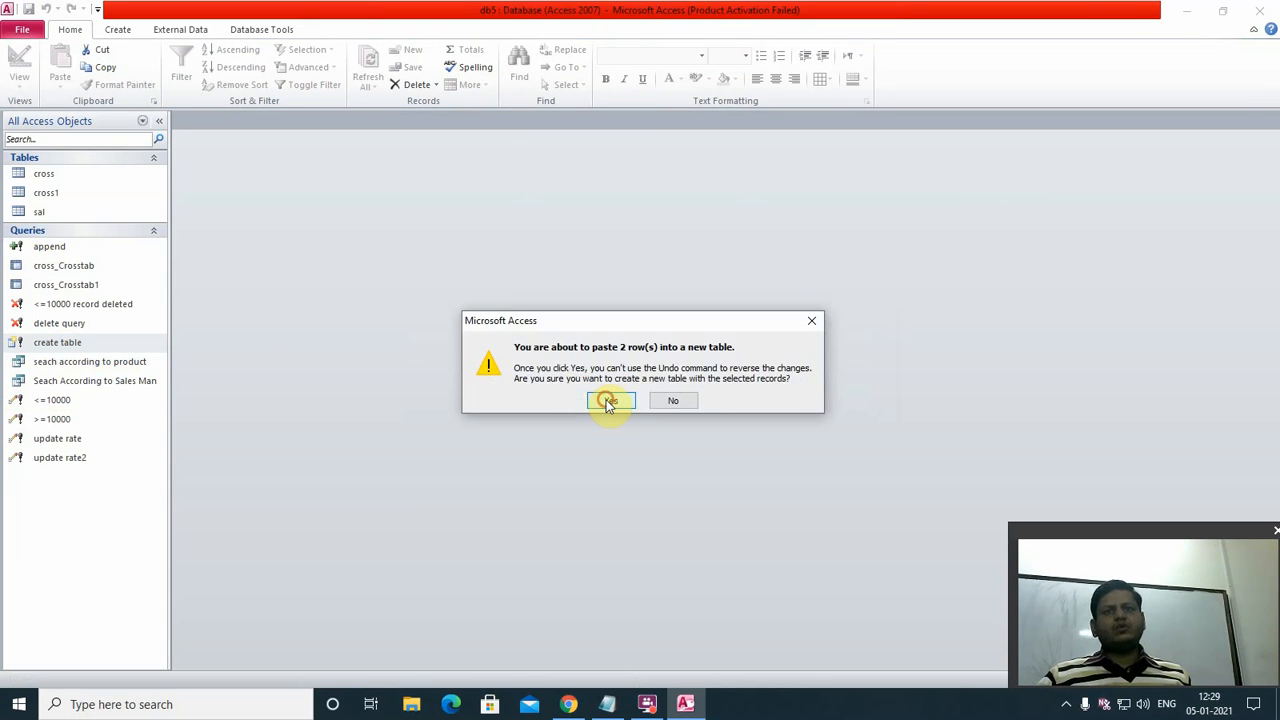
{"action": "left_click", "coordinate": [598, 404]}
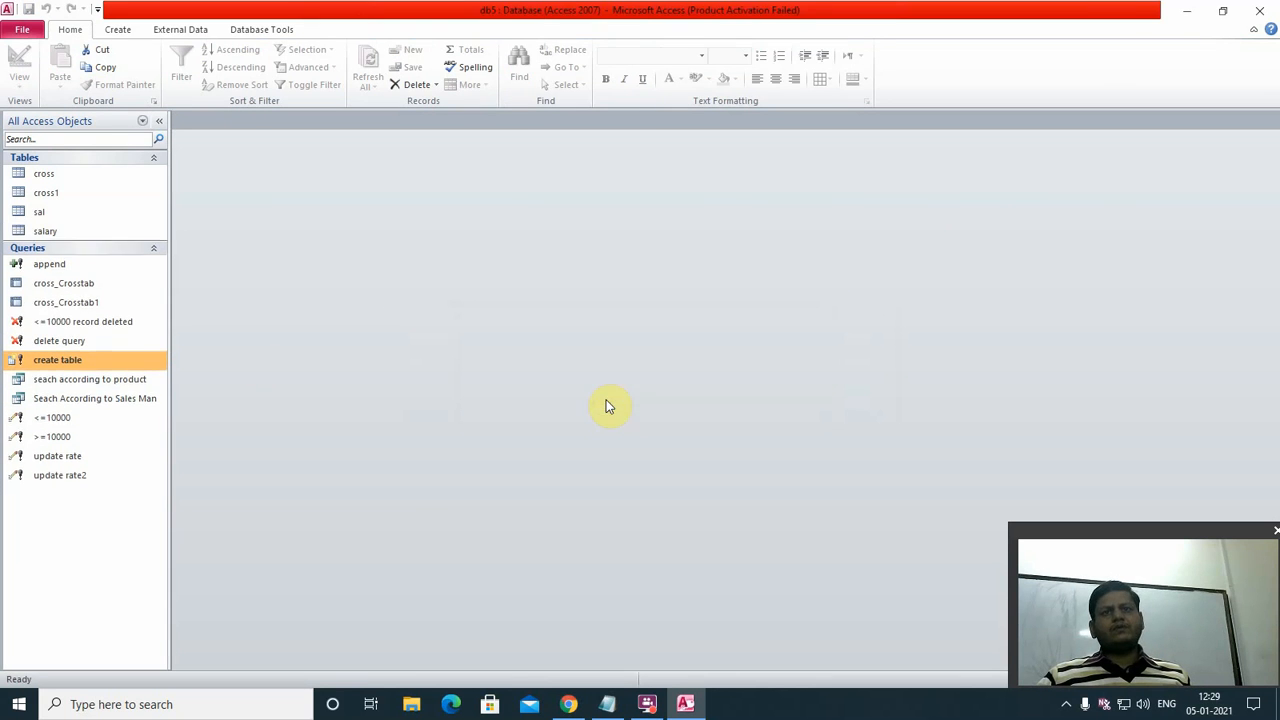
{"action": "double_click", "coordinate": [45, 231]}
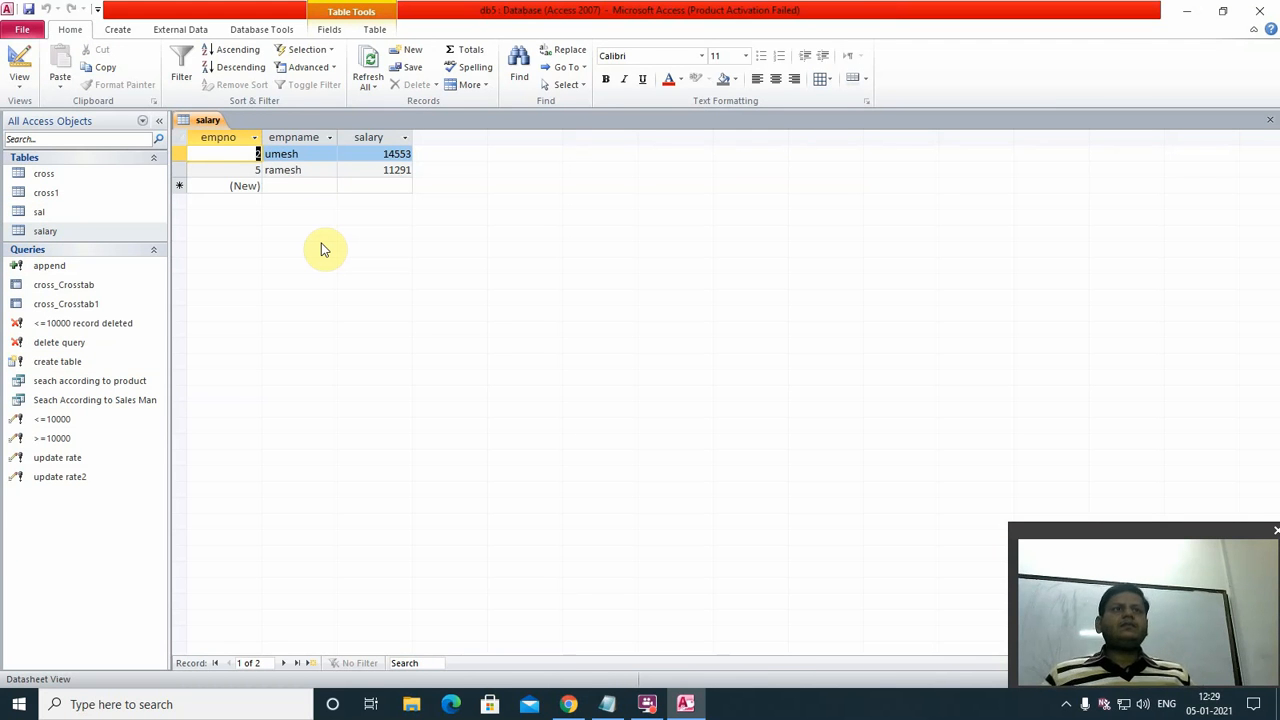
{"action": "left_click", "coordinate": [126, 30]}
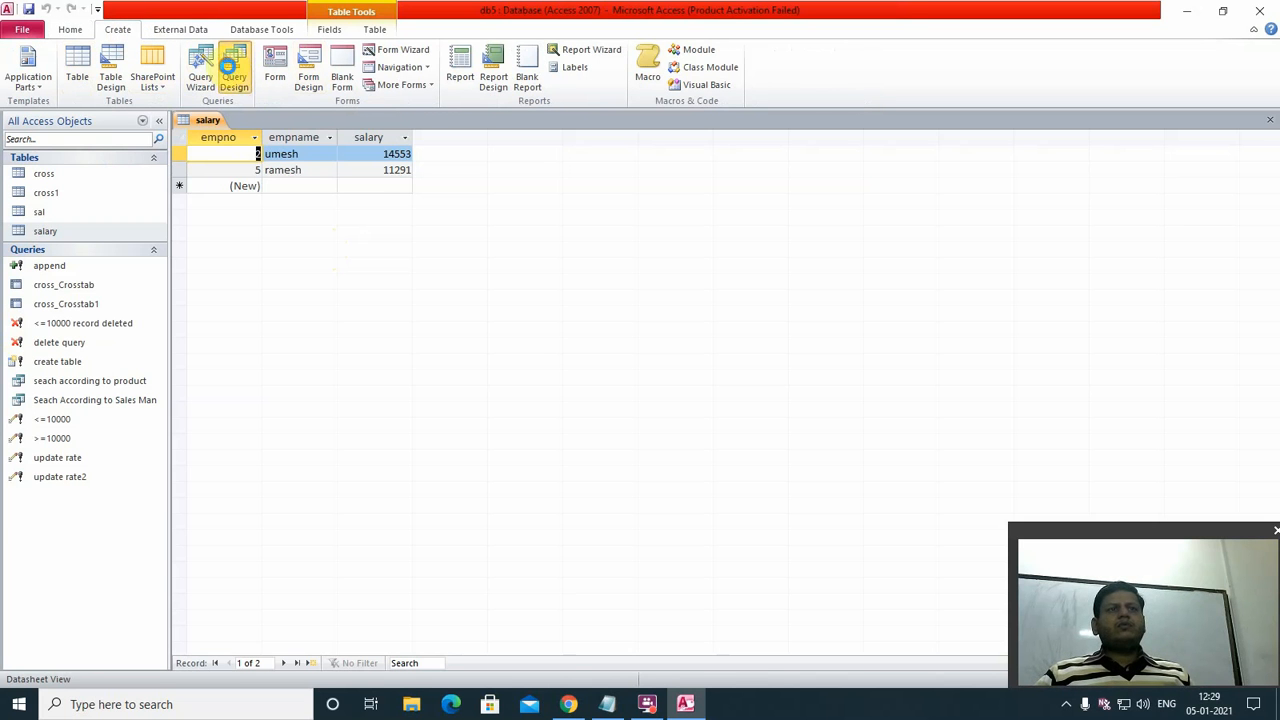
{"action": "left_click", "coordinate": [231, 67]}
{"action": "left_click", "coordinate": [530, 516]}
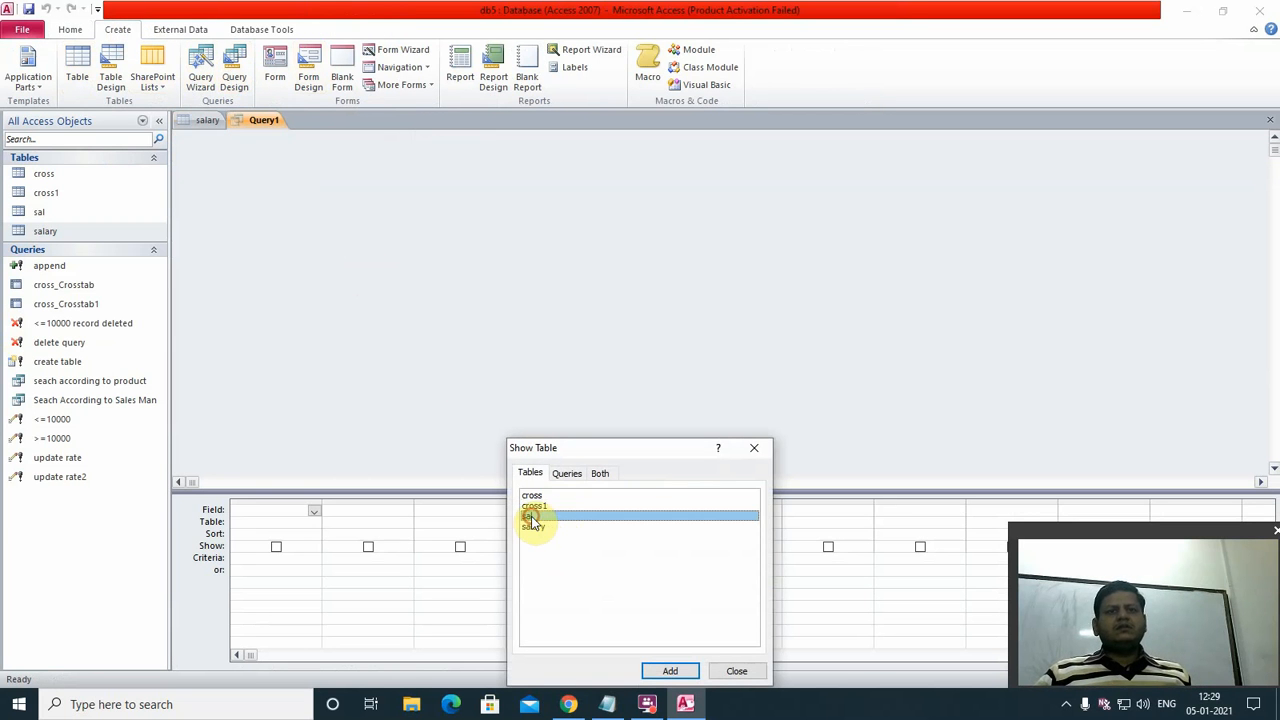
{"action": "left_click", "coordinate": [668, 672]}
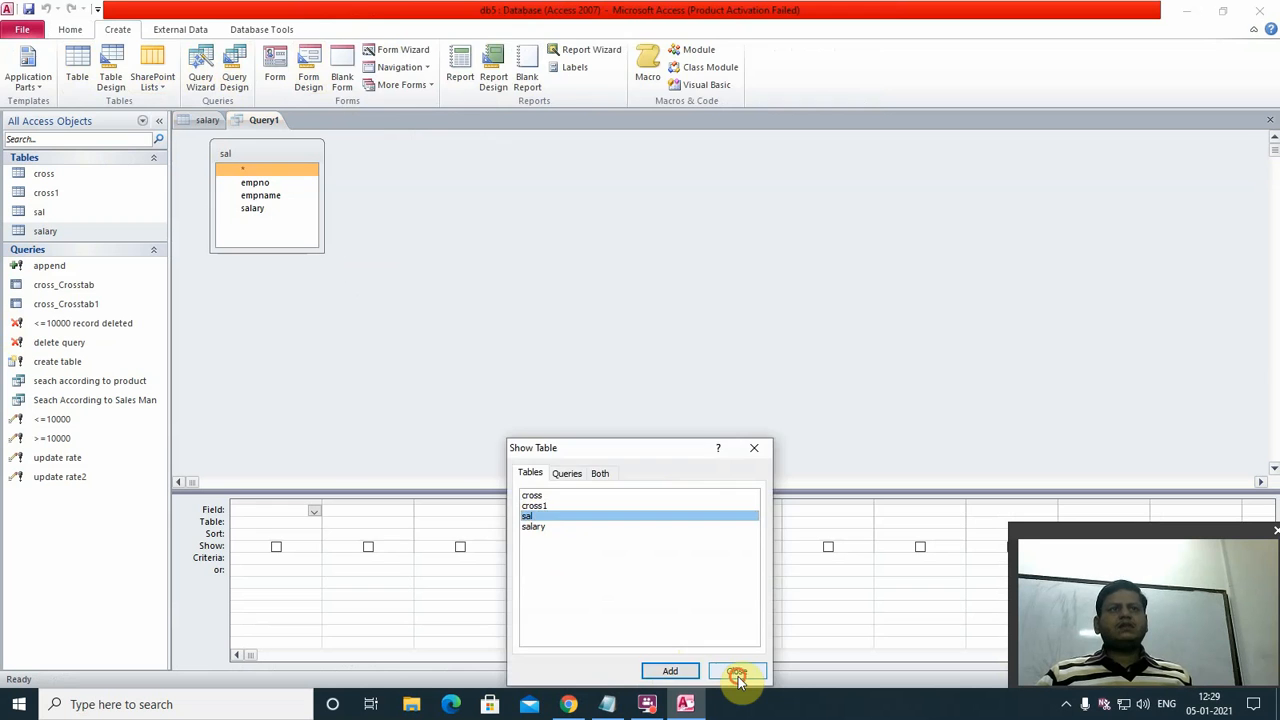
{"action": "left_click", "coordinate": [736, 672]}
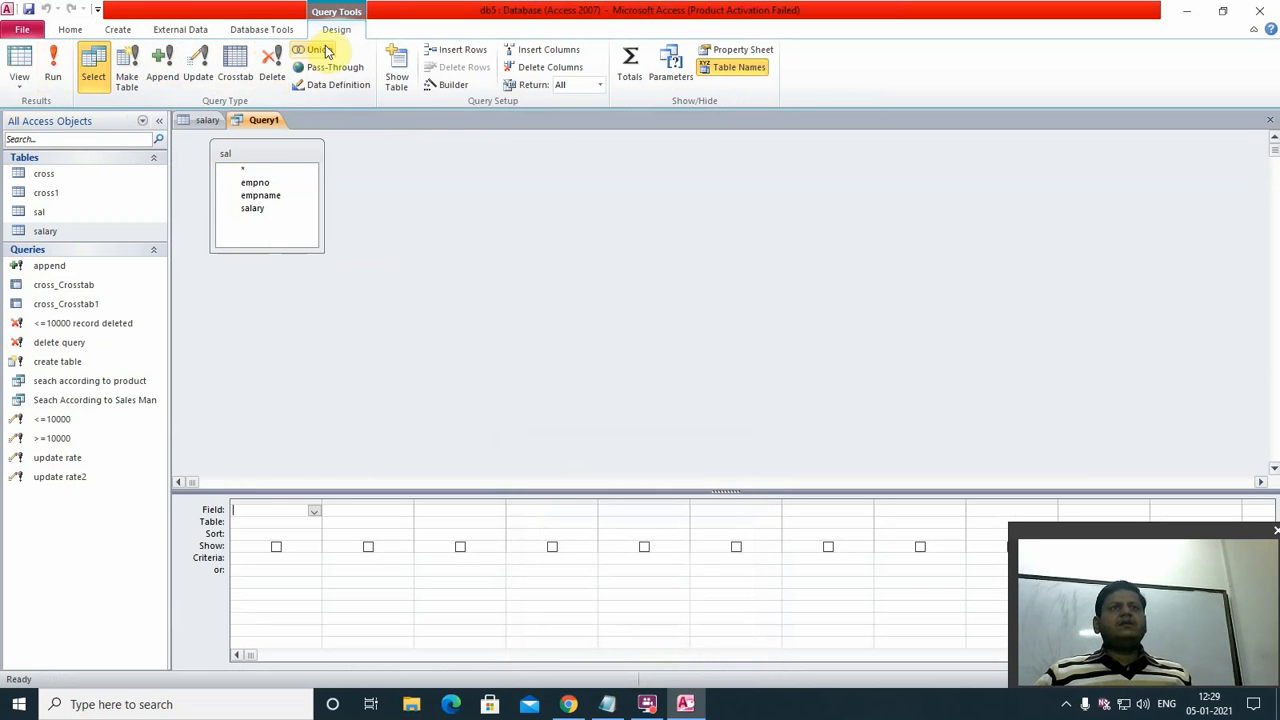
{"action": "left_click", "coordinate": [350, 87]}
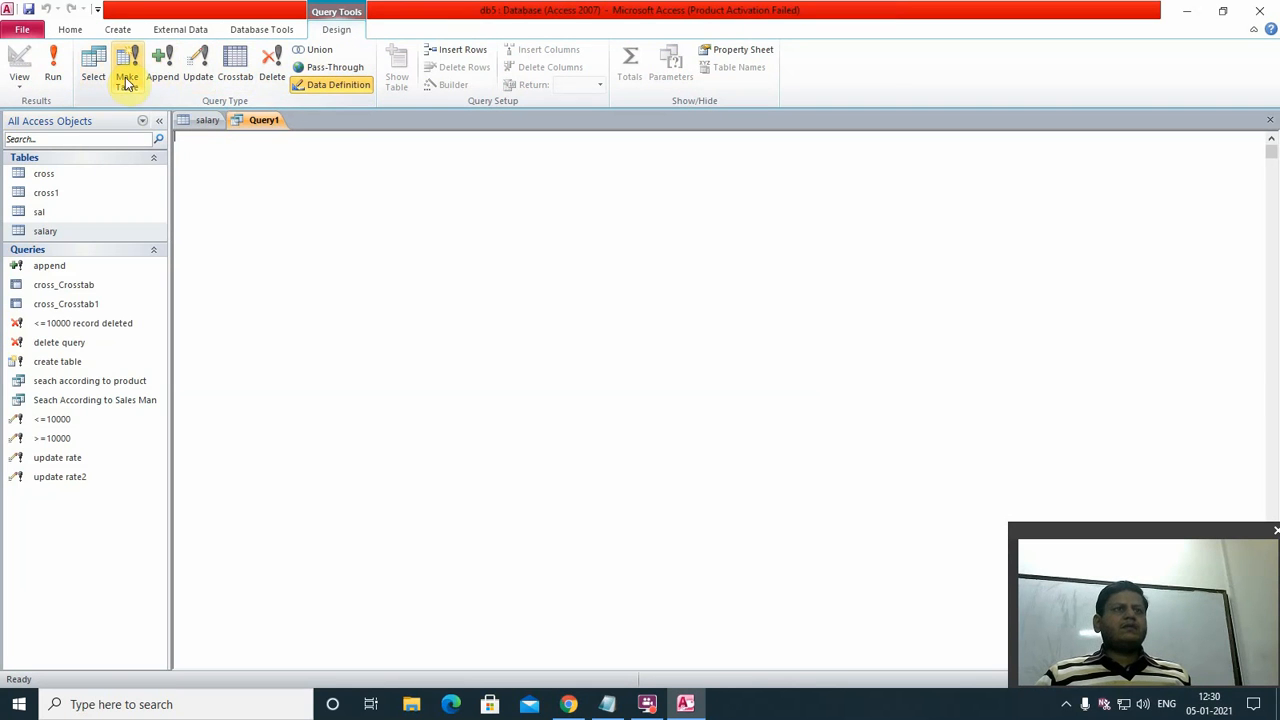
{"action": "double_click", "coordinate": [67, 400]}
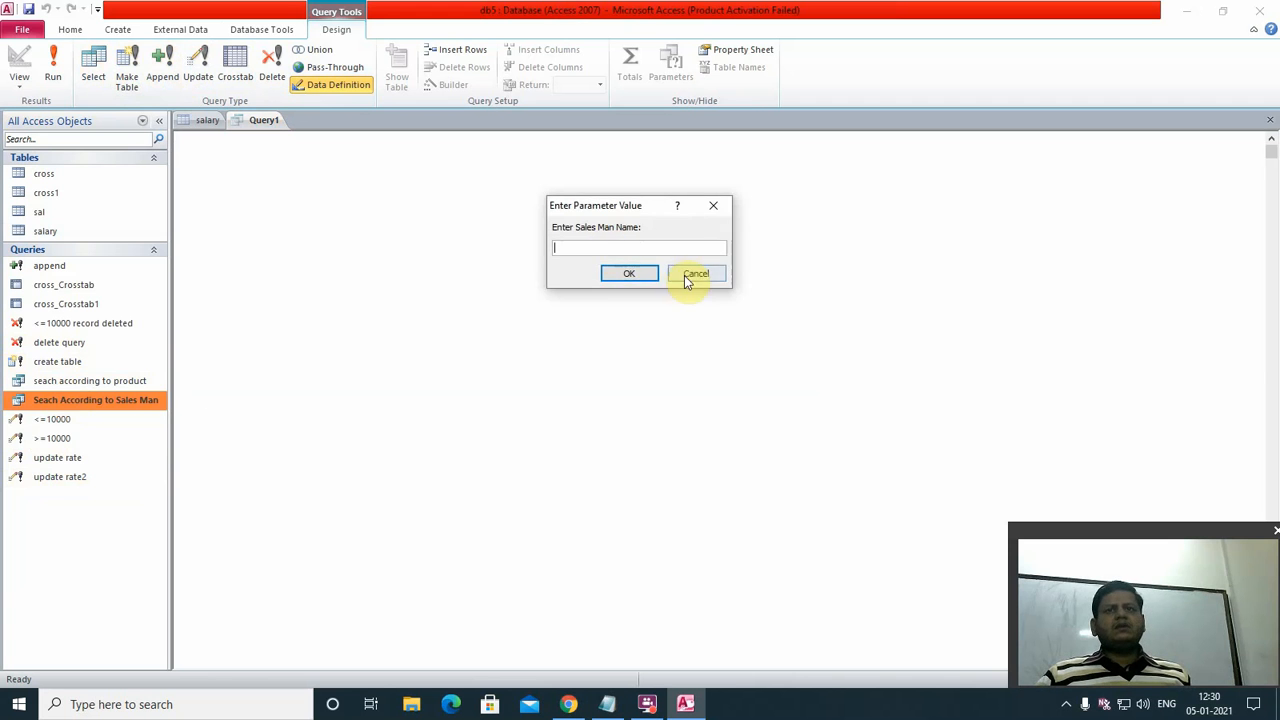
{"action": "left_click", "coordinate": [695, 274]}
{"action": "left_click", "coordinate": [1269, 122]}
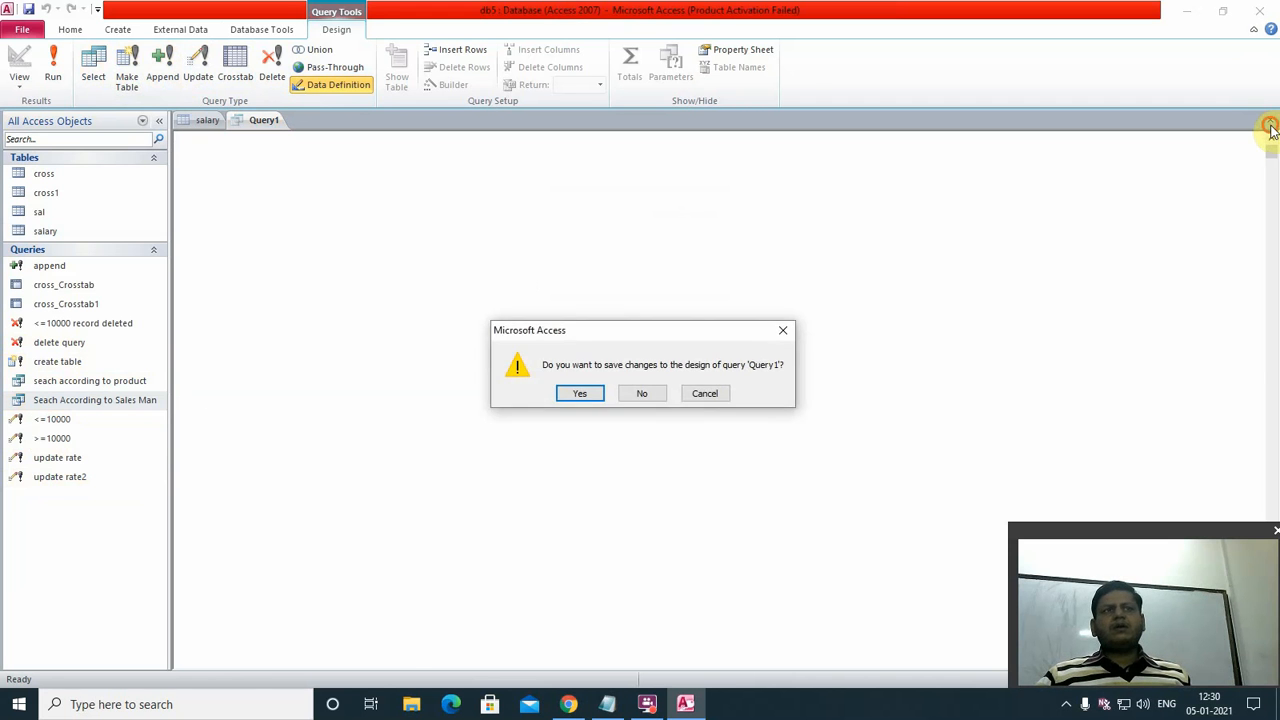
{"action": "left_click", "coordinate": [642, 393]}
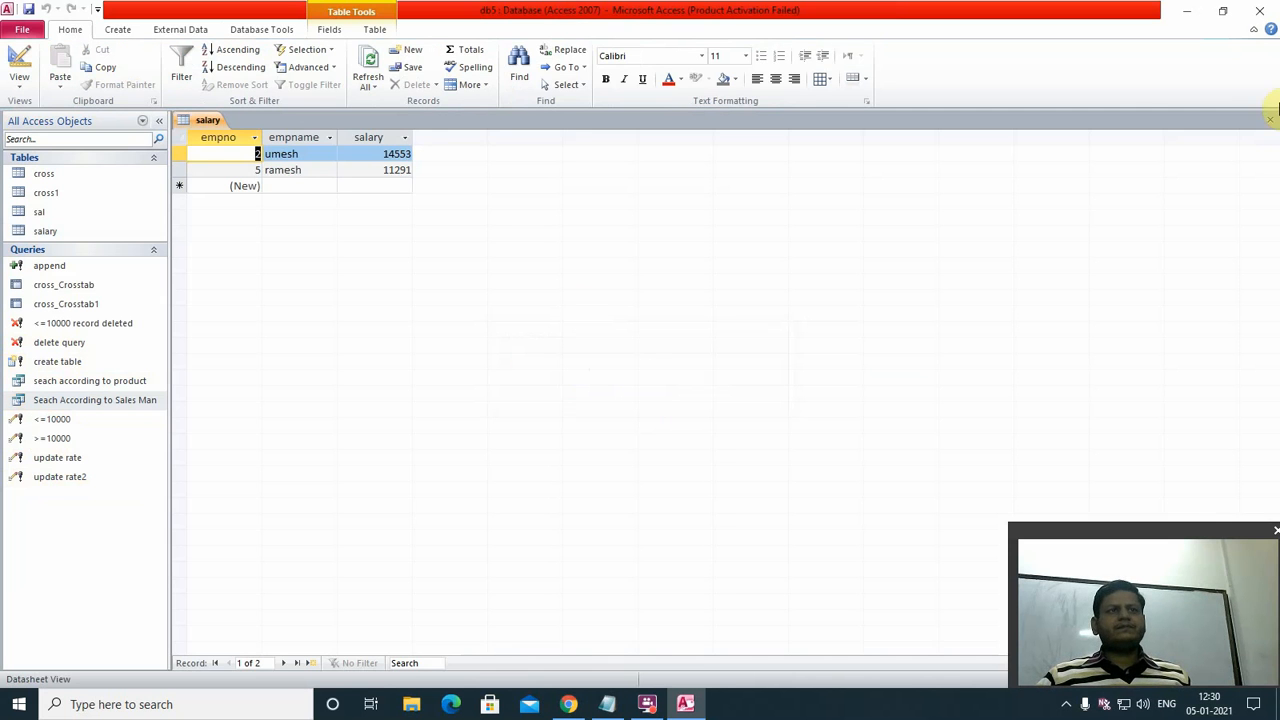
- Close the salary table and create a new design-view query from the sal table with the empno and empname fields
{"action": "left_click", "coordinate": [1269, 120]}
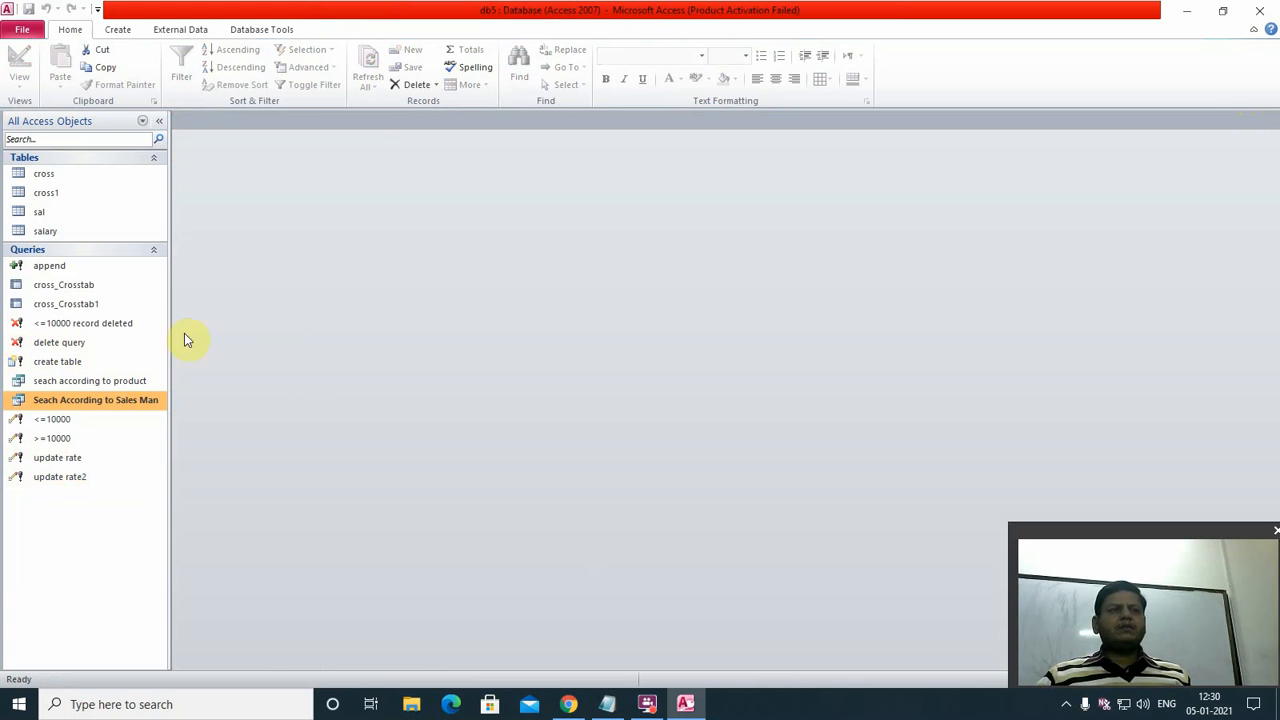
{"action": "left_click", "coordinate": [118, 30]}
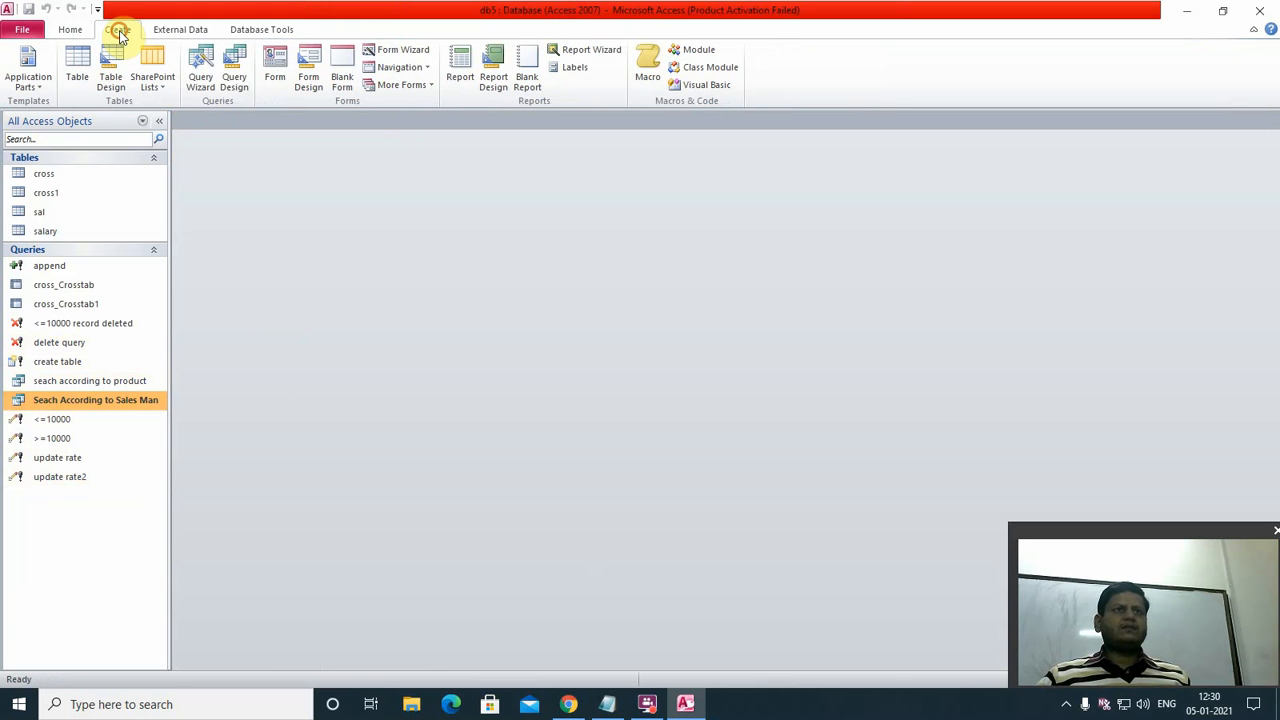
{"action": "left_click", "coordinate": [234, 80]}
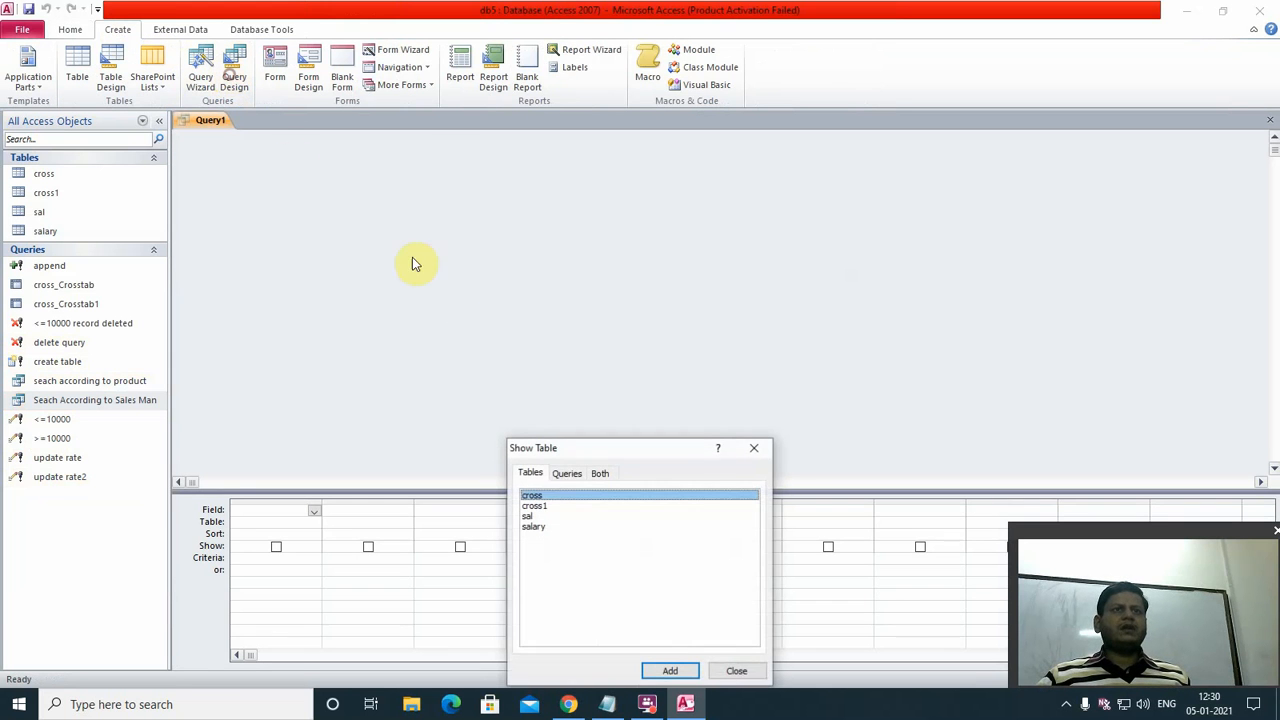
{"action": "left_click", "coordinate": [530, 516]}
{"action": "left_click", "coordinate": [669, 670]}
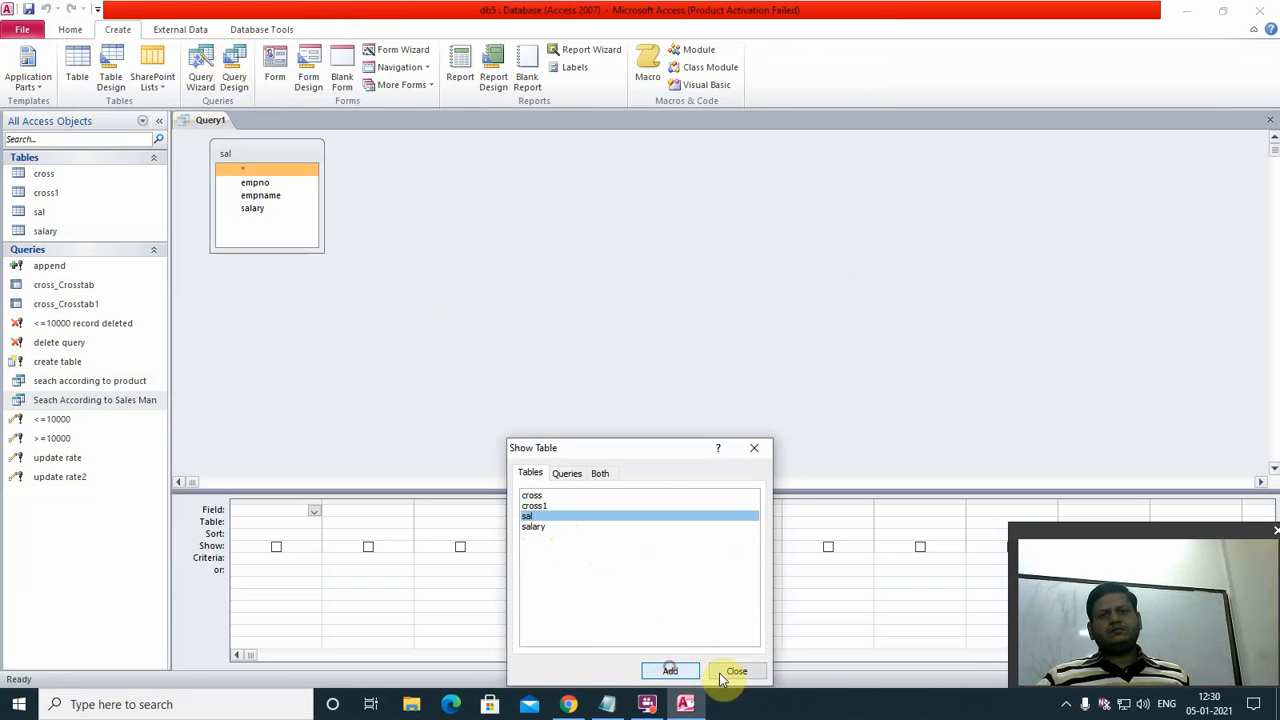
{"action": "left_click", "coordinate": [736, 672]}
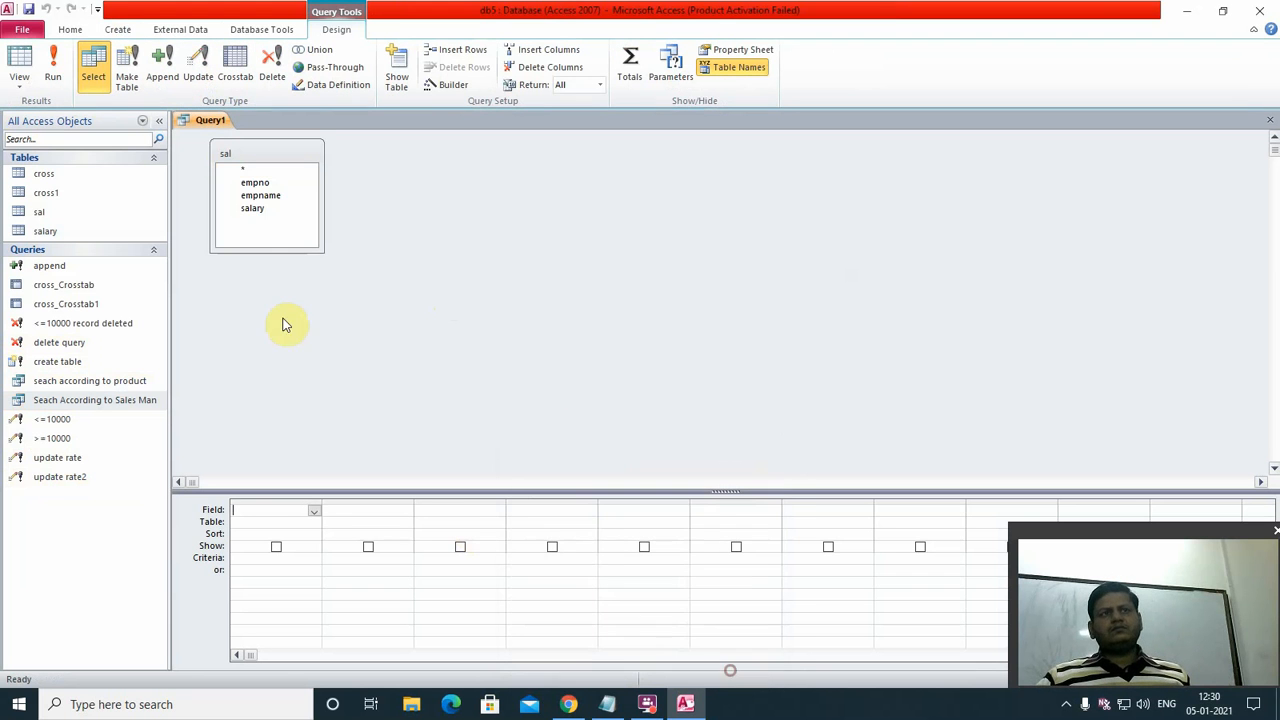
{"action": "double_click", "coordinate": [256, 183]}
{"action": "double_click", "coordinate": [268, 195]}
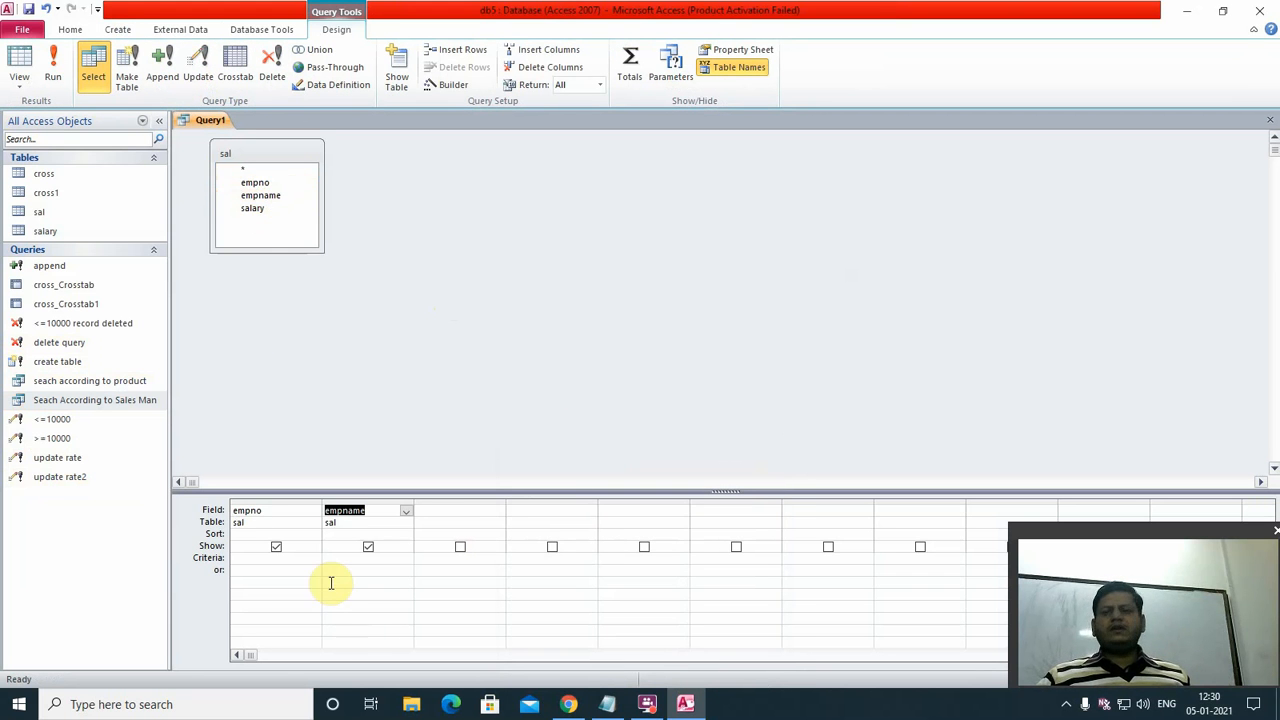
- Run the query, then close it and save it under the name "simple"
{"action": "left_click", "coordinate": [53, 66]}
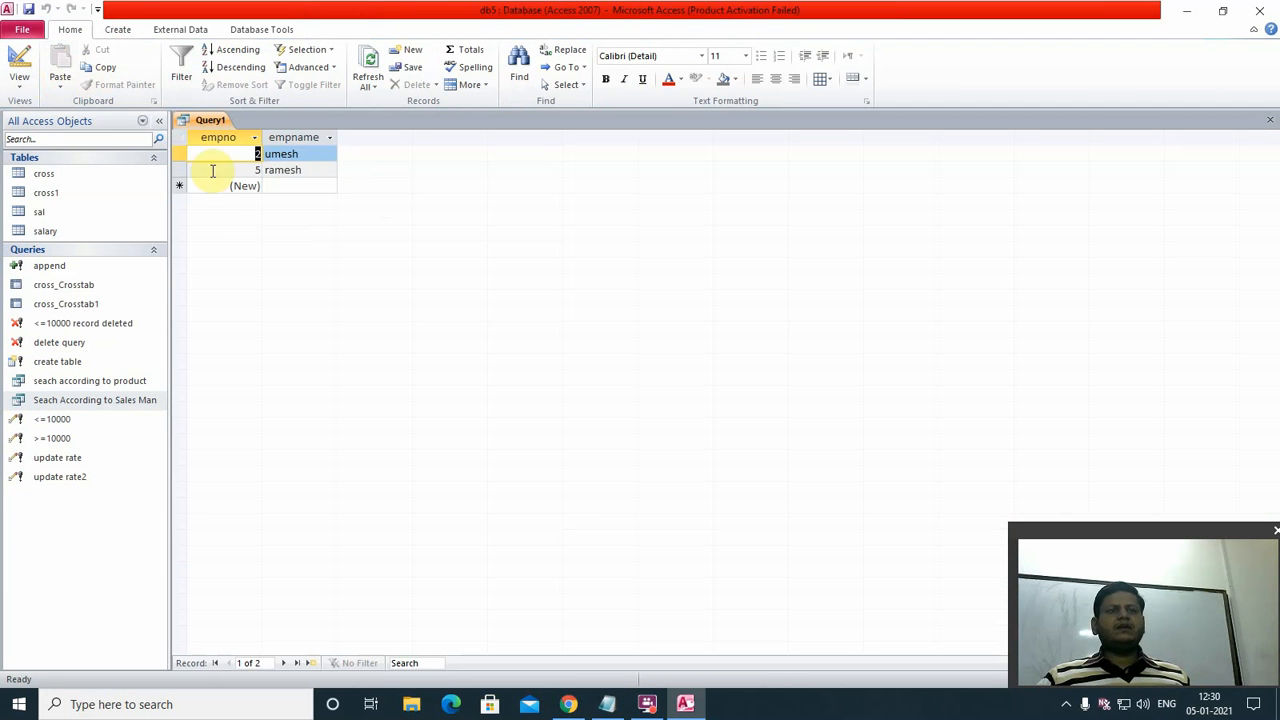
{"action": "left_click", "coordinate": [1270, 119]}
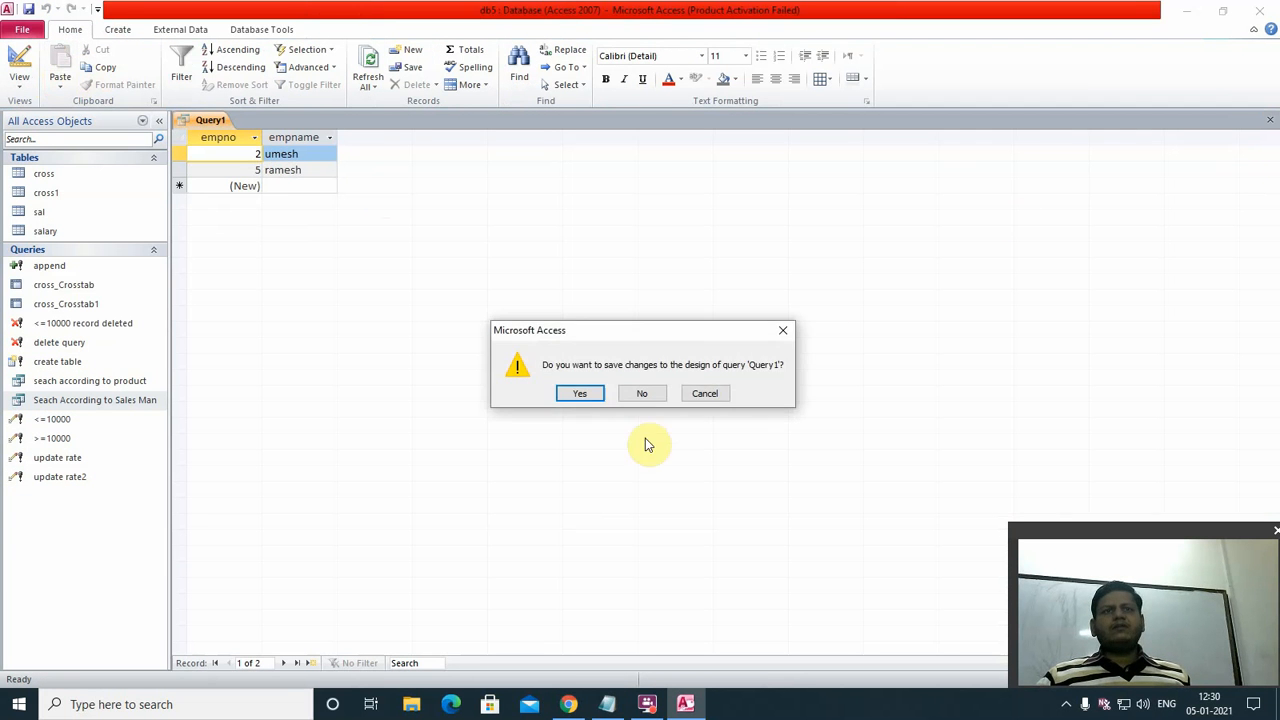
{"action": "left_click", "coordinate": [582, 395]}
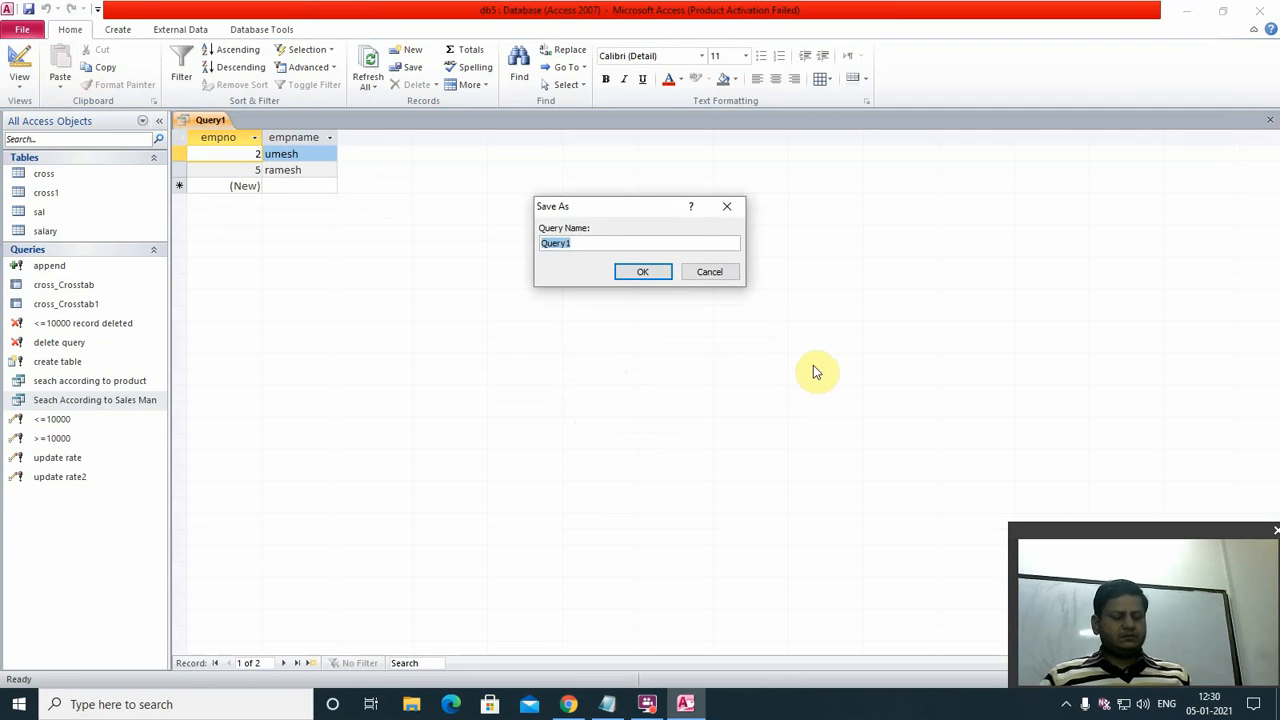
{"action": "type", "text": "simple"}
{"action": "key", "text": "Return"}
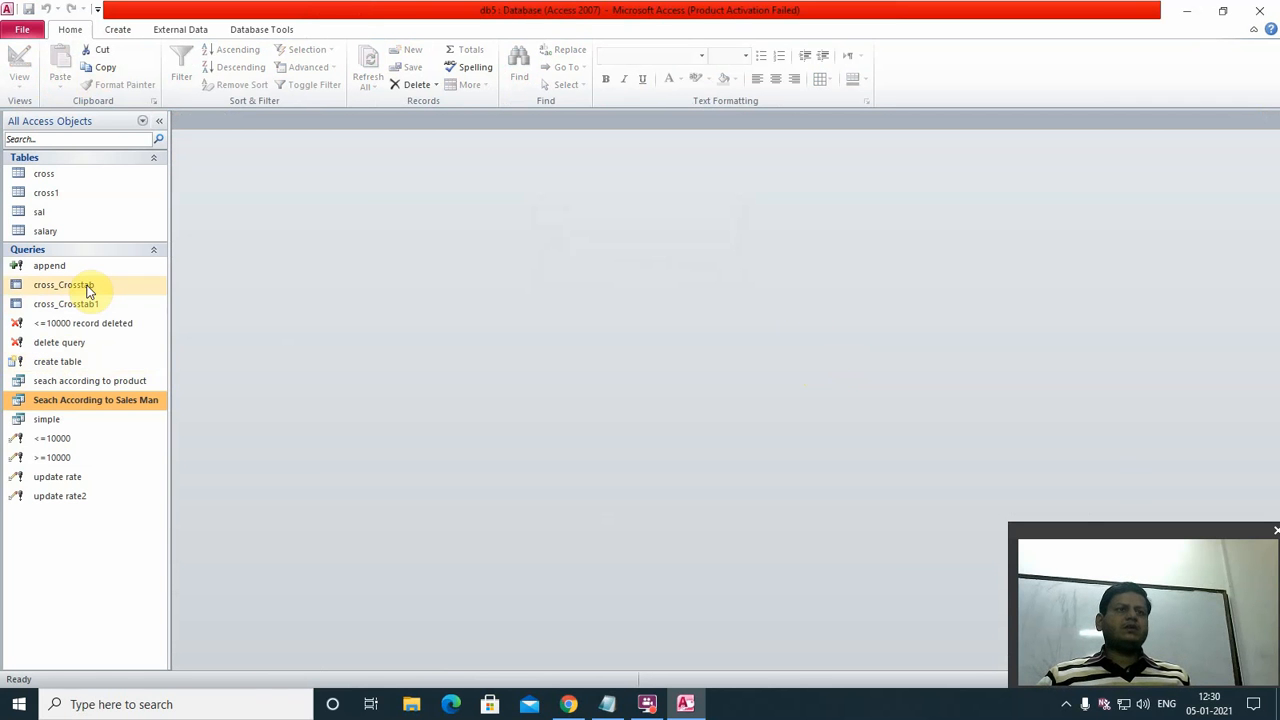
- Open the simple query in design view, switch it to SQL view and examine its SELECT statement and source table
{"action": "right_click", "coordinate": [50, 422]}
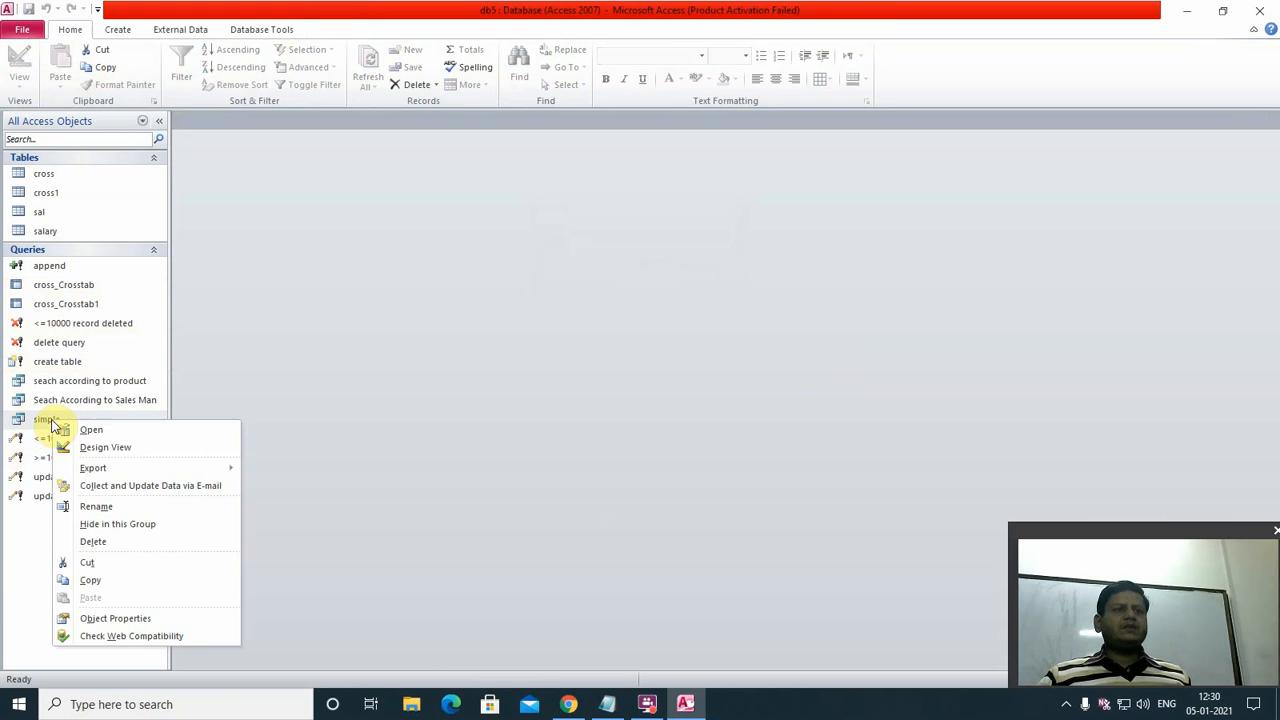
{"action": "left_click", "coordinate": [100, 445]}
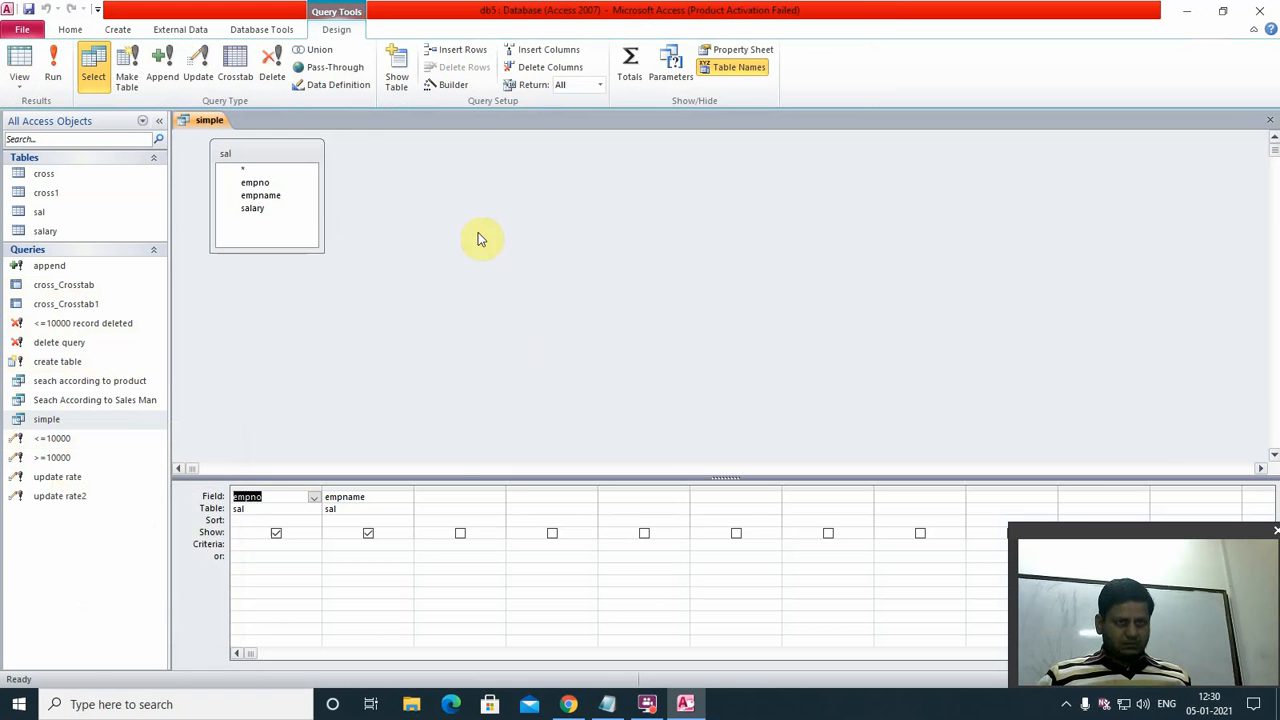
{"action": "right_click", "coordinate": [391, 193]}
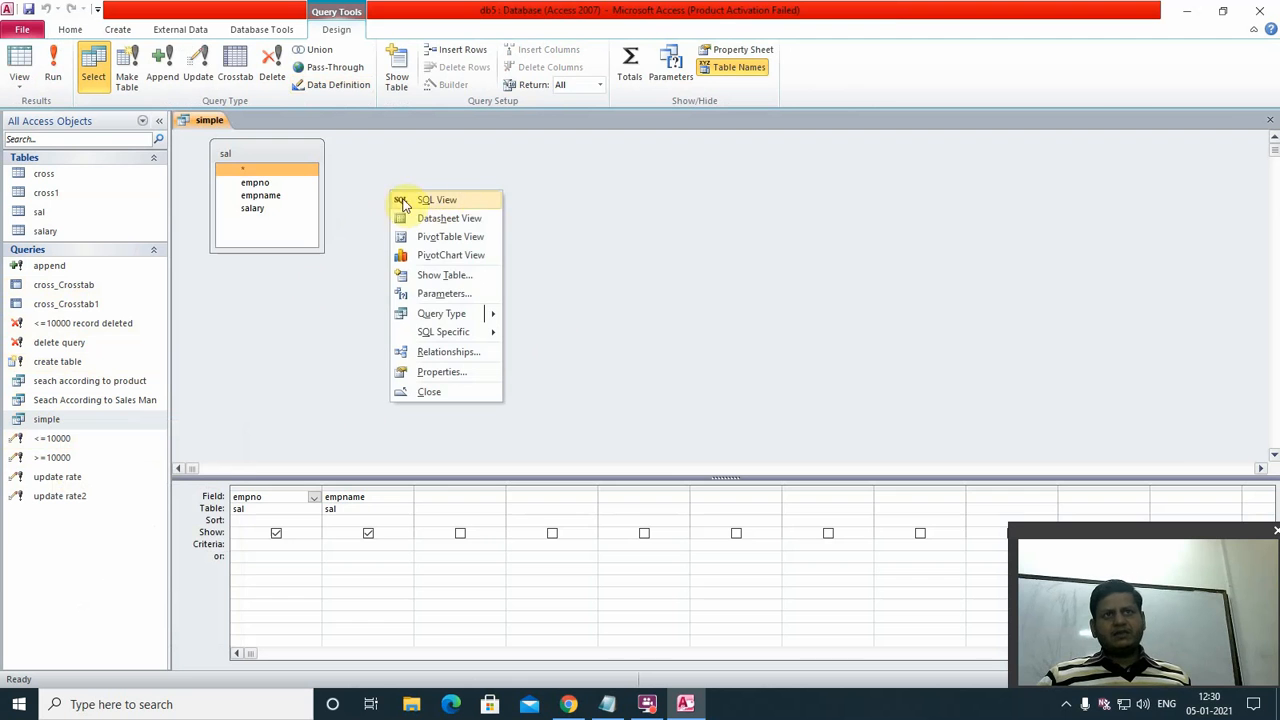
{"action": "left_click", "coordinate": [446, 202]}
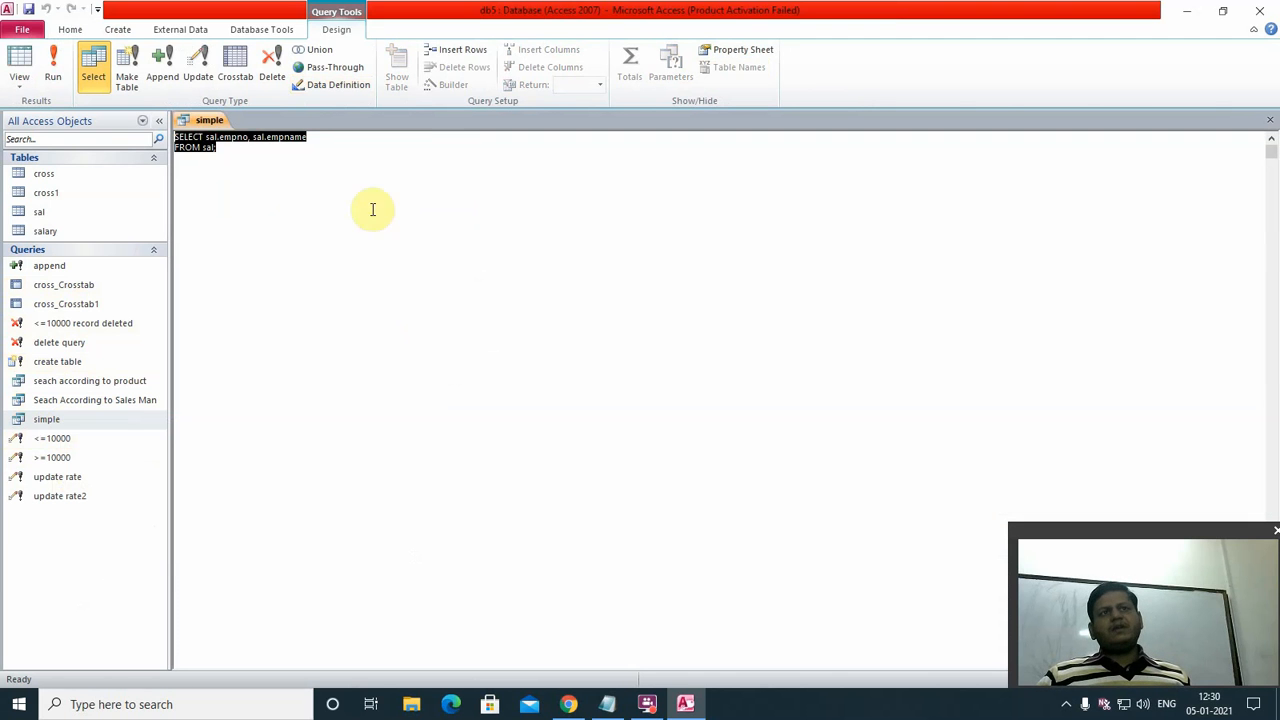
{"action": "left_click", "coordinate": [257, 157]}
{"action": "left_click_drag", "start_coordinate": [175, 138], "coordinate": [307, 173]}
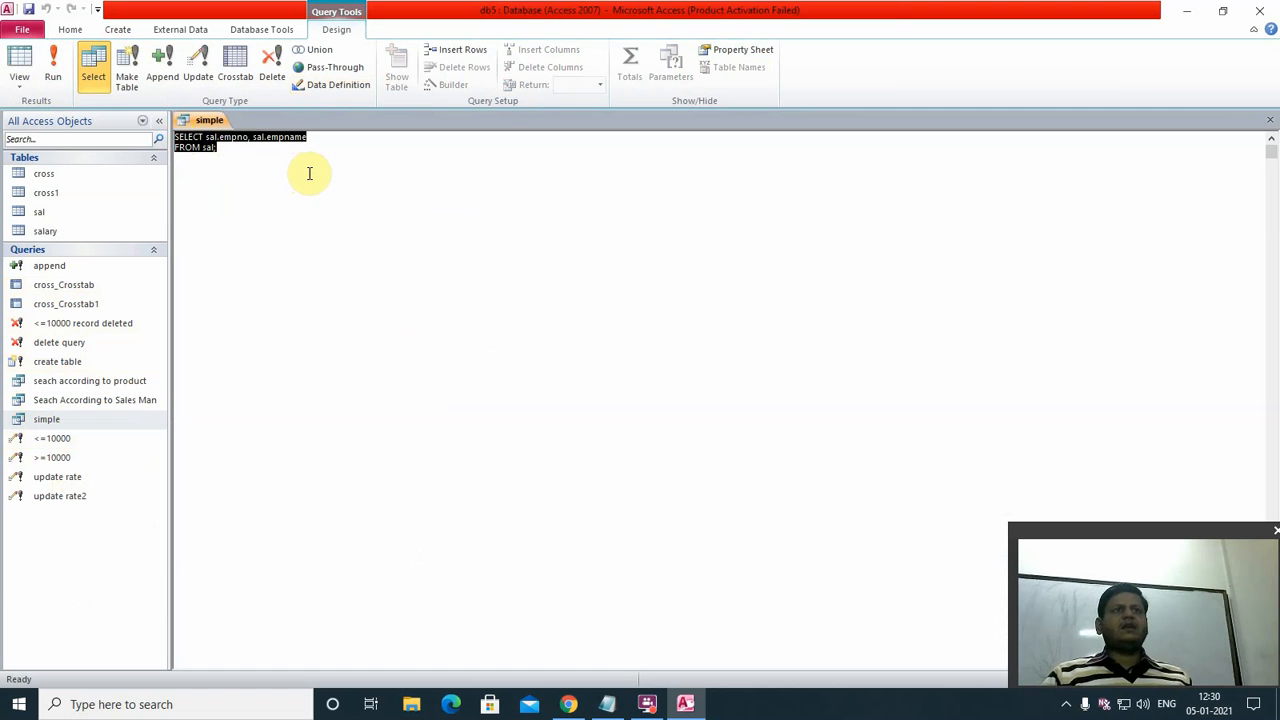
{"action": "left_click", "coordinate": [218, 150]}
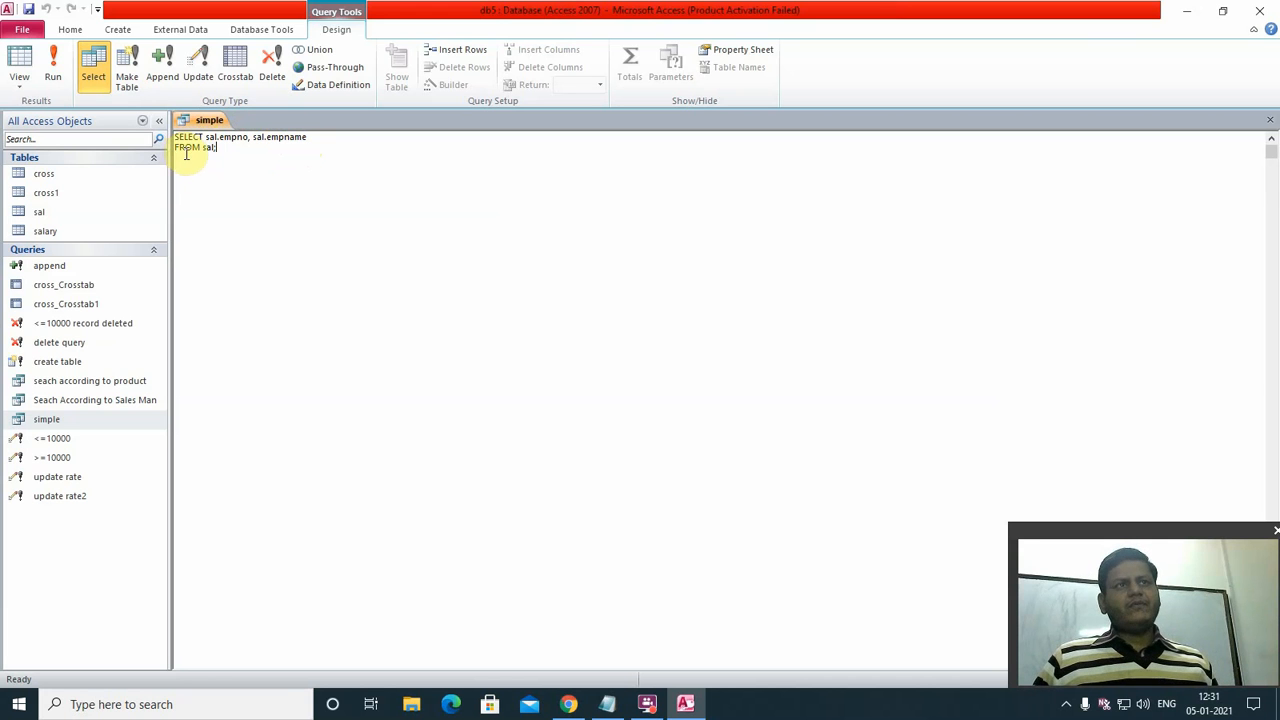
{"action": "left_click_drag", "start_coordinate": [218, 148], "coordinate": [204, 150]}
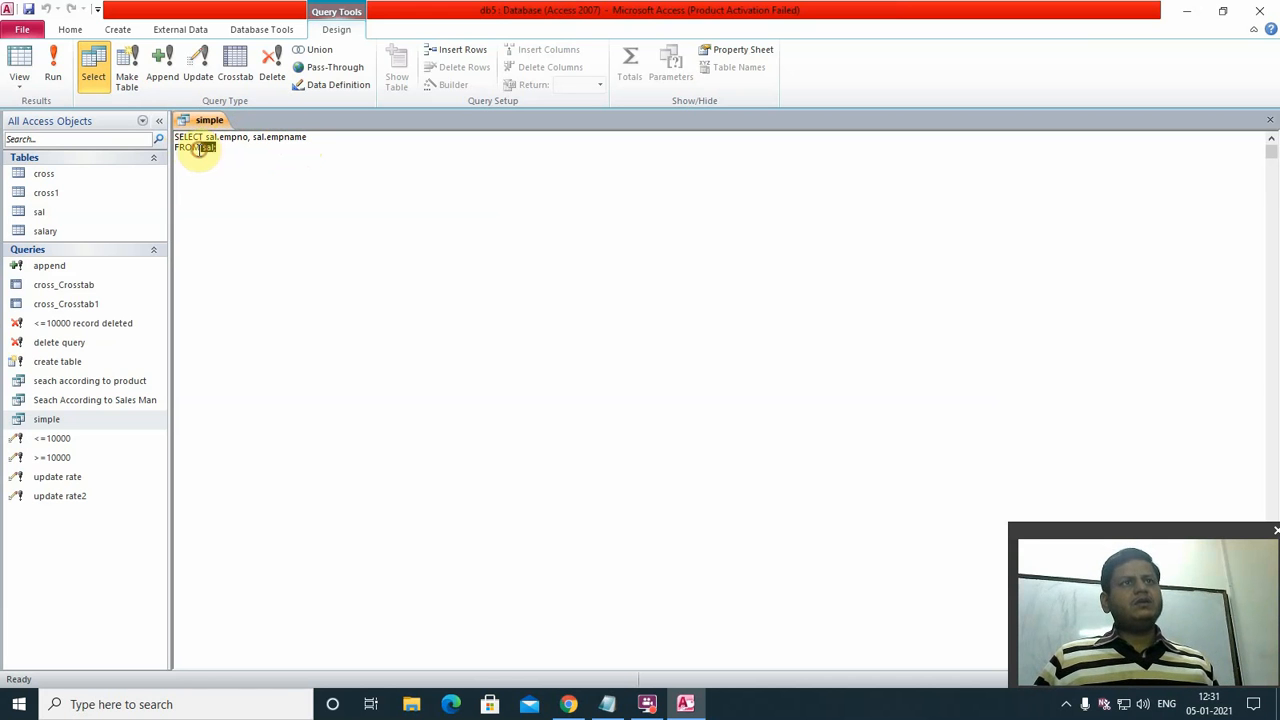
{"action": "left_click", "coordinate": [202, 148]}
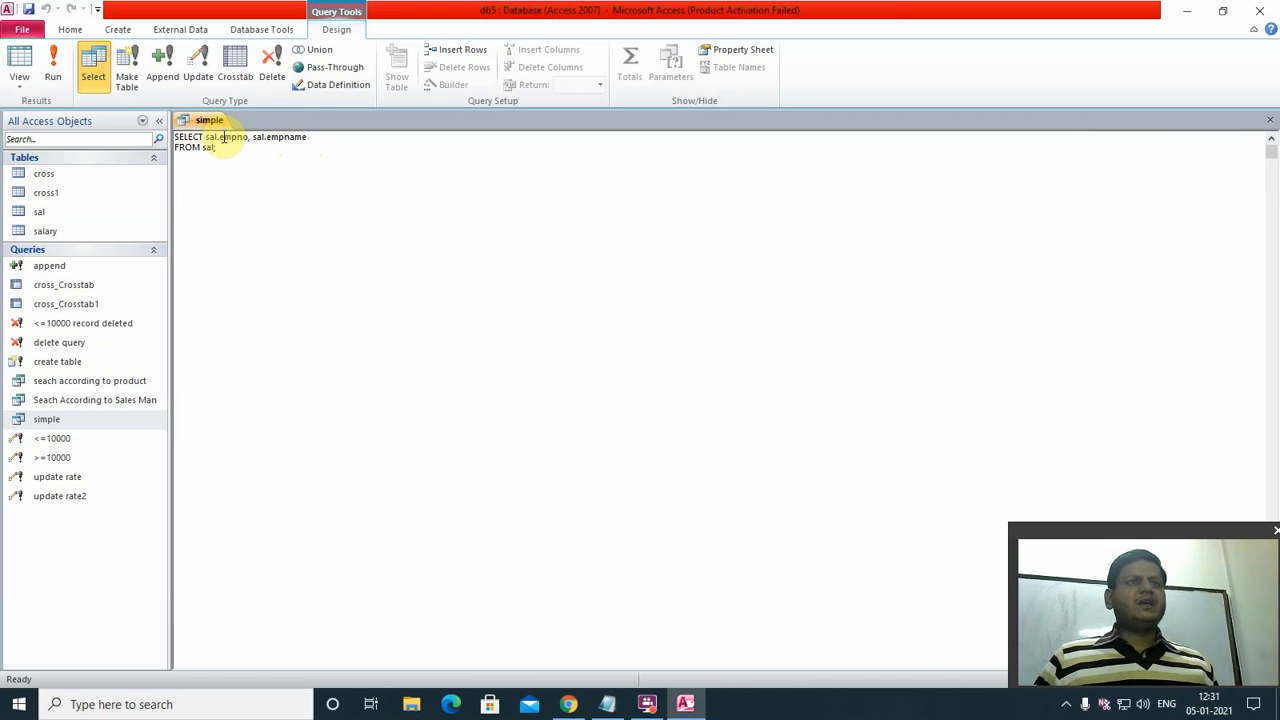
- Run the simple query with the "sal." prefixes removed from its SELECT fields, and close it without saving
{"action": "left_click", "coordinate": [217, 137]}
{"action": "key", "text": "BackSpace"}
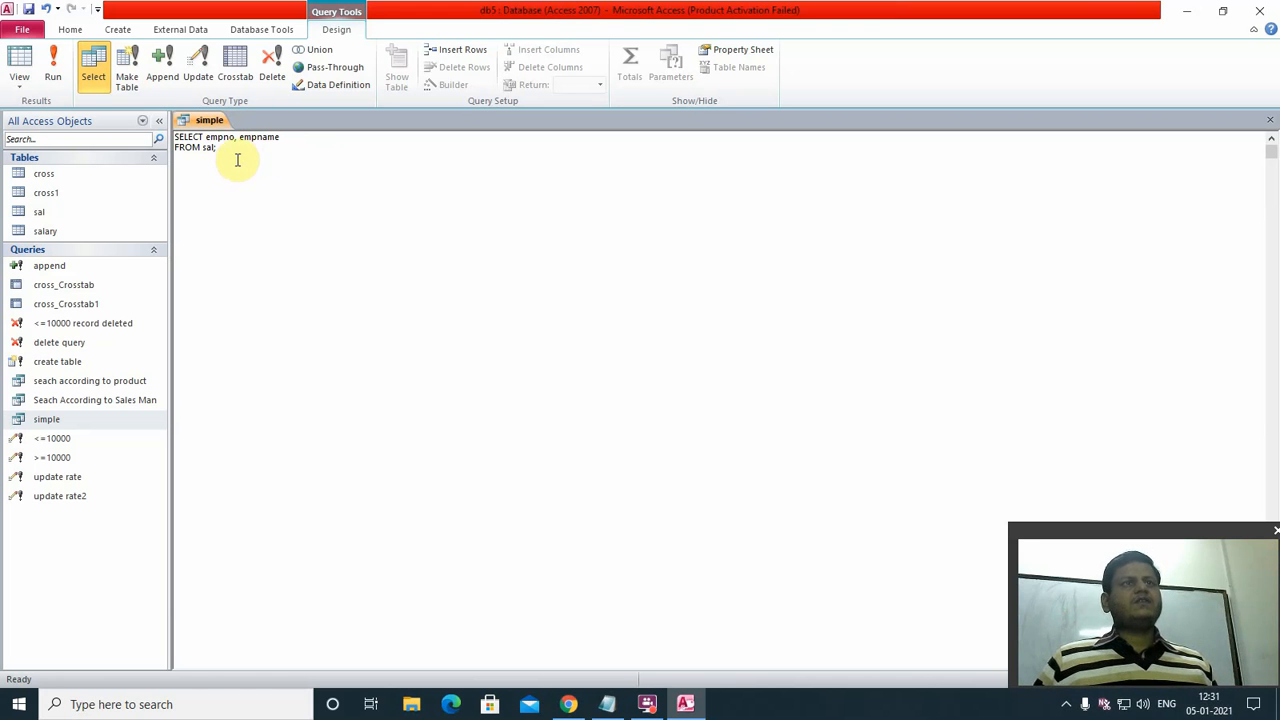
{"action": "left_click", "coordinate": [53, 65]}
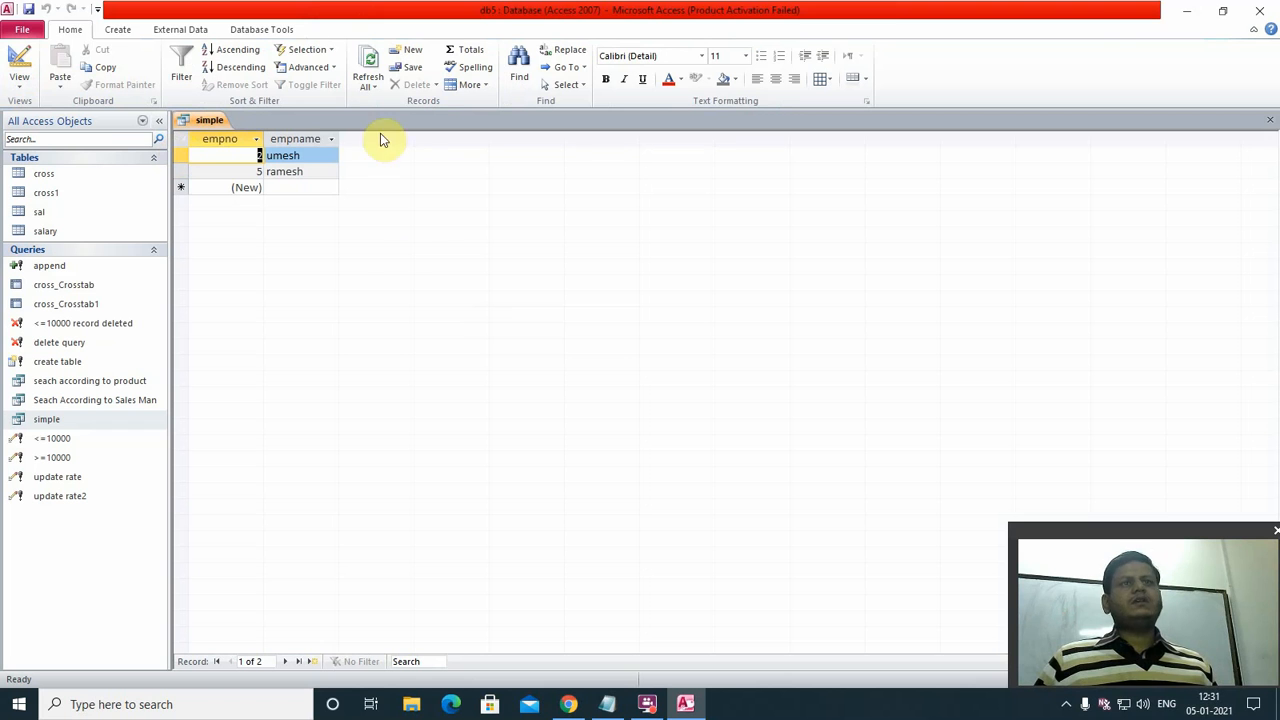
{"action": "left_click", "coordinate": [1270, 120]}
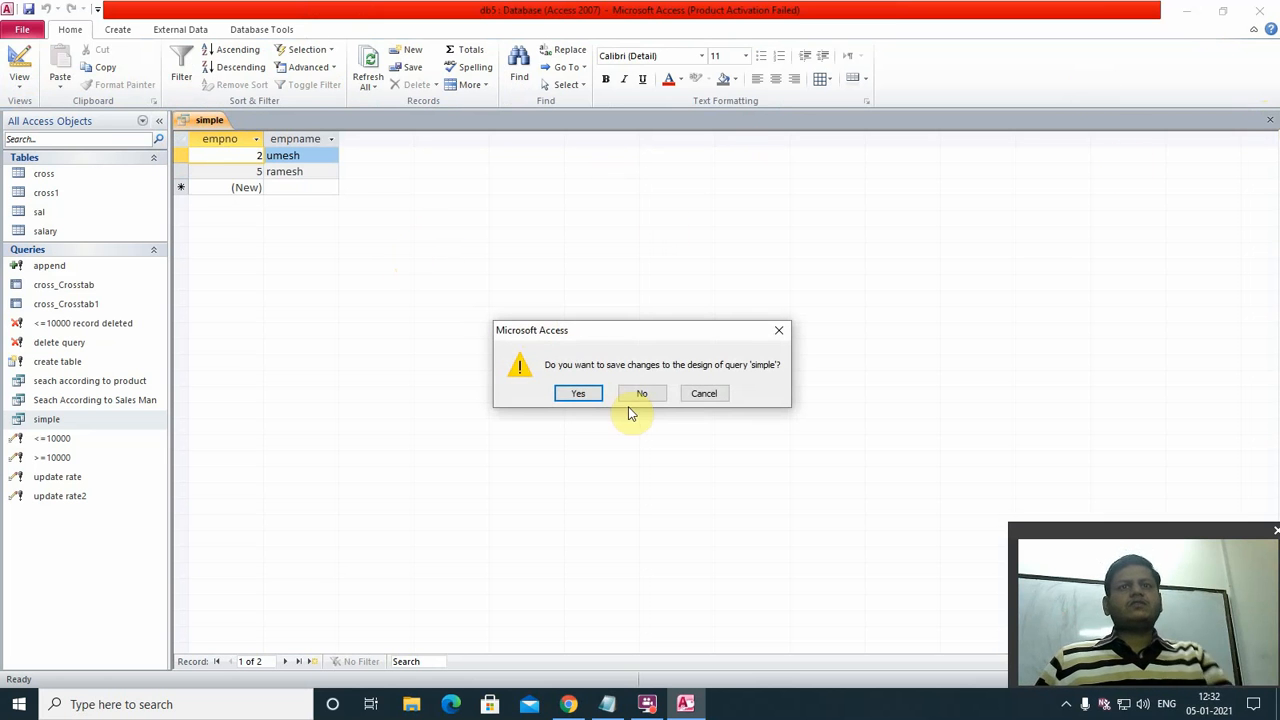
{"action": "left_click", "coordinate": [634, 394]}
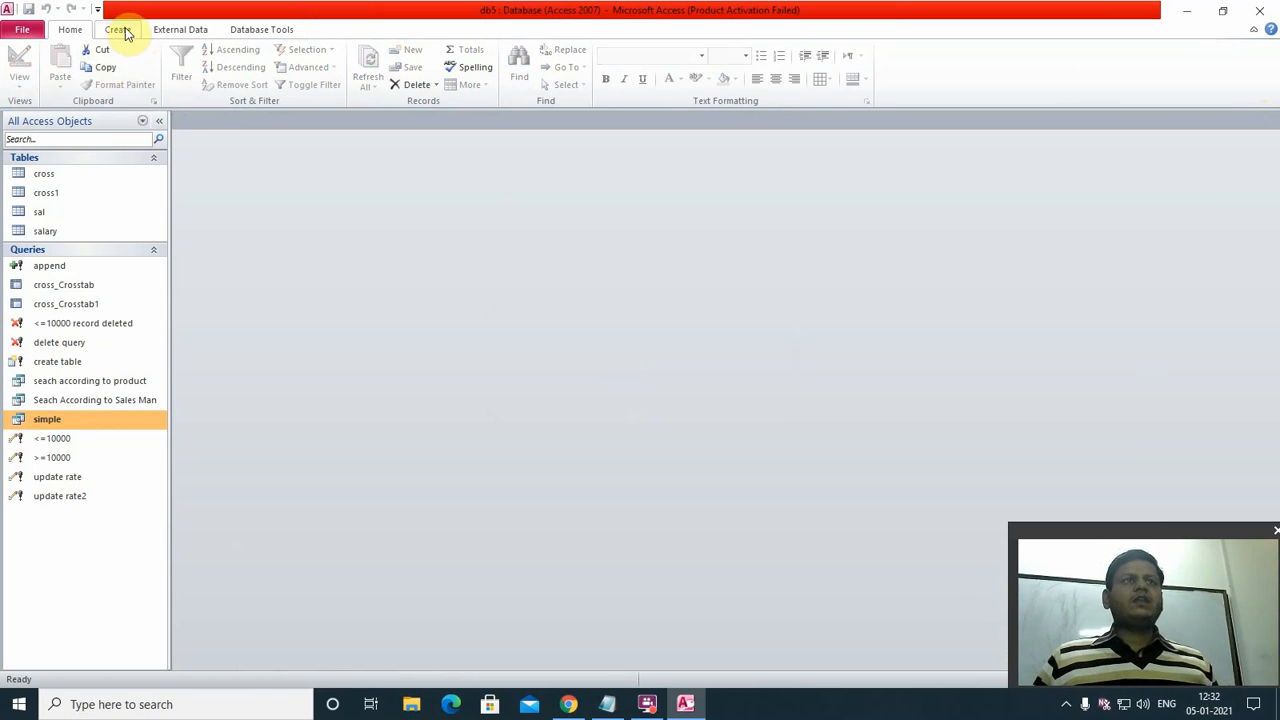
- Create another new query in design view based on the sal table
{"action": "left_click", "coordinate": [120, 31]}
{"action": "left_click", "coordinate": [234, 68]}
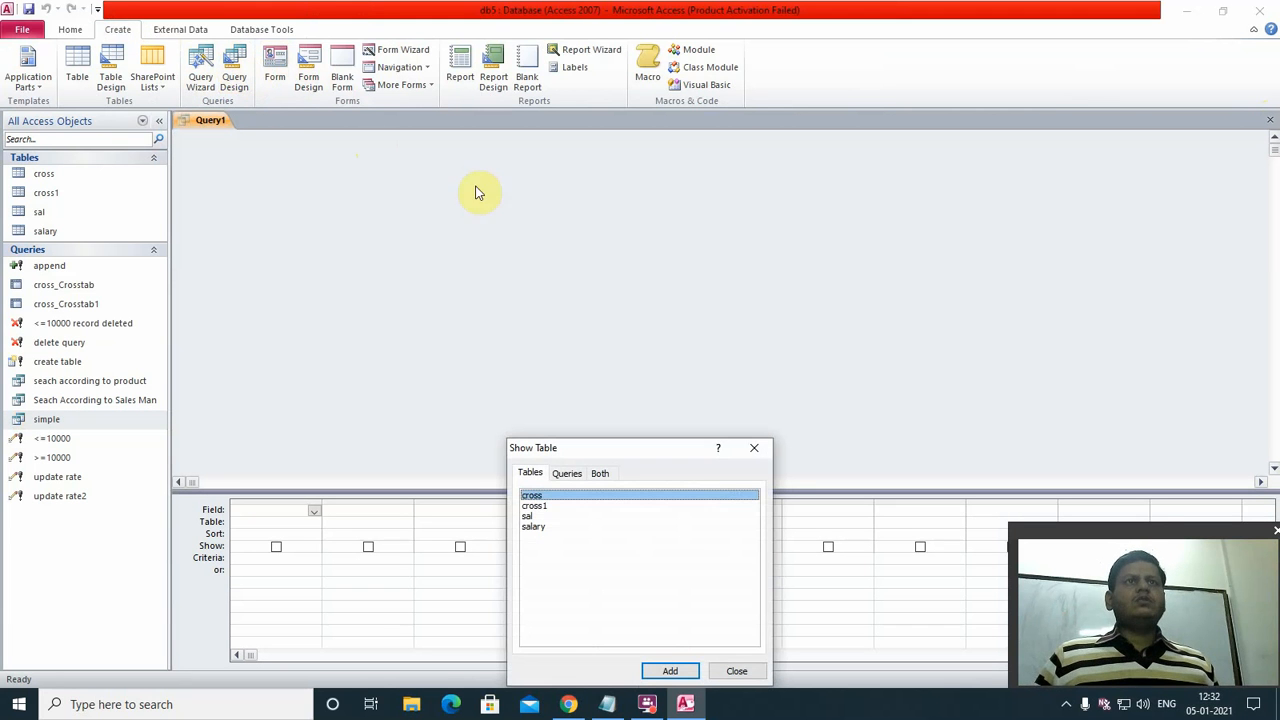
{"action": "left_click", "coordinate": [537, 516]}
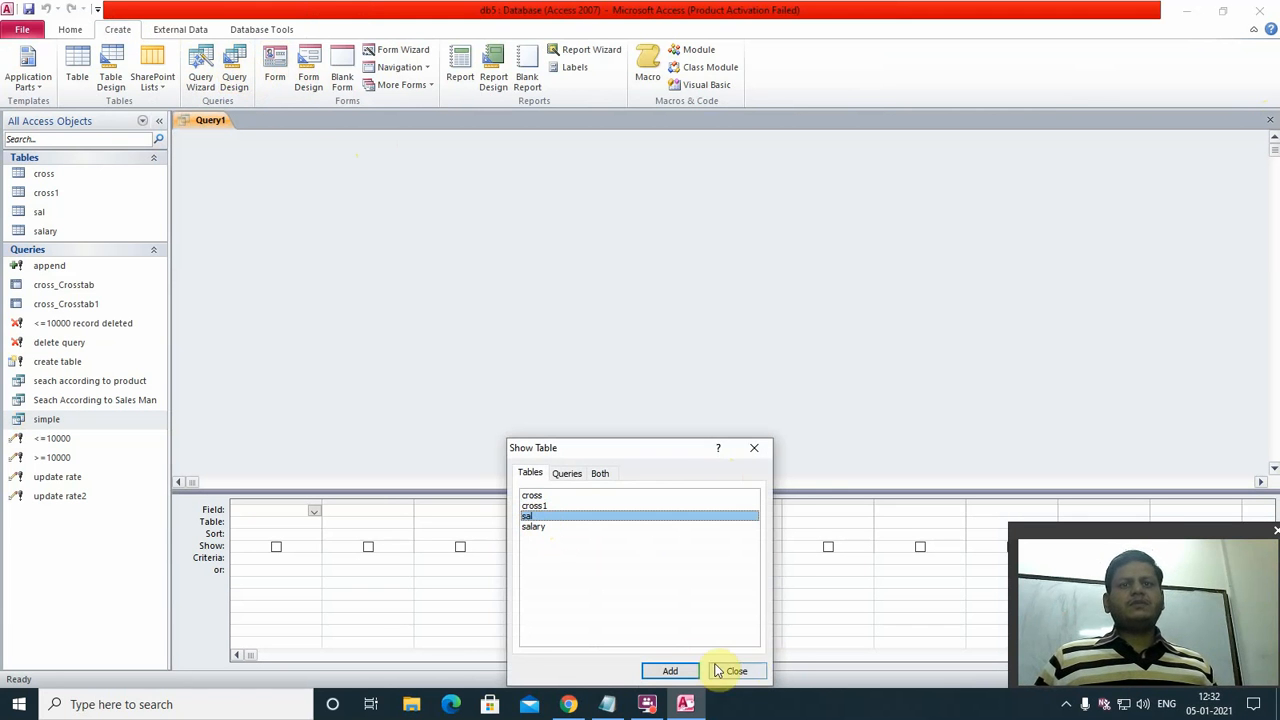
{"action": "left_click", "coordinate": [670, 670]}
{"action": "left_click", "coordinate": [735, 671]}
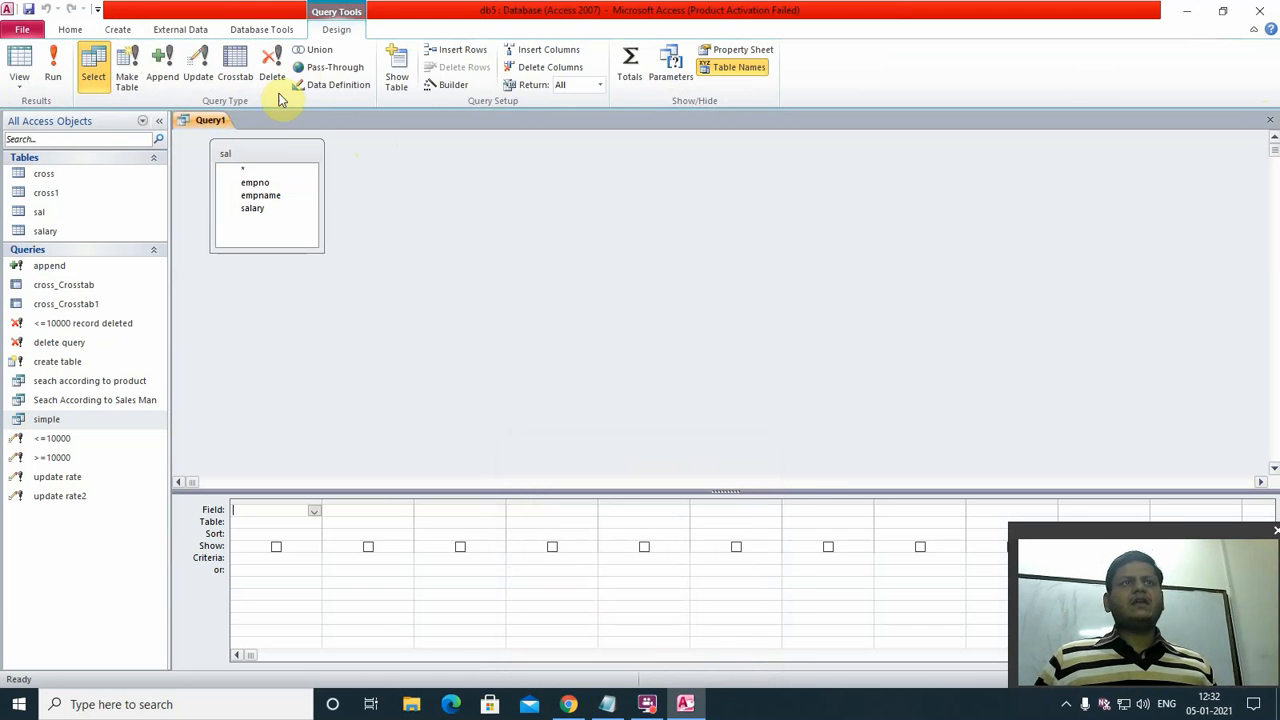
- Convert the sal query to a pass-through query and try to run its SELECT statement
{"action": "left_click", "coordinate": [326, 70]}
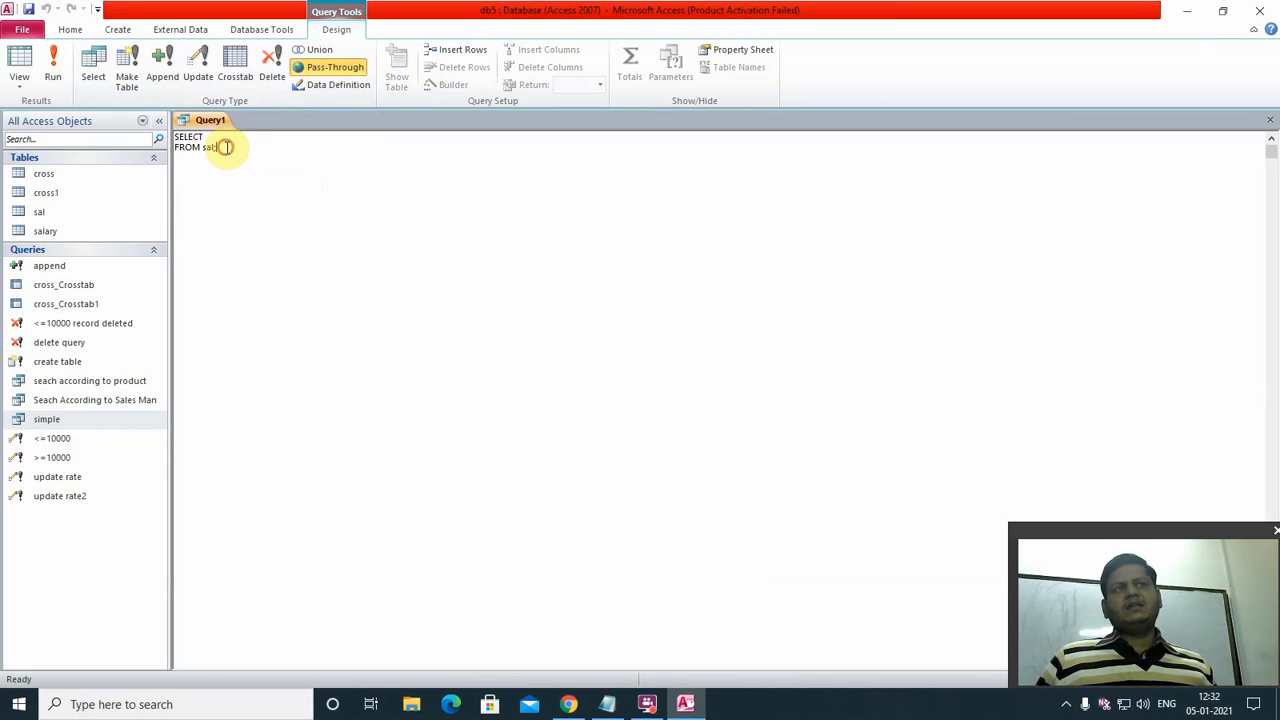
{"action": "left_click", "coordinate": [54, 66]}
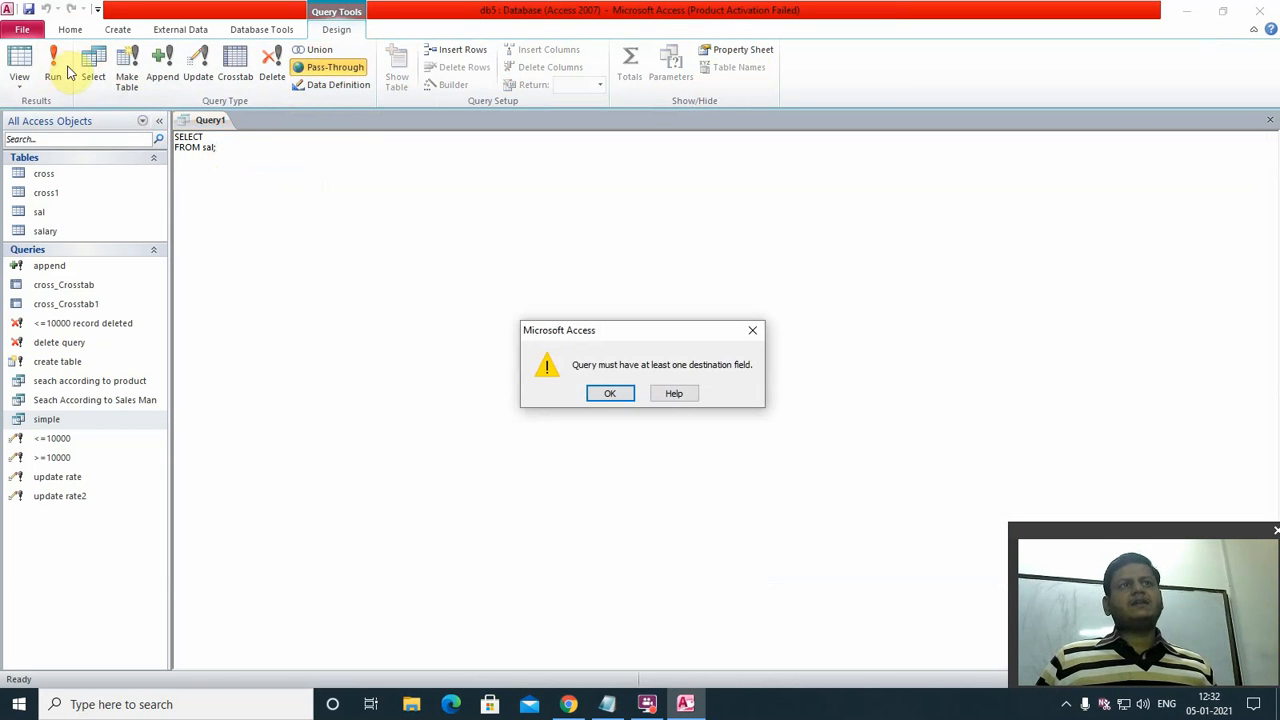
{"action": "left_click", "coordinate": [610, 394]}
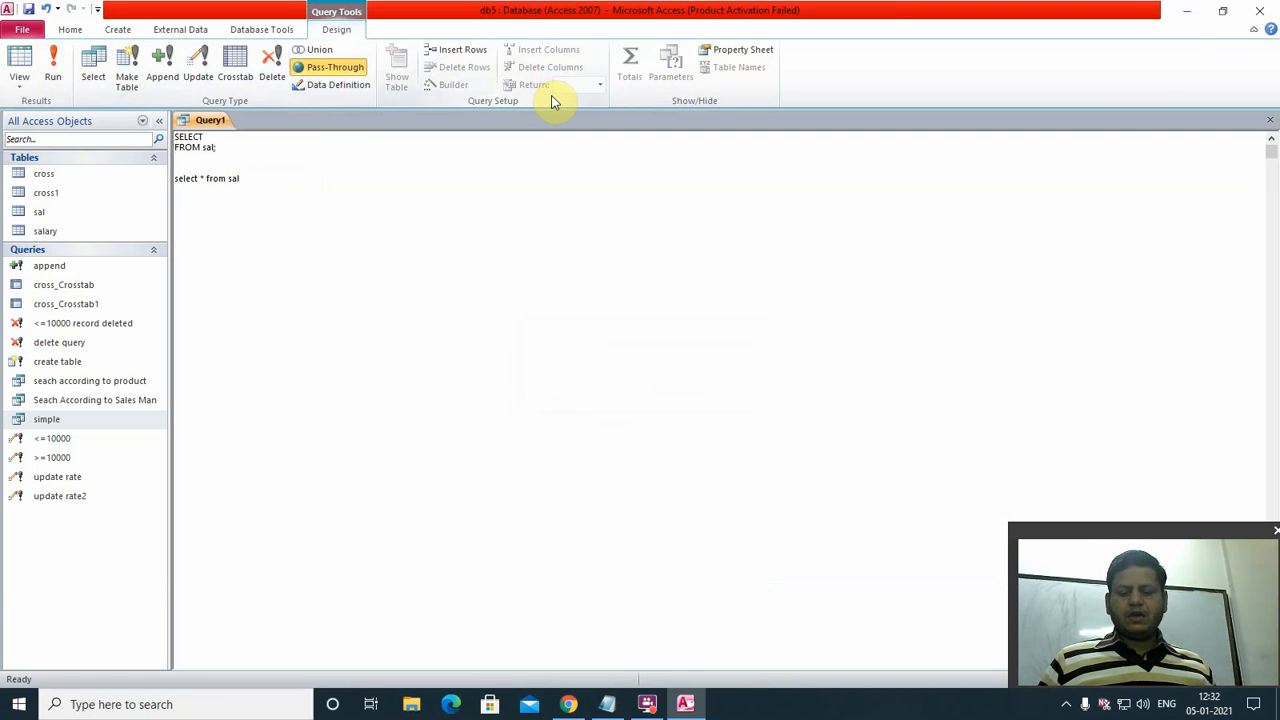
- Try to run the pass-through query with "select * from sal" added, view the machine data sources, then cancel and delete the added statement
{"action": "key", "text": "shift+Home"}
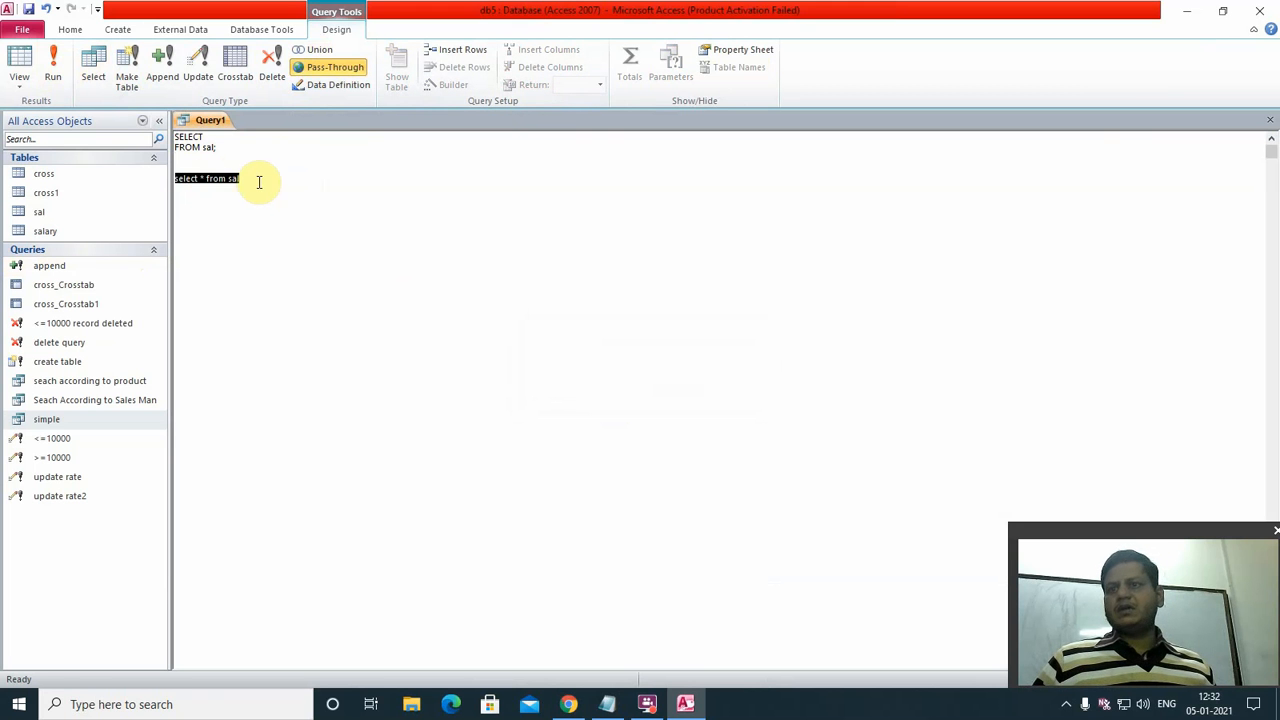
{"action": "left_click", "coordinate": [53, 68]}
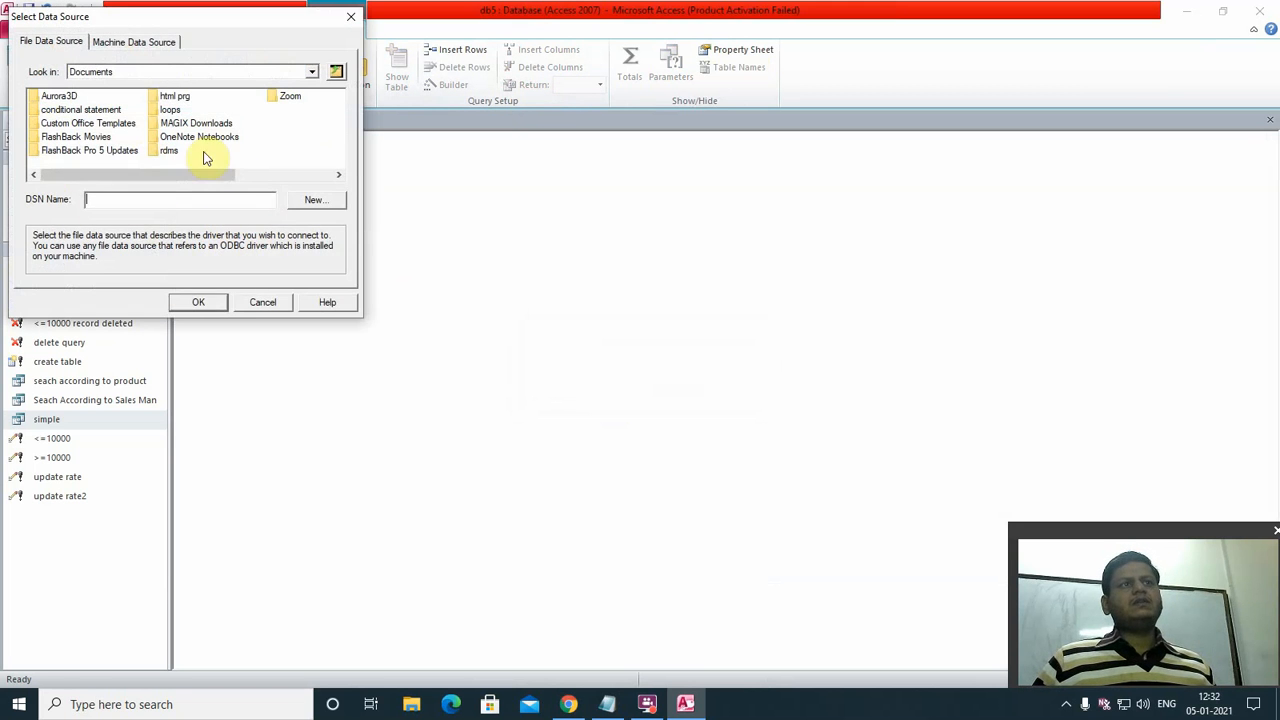
{"action": "left_click", "coordinate": [116, 41]}
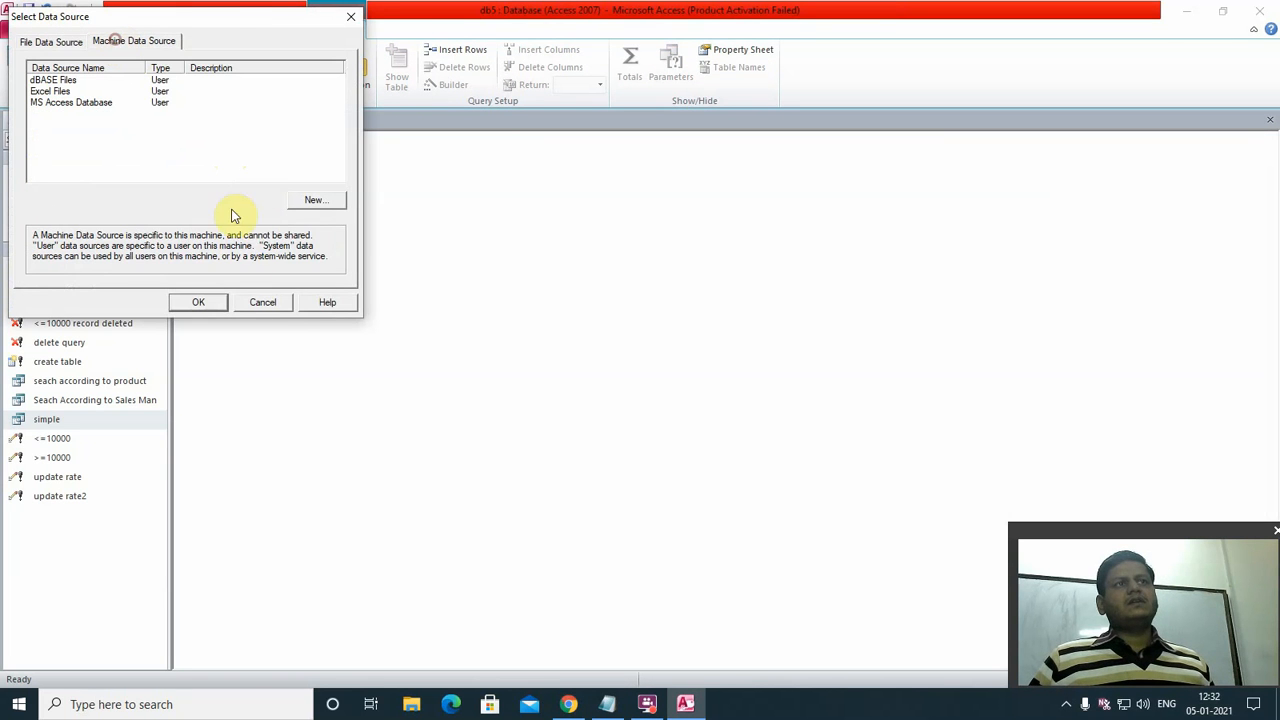
{"action": "left_click", "coordinate": [264, 302]}
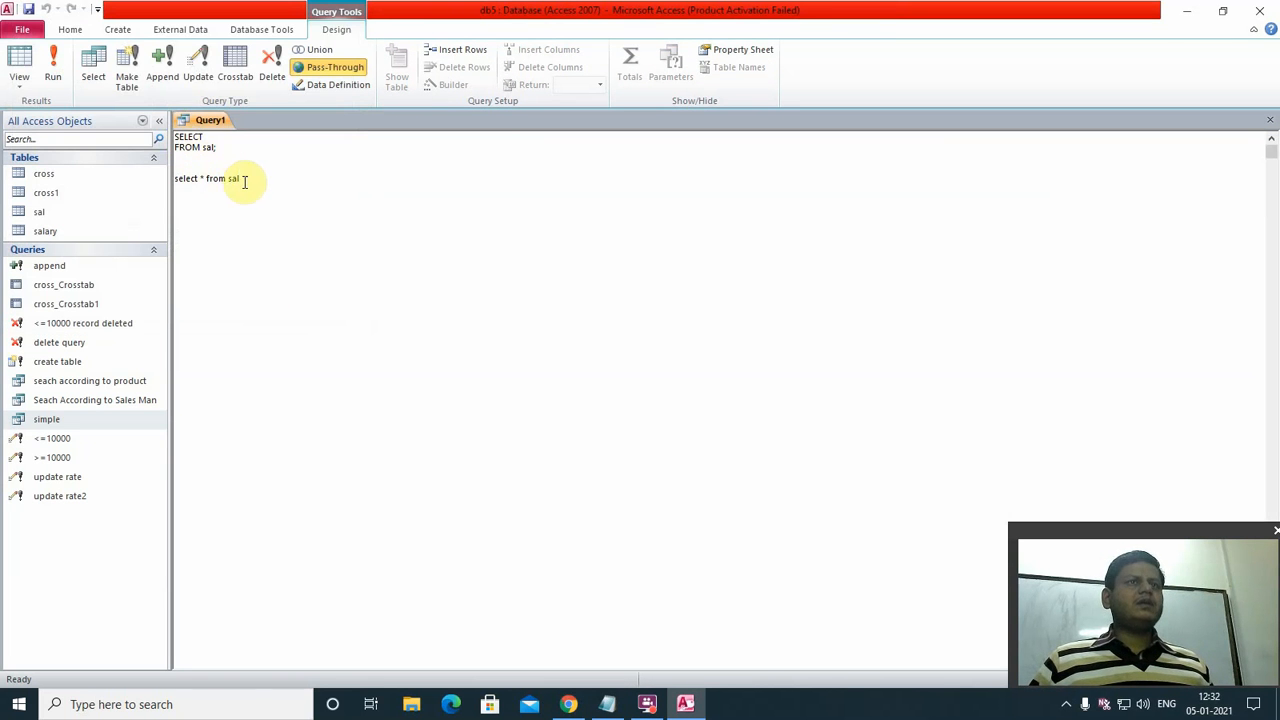
{"action": "left_click_drag", "start_coordinate": [243, 180], "coordinate": [157, 165]}
{"action": "key", "text": "Delete"}
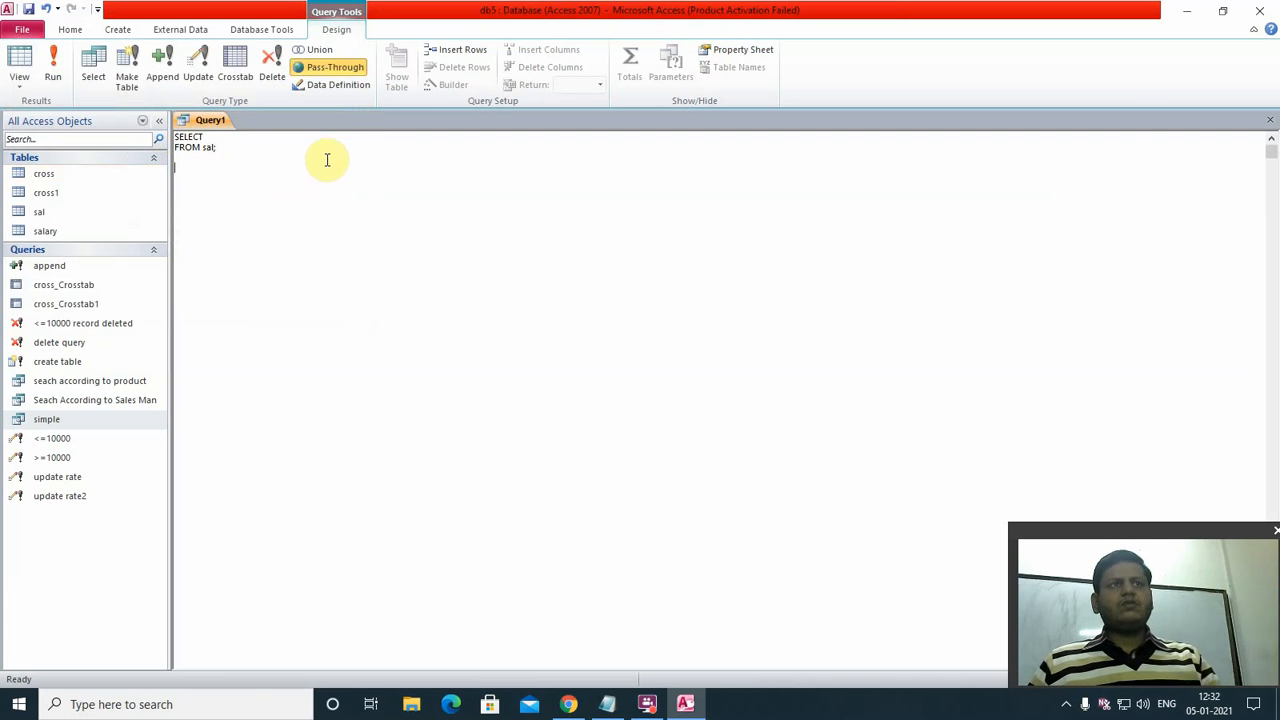
- Switch the query to union and data definition types, and close it without saving
{"action": "left_click", "coordinate": [315, 50]}
{"action": "left_click", "coordinate": [327, 84]}
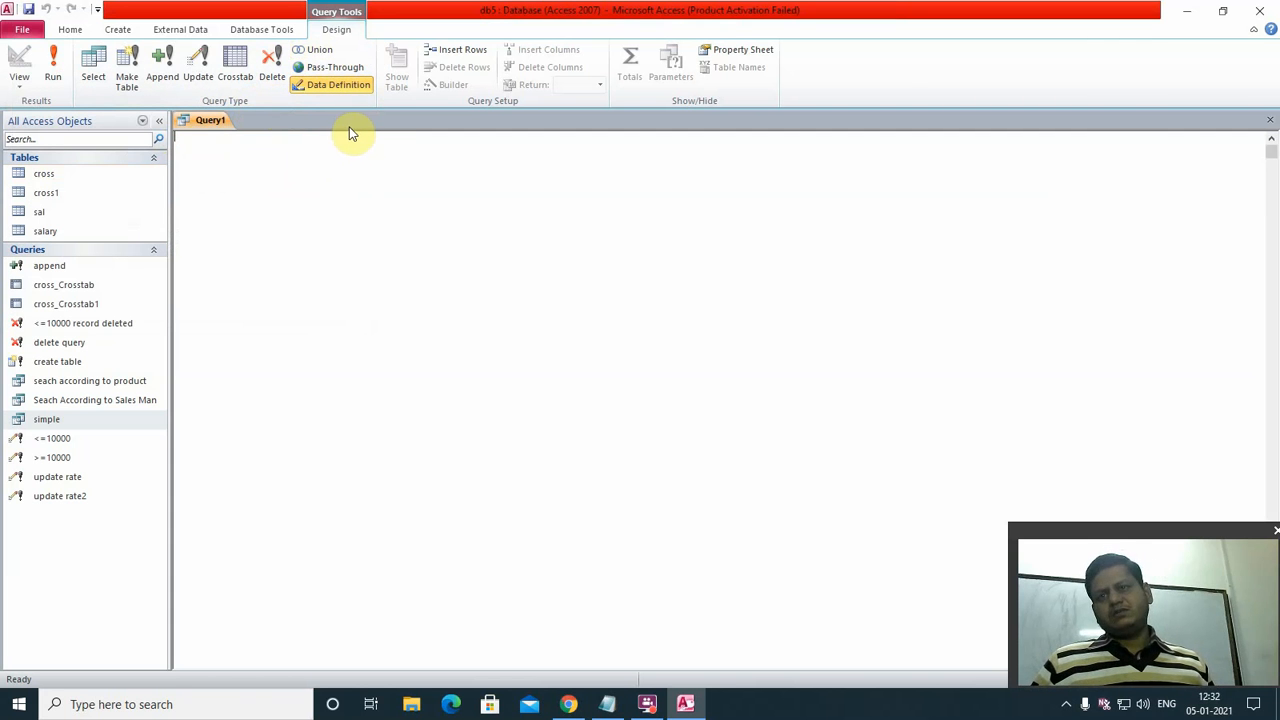
{"action": "left_click", "coordinate": [1270, 120]}
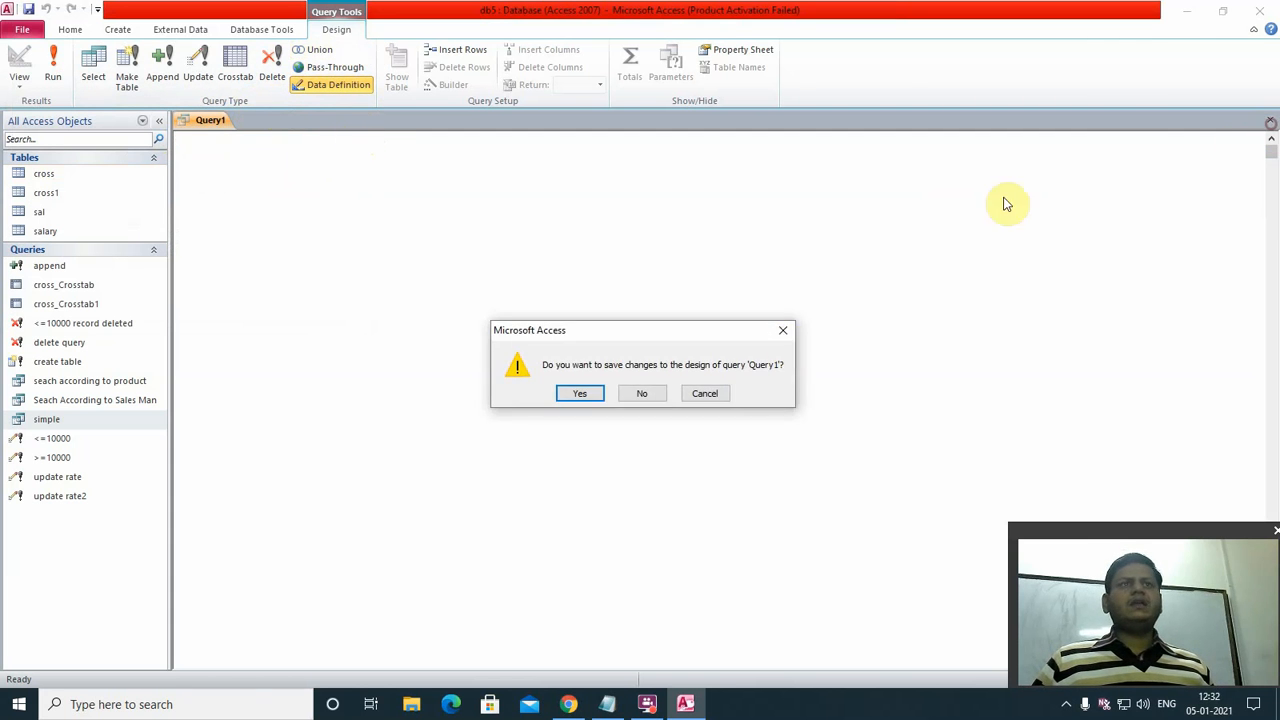
{"action": "left_click", "coordinate": [642, 393]}
- Create a new query in design view and add only the sal table to it
{"action": "left_click", "coordinate": [117, 30]}
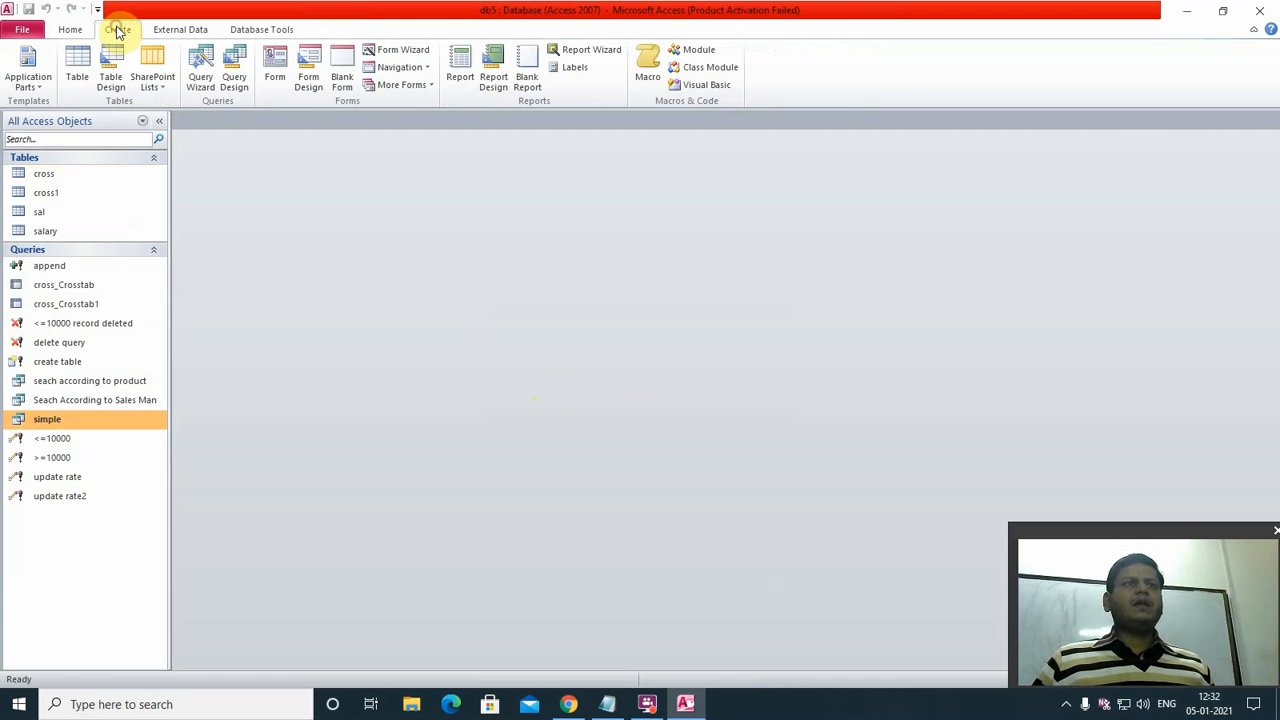
{"action": "left_click", "coordinate": [236, 80]}
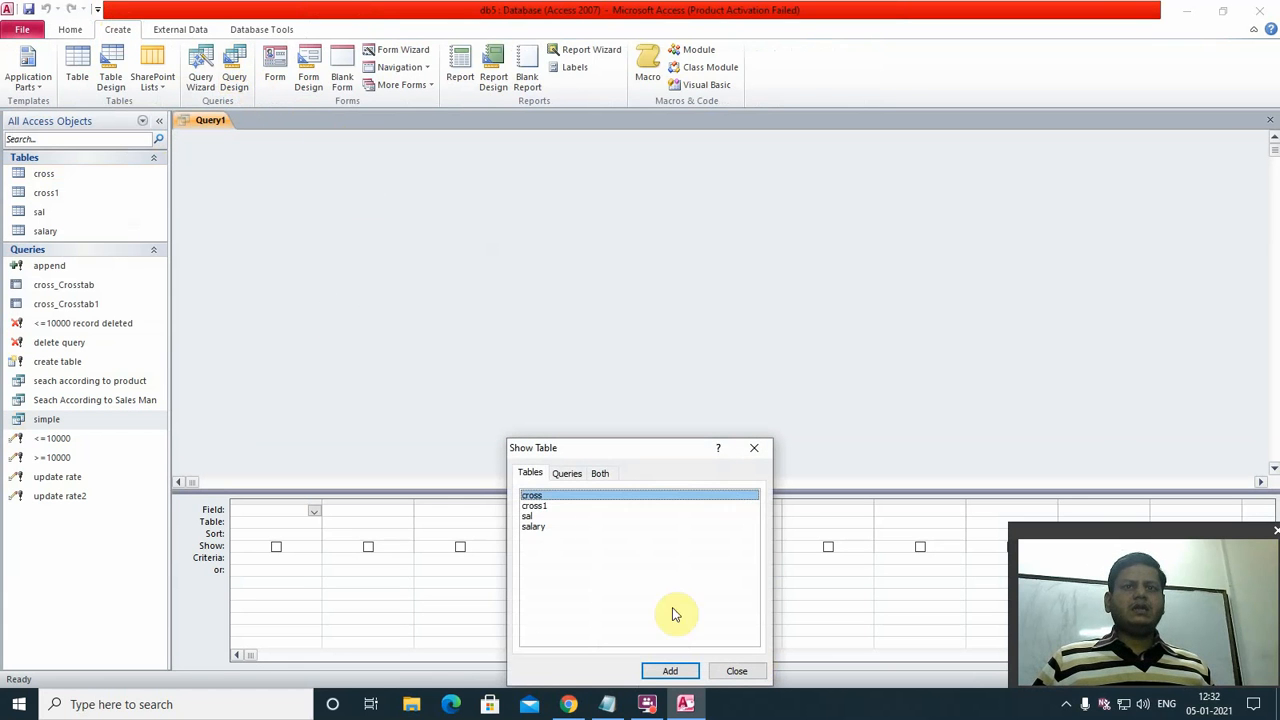
{"action": "left_click", "coordinate": [530, 515]}
{"action": "left_click", "coordinate": [670, 670]}
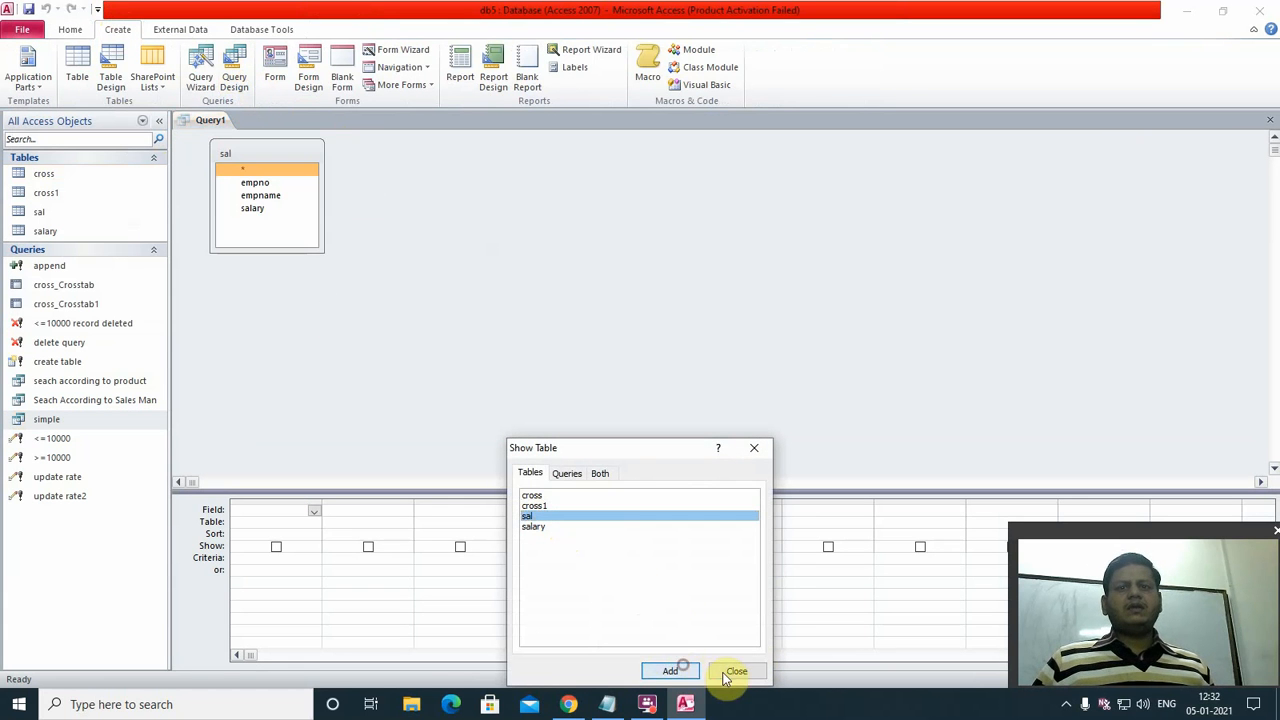
{"action": "left_click", "coordinate": [737, 670]}
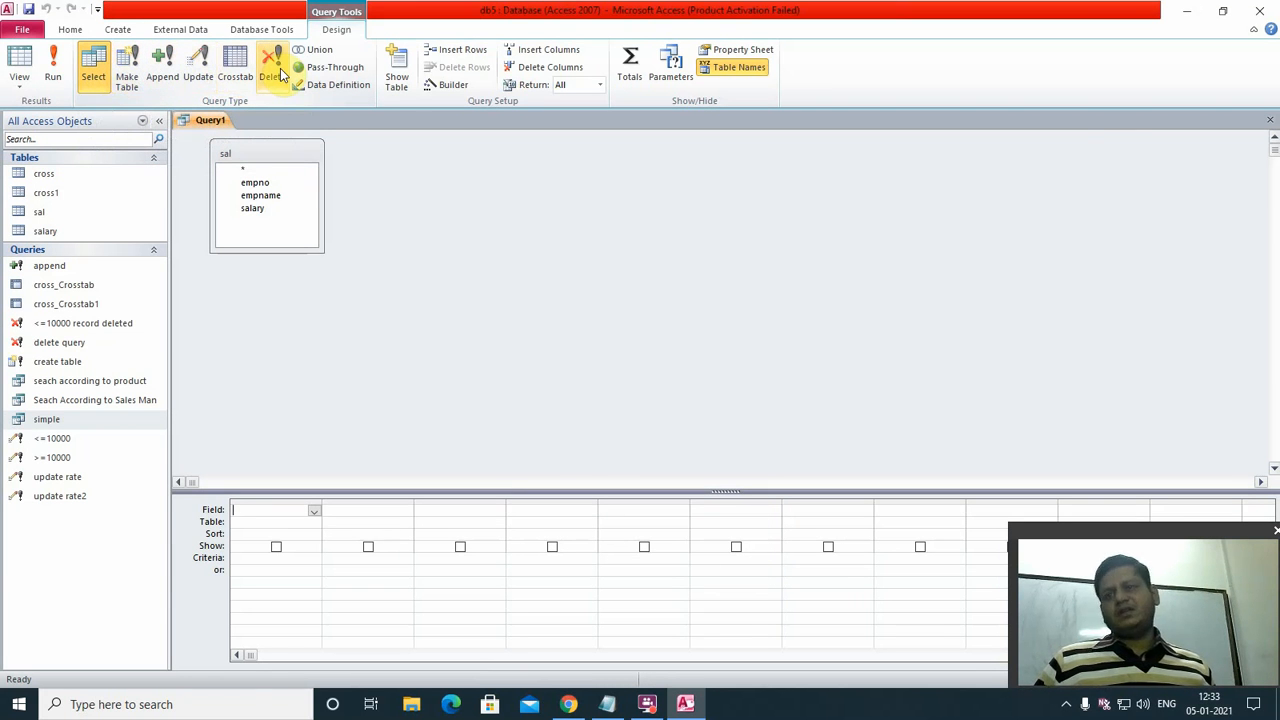
- Save the query as Query1 and view the available query wizard types without starting any wizard
{"action": "left_click", "coordinate": [118, 30]}
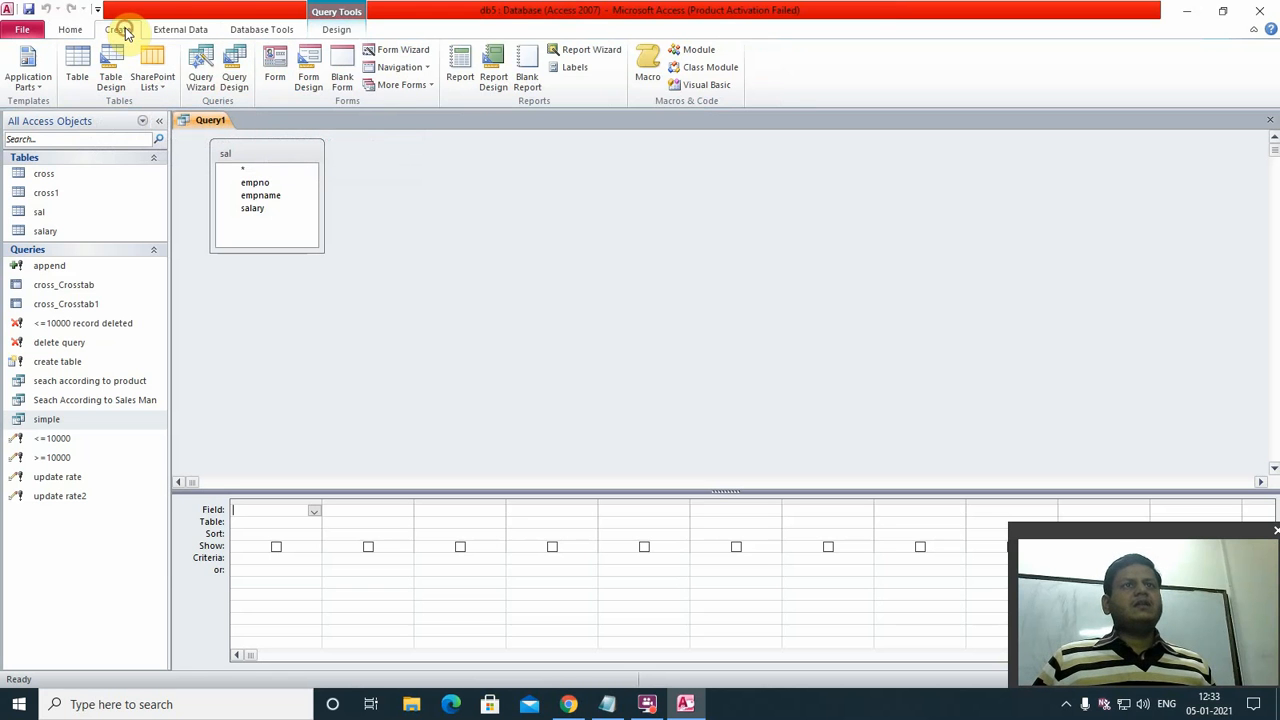
{"action": "left_click", "coordinate": [200, 76]}
{"action": "left_click", "coordinate": [580, 399]}
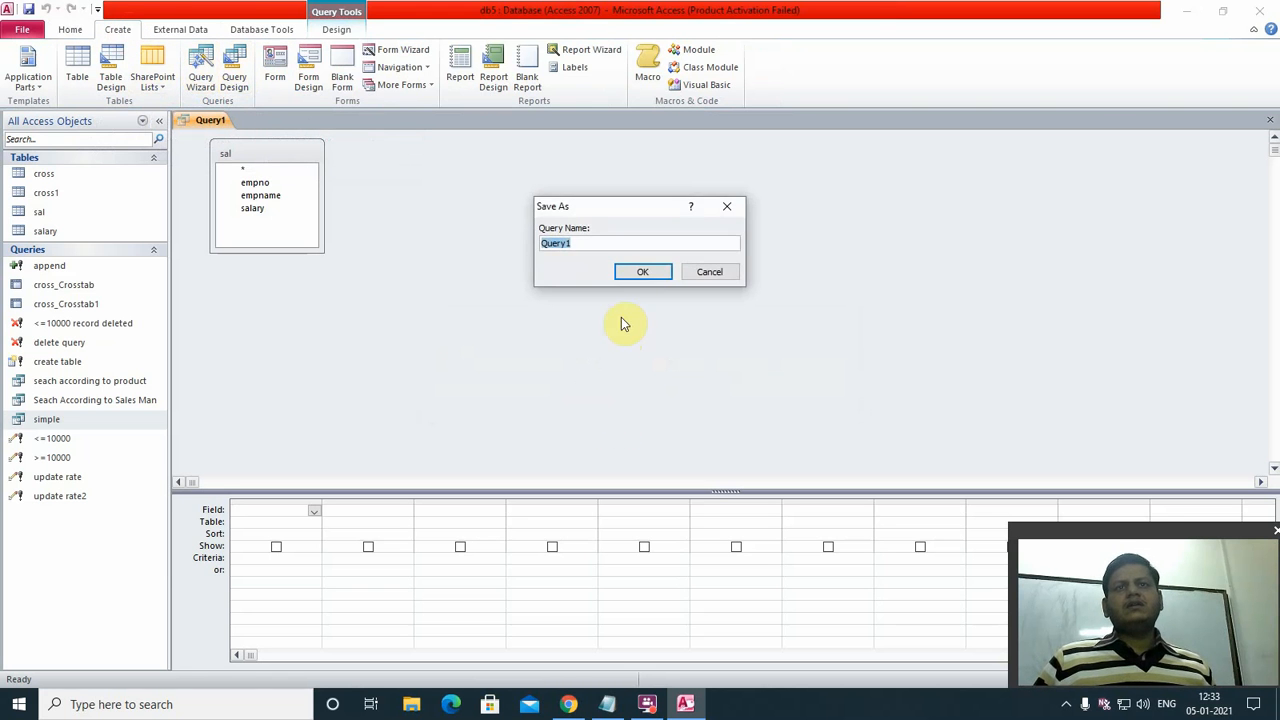
{"action": "left_click", "coordinate": [640, 274]}
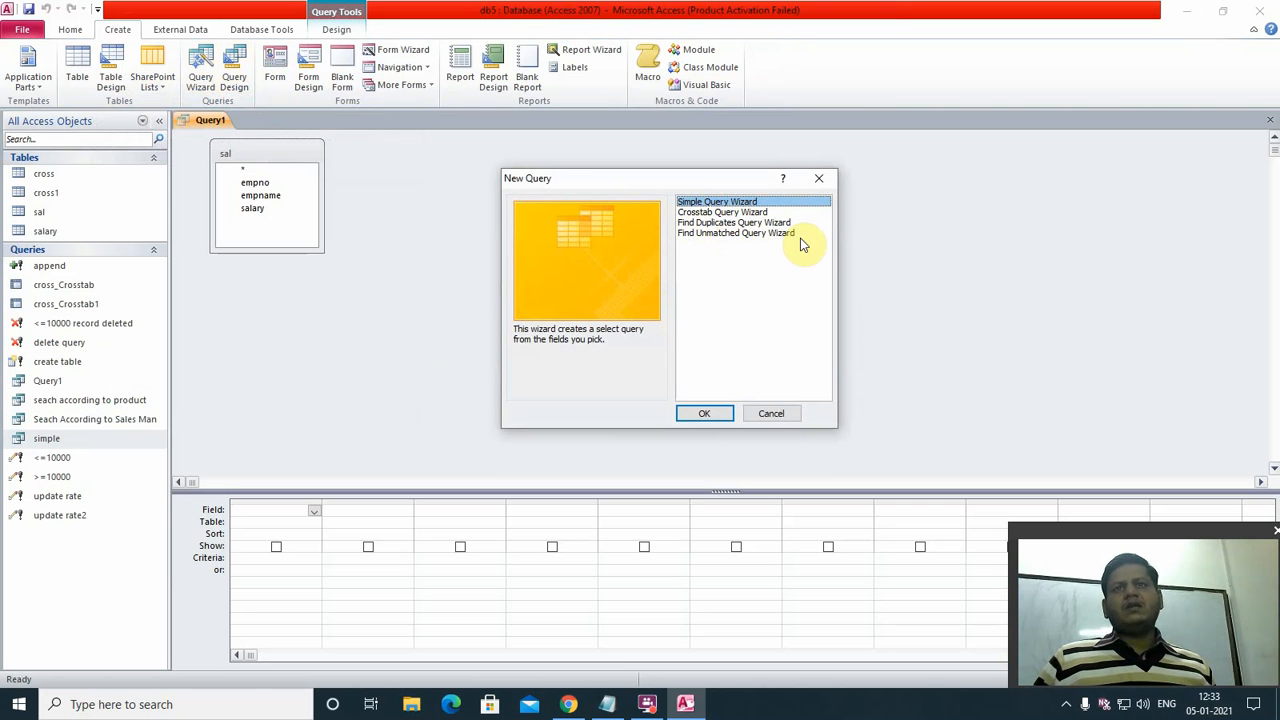
{"action": "left_click", "coordinate": [766, 413]}
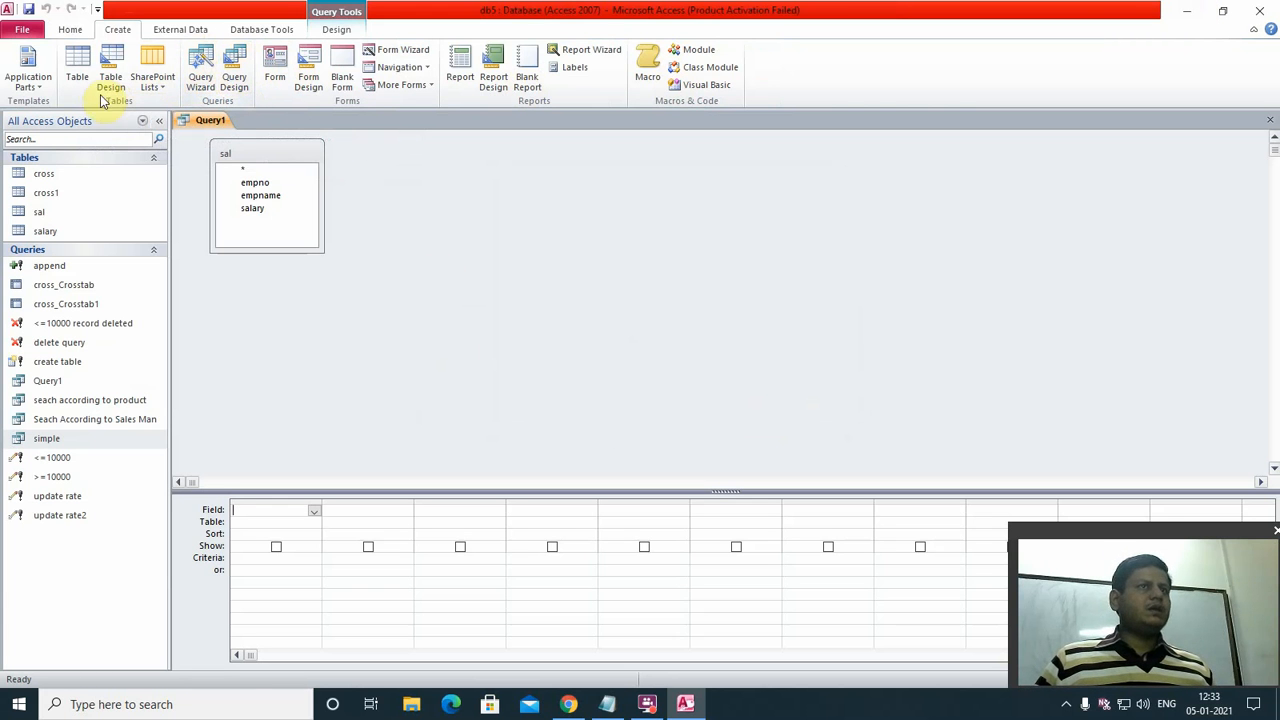
- Switch from Access to the Windows desktop and refresh it
{"action": "left_click", "coordinate": [1186, 11]}
{"action": "right_click", "coordinate": [576, 186]}
{"action": "left_click", "coordinate": [626, 228]}
{"action": "right_click", "coordinate": [612, 163]}
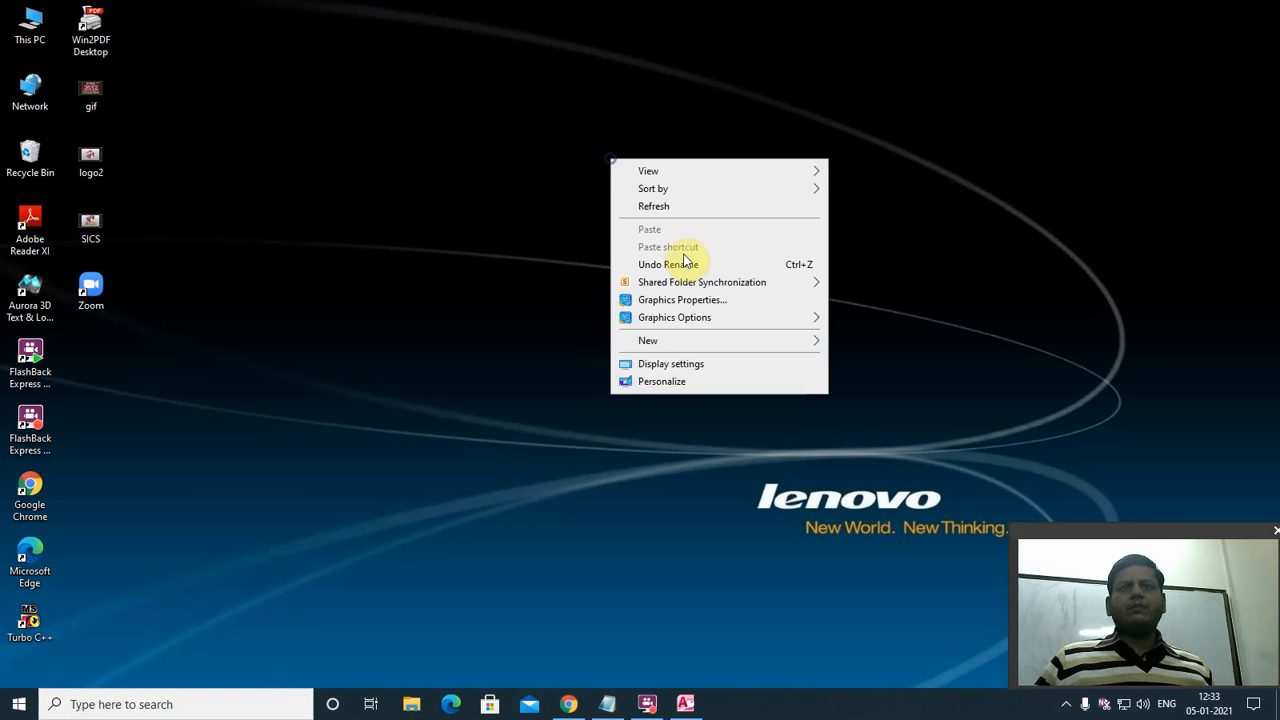
{"action": "left_click", "coordinate": [660, 205]}
- Open the PGDCA_Syllabus_july_2018 PDF from the "online data july 2020" folder inside ram on drive D
{"action": "double_click", "coordinate": [30, 28]}
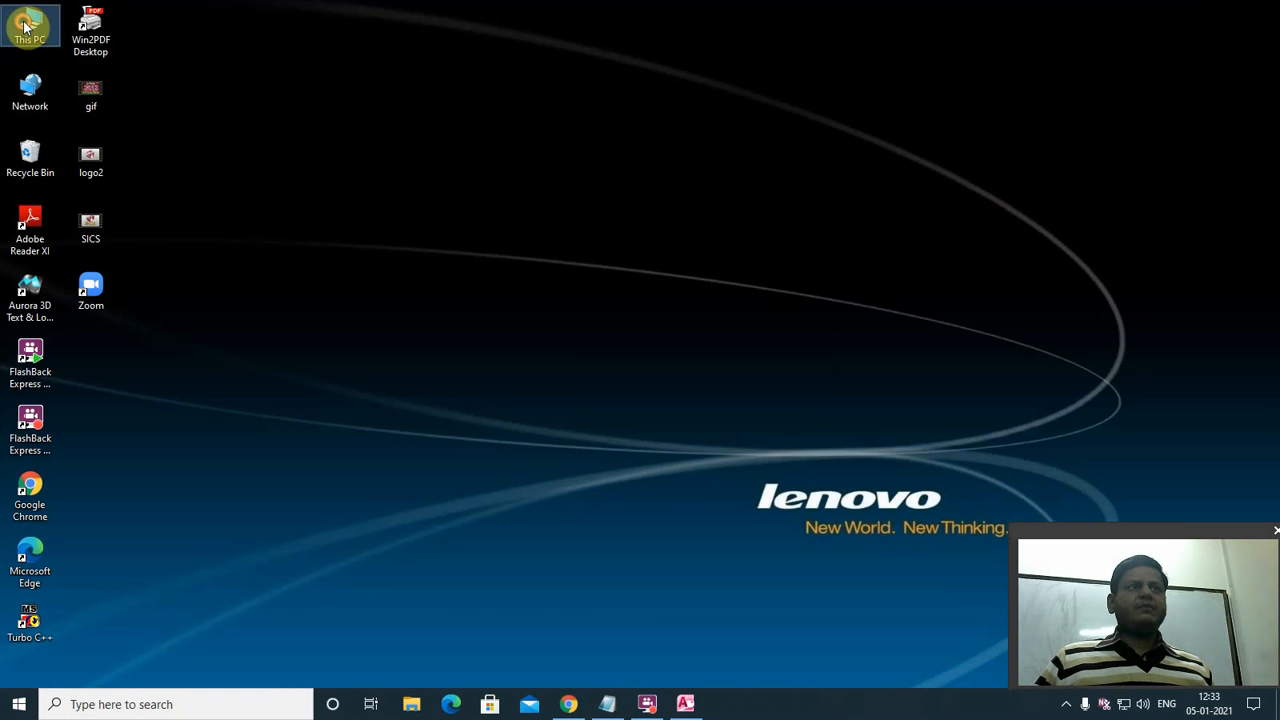
{"action": "double_click", "coordinate": [420, 240]}
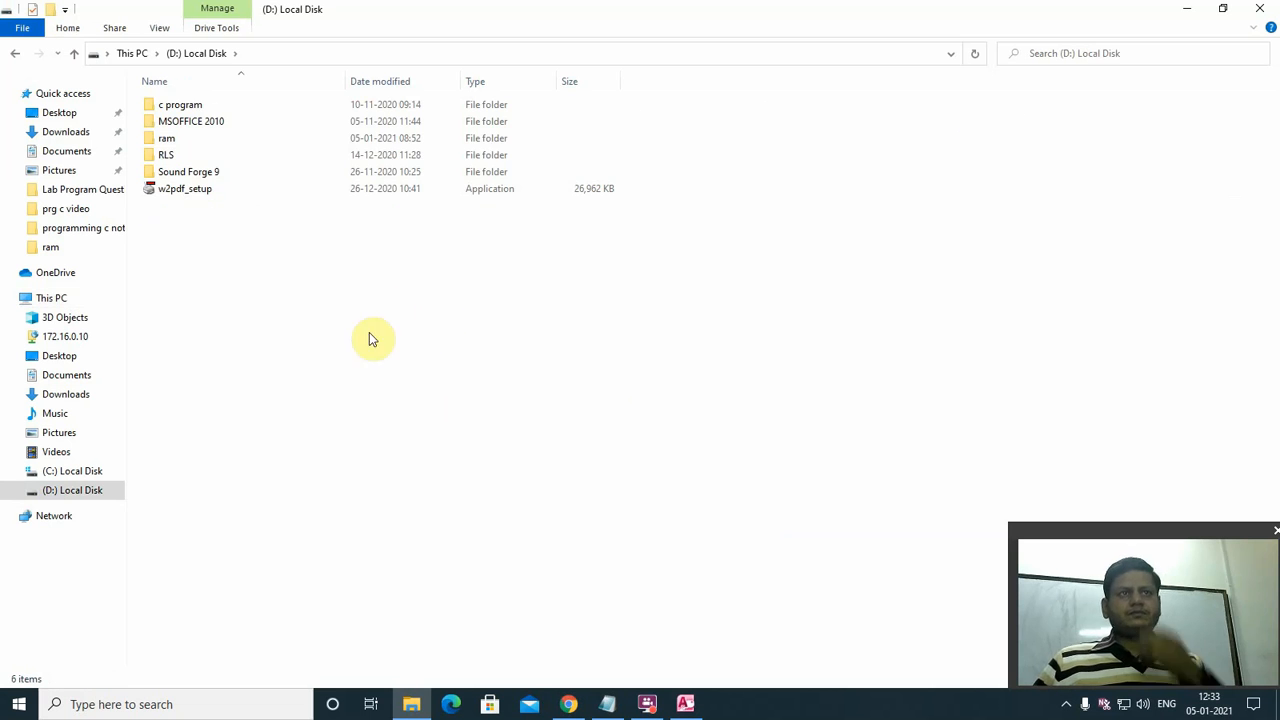
{"action": "double_click", "coordinate": [170, 140]}
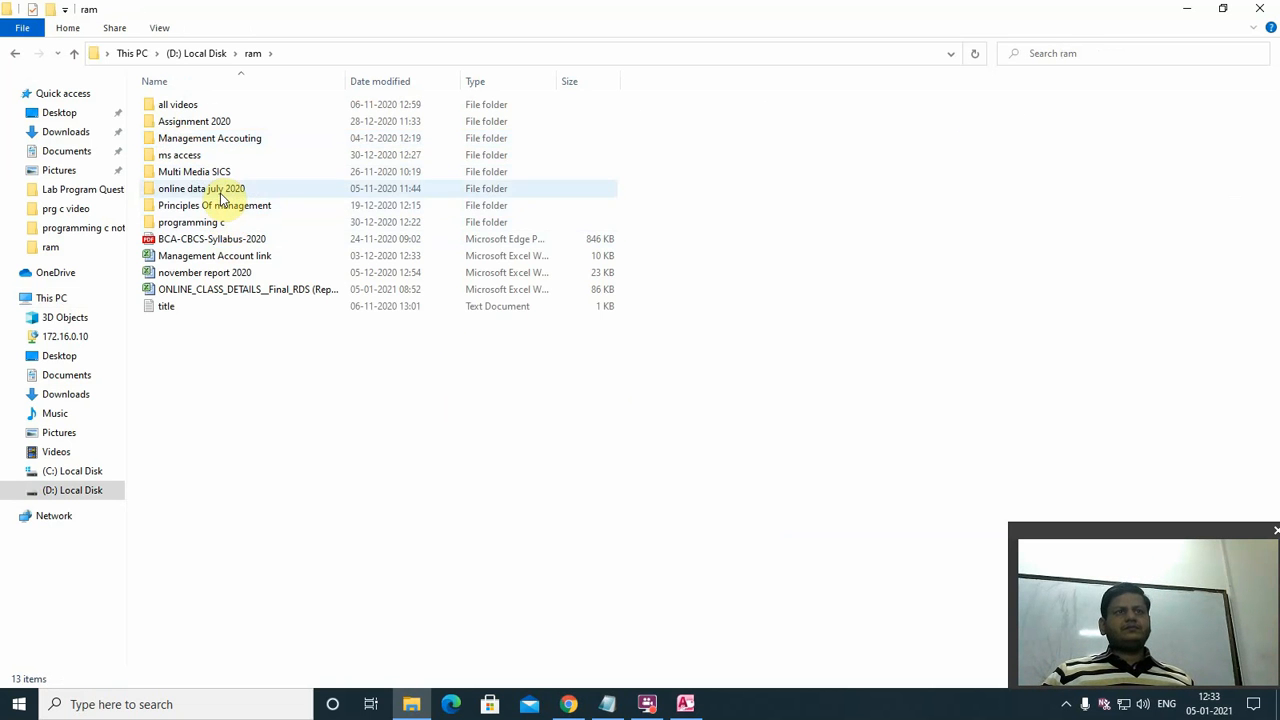
{"action": "double_click", "coordinate": [212, 188]}
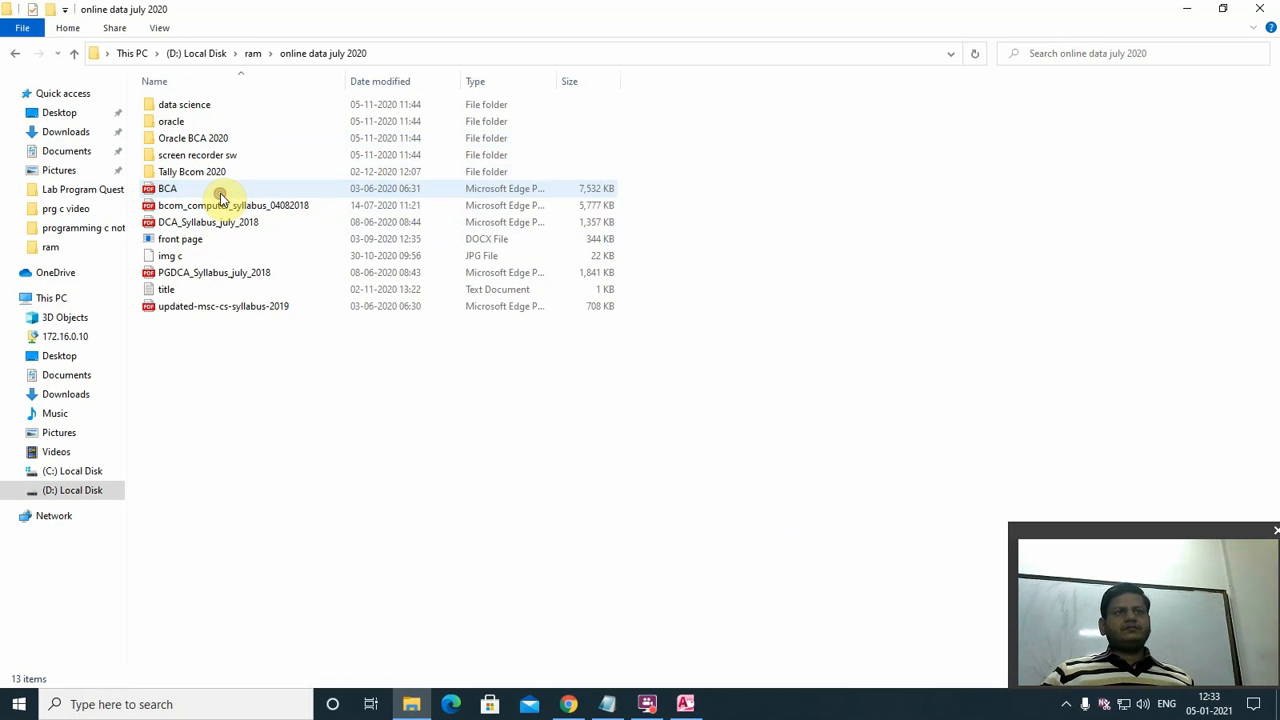
{"action": "left_click", "coordinate": [203, 274]}
{"action": "double_click", "coordinate": [203, 274]}
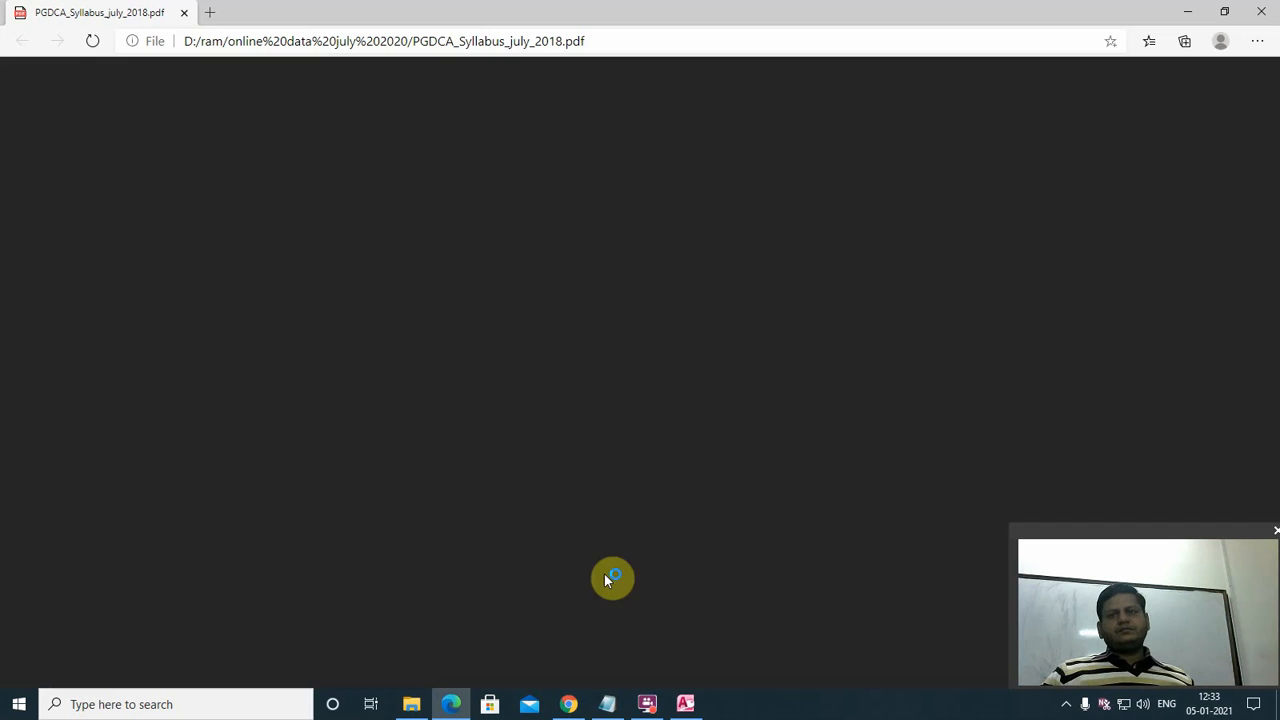
- Find the 1PGDCA3(B) Database Using MS Access syllabus on page 13 and examine its units
{"action": "scroll", "coordinate": [726, 516], "scroll_direction": "down", "scroll_amount": 10}
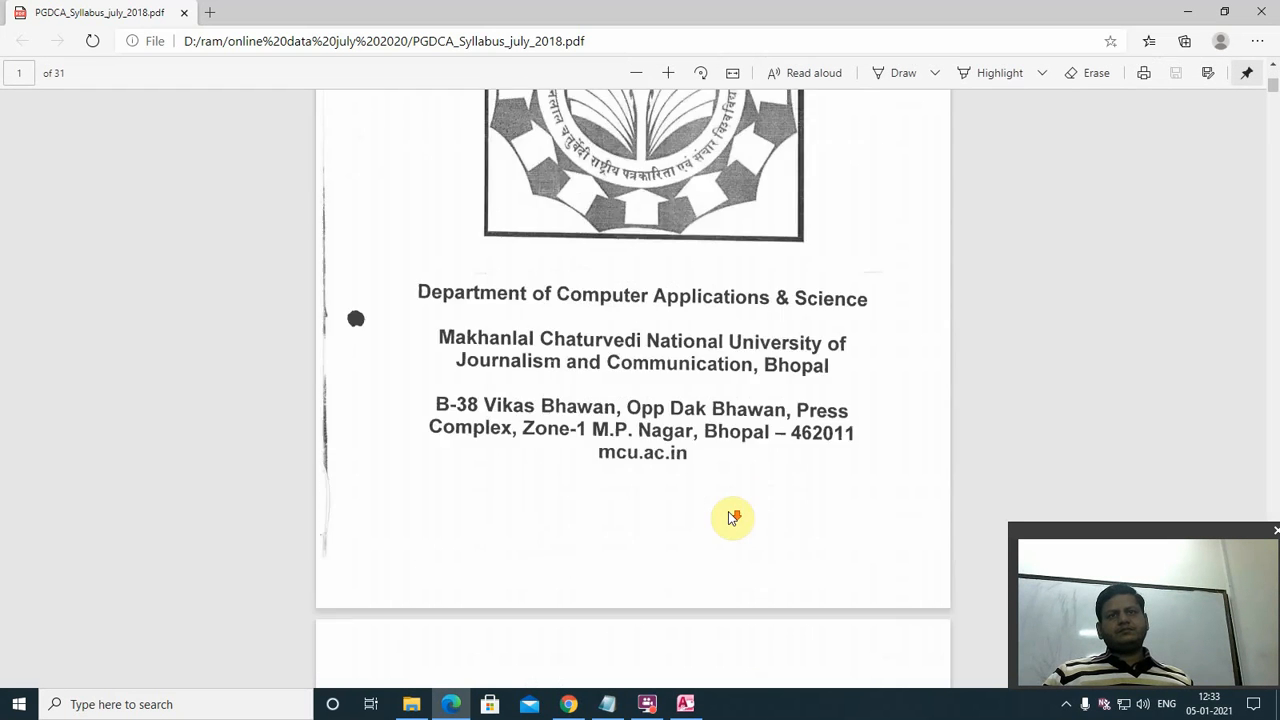
{"action": "scroll", "coordinate": [731, 512], "scroll_direction": "down", "scroll_amount": 10}
{"action": "scroll", "coordinate": [731, 512], "scroll_direction": "up", "scroll_amount": 3, "text": "ctrl"}
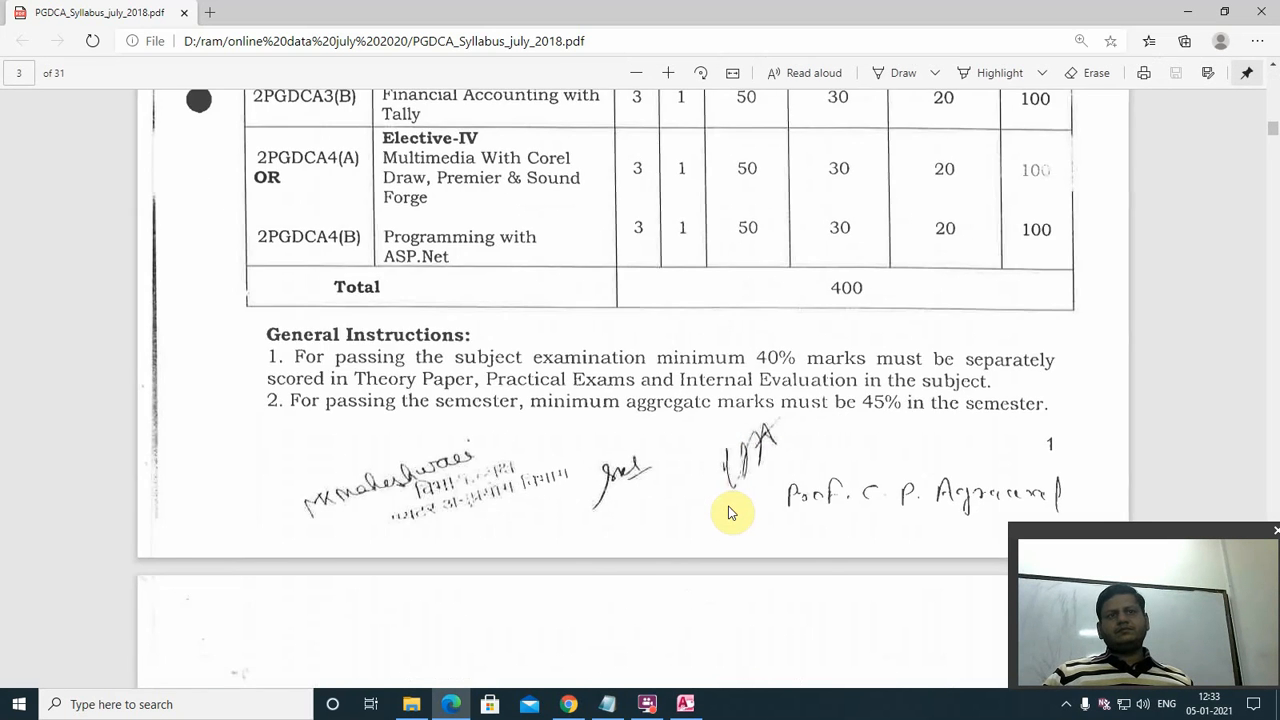
{"action": "scroll", "coordinate": [731, 511], "scroll_direction": "down", "scroll_amount": 15}
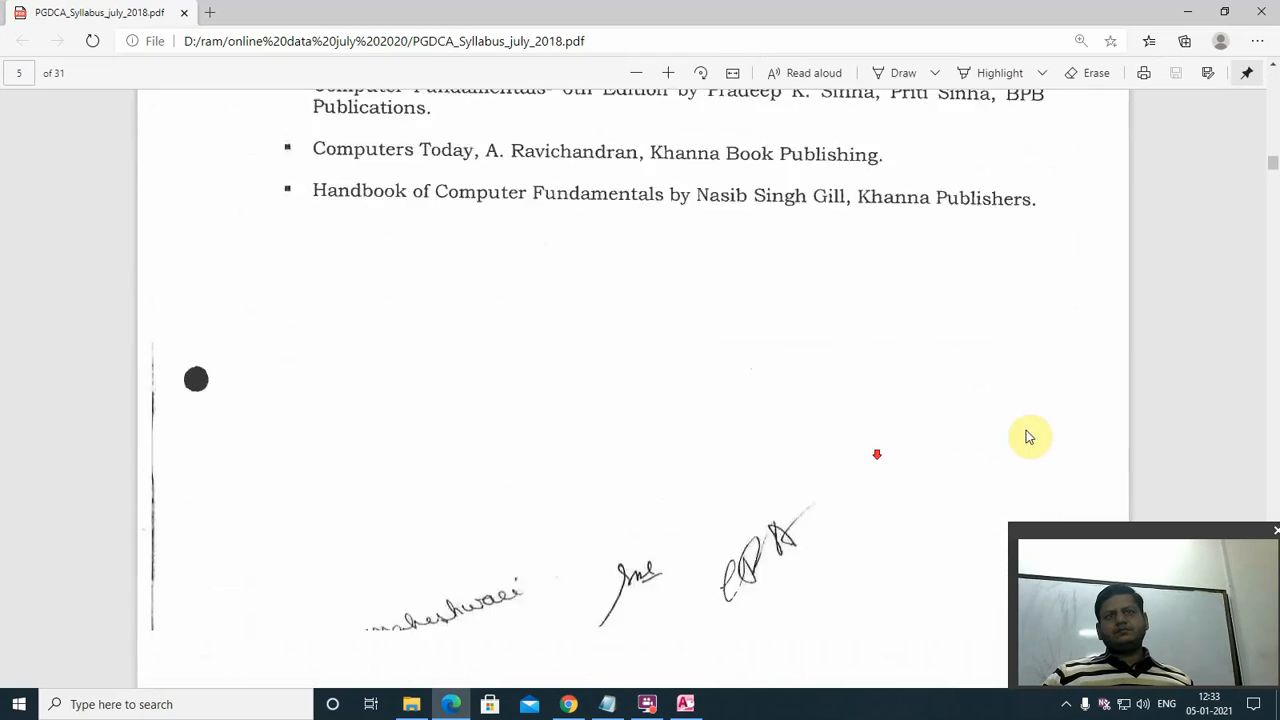
{"action": "scroll", "coordinate": [1217, 380], "scroll_direction": "down", "scroll_amount": 15}
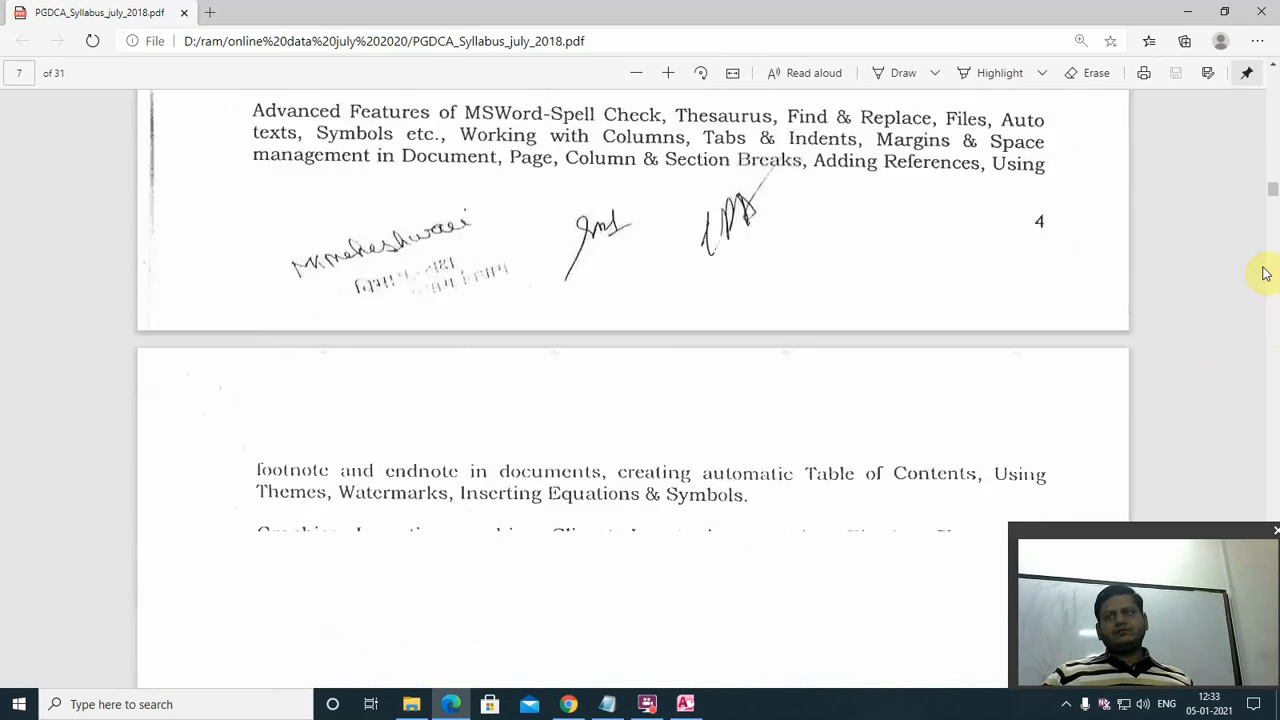
{"action": "left_click_drag", "start_coordinate": [1275, 196], "coordinate": [1274, 314]}
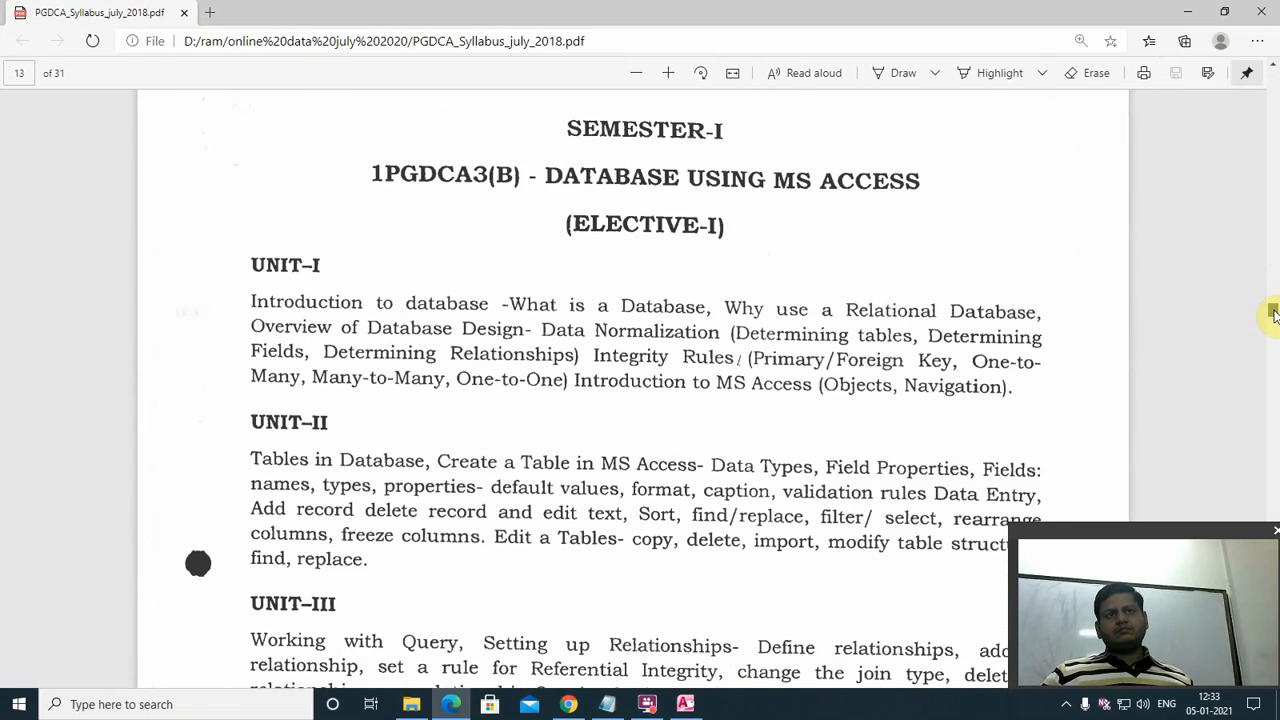
{"action": "scroll", "coordinate": [520, 428], "scroll_direction": "down", "scroll_amount": 2}
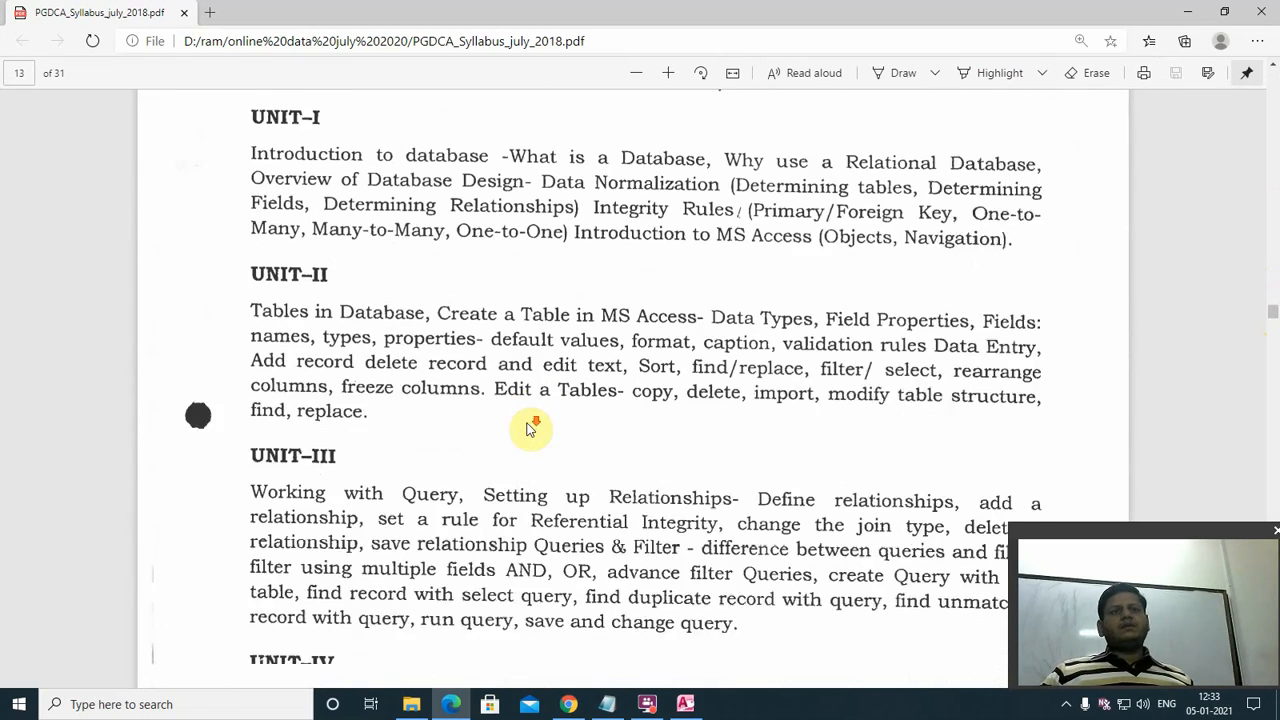
- Draw freehand ink strokes across the Unit-I and Unit-II paragraphs of the MS Access syllabus
{"action": "left_click", "coordinate": [894, 73]}
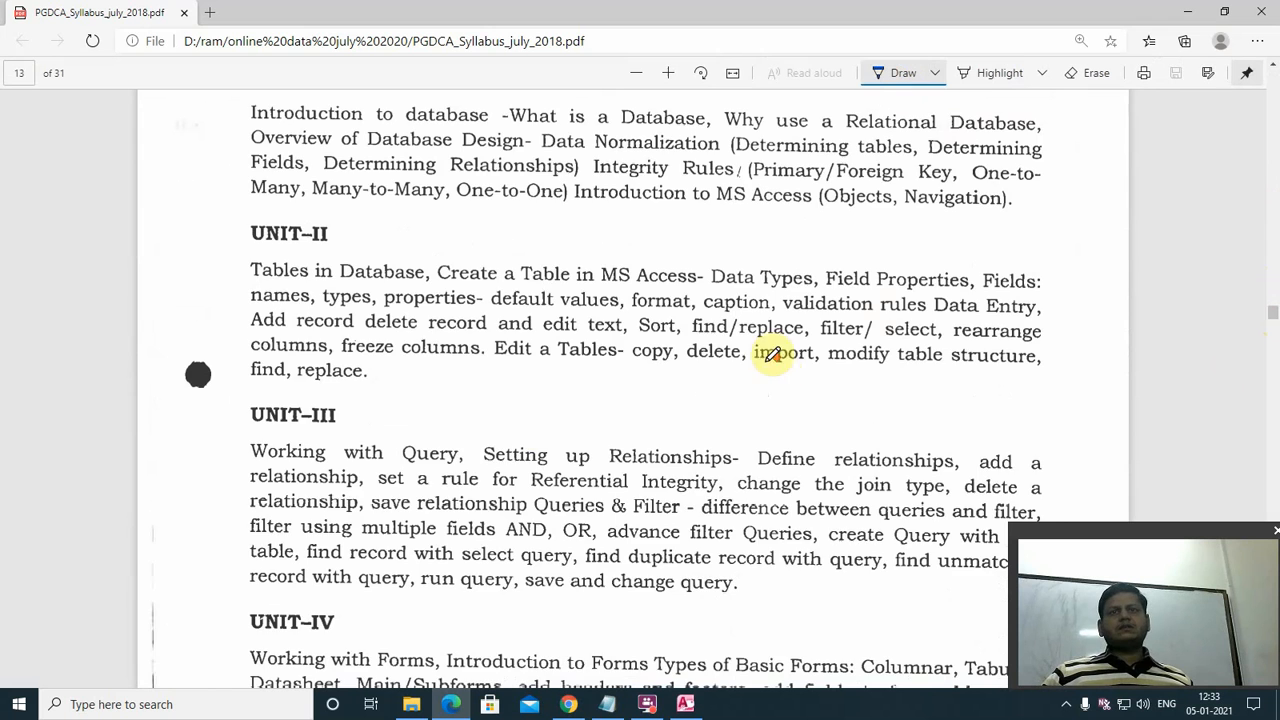
{"action": "scroll", "coordinate": [653, 194], "scroll_direction": "down", "scroll_amount": 2}
{"action": "scroll", "coordinate": [709, 334], "scroll_direction": "up", "scroll_amount": 3}
{"action": "left_click_drag", "start_coordinate": [592, 285], "coordinate": [882, 137]}
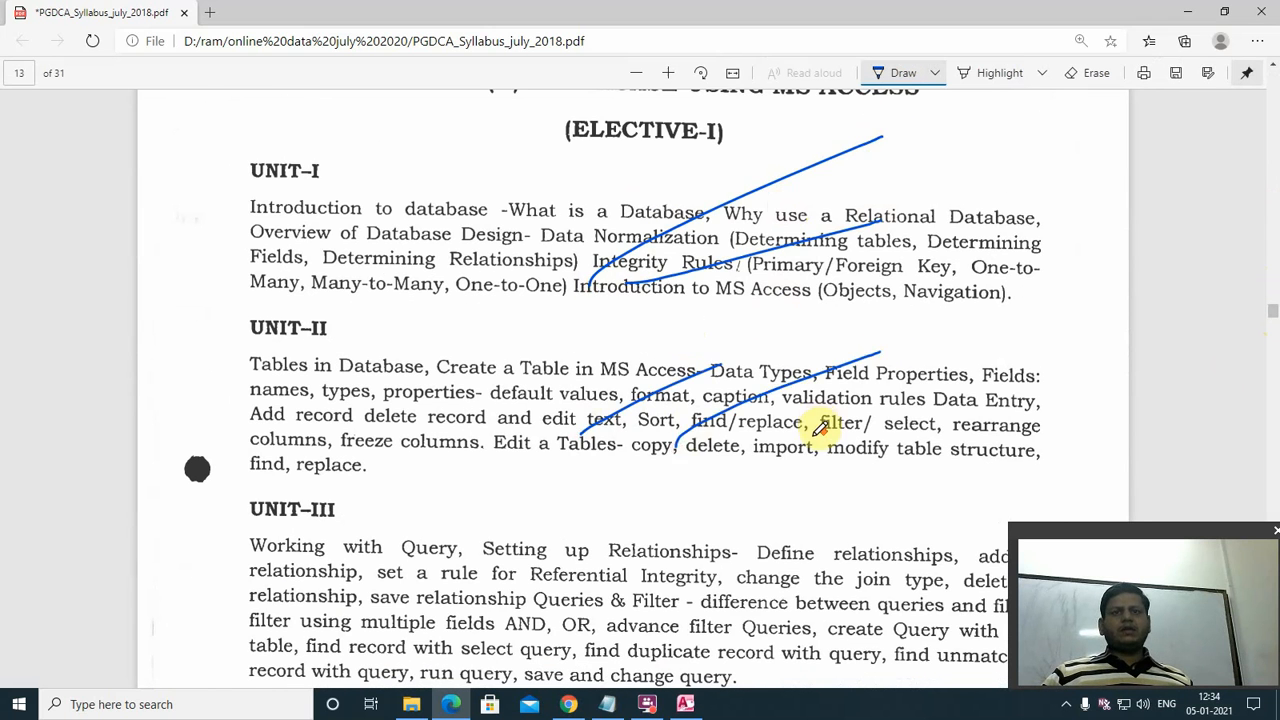
- Underline the first three lines of the Unit-III paragraph with freehand ink, up to "difference between queries and filter"
{"action": "scroll", "coordinate": [603, 353], "scroll_direction": "down", "scroll_amount": 4}
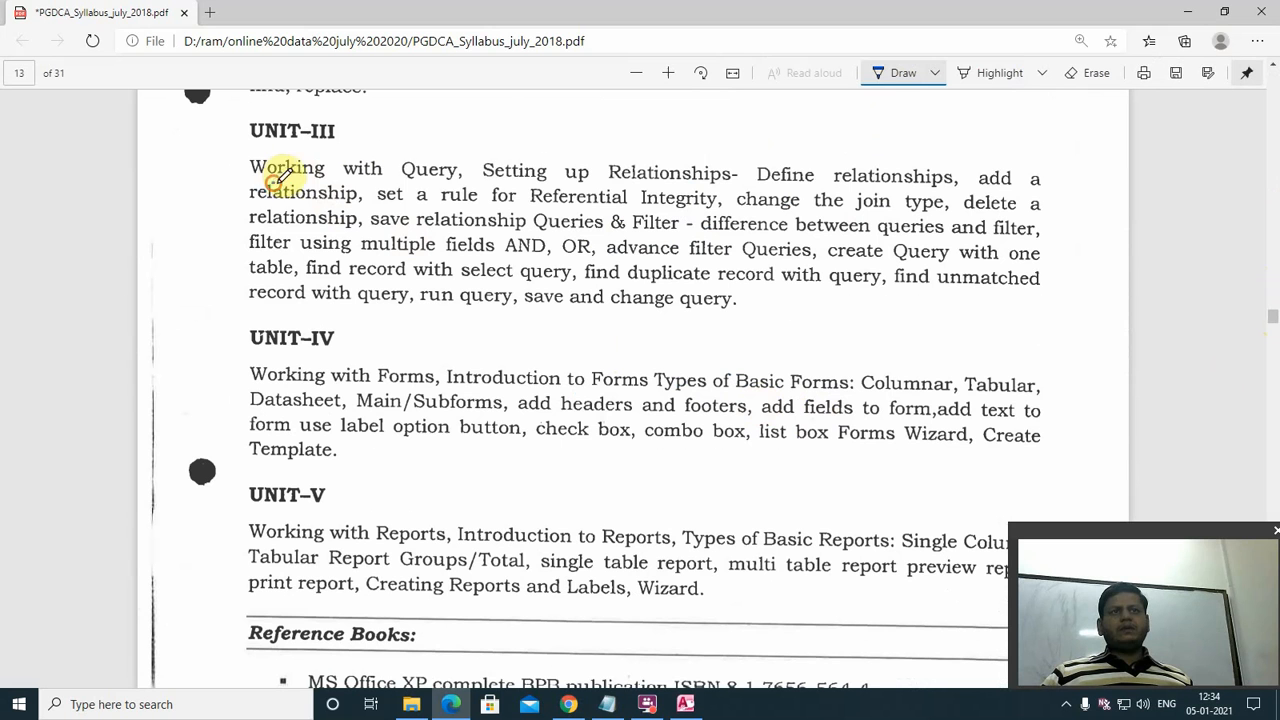
{"action": "left_click_drag", "start_coordinate": [270, 184], "coordinate": [1050, 187]}
{"action": "left_click_drag", "start_coordinate": [252, 207], "coordinate": [1052, 212]}
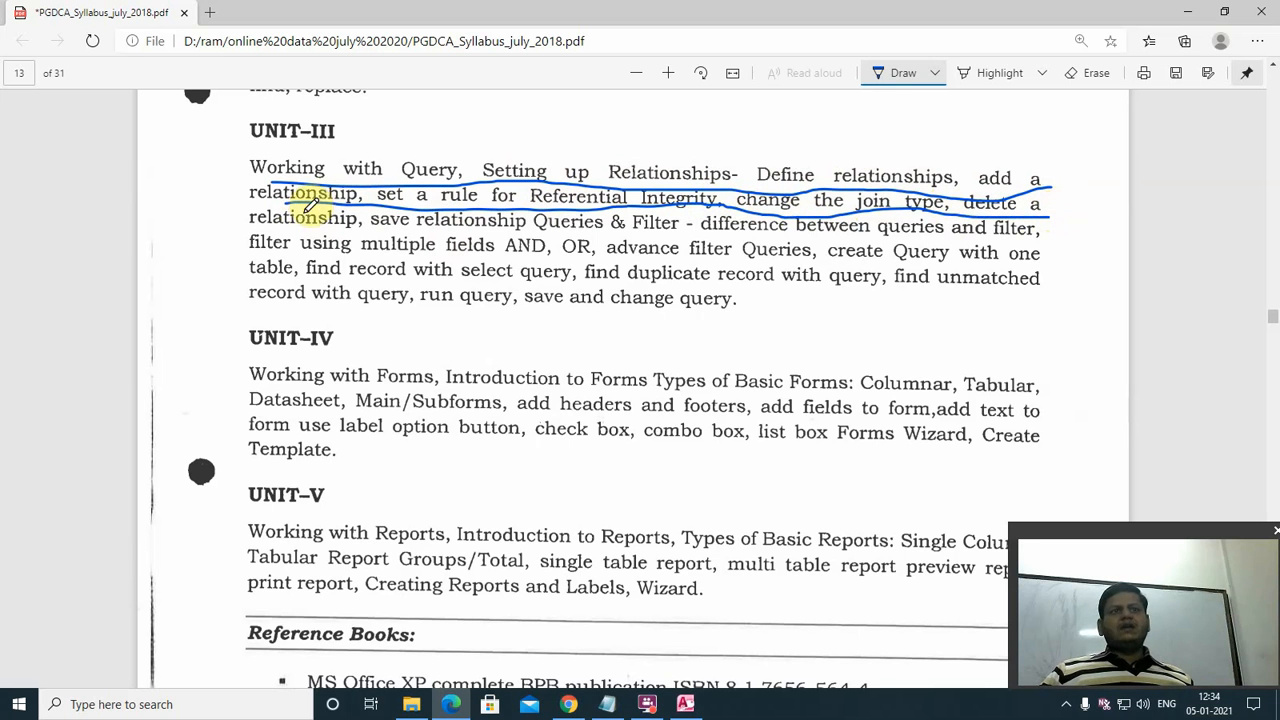
{"action": "mouse_move", "coordinate": [288, 227]}
{"action": "left_mouse_down"}
{"action": "mouse_move", "coordinate": [480, 218]}
{"action": "mouse_move", "coordinate": [1040, 240]}
{"action": "left_mouse_up"}
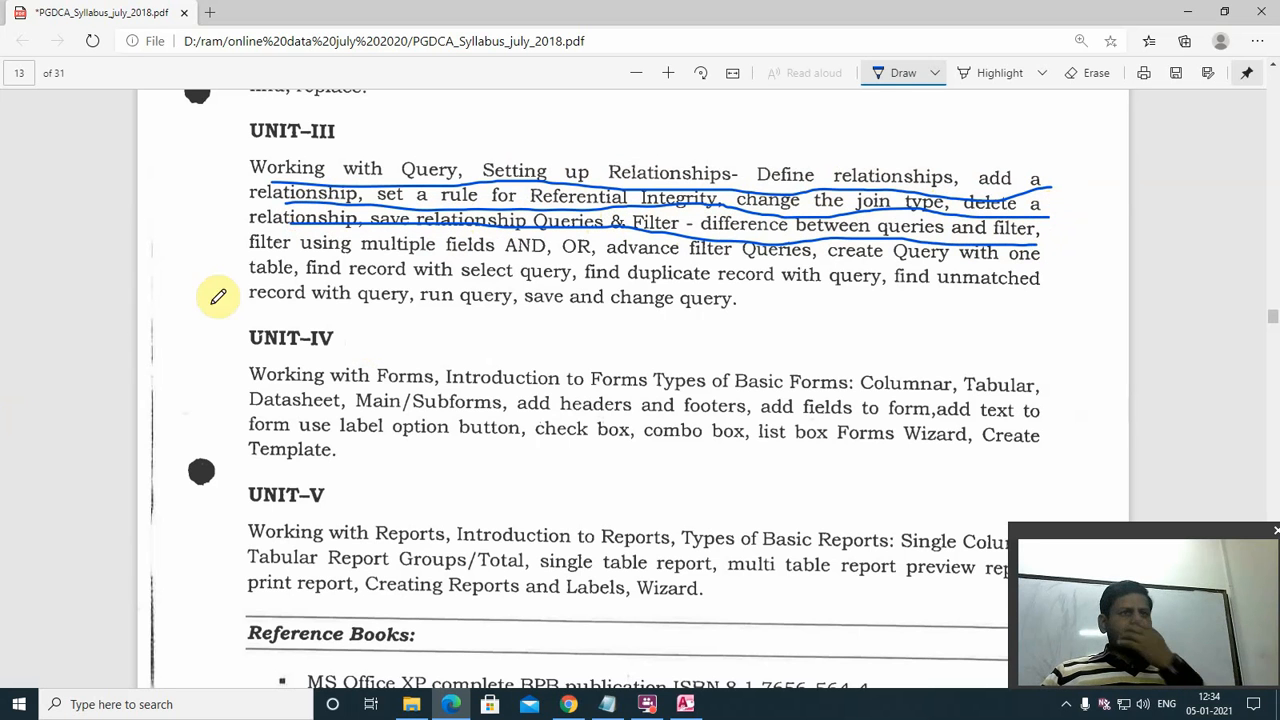
- Underline the remaining lines of the Unit-III paragraph with freehand ink and draw two diagonal strokes across the paragraph
{"action": "left_click_drag", "start_coordinate": [262, 258], "coordinate": [1055, 250]}
{"action": "left_click_drag", "start_coordinate": [266, 275], "coordinate": [1092, 284]}
{"action": "mouse_move", "coordinate": [250, 299]}
{"action": "left_mouse_down"}
{"action": "mouse_move", "coordinate": [650, 302]}
{"action": "mouse_move", "coordinate": [764, 319]}
{"action": "left_mouse_up"}
{"action": "left_click_drag", "start_coordinate": [489, 276], "coordinate": [588, 193]}
{"action": "left_click_drag", "start_coordinate": [512, 290], "coordinate": [652, 187]}
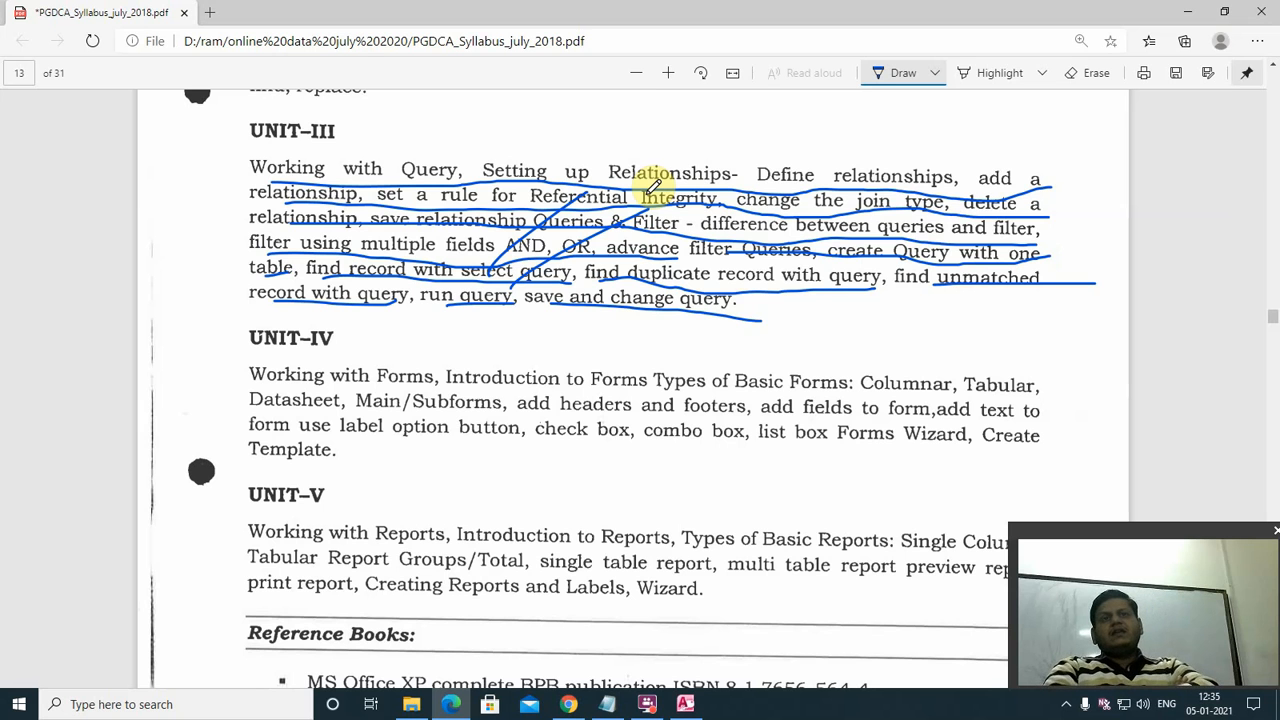
- Review the marked Unit-I to Unit-III paragraphs and the Unit-IV and Unit-V topics of the MS Access syllabus
{"action": "scroll", "coordinate": [605, 220], "scroll_direction": "up", "scroll_amount": 8}
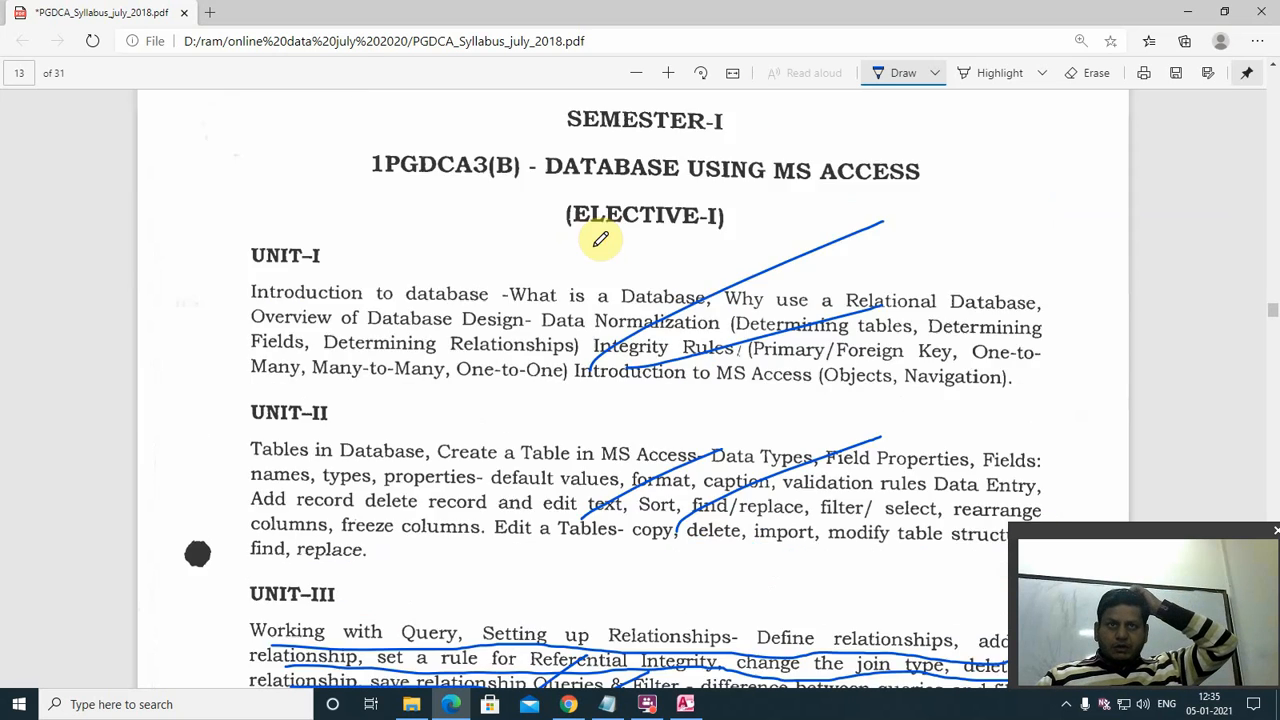
{"action": "scroll", "coordinate": [660, 340], "scroll_direction": "down", "scroll_amount": 6}
{"action": "scroll", "coordinate": [686, 220], "scroll_direction": "up", "scroll_amount": 2}
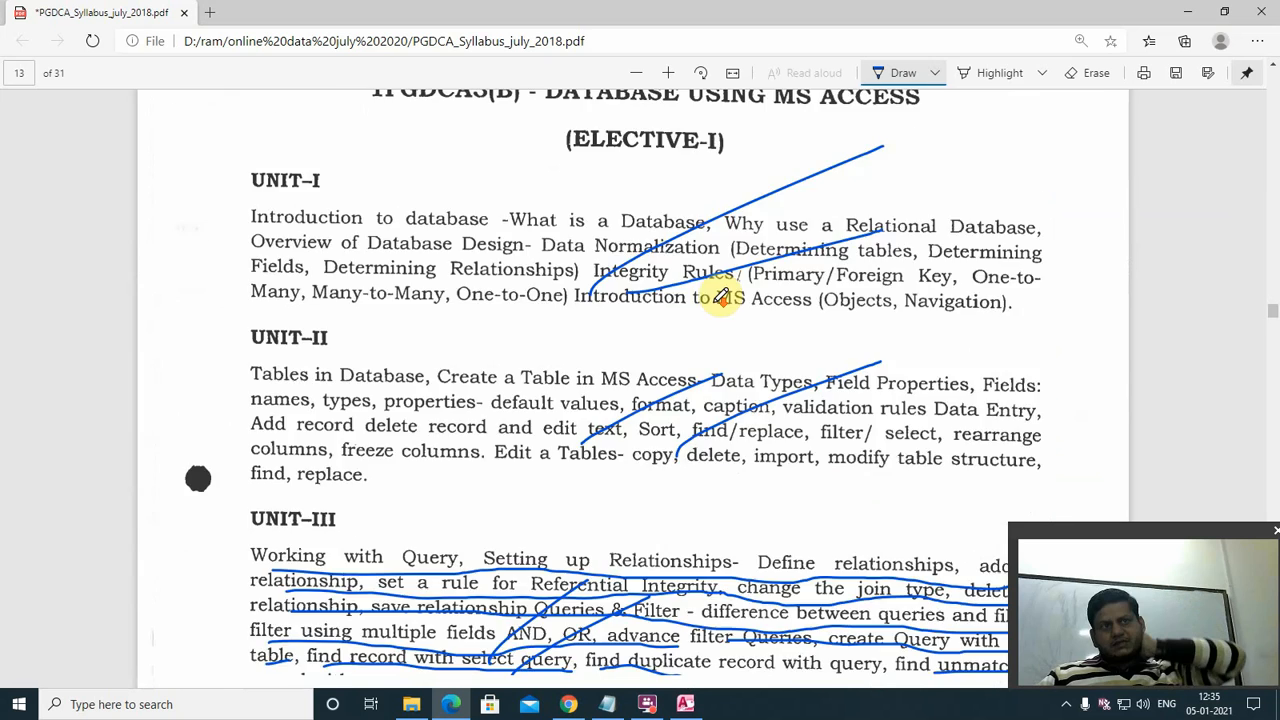
{"action": "scroll", "coordinate": [716, 290], "scroll_direction": "down", "scroll_amount": 5}
{"action": "scroll", "coordinate": [600, 280], "scroll_direction": "up", "scroll_amount": 4}
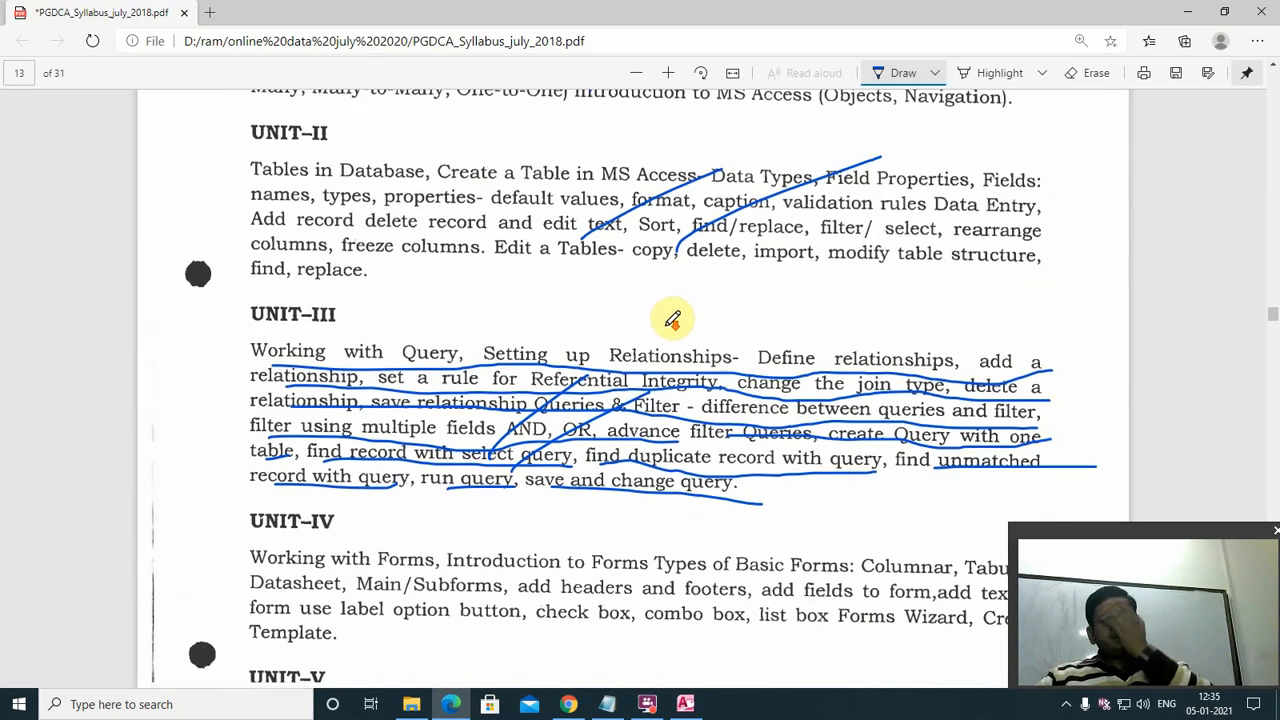
{"action": "scroll", "coordinate": [675, 314], "scroll_direction": "down", "scroll_amount": 3}
{"action": "scroll", "coordinate": [614, 386], "scroll_direction": "down", "scroll_amount": 2}
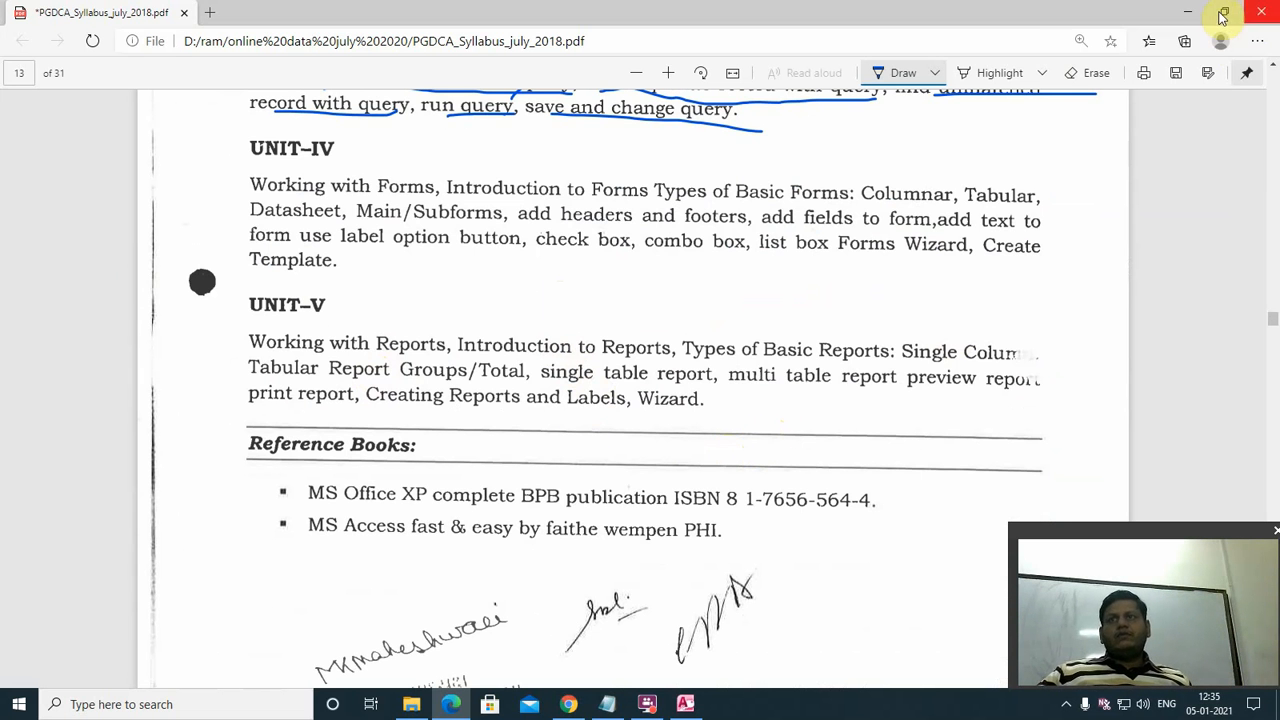
- Minimize the syllabus PDF, close the "online data july 2020" folder window and refresh the desktop
{"action": "left_click", "coordinate": [1188, 12]}
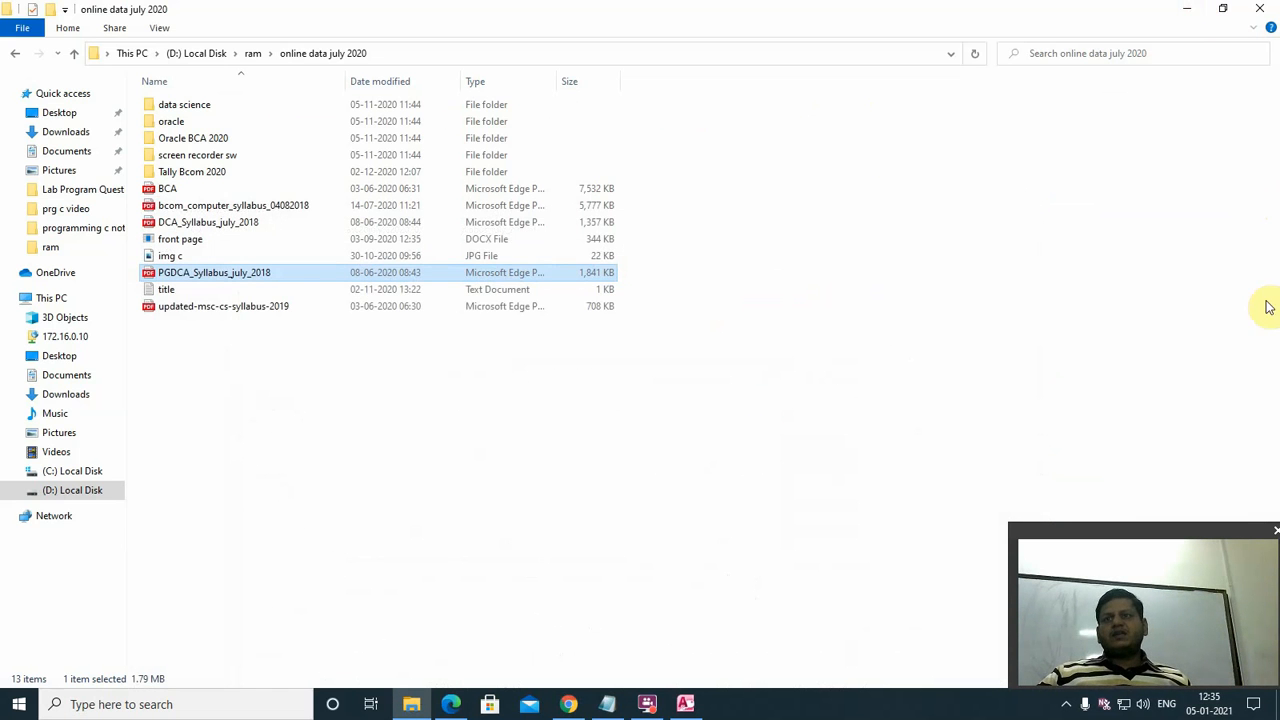
{"action": "left_click", "coordinate": [1273, 10]}
{"action": "right_click", "coordinate": [364, 247]}
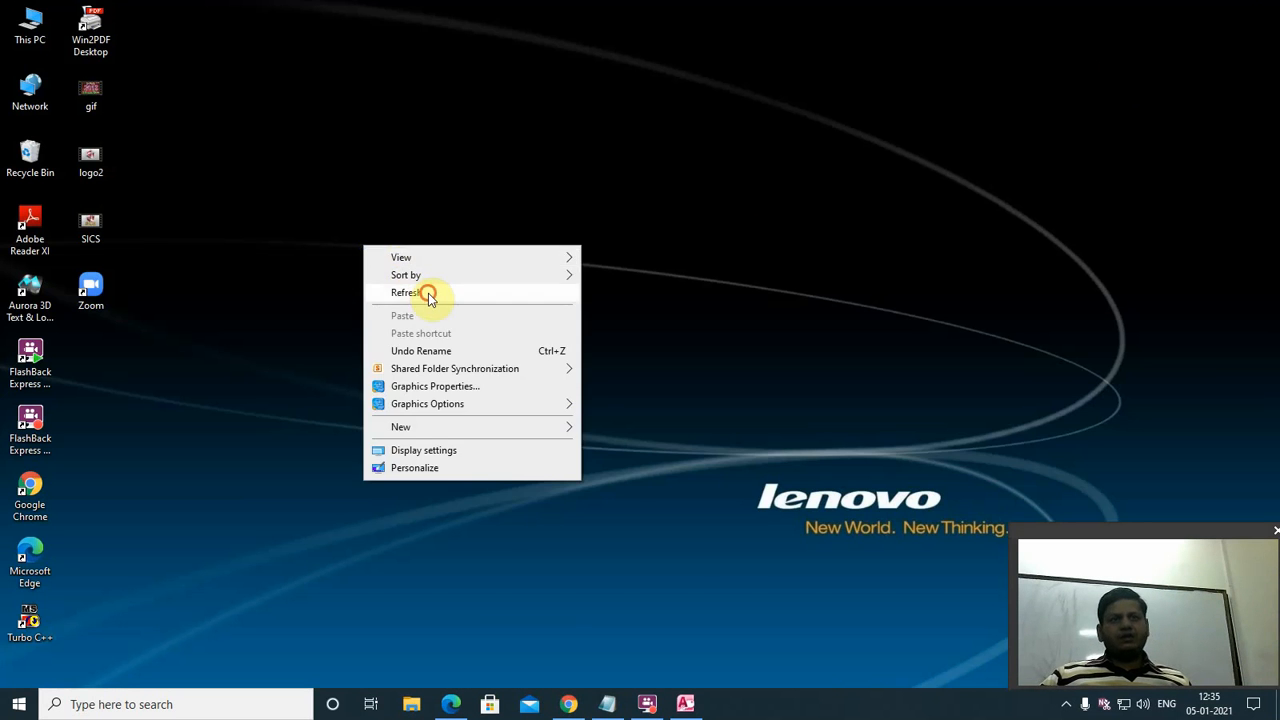
{"action": "left_click", "coordinate": [428, 292]}
{"action": "right_click", "coordinate": [426, 268]}
{"action": "left_click", "coordinate": [487, 312]}
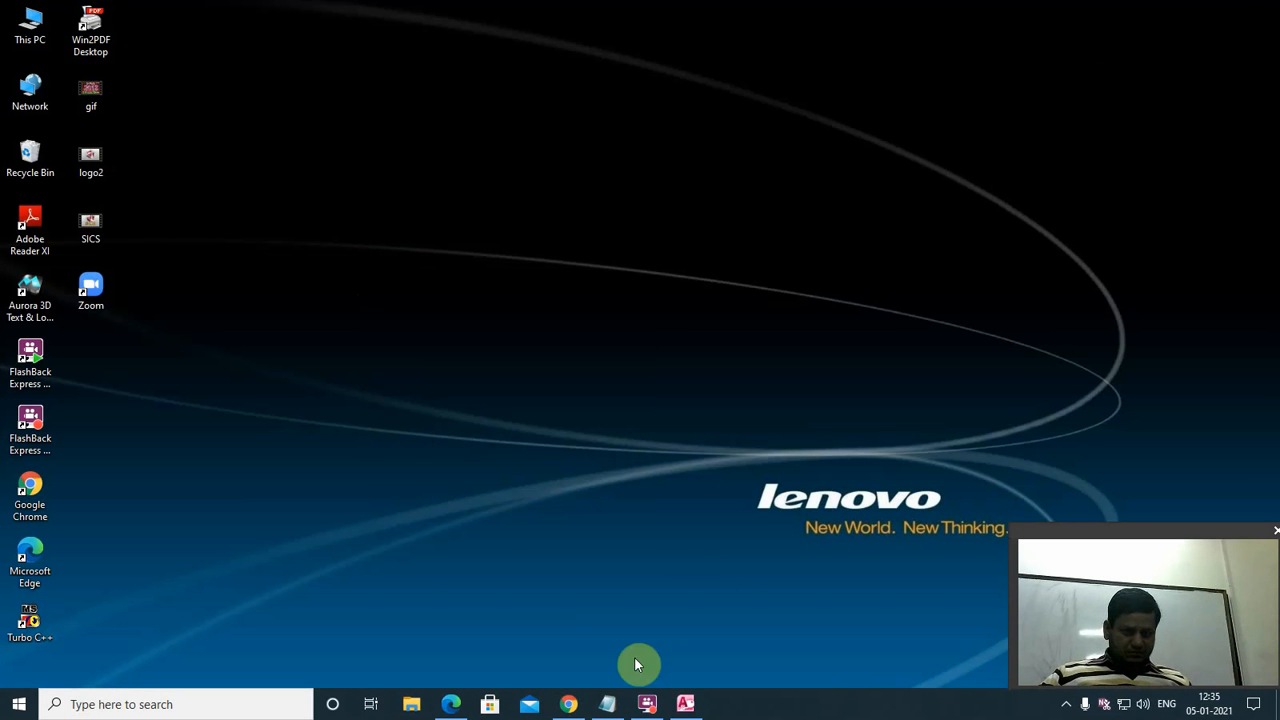
- Switch to the db5 database in Microsoft Access and close the open Query1 design
{"action": "left_click", "coordinate": [688, 706]}
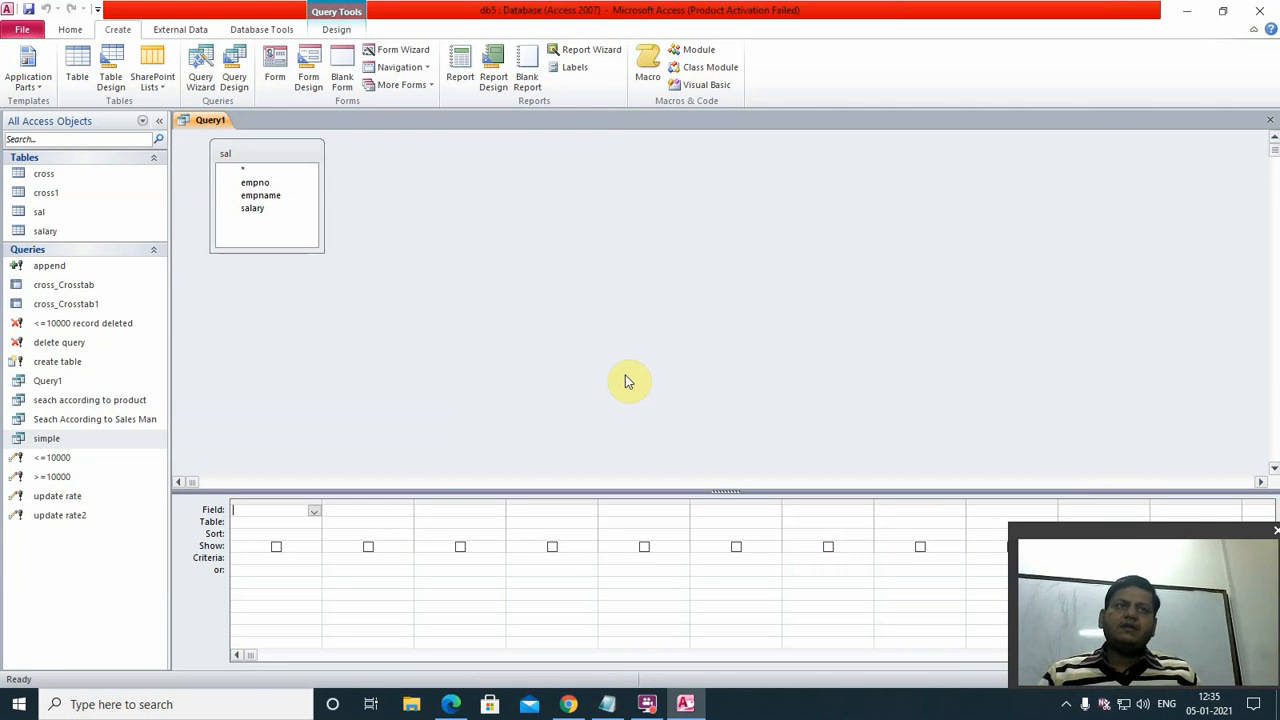
{"action": "left_click", "coordinate": [1270, 120]}
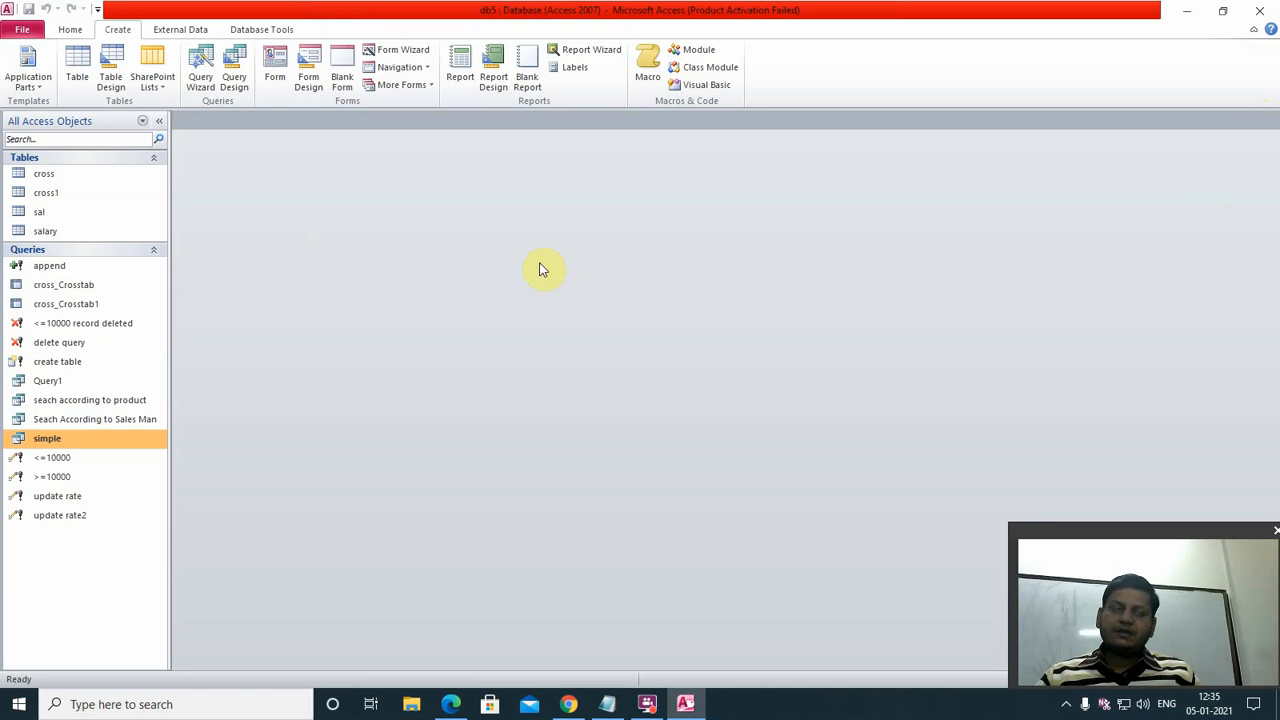
{"action": "left_click", "coordinate": [30, 80]}
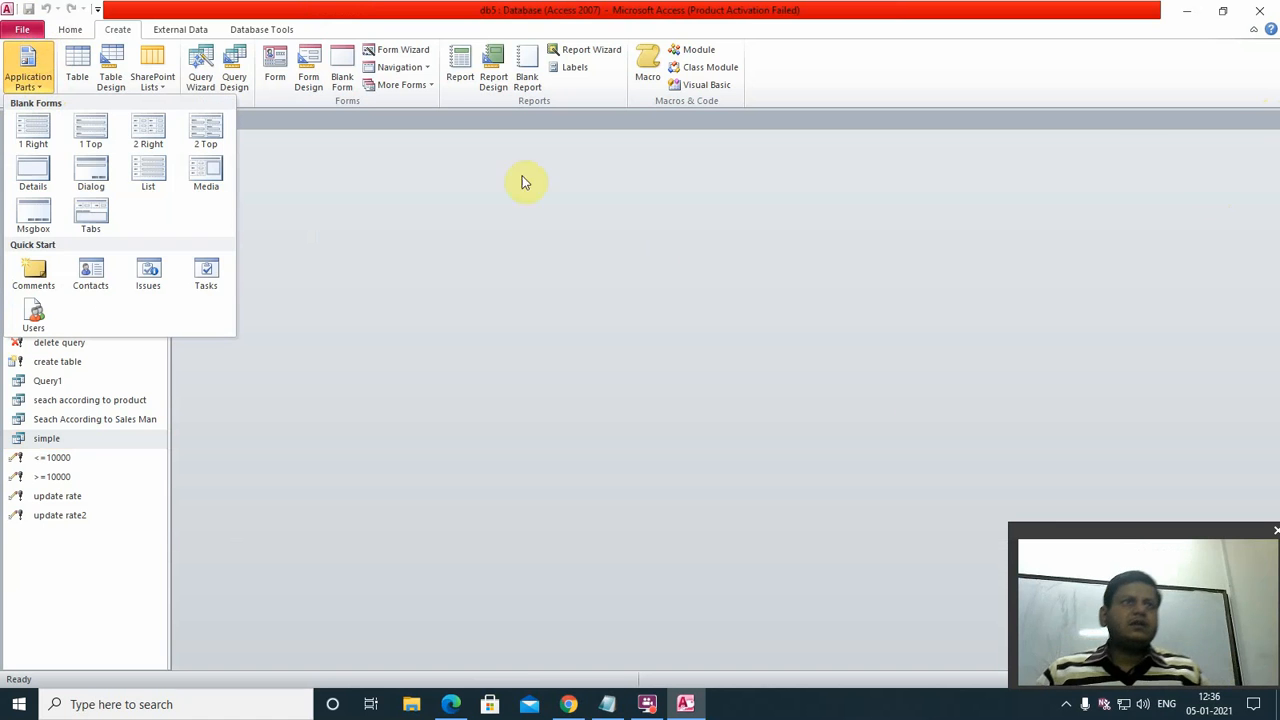
{"action": "left_click", "coordinate": [509, 271]}
{"action": "left_click", "coordinate": [70, 29]}
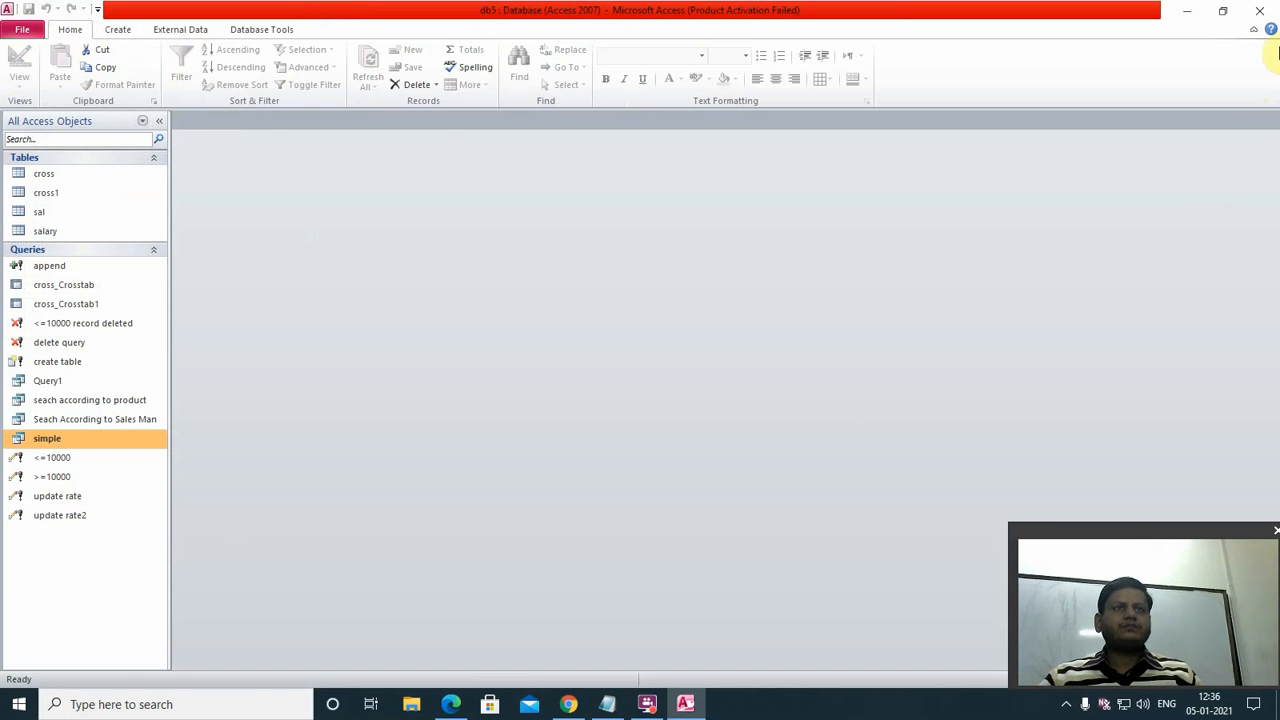
- Exit Microsoft Access with db5 open, and relaunch Microsoft Access 2010 by searching Windows for "access"
{"action": "left_click", "coordinate": [24, 30]}
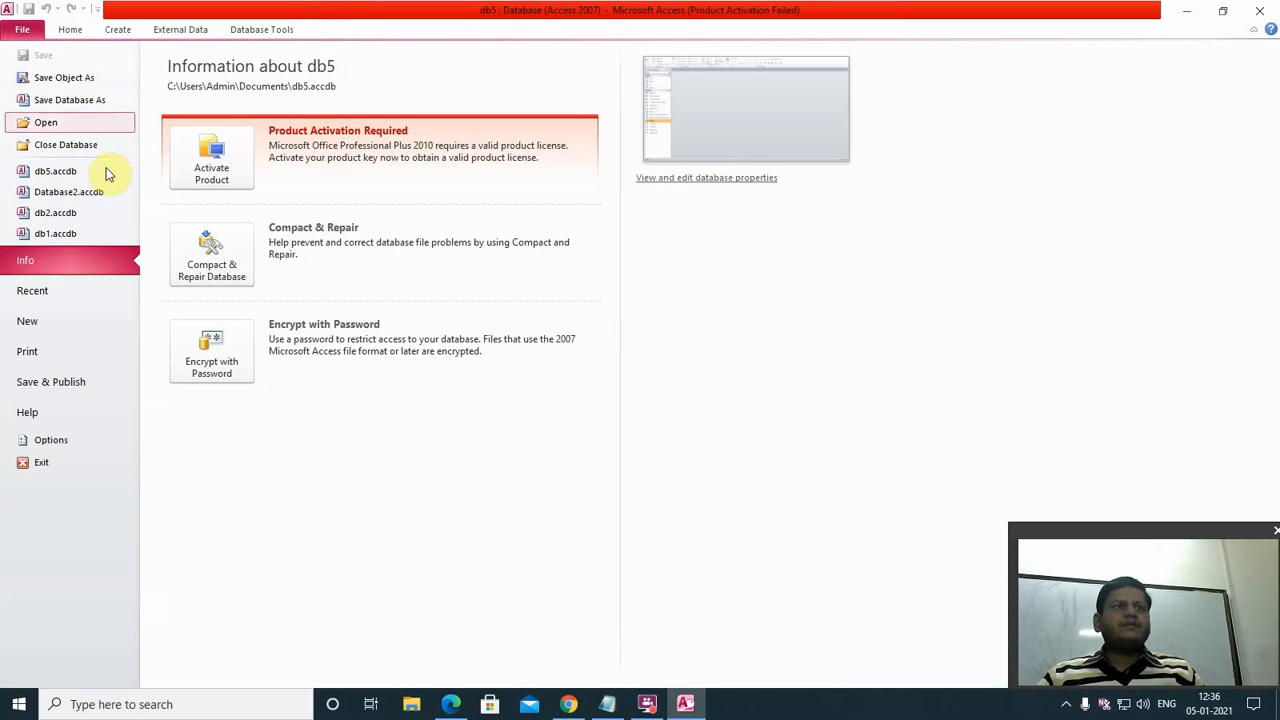
{"action": "left_click", "coordinate": [30, 322]}
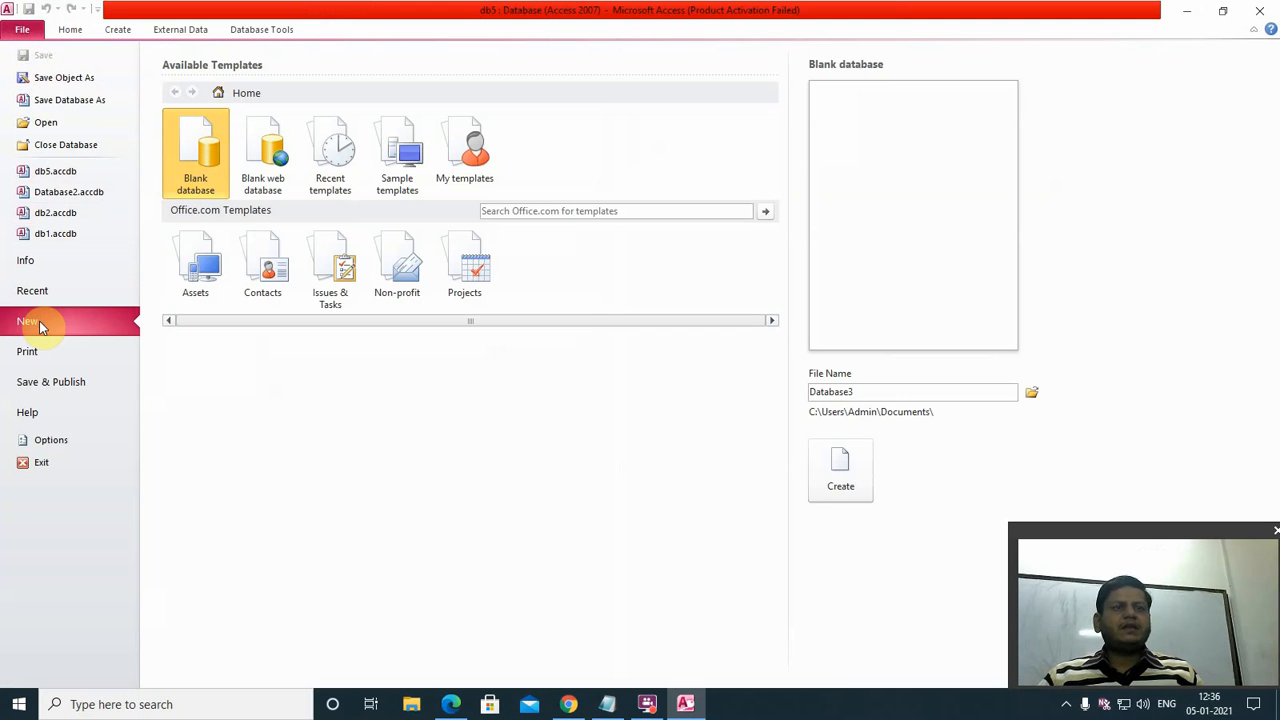
{"action": "left_click", "coordinate": [1259, 10]}
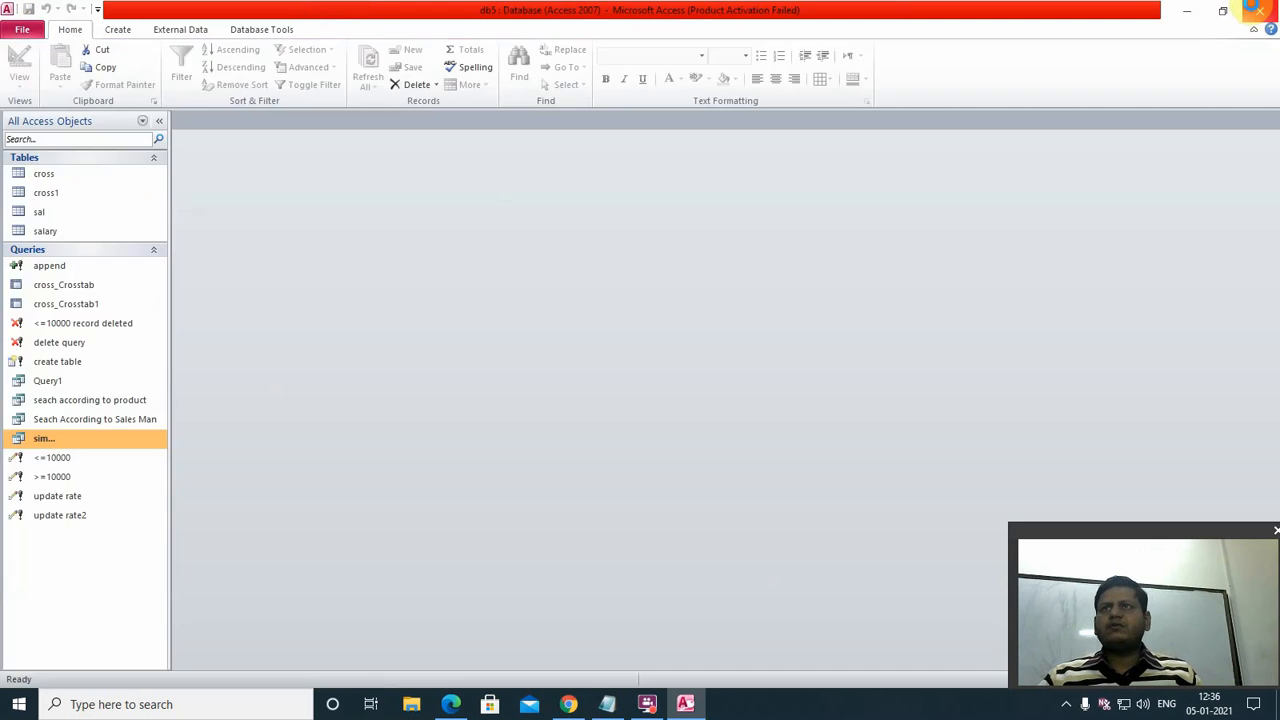
{"action": "left_click", "coordinate": [85, 704]}
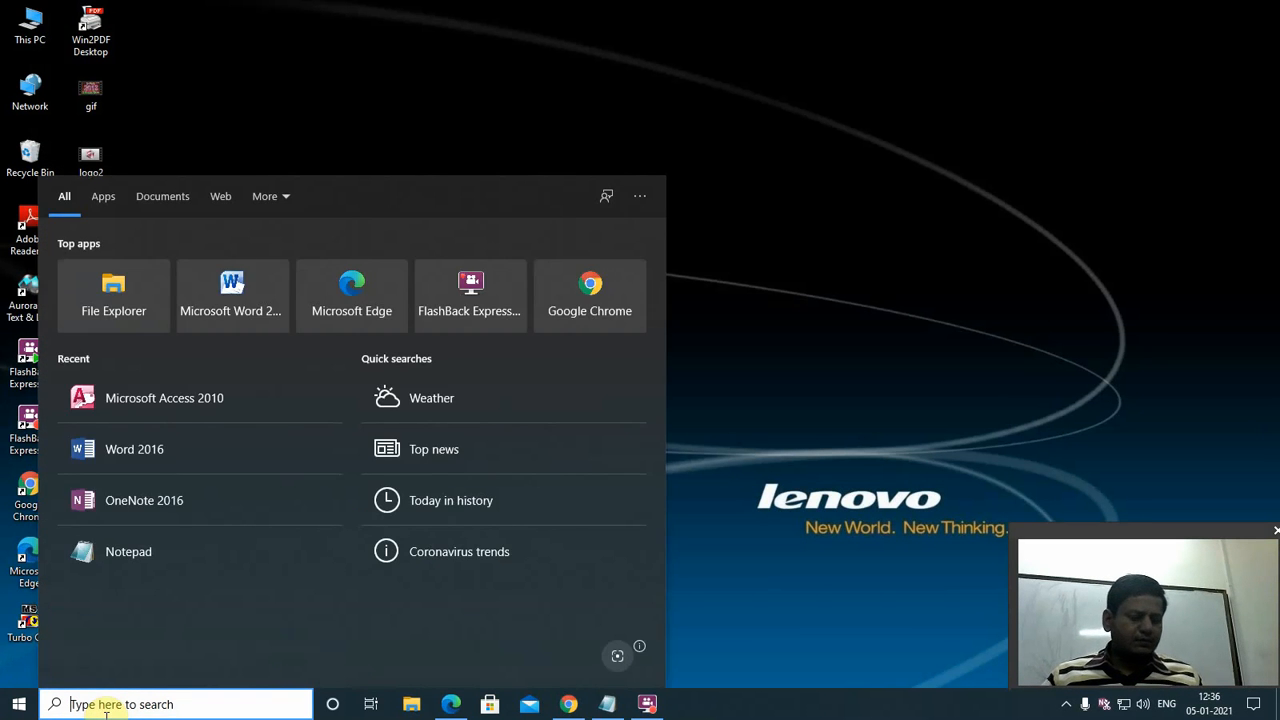
{"action": "type", "text": "access"}
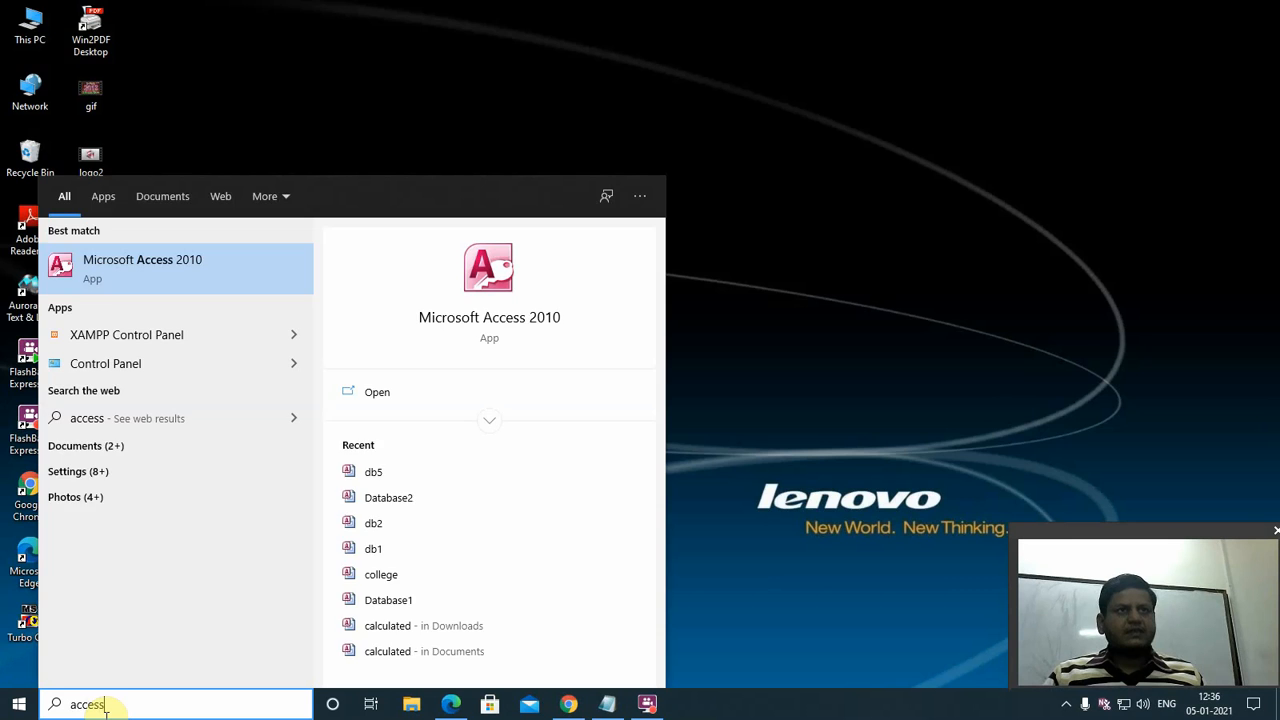
{"action": "key", "text": "Return"}
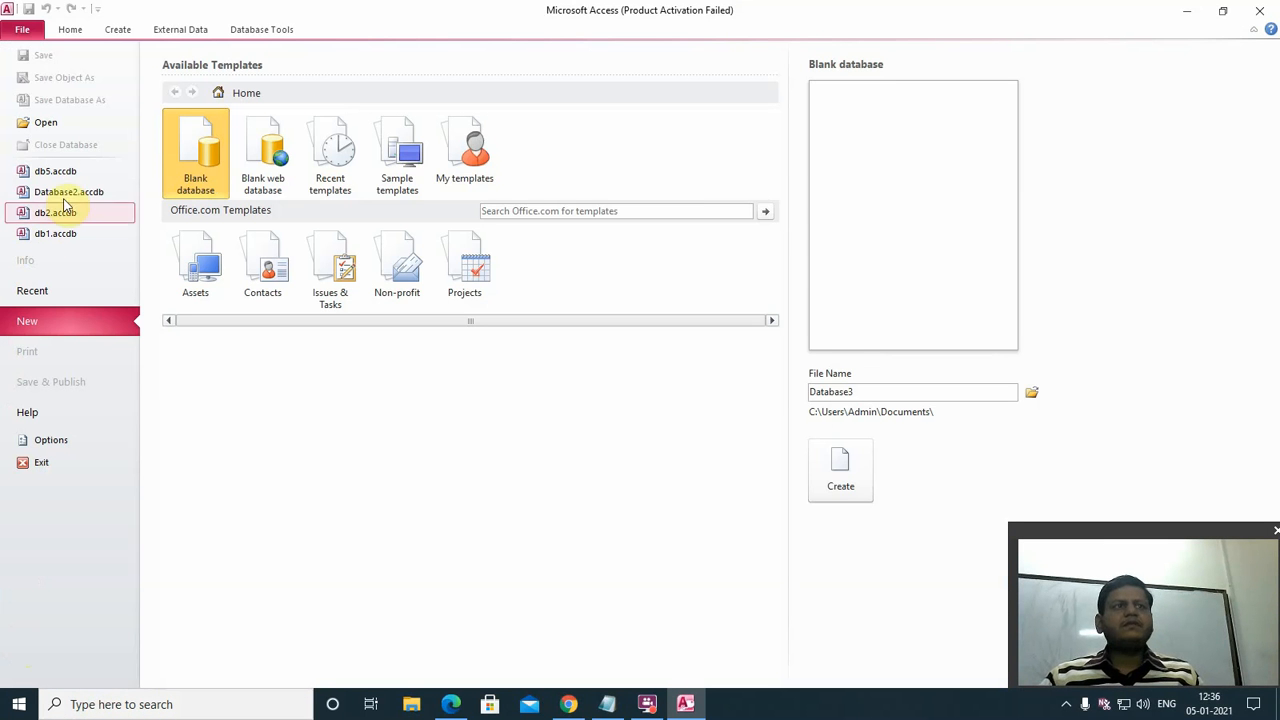
- Look through the Sample templates and My templates categories available for a new database
{"action": "left_click", "coordinate": [802, 507]}
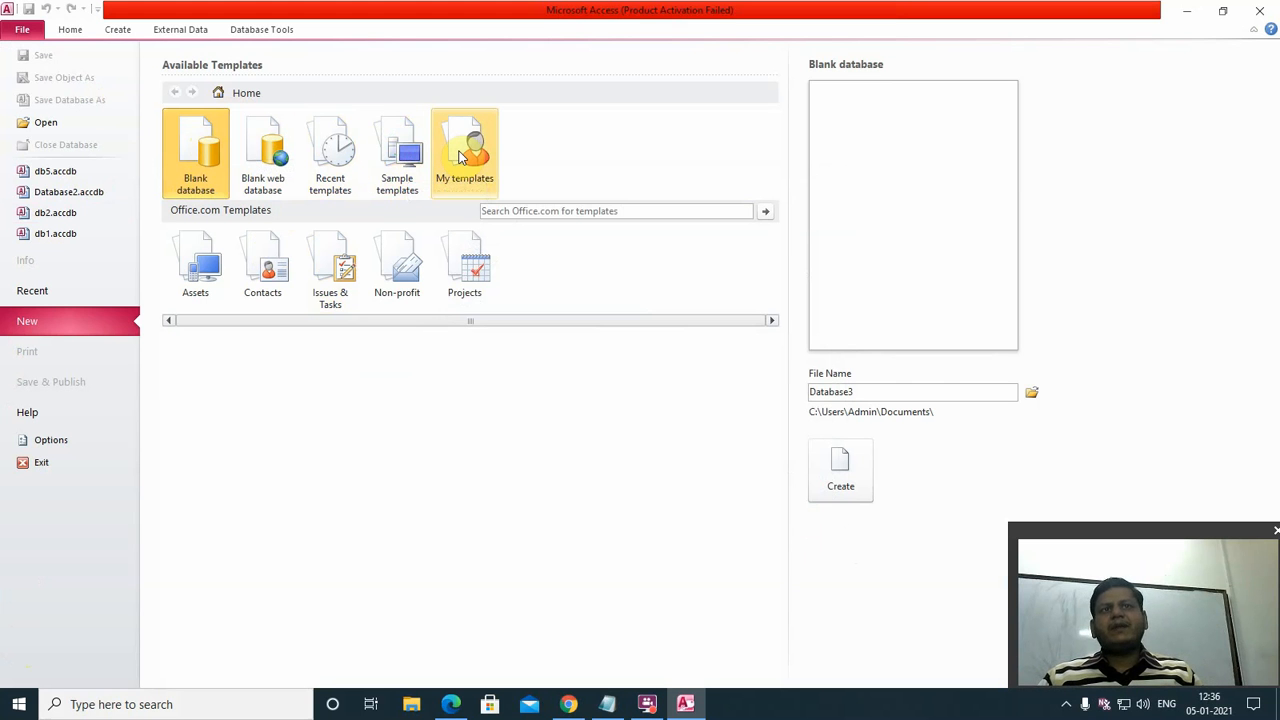
{"action": "left_click", "coordinate": [411, 163]}
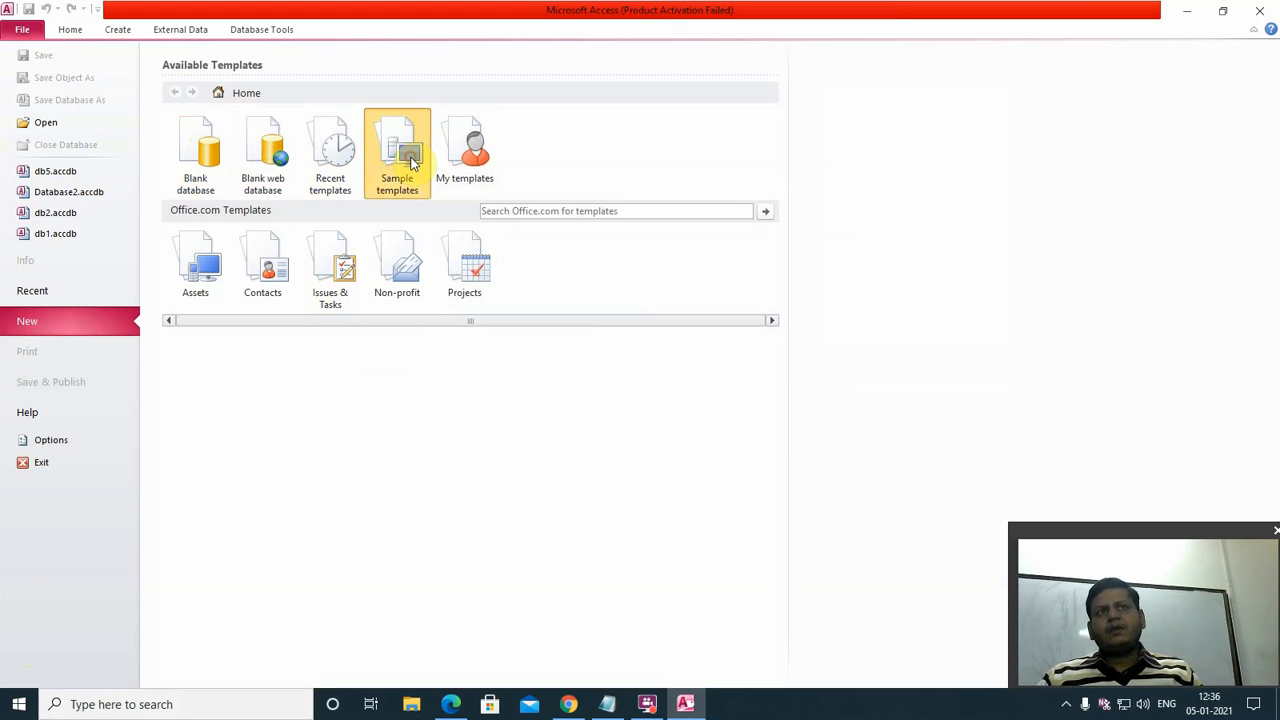
{"action": "left_click", "coordinate": [411, 163]}
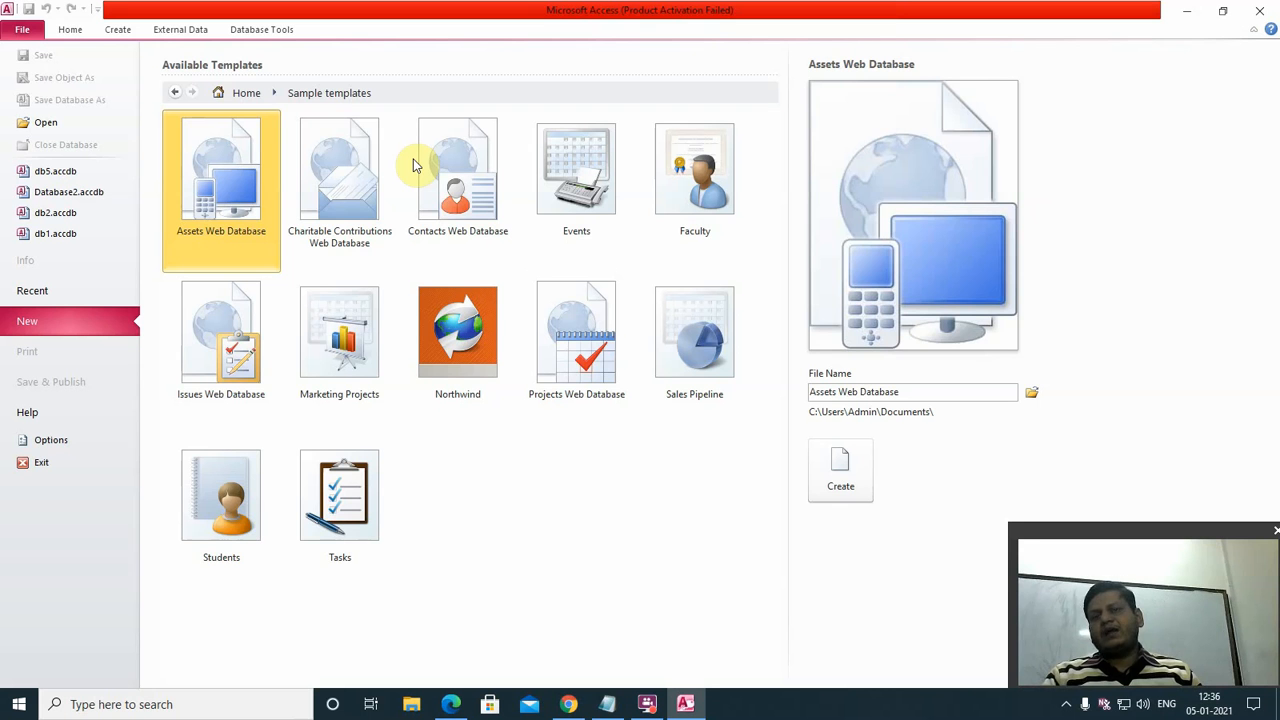
{"action": "left_click", "coordinate": [175, 92]}
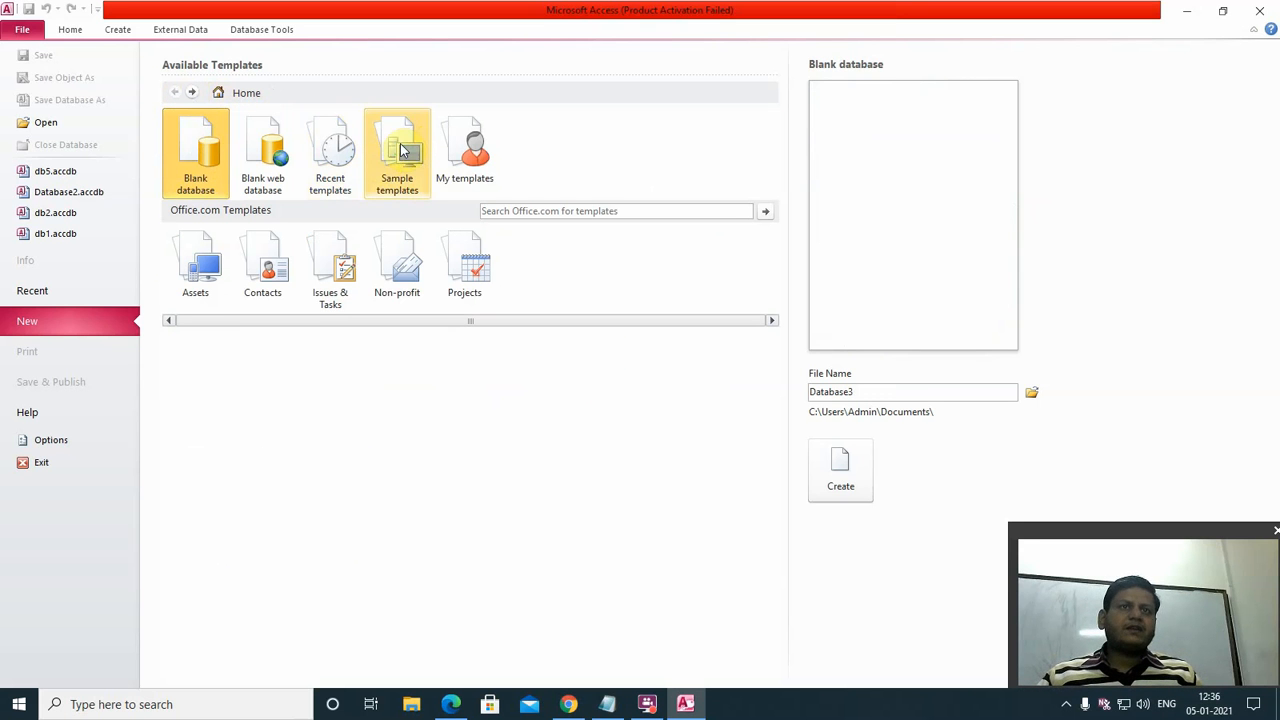
{"action": "left_click", "coordinate": [478, 156]}
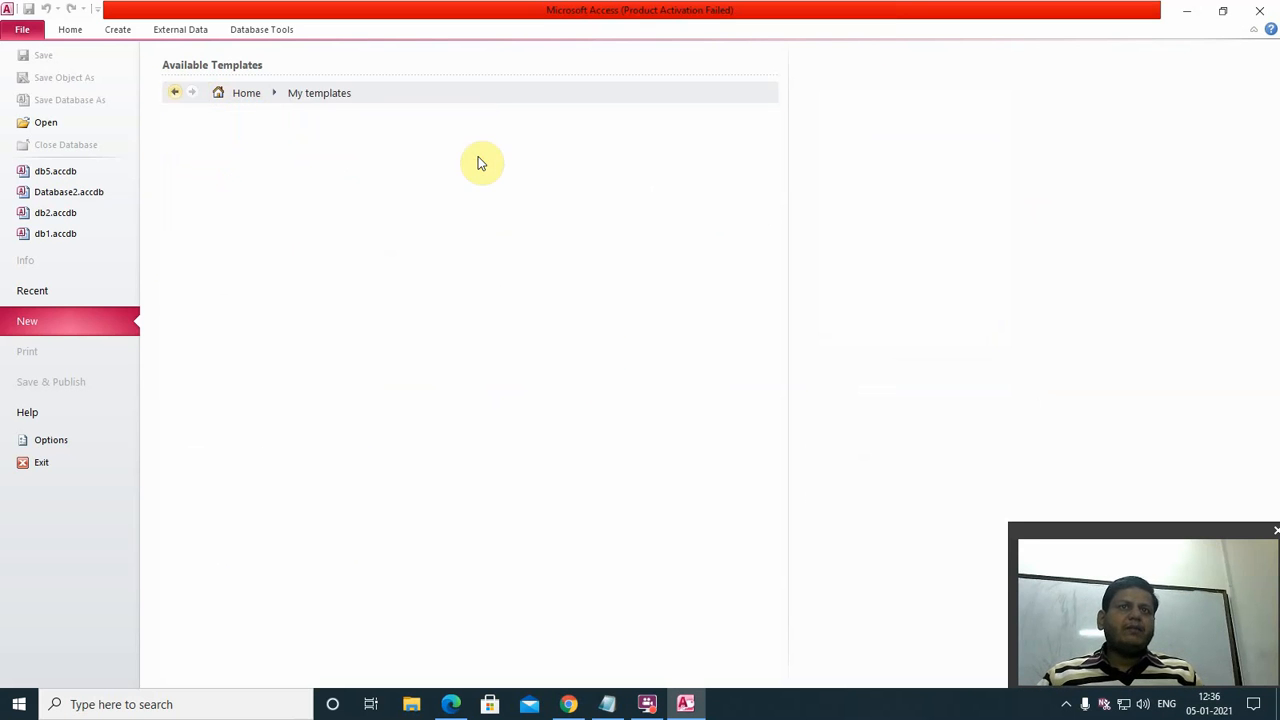
{"action": "left_click", "coordinate": [175, 92]}
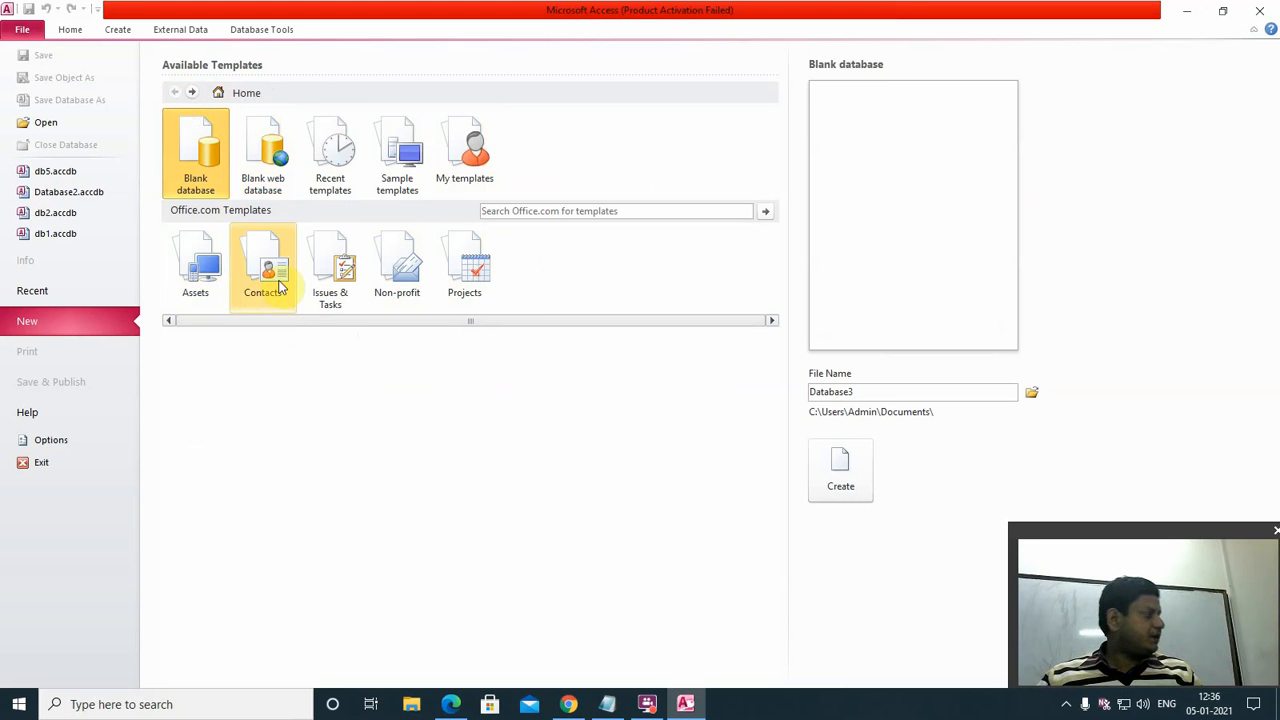
- Create a database named Students from the Students sample template and enable its active content
{"action": "left_click", "coordinate": [403, 162]}
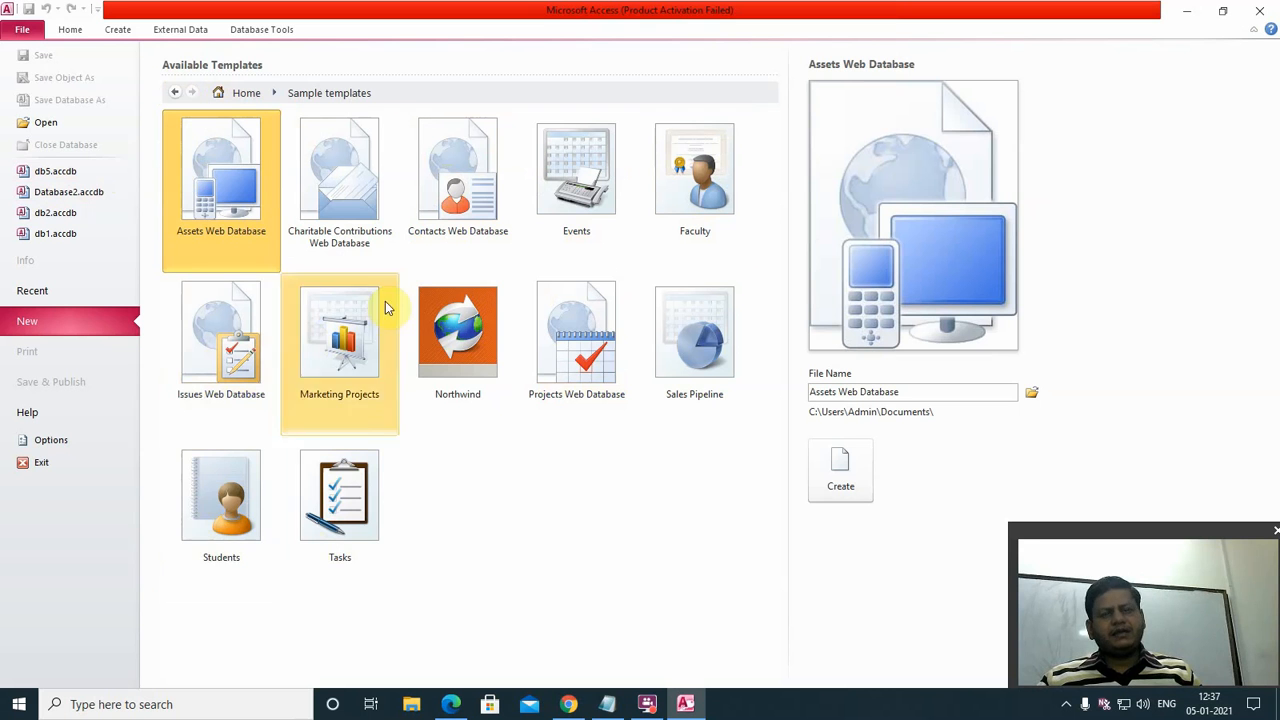
{"action": "left_click", "coordinate": [231, 522]}
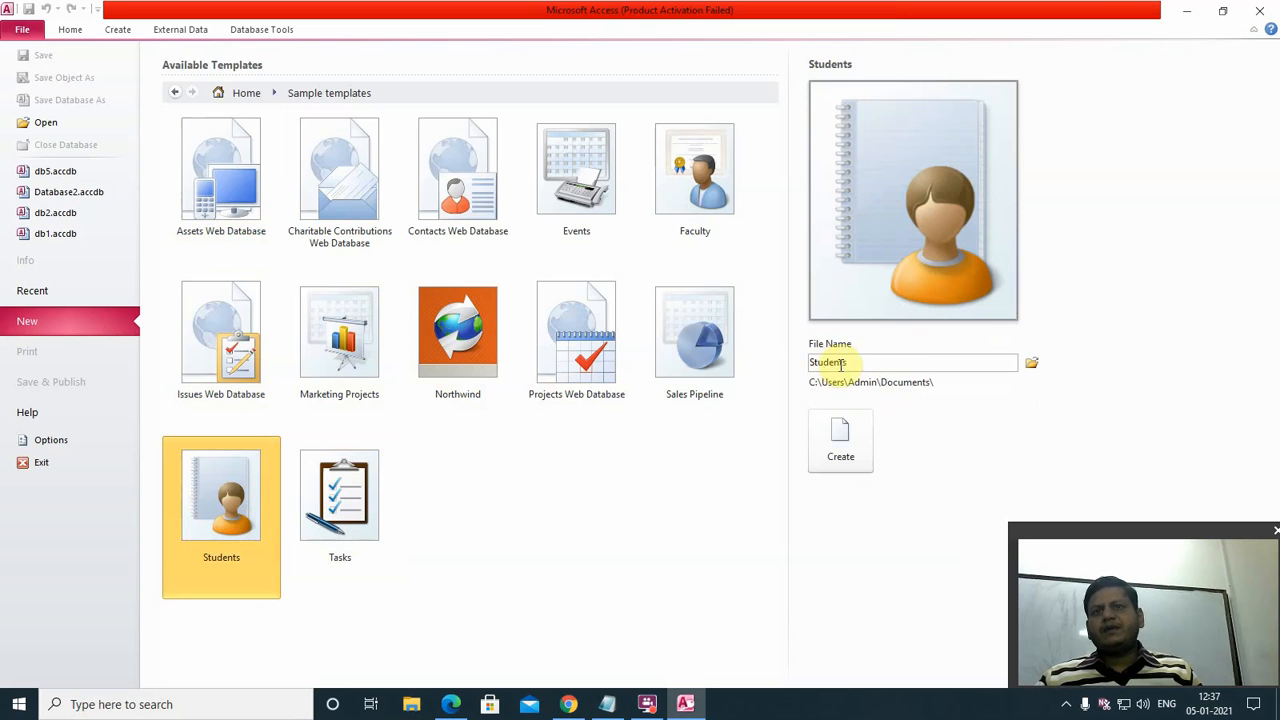
{"action": "left_click", "coordinate": [838, 446]}
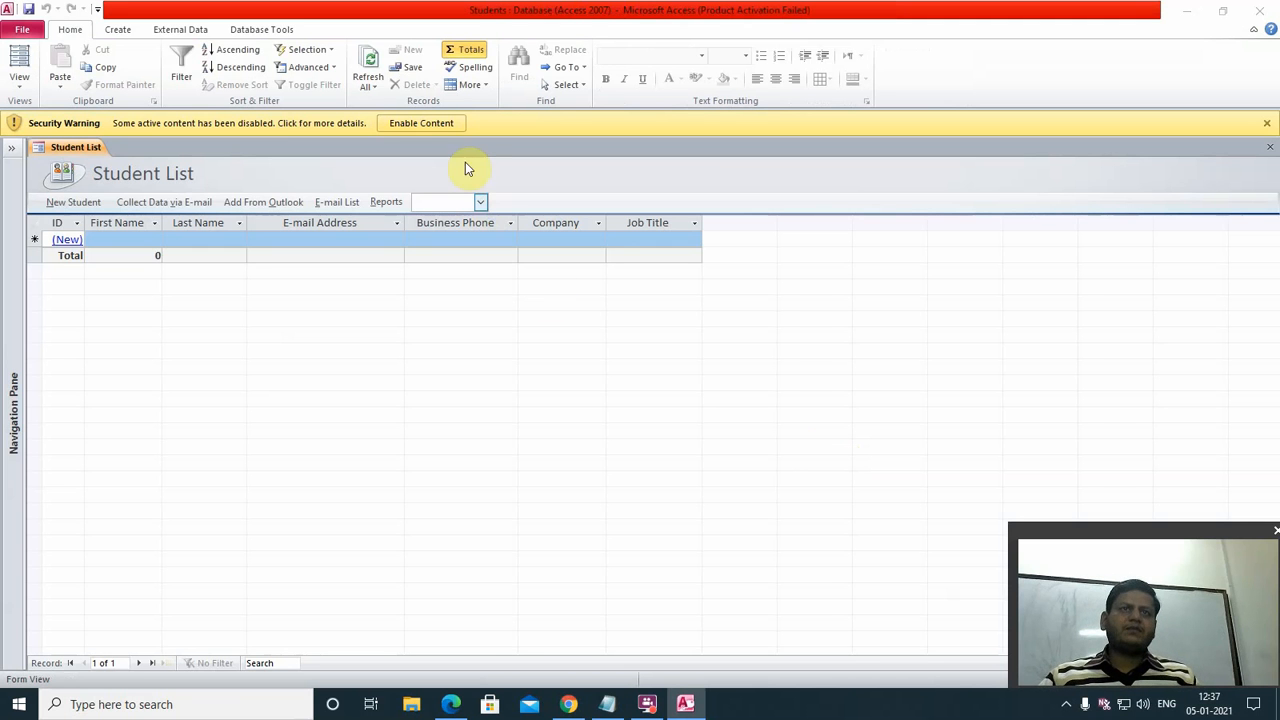
{"action": "left_click", "coordinate": [434, 126]}
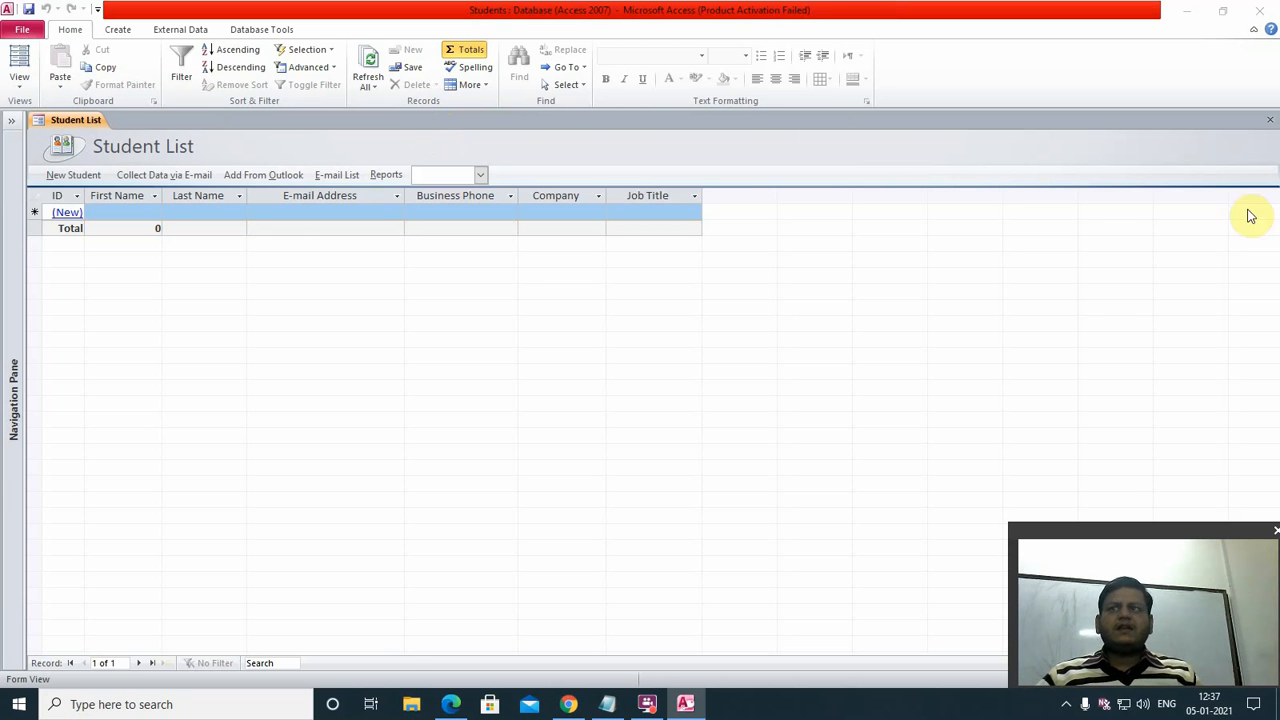
- Examine the navigation list of student, guardian and supporting objects in the Students database
{"action": "left_click", "coordinate": [24, 398]}
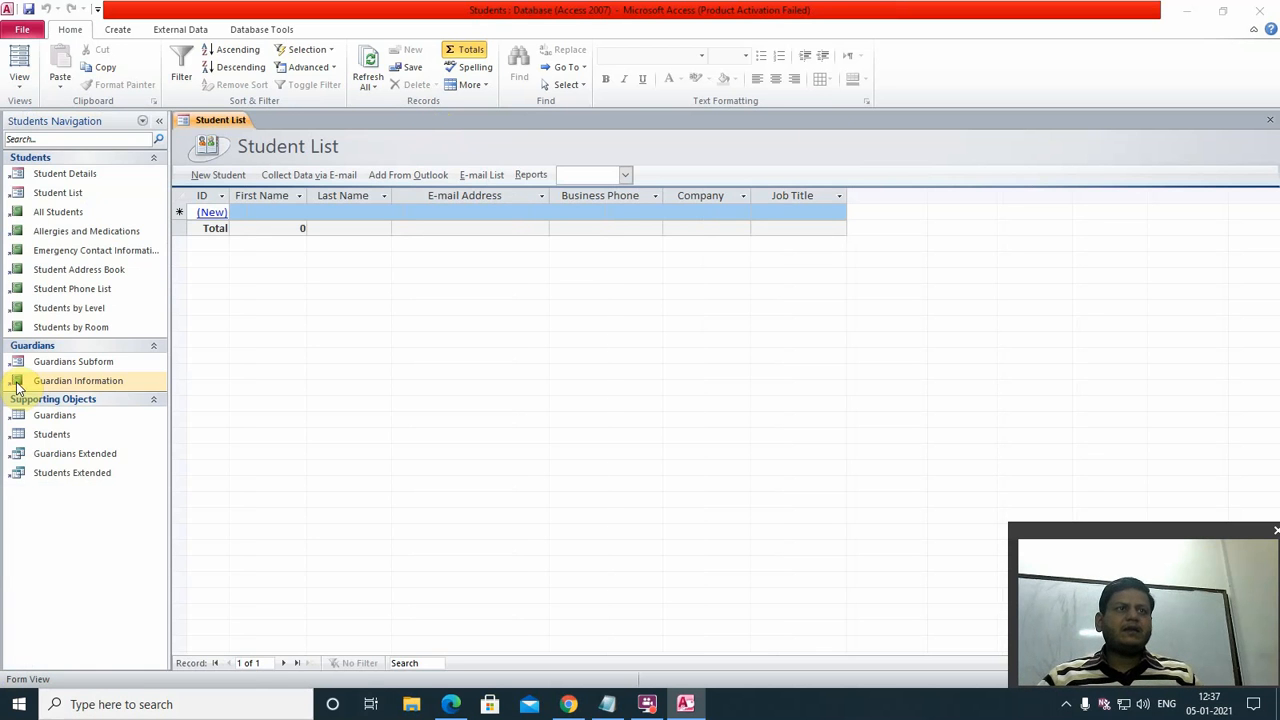
{"action": "left_click", "coordinate": [515, 360]}
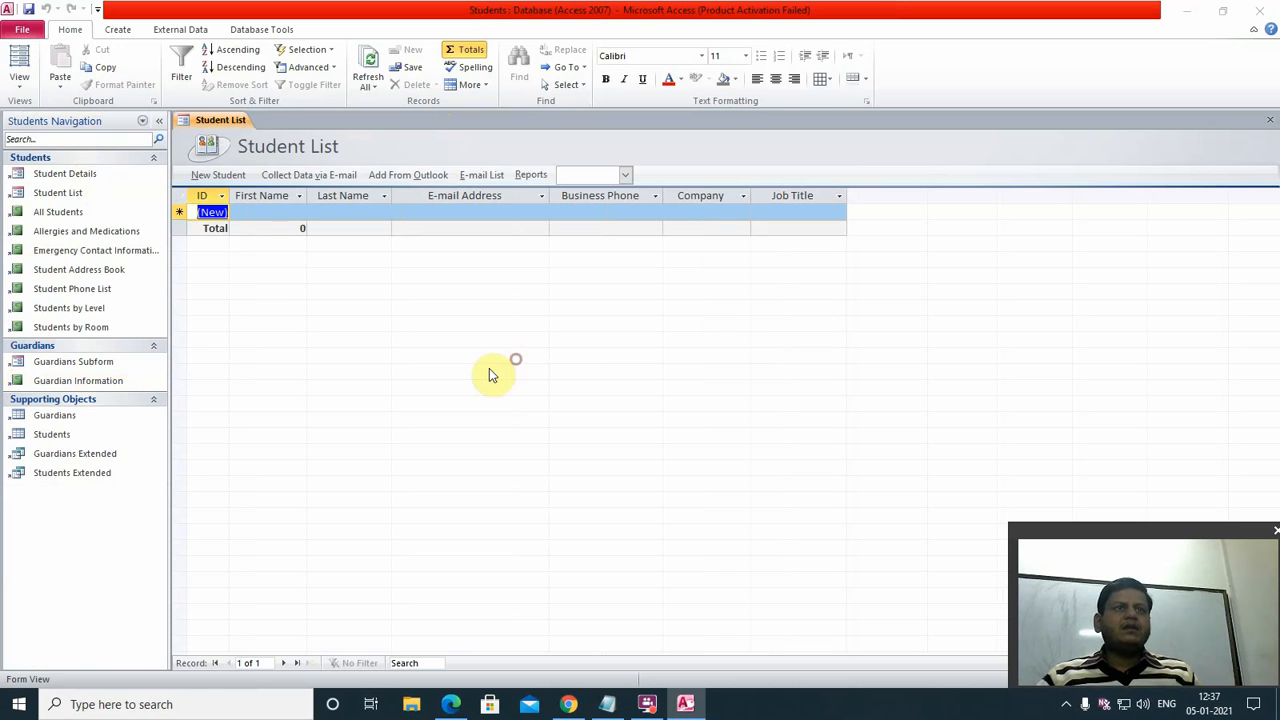
{"action": "left_click", "coordinate": [486, 144]}
{"action": "left_click", "coordinate": [158, 120]}
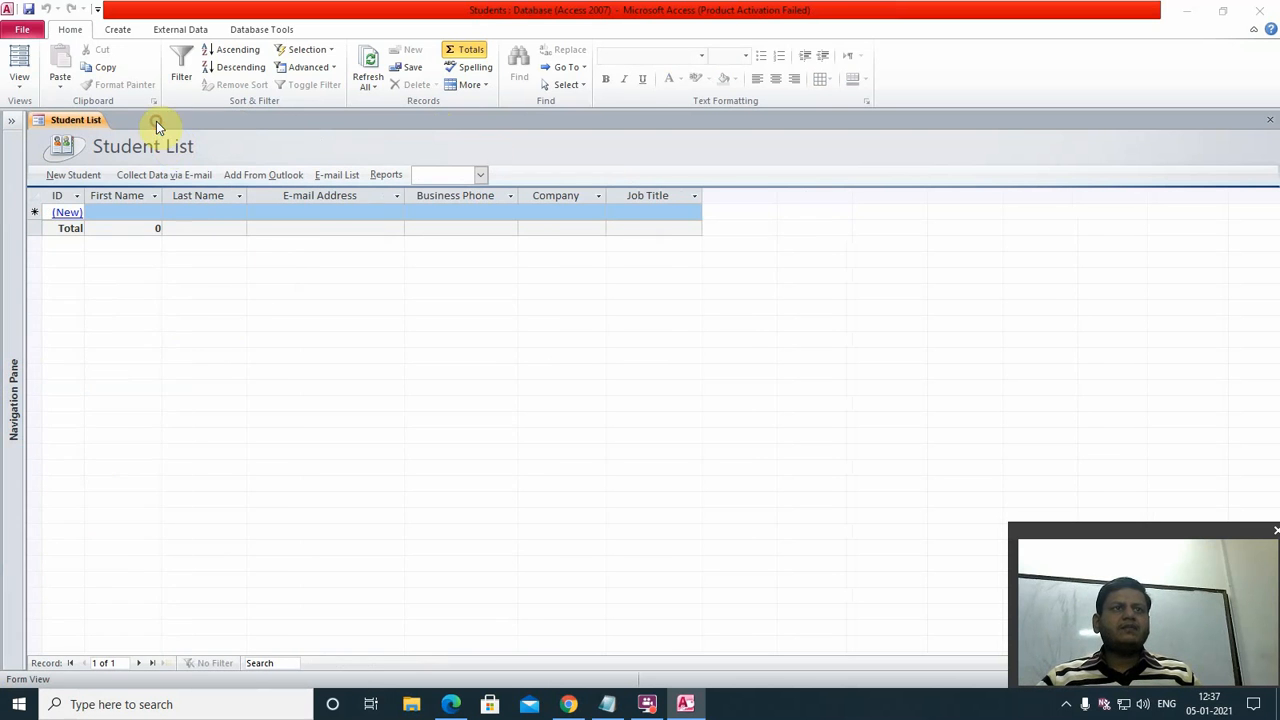
{"action": "left_click", "coordinate": [82, 175]}
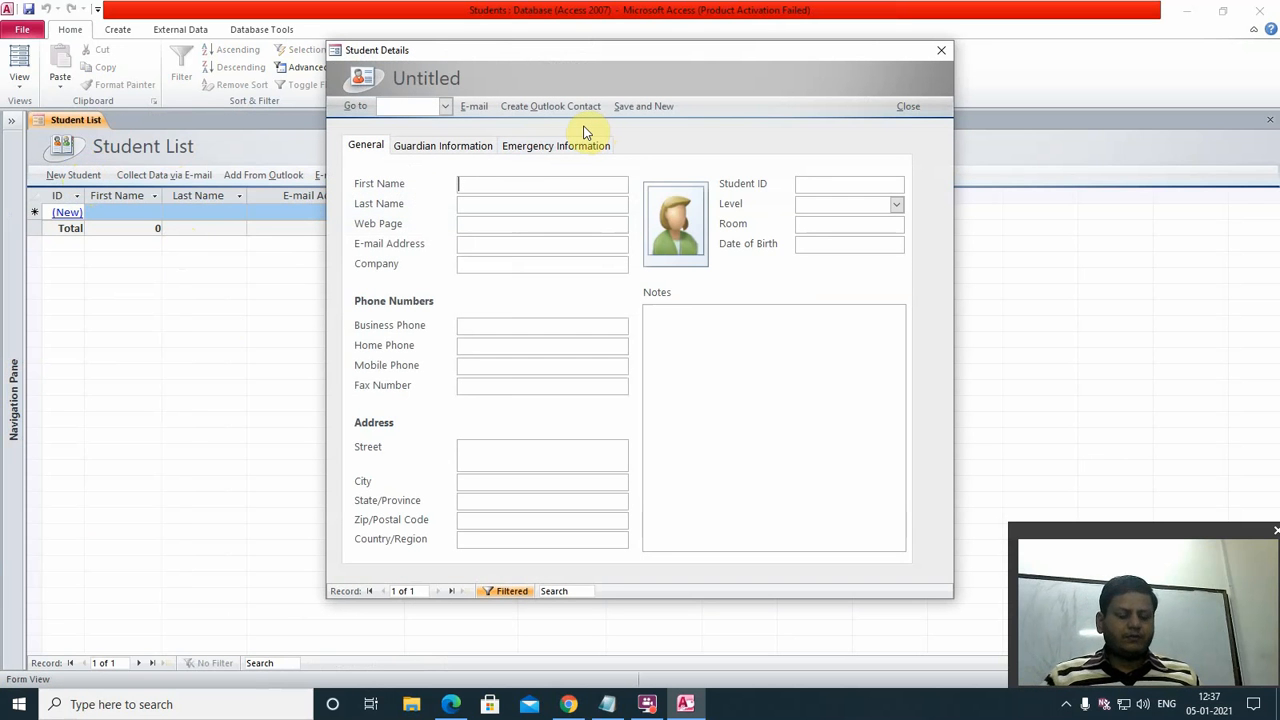
{"action": "type", "text": "ramesh"}
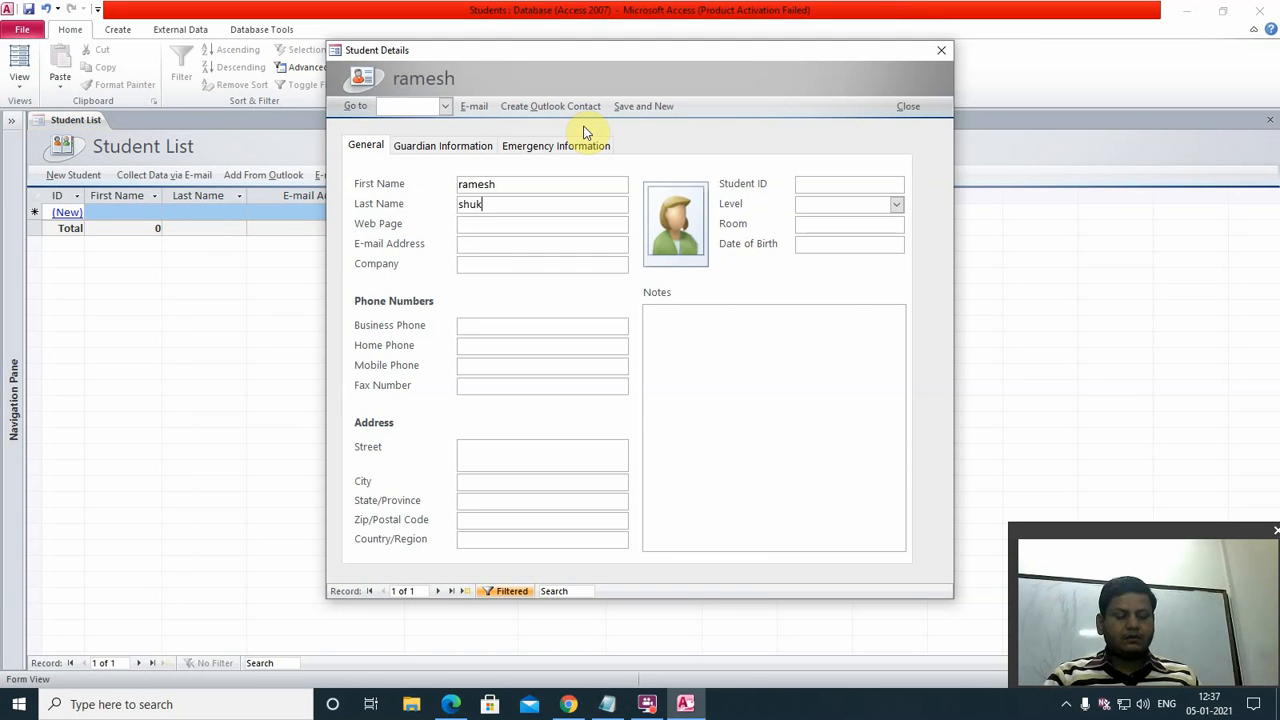
{"action": "key", "text": "Tab"}
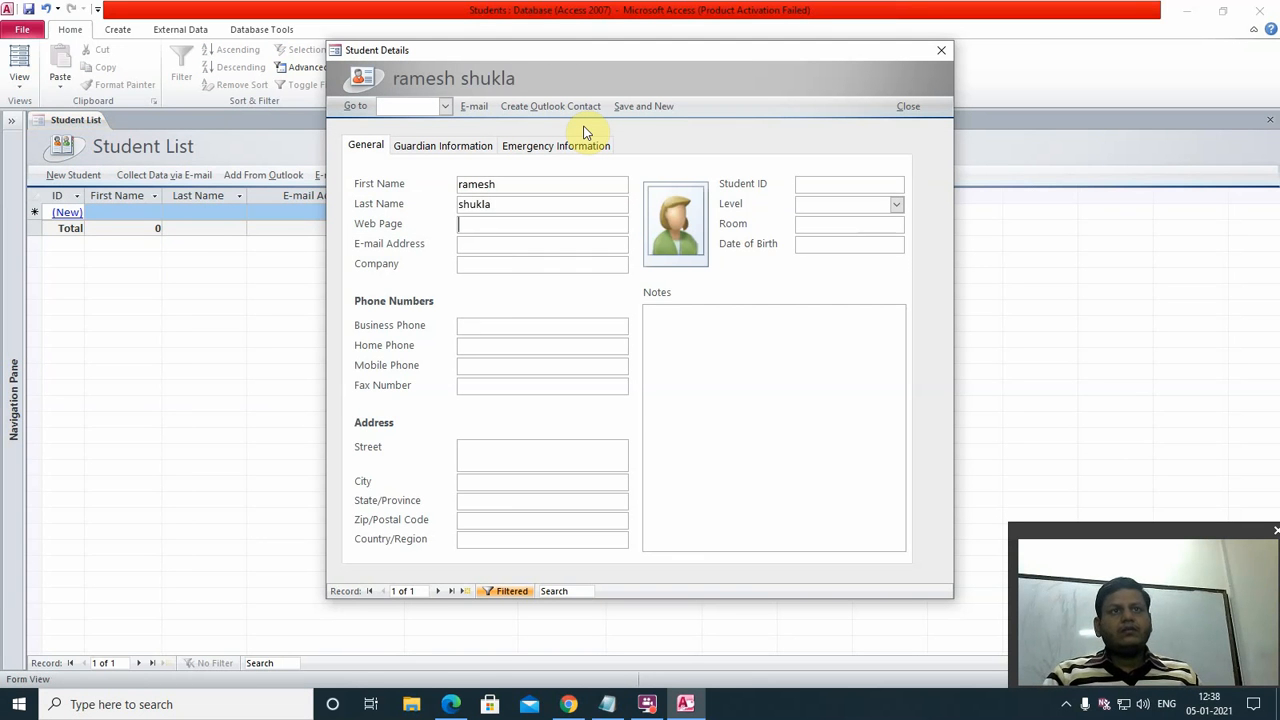
{"action": "type", "text": "www.sics."}
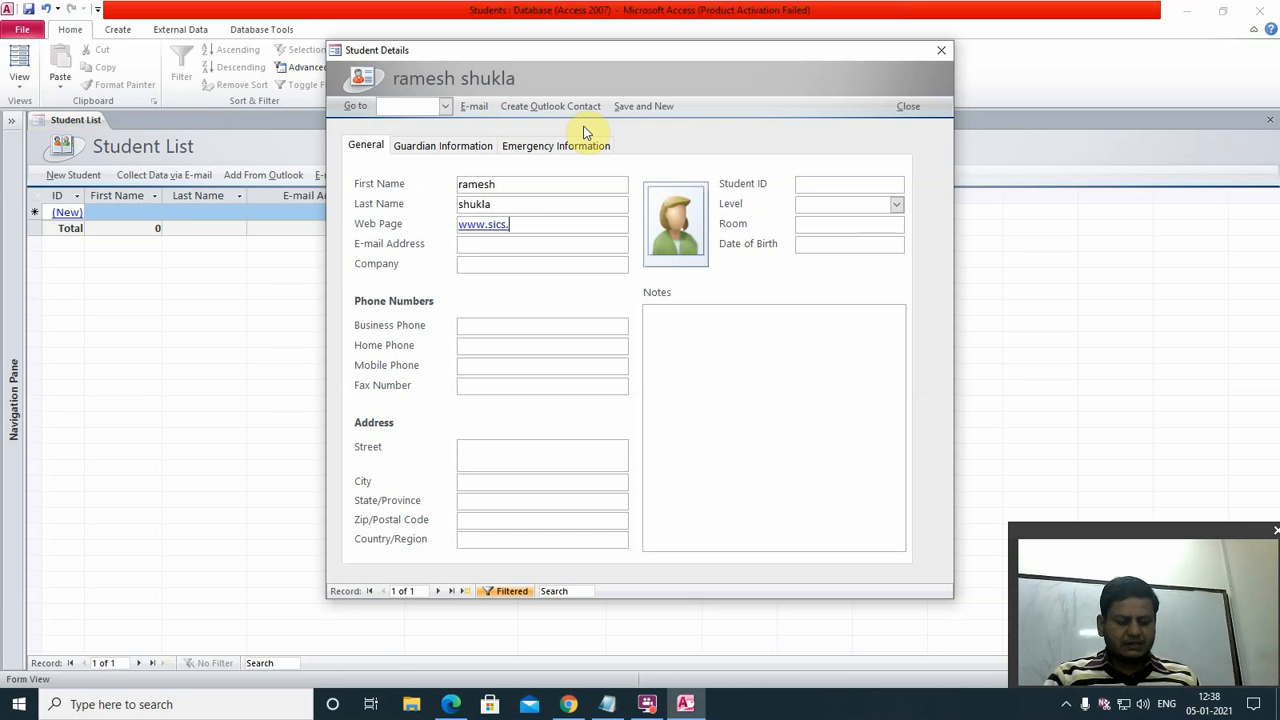
{"action": "type", "text": "com"}
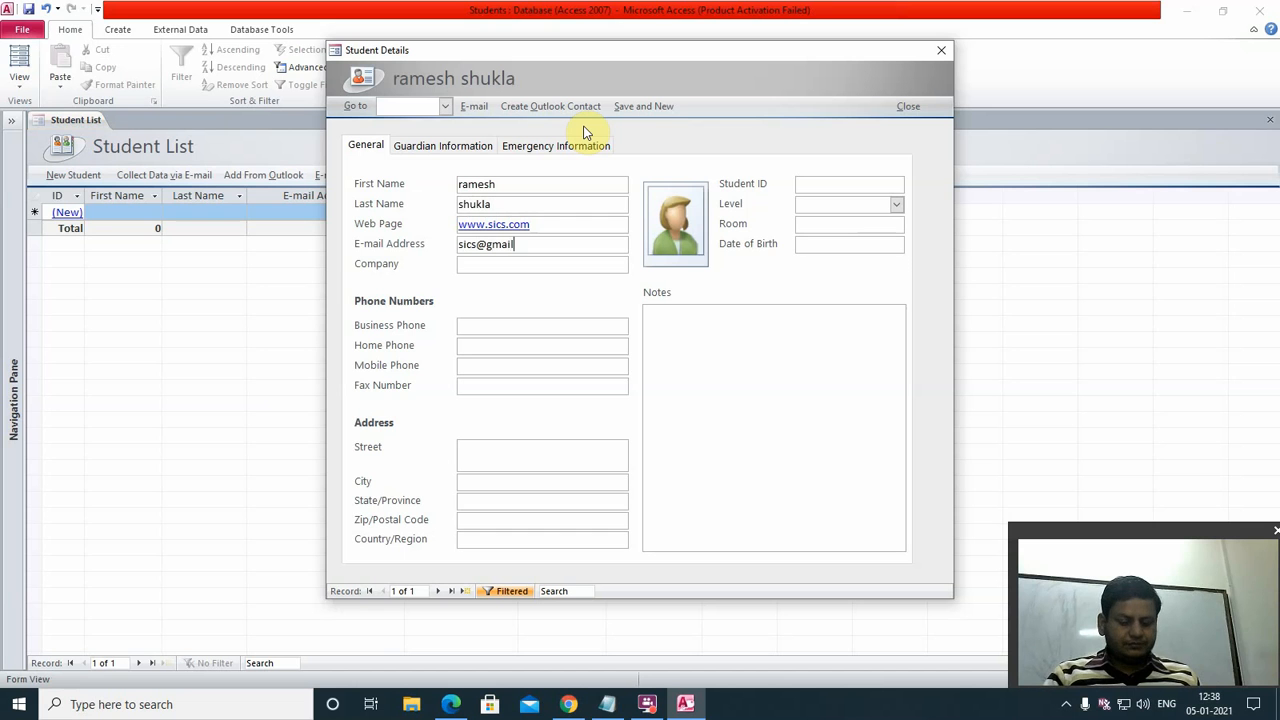
{"action": "key", "text": "Tab"}
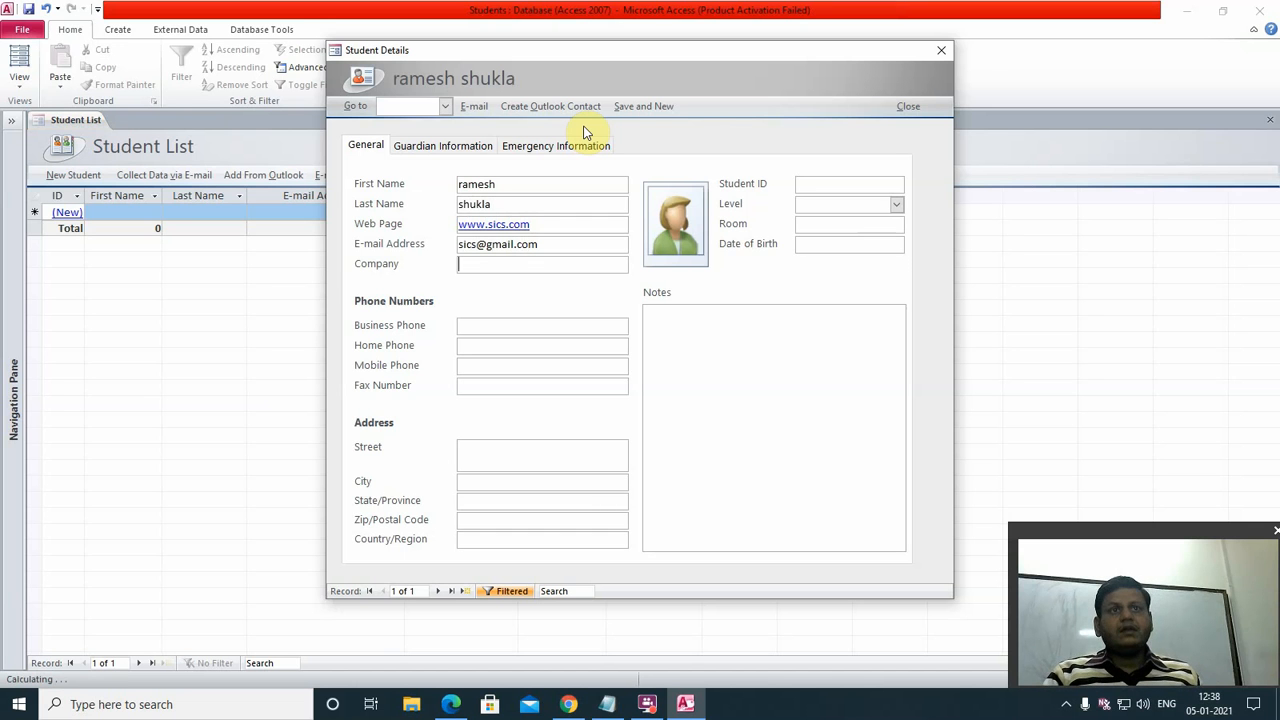
{"action": "type", "text": "sics"}
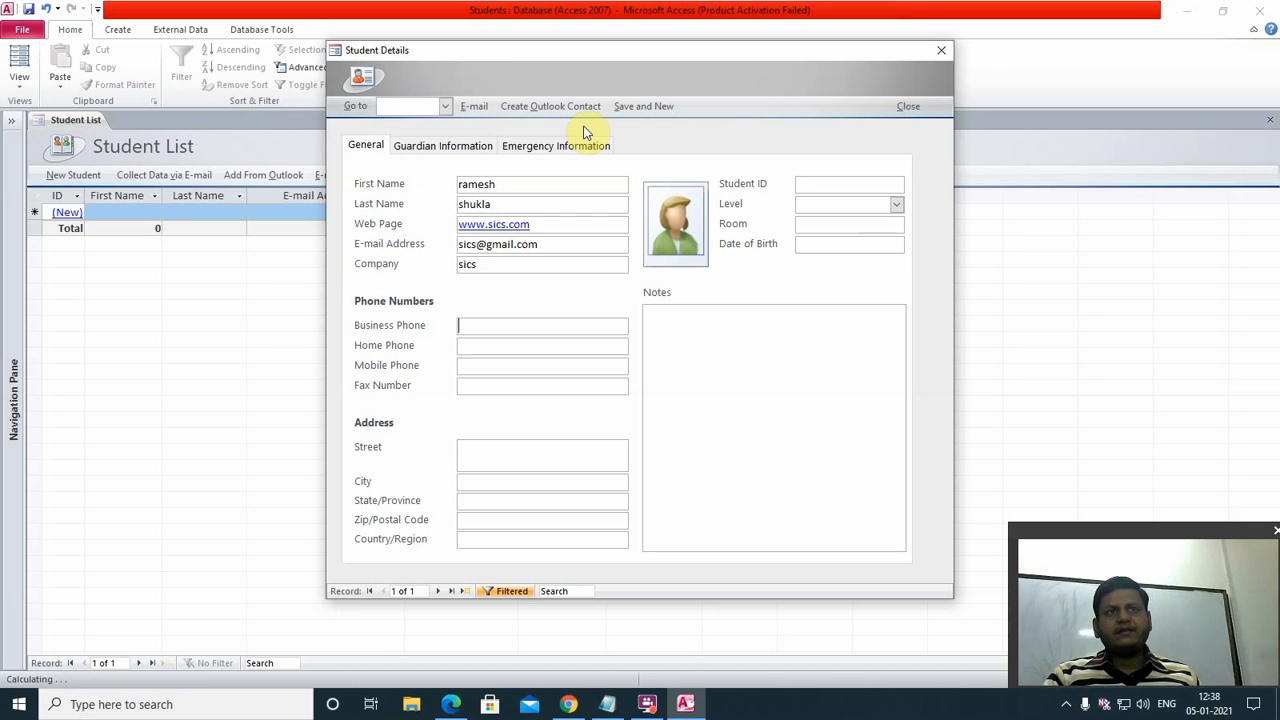
- Fill in the student's business, home and mobile phone numbers and the fax number
{"action": "type", "text": "8899"}
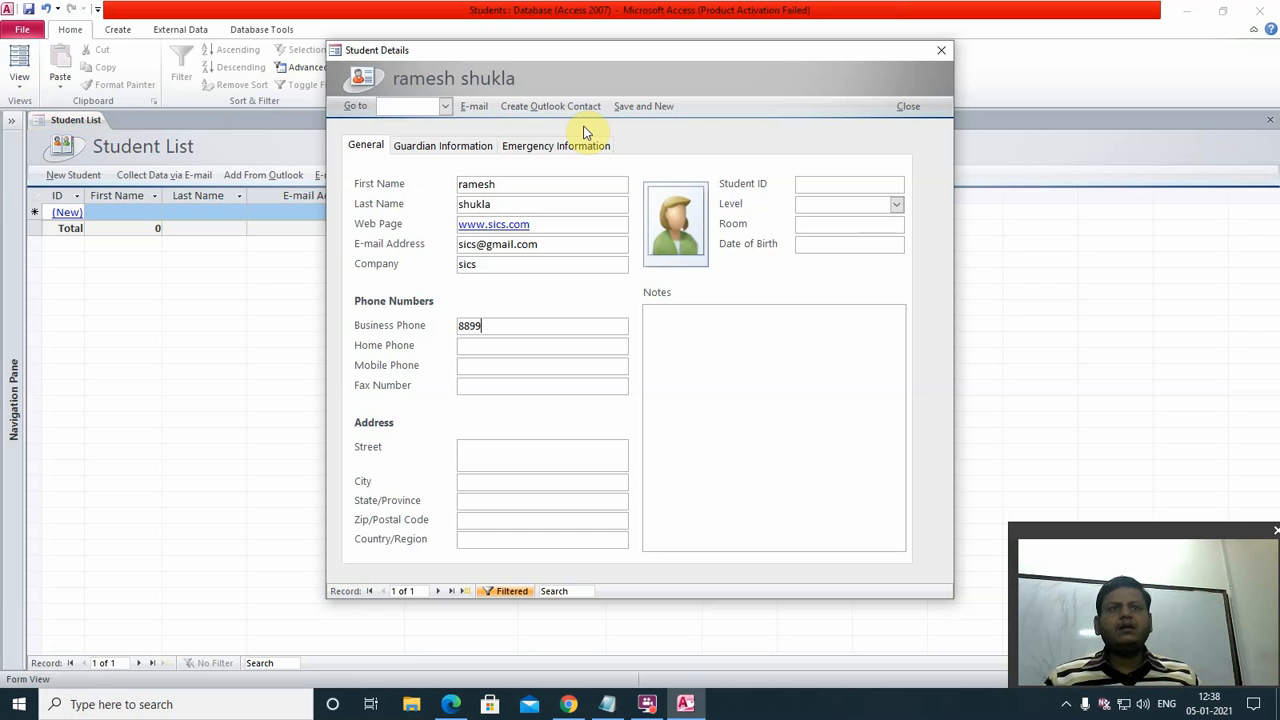
{"action": "type", "text": "55555"}
{"action": "key", "text": "Tab"}
{"action": "type", "text": "455555"}
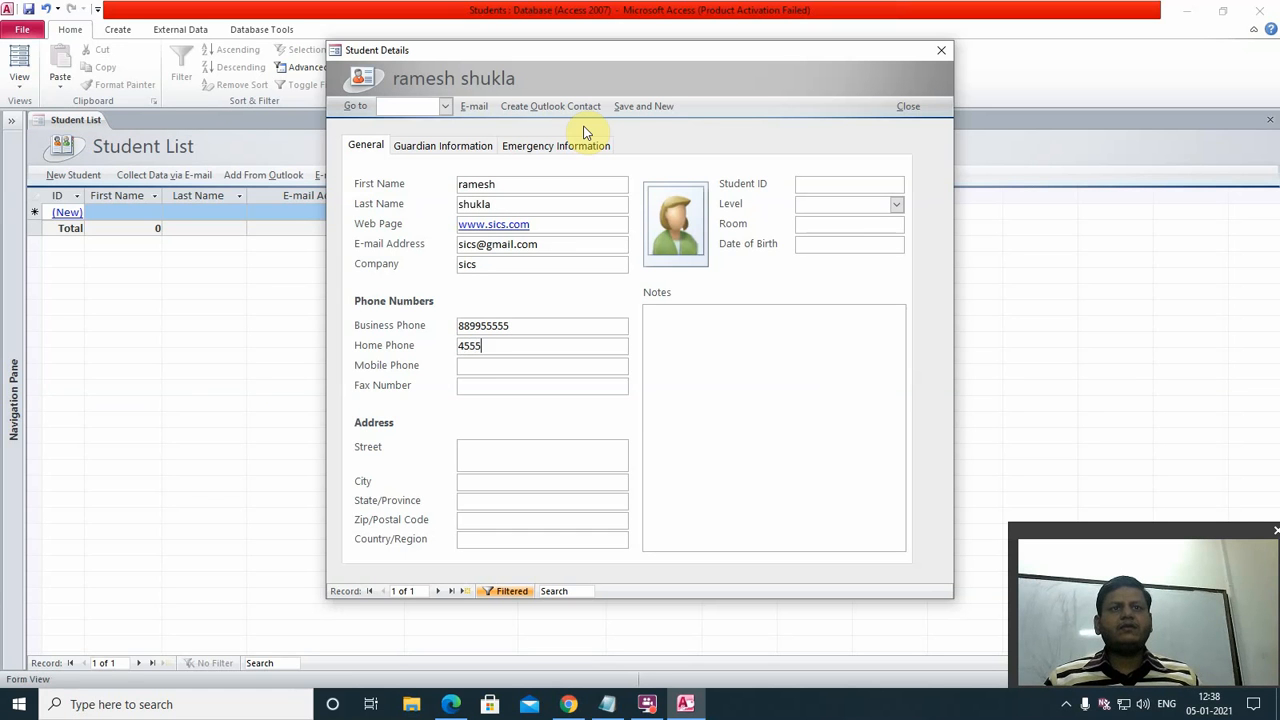
{"action": "key", "text": "Tab"}
{"action": "type", "text": "556655555"}
{"action": "key", "text": "Tab"}
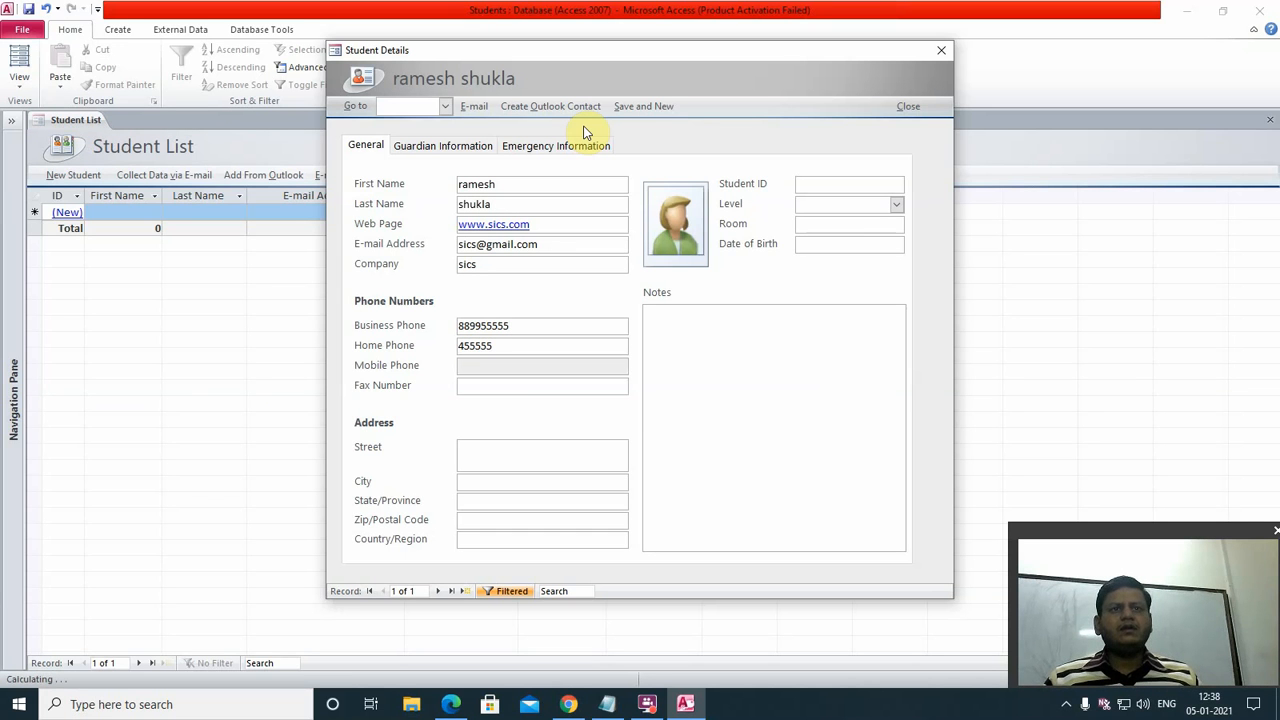
{"action": "type", "text": "55656555"}
{"action": "key", "text": "Tab"}
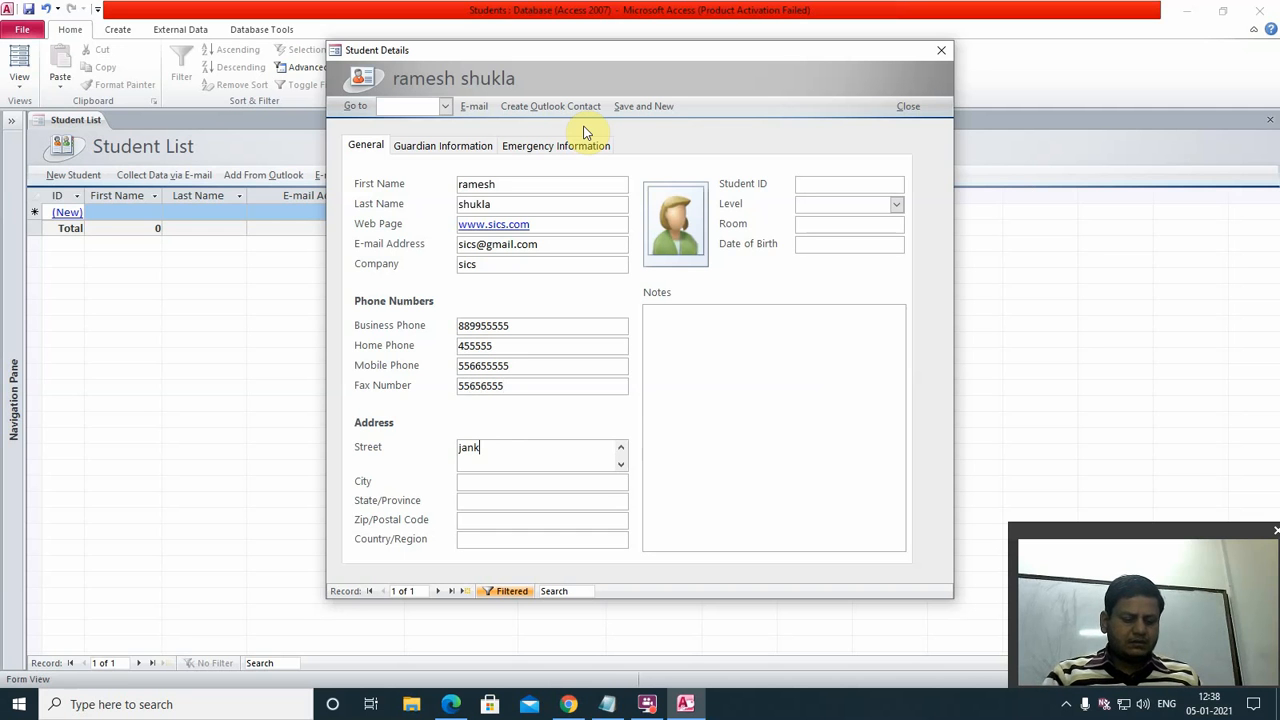
- Fill in the student's address with street, city, state, postal code and country
{"action": "key", "text": "Tab"}
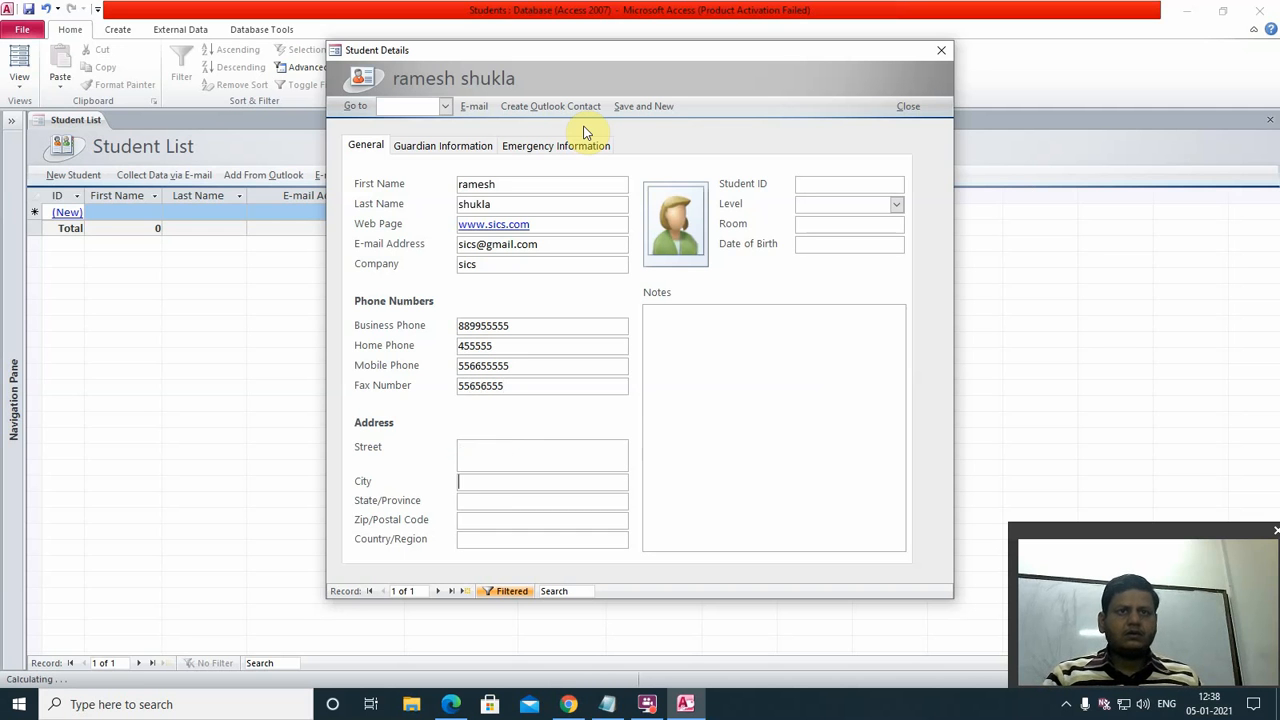
{"action": "type", "text": "ch"}
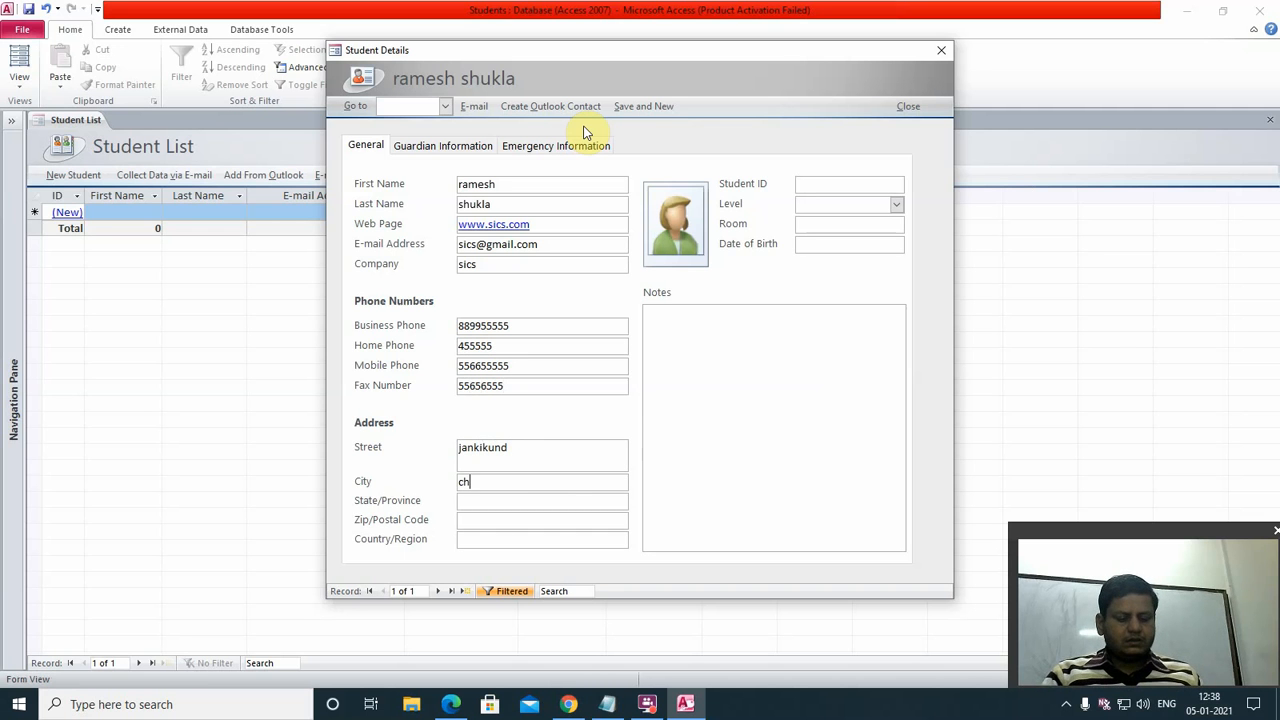
{"action": "type", "text": "itrakoot"}
{"action": "key", "text": "Tab"}
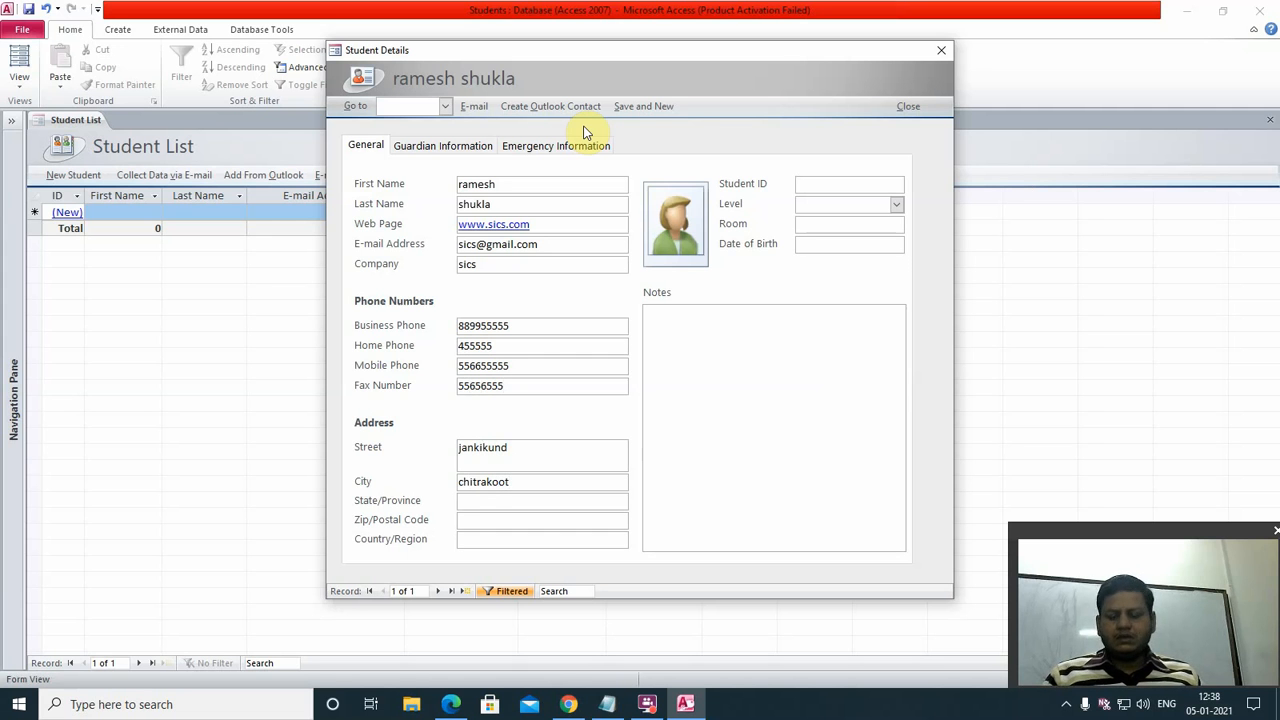
{"action": "type", "text": "mp"}
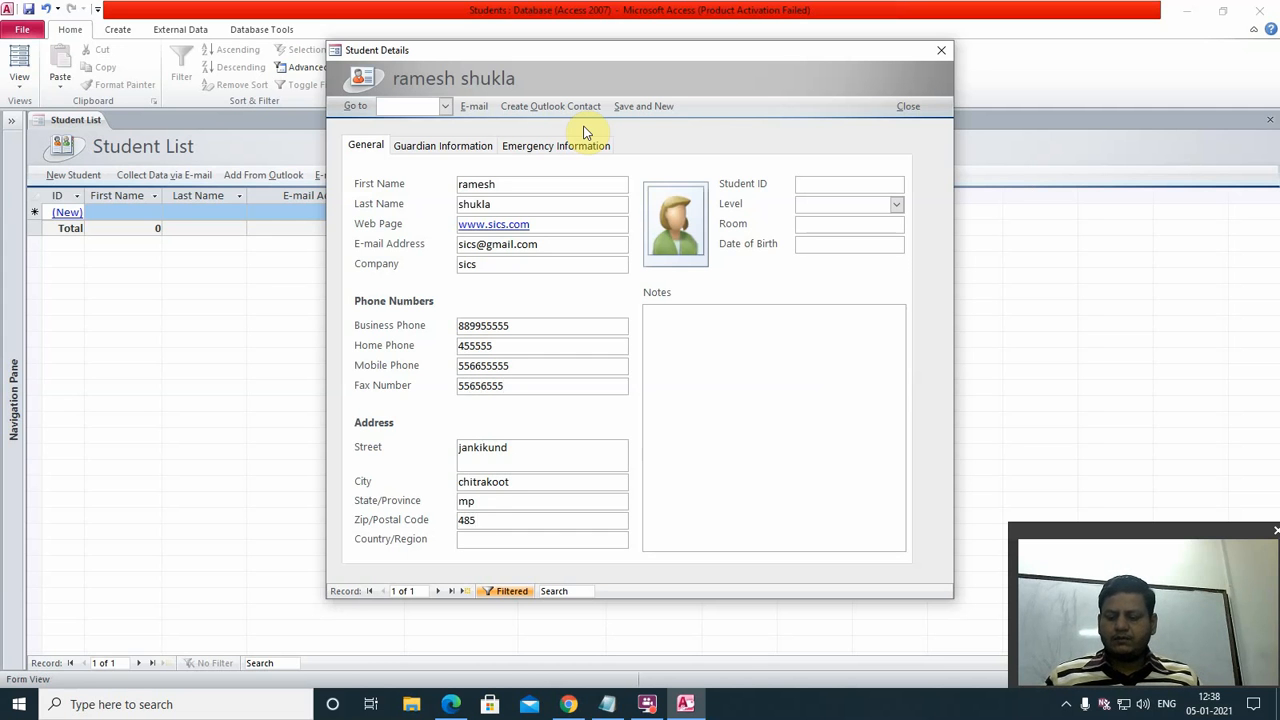
{"action": "key", "text": "Tab"}
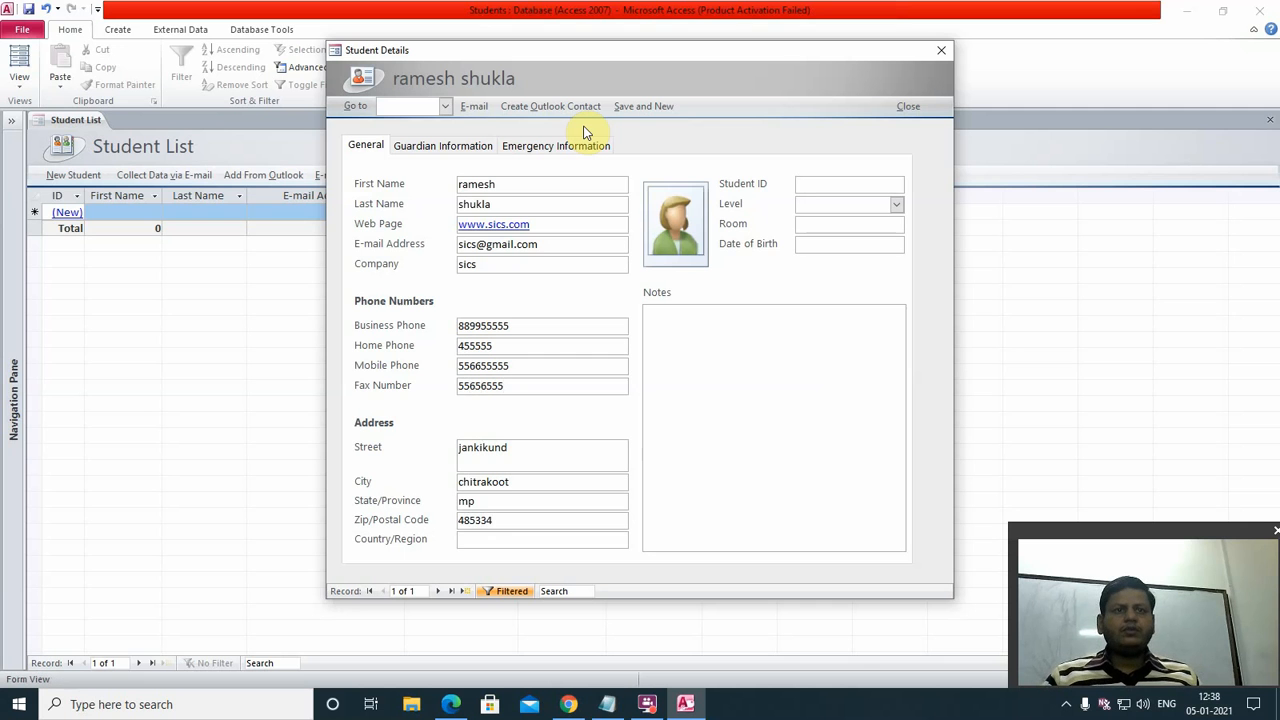
{"action": "type", "text": "india"}
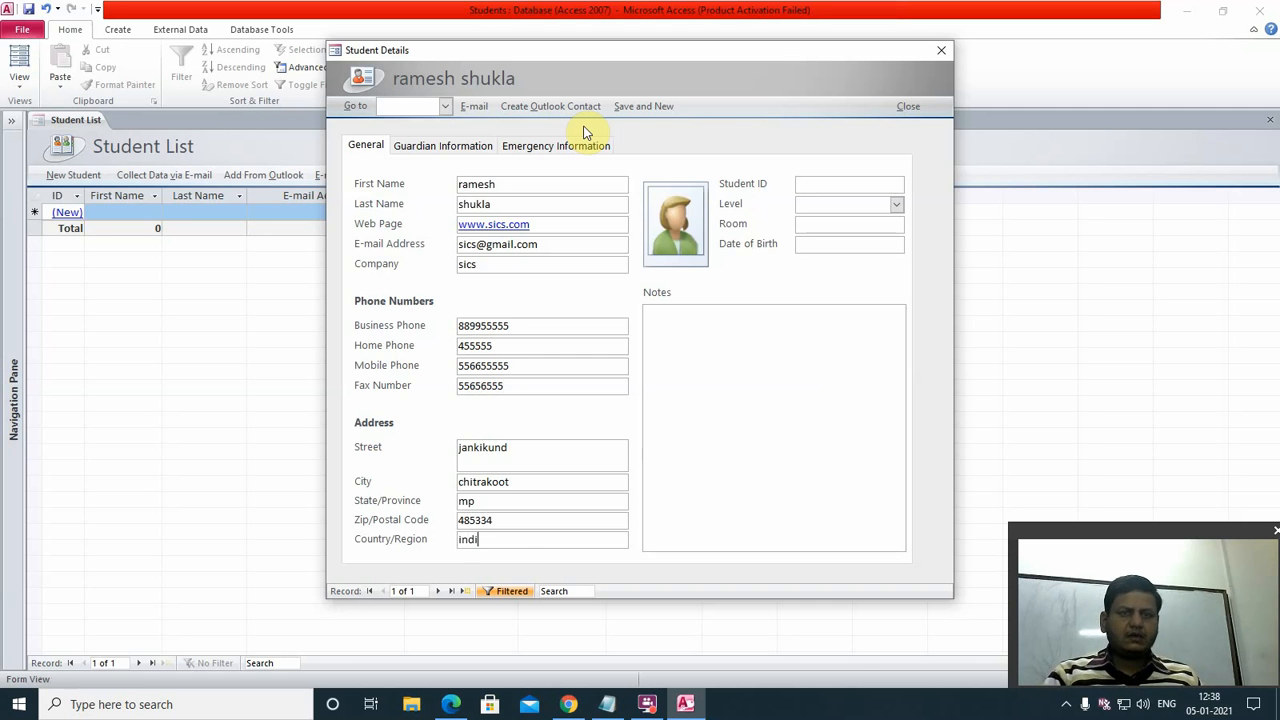
- Start adding an attachment to the student's picture and open the ram folder on Local Disk (D:) in the file chooser
{"action": "left_click", "coordinate": [864, 182]}
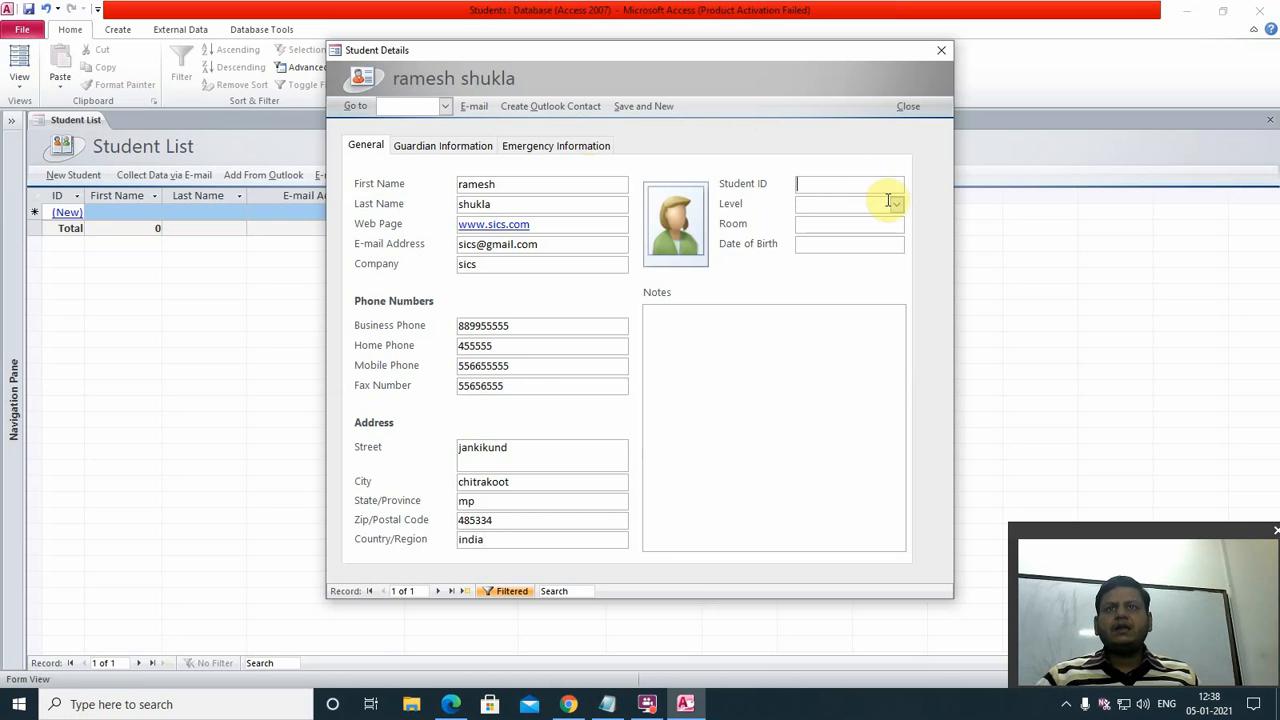
{"action": "left_click", "coordinate": [676, 224]}
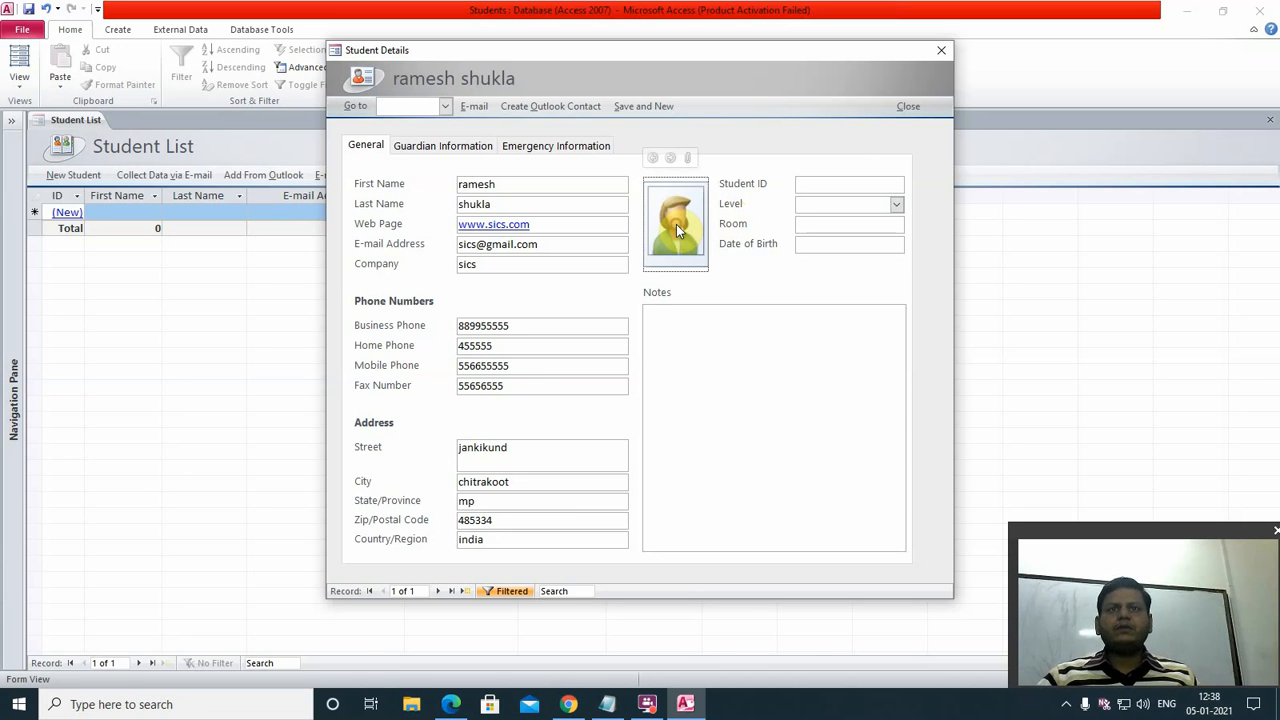
{"action": "left_click", "coordinate": [688, 160]}
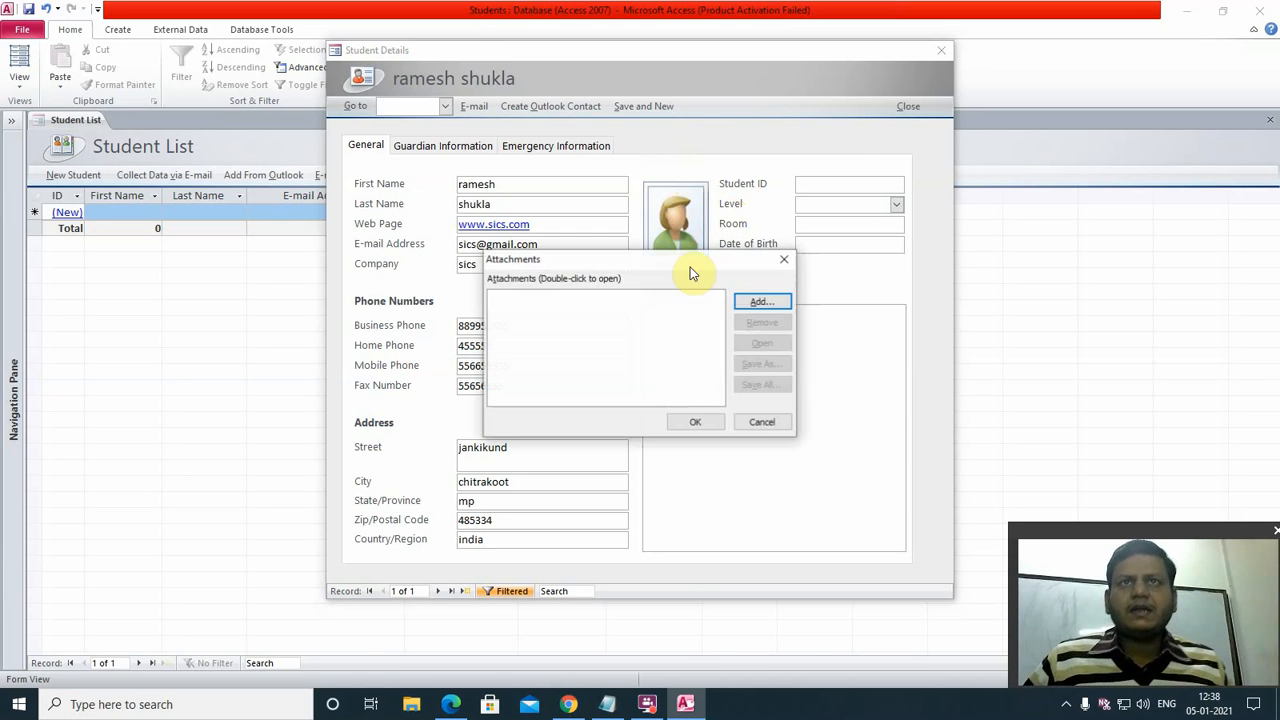
{"action": "left_click", "coordinate": [757, 302]}
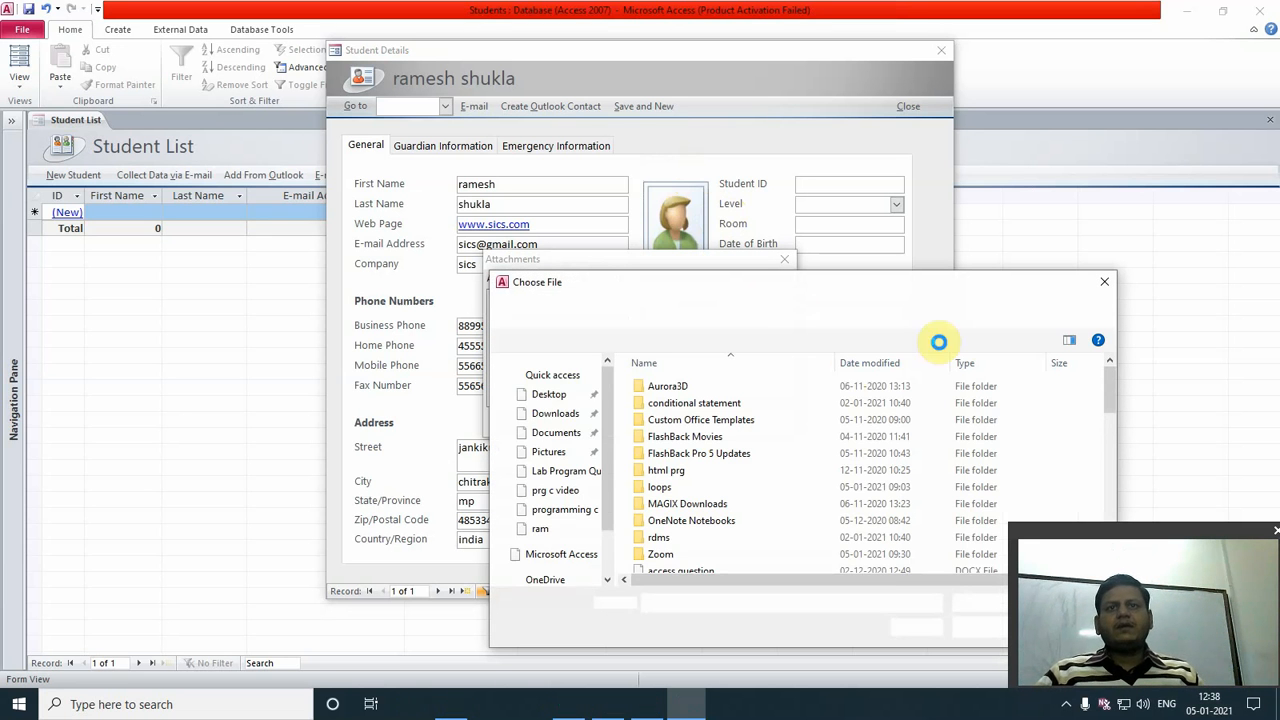
{"action": "left_click", "coordinate": [583, 562]}
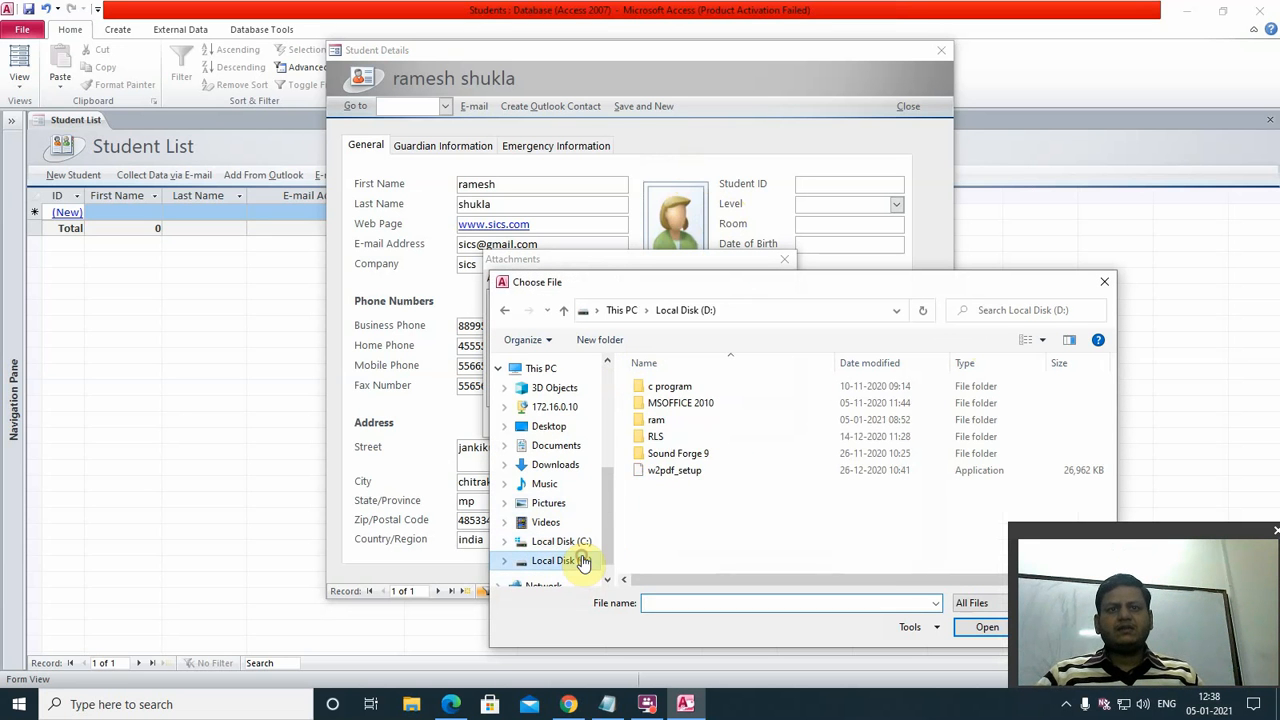
{"action": "double_click", "coordinate": [656, 421]}
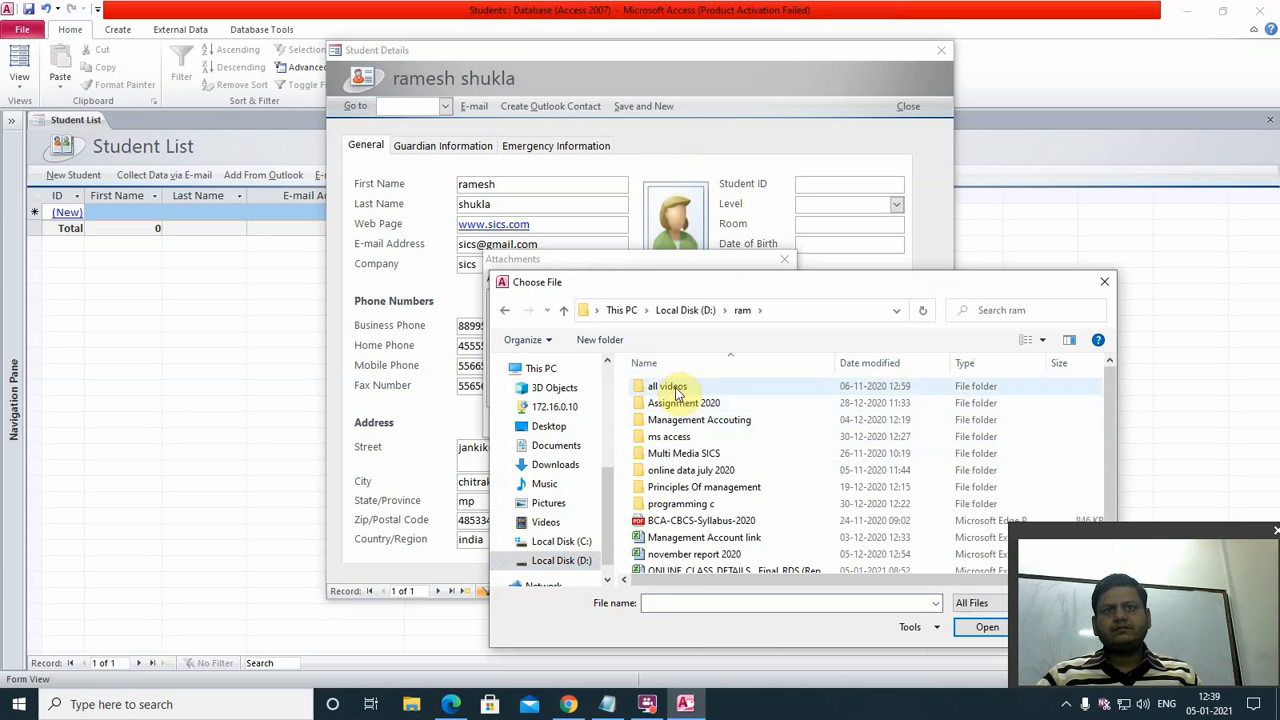
- Look through the online data july 2020 folder and its data science and oracle subfolders for a suitable picture
{"action": "double_click", "coordinate": [697, 472]}
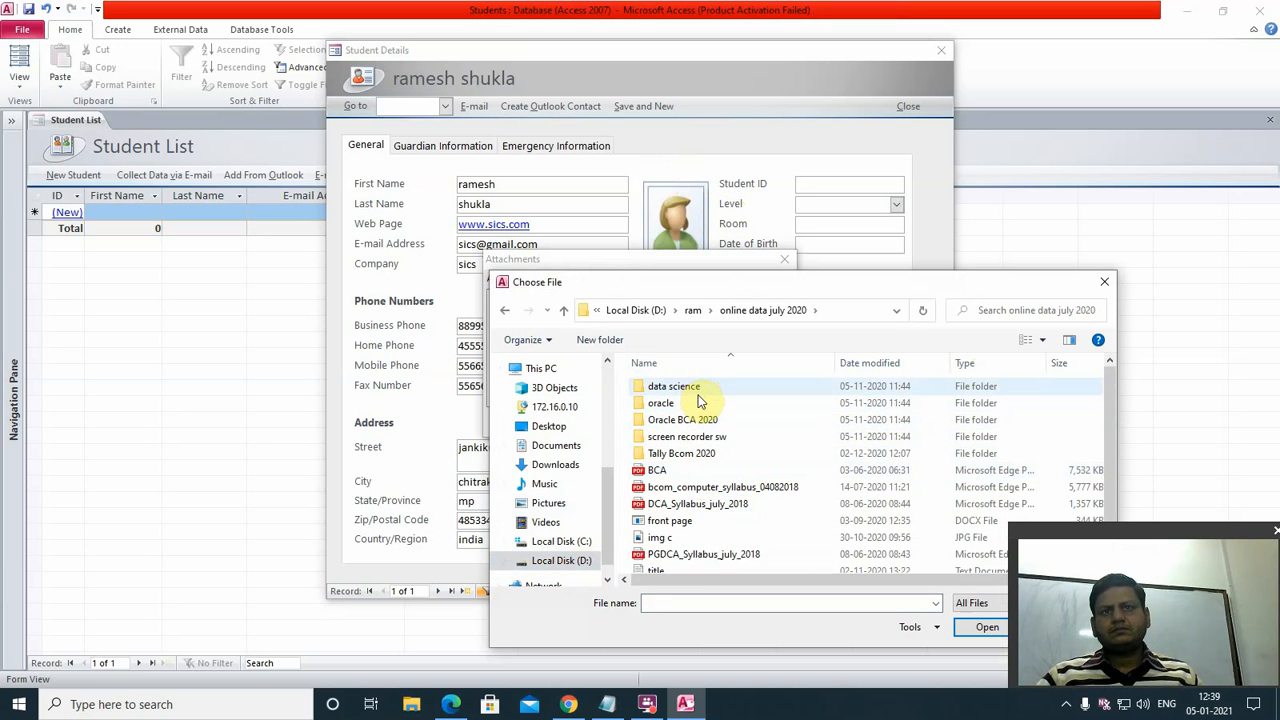
{"action": "scroll", "coordinate": [755, 515], "scroll_direction": "down", "scroll_amount": 1}
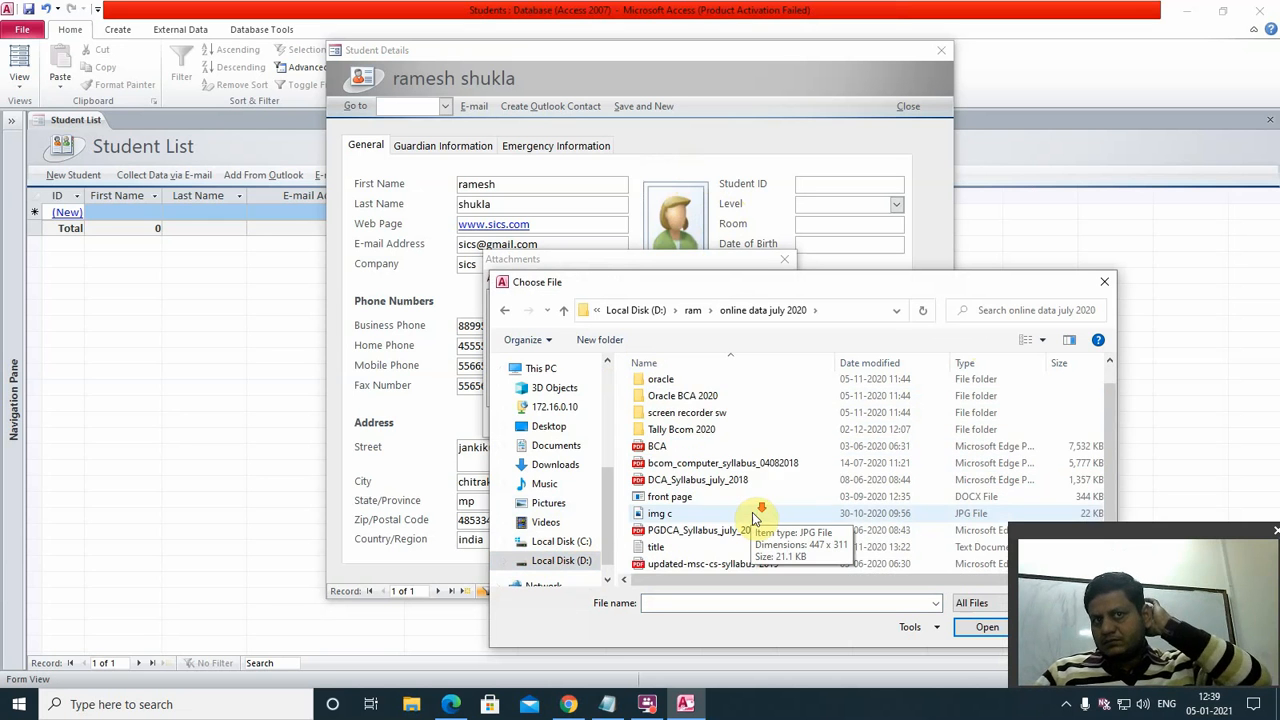
{"action": "scroll", "coordinate": [755, 515], "scroll_direction": "up", "scroll_amount": 1}
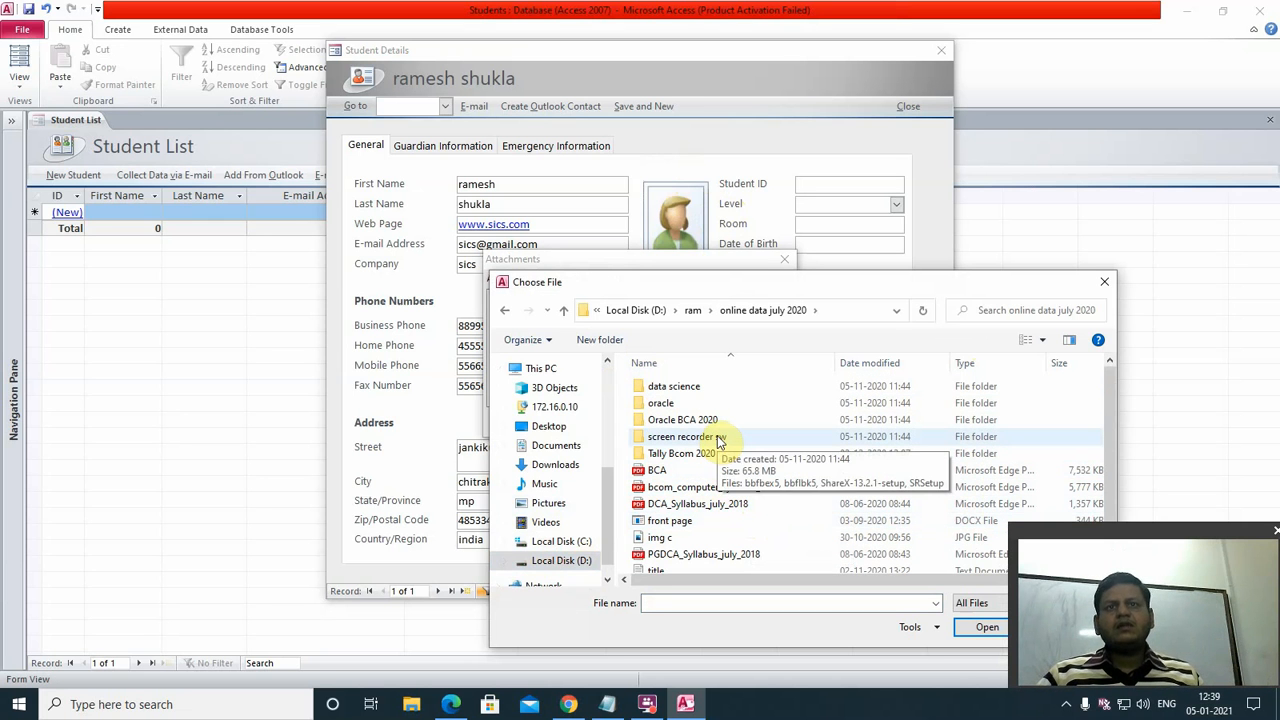
{"action": "double_click", "coordinate": [655, 386]}
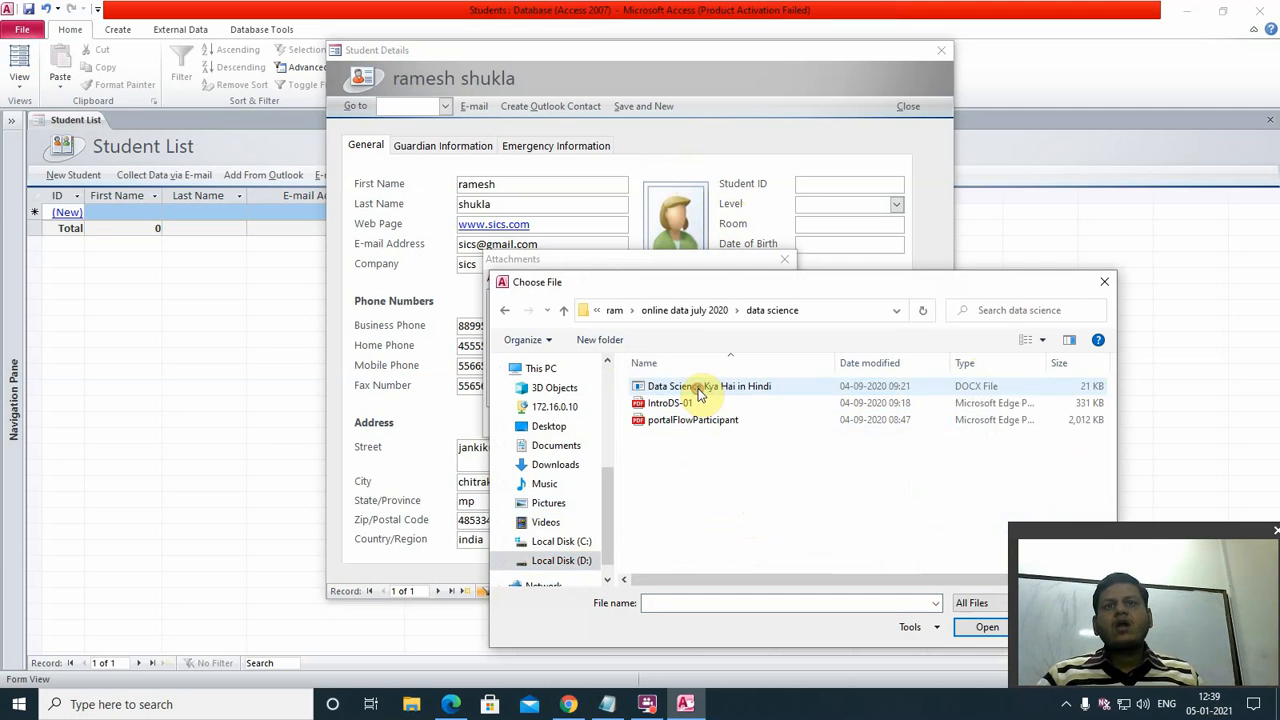
{"action": "left_click", "coordinate": [505, 311]}
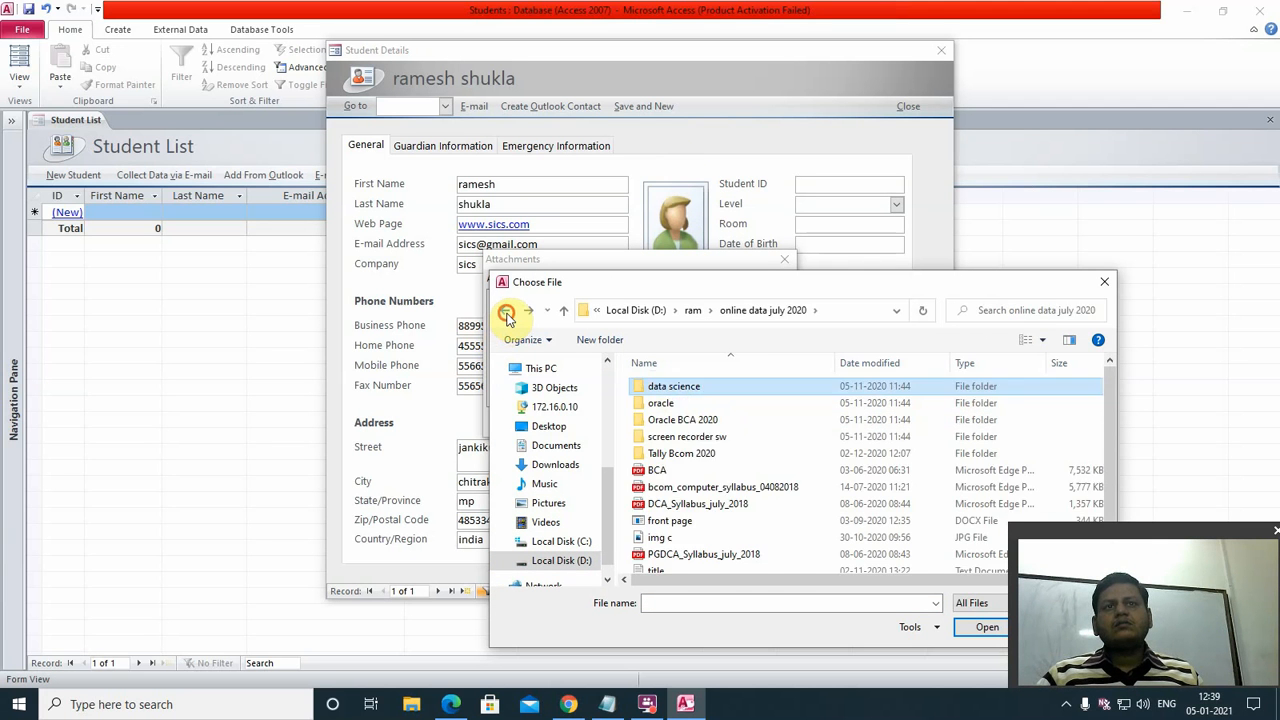
{"action": "left_click", "coordinate": [506, 313]}
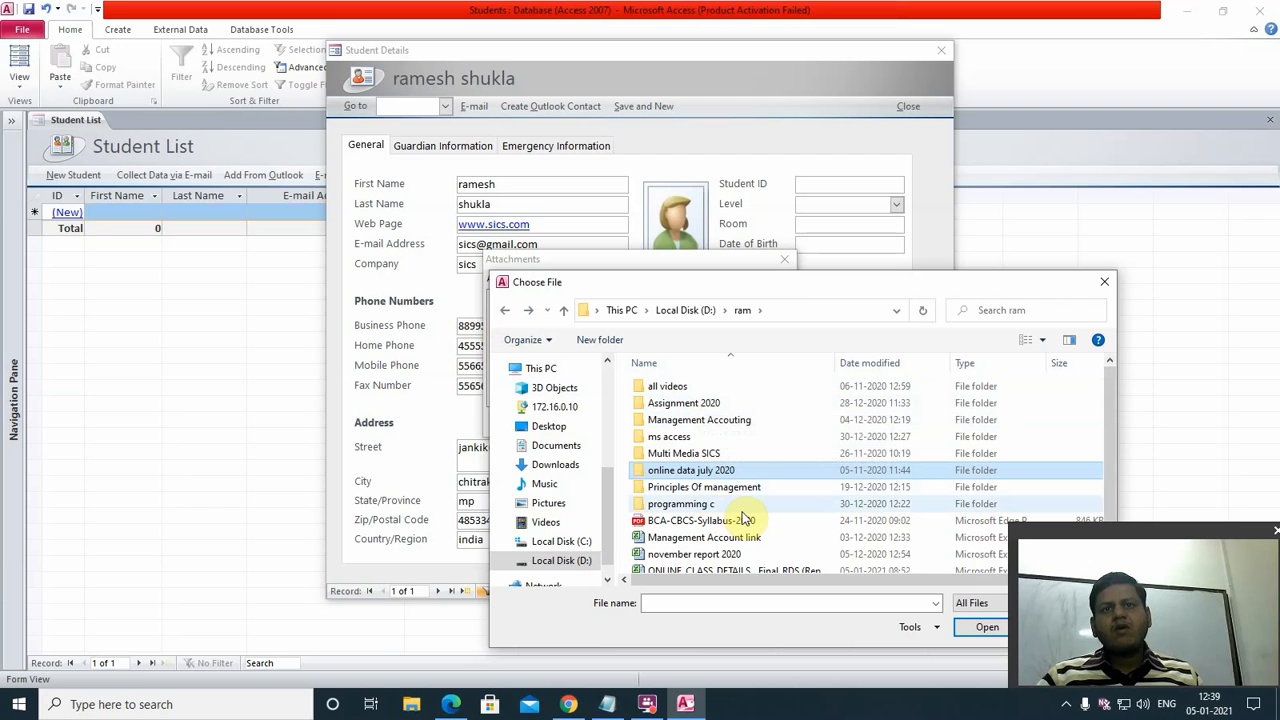
{"action": "scroll", "coordinate": [750, 510], "scroll_direction": "down", "scroll_amount": 1}
{"action": "scroll", "coordinate": [750, 508], "scroll_direction": "up", "scroll_amount": 1}
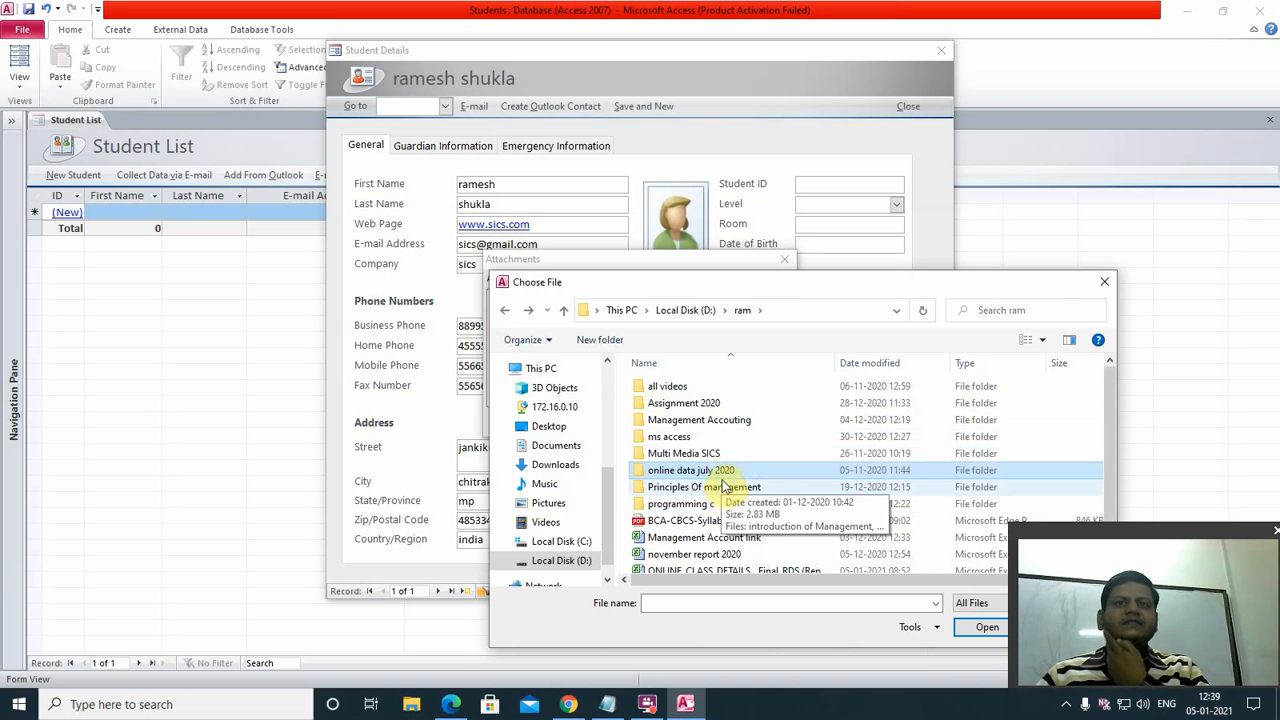
{"action": "double_click", "coordinate": [718, 470]}
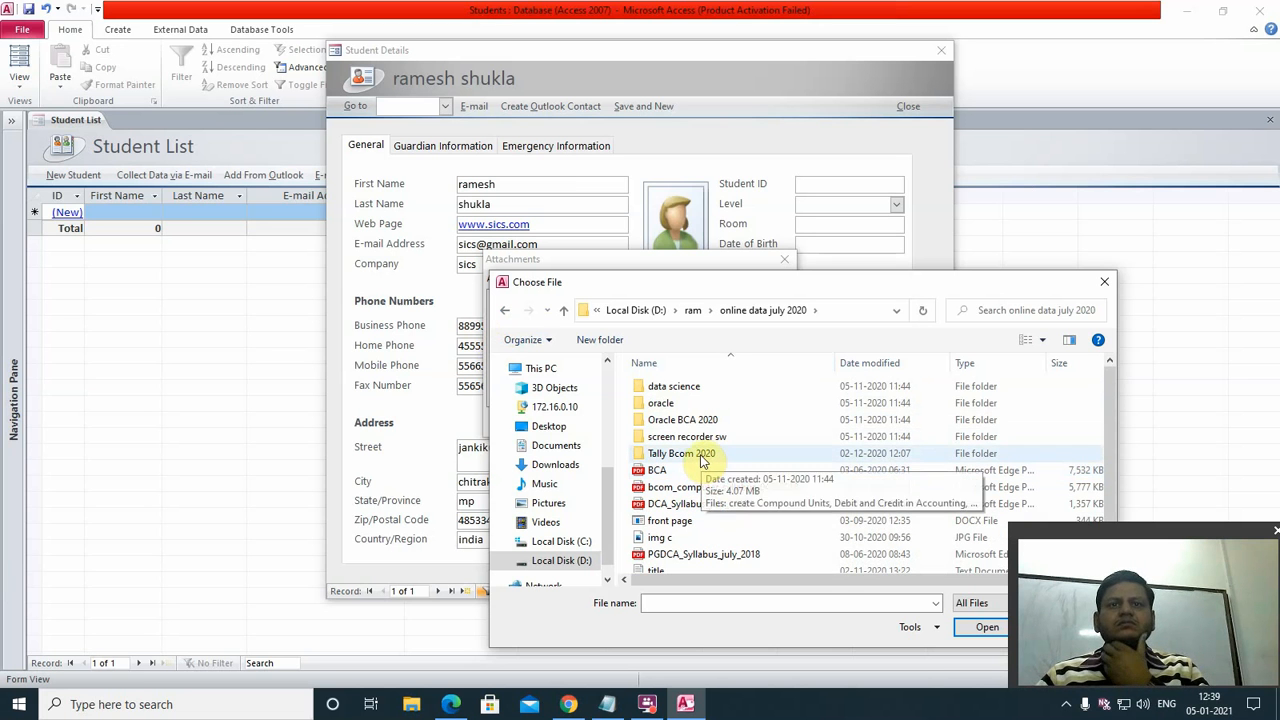
{"action": "left_click", "coordinate": [668, 400]}
{"action": "double_click", "coordinate": [668, 400]}
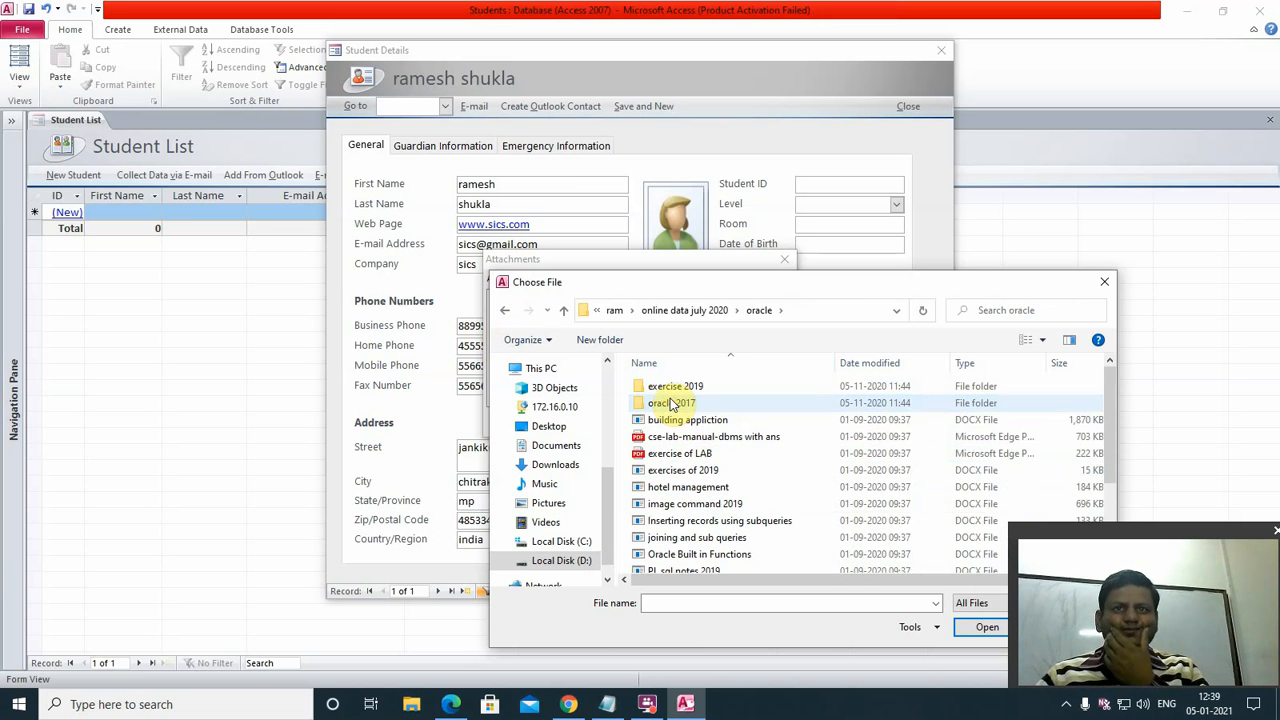
{"action": "left_click", "coordinate": [503, 312]}
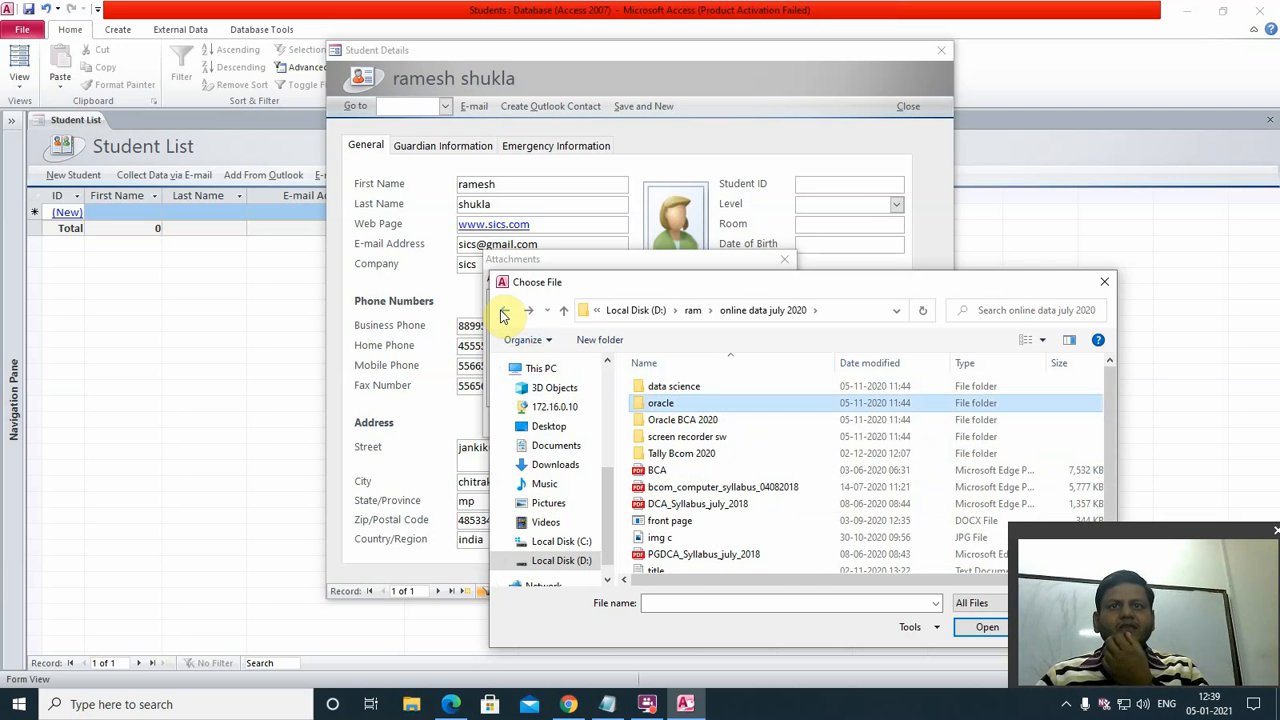
{"action": "left_click", "coordinate": [503, 312]}
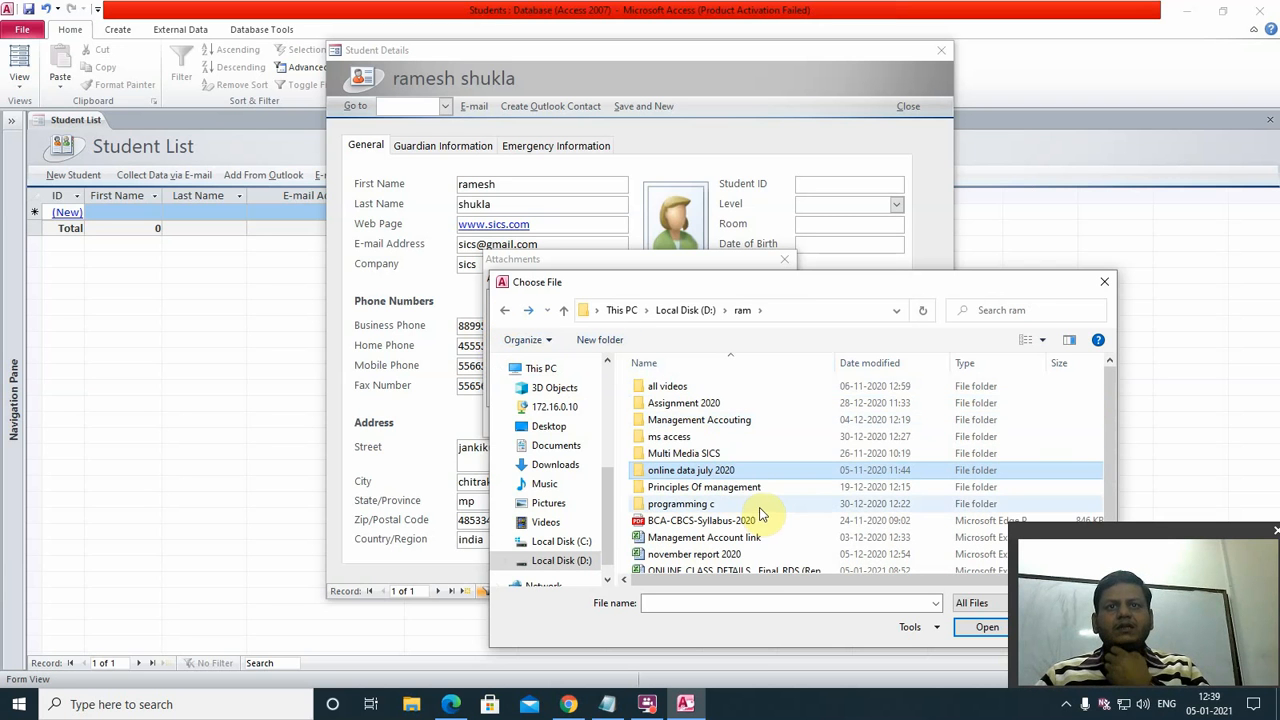
- Attach the gurudev ji image from Multi Media SICS > mm 2020 > college images as the student's picture
{"action": "left_click", "coordinate": [693, 455]}
{"action": "double_click", "coordinate": [693, 455]}
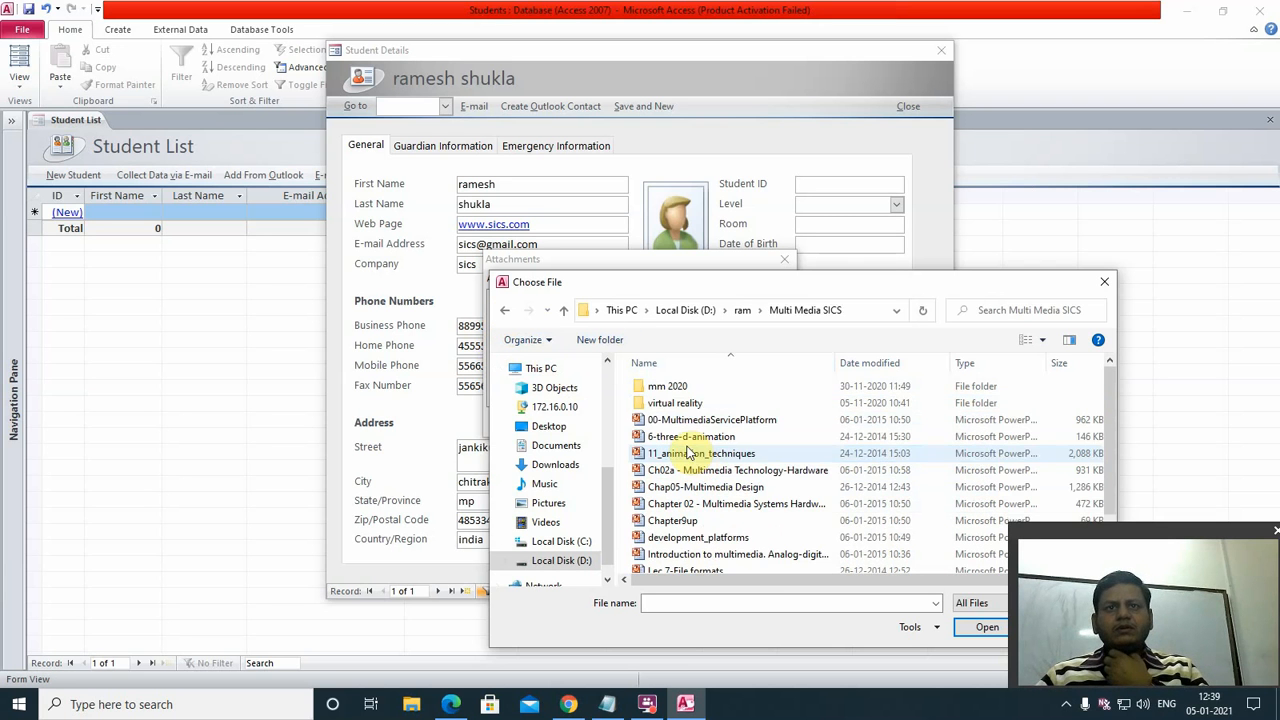
{"action": "double_click", "coordinate": [676, 393]}
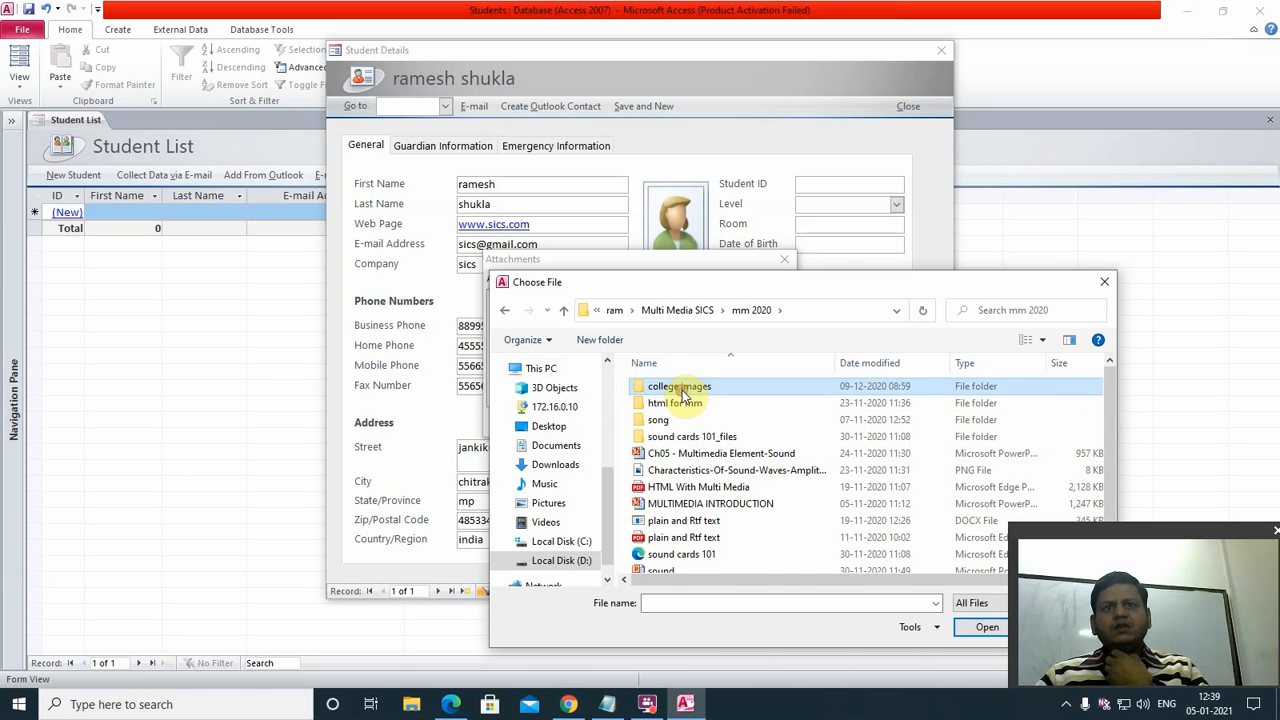
{"action": "scroll", "coordinate": [810, 478], "scroll_direction": "down", "scroll_amount": 3}
{"action": "scroll", "coordinate": [815, 480], "scroll_direction": "down", "scroll_amount": 3}
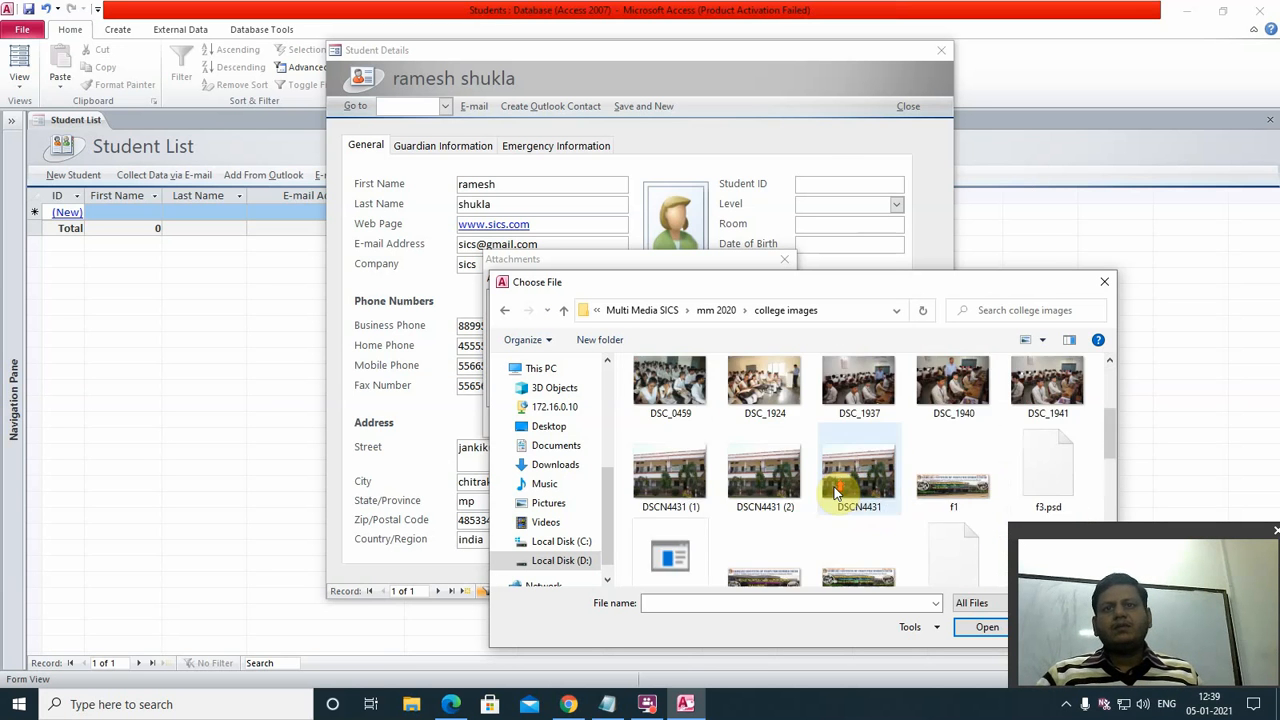
{"action": "scroll", "coordinate": [820, 485], "scroll_direction": "up", "scroll_amount": 3}
{"action": "left_click", "coordinate": [758, 518]}
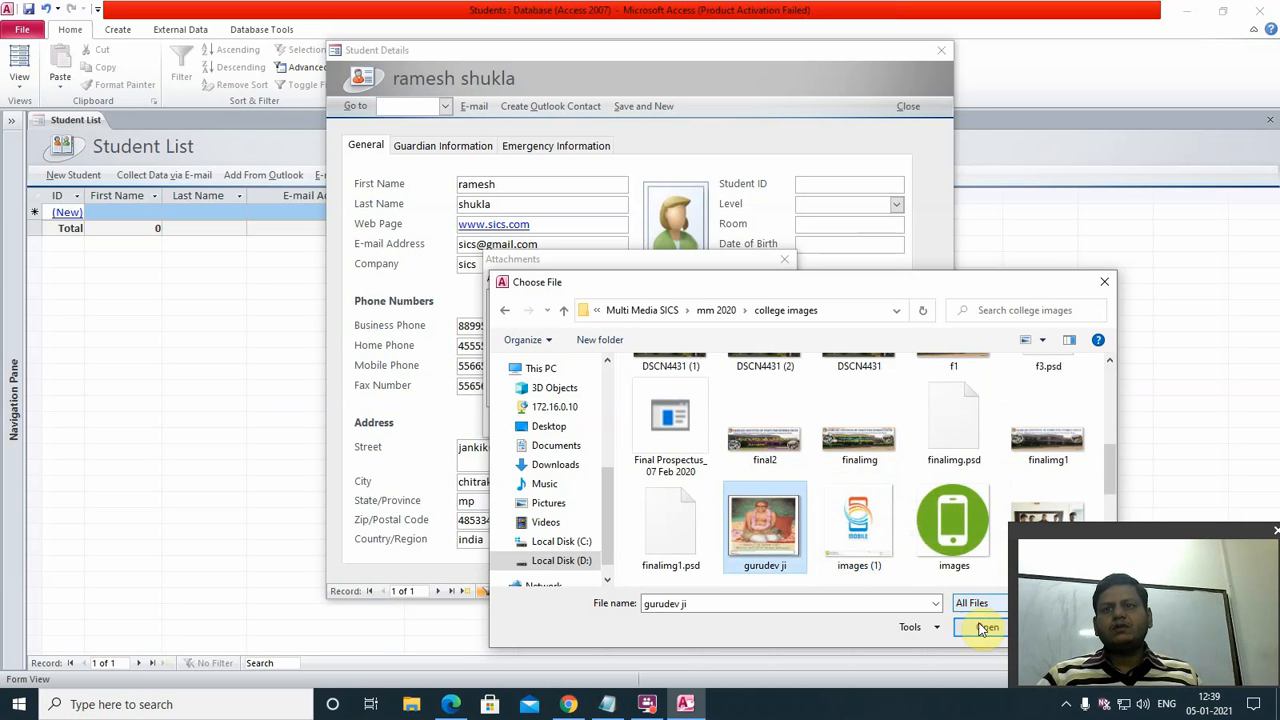
{"action": "left_click", "coordinate": [985, 627]}
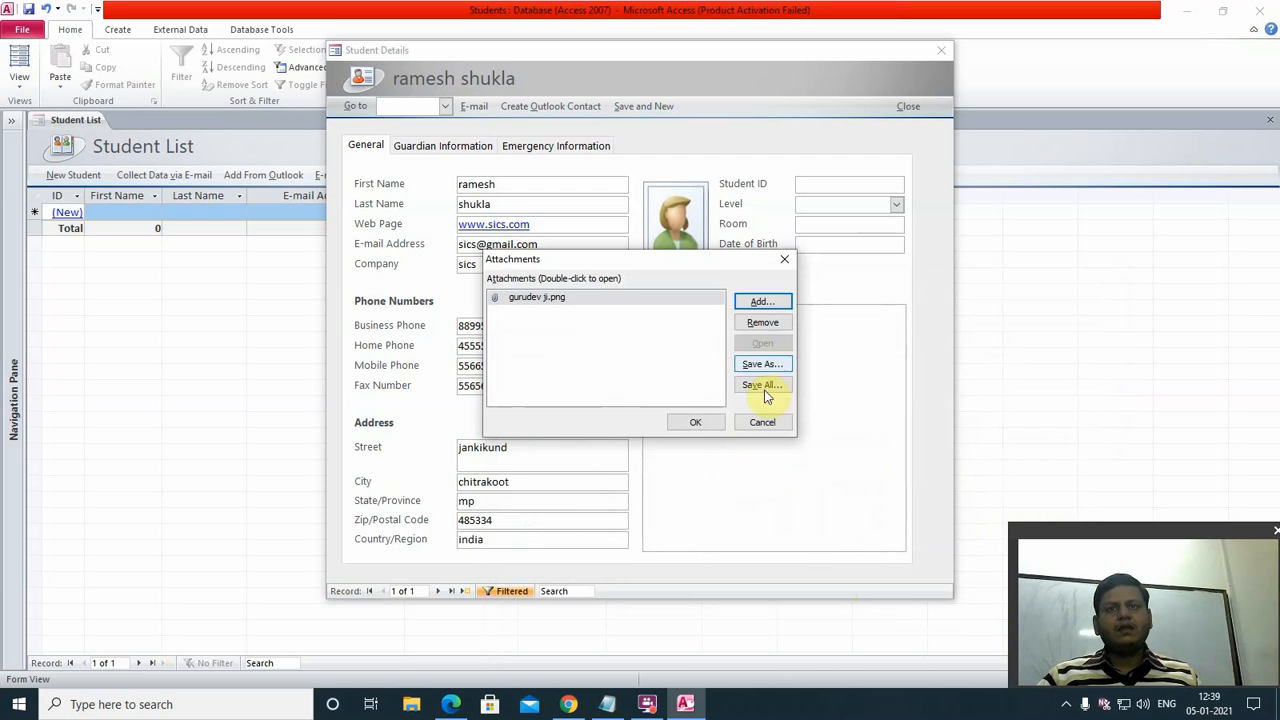
{"action": "left_click", "coordinate": [699, 428]}
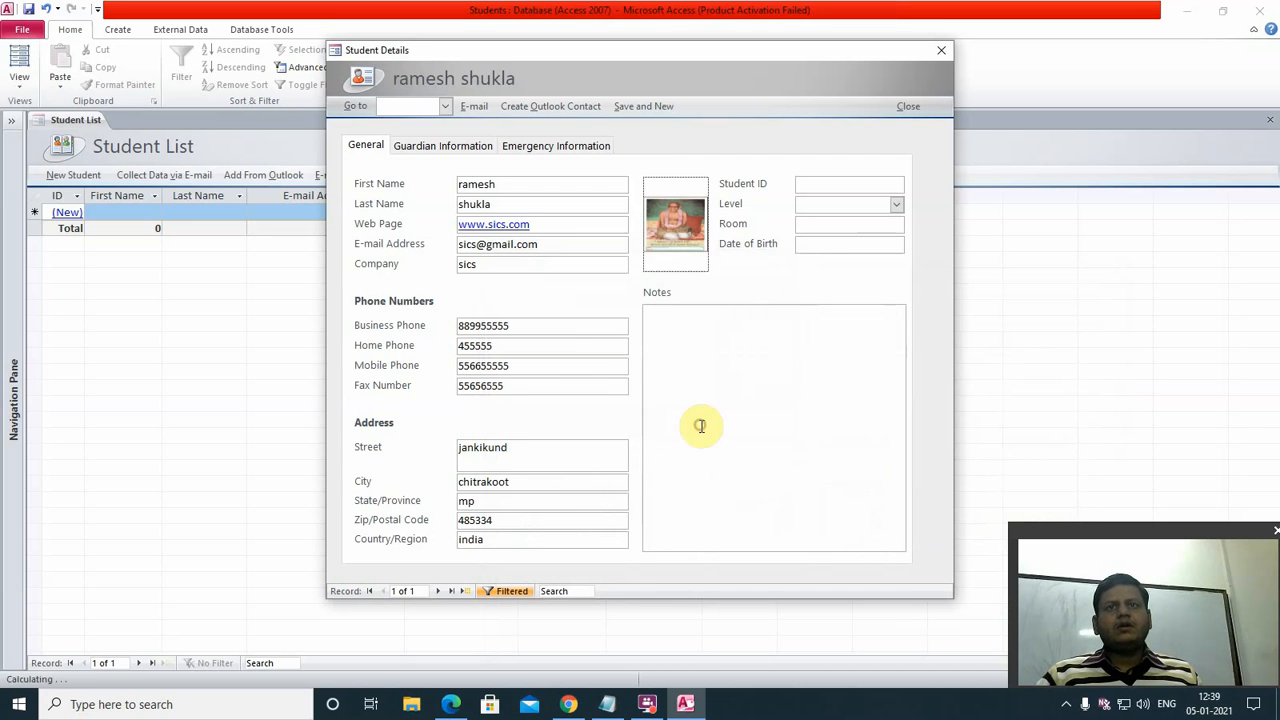
- Enter the student ID, set the level to 4th Grade and the room to 04
{"action": "left_click", "coordinate": [853, 183]}
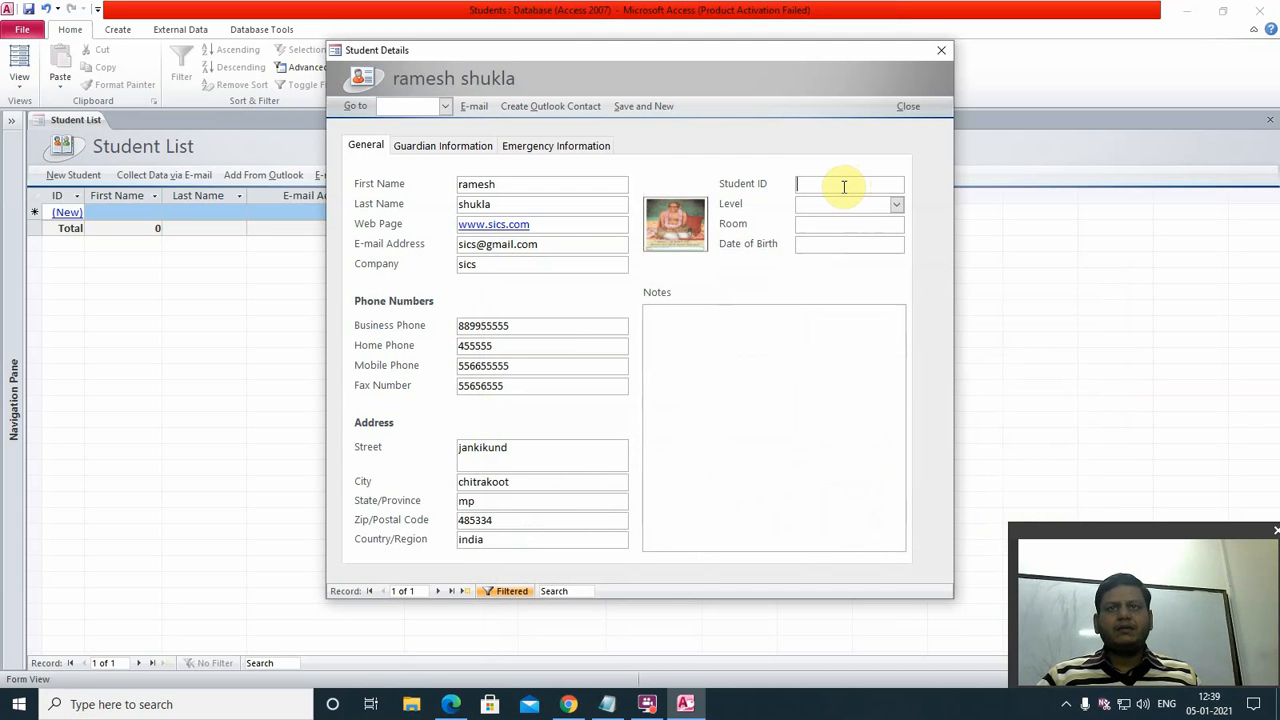
{"action": "type", "text": "01"}
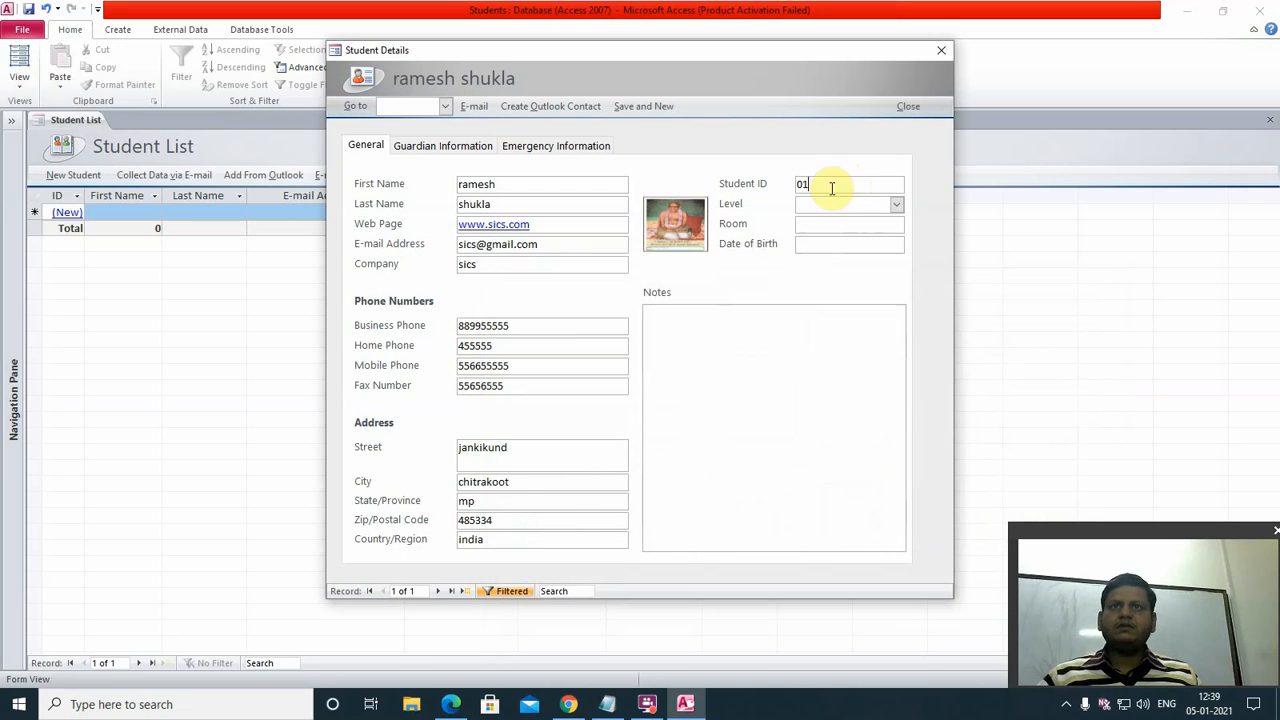
{"action": "left_click", "coordinate": [896, 204]}
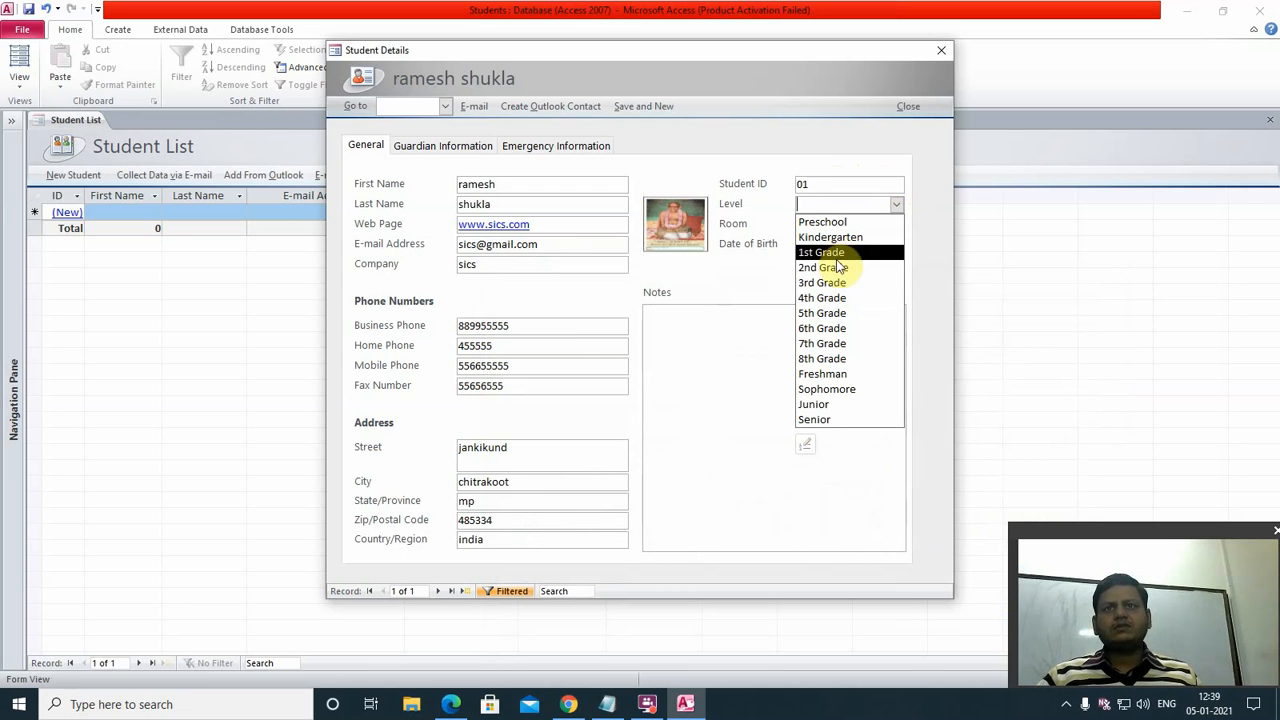
{"action": "left_click", "coordinate": [836, 298]}
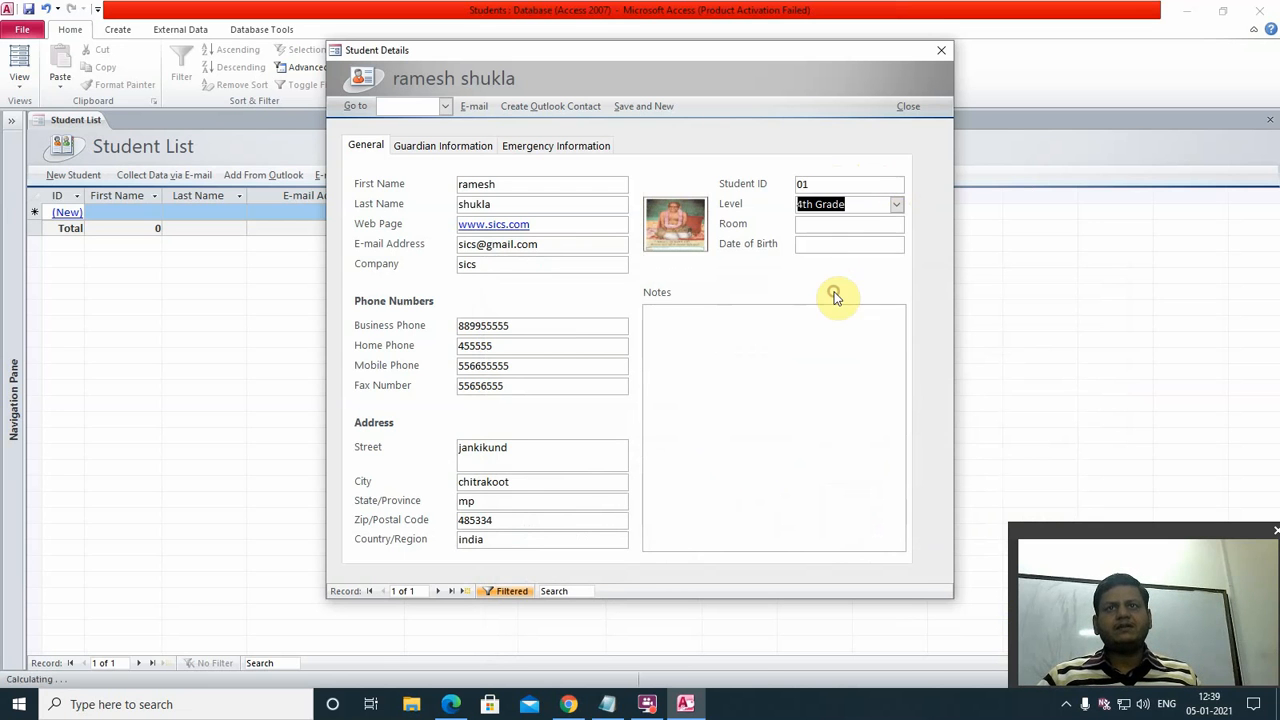
{"action": "left_click", "coordinate": [826, 226]}
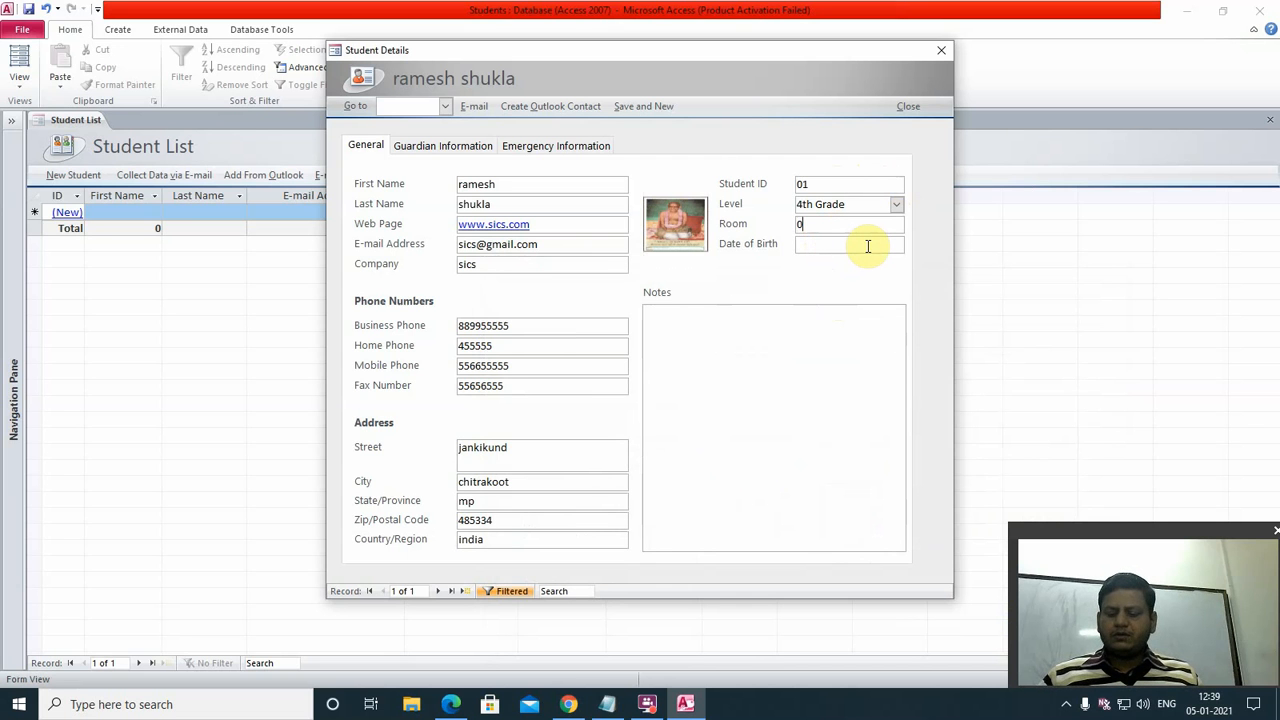
{"action": "type", "text": "04"}
- Choose the student's date of birth from the calendar and enter good in the notes
{"action": "left_click", "coordinate": [865, 243]}
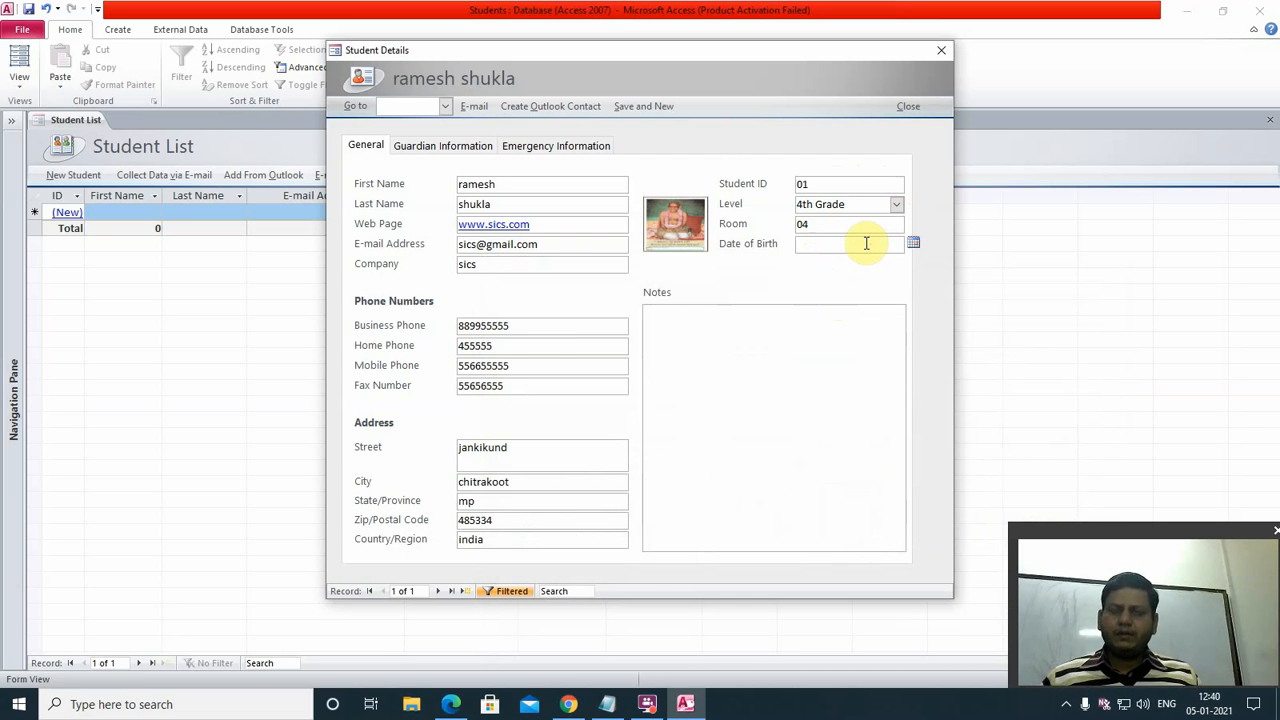
{"action": "left_click", "coordinate": [913, 243]}
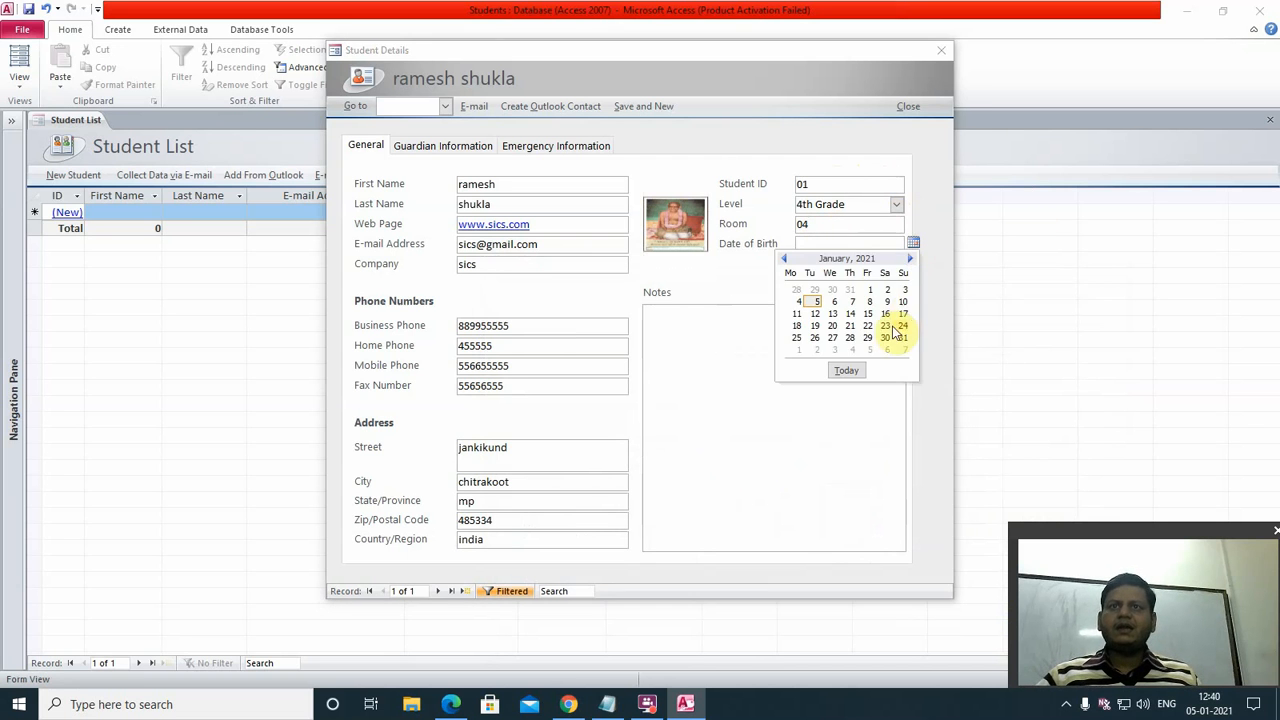
{"action": "left_click", "coordinate": [867, 325]}
{"action": "left_click", "coordinate": [913, 244]}
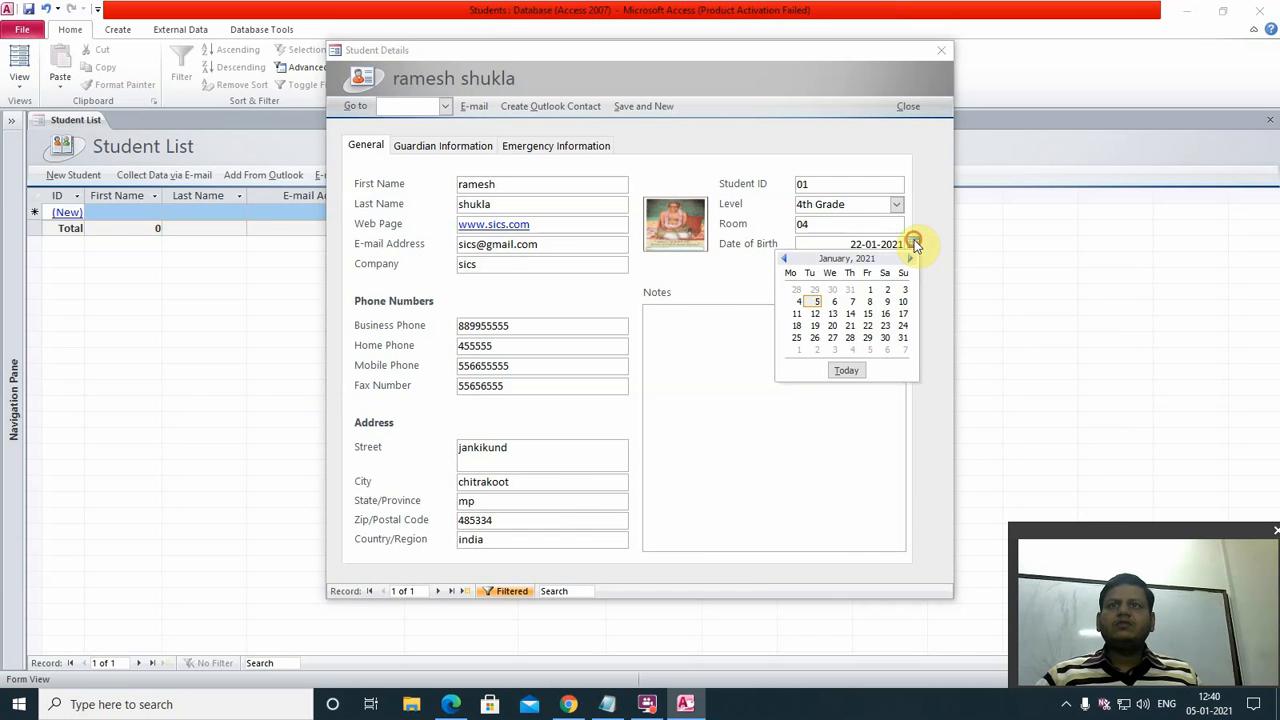
{"action": "left_click", "coordinate": [785, 259]}
{"action": "left_click", "coordinate": [785, 259]}
{"action": "left_click", "coordinate": [785, 259]}
{"action": "left_click", "coordinate": [785, 259]}
{"action": "left_click", "coordinate": [785, 259]}
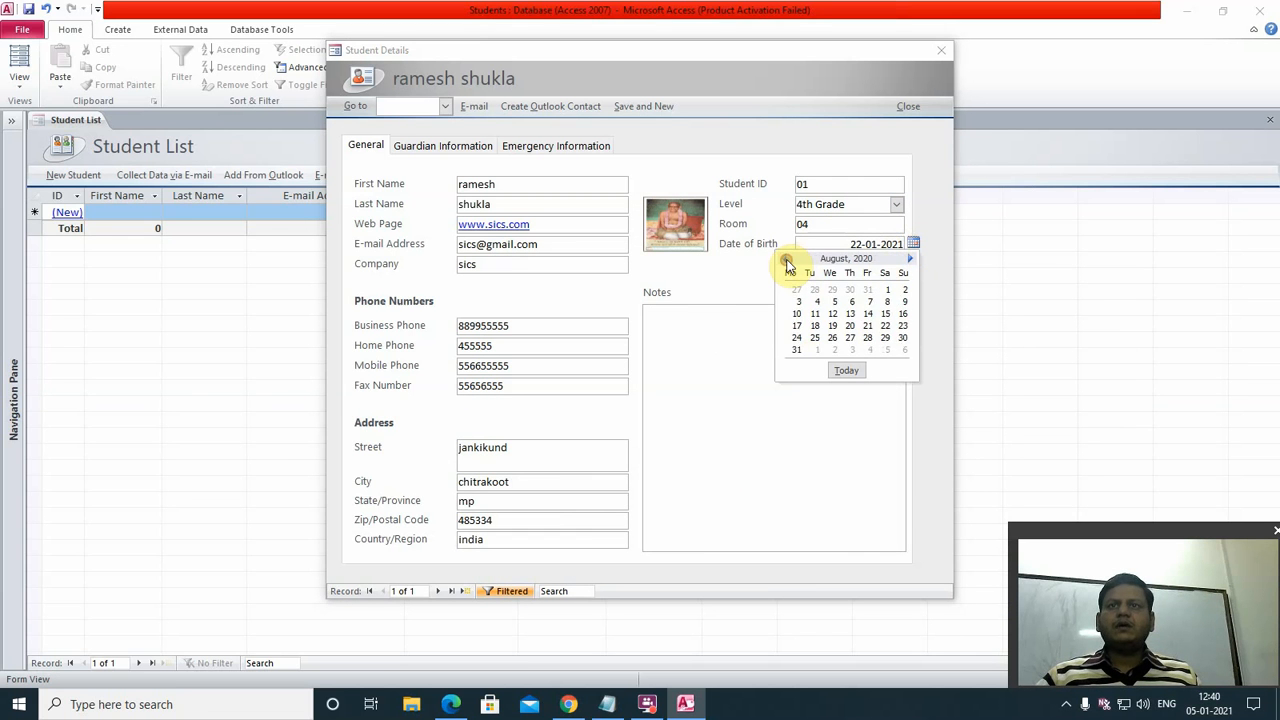
{"action": "triple_click", "coordinate": [785, 259]}
{"action": "double_click", "coordinate": [785, 259]}
{"action": "triple_click", "coordinate": [785, 259]}
{"action": "left_click", "coordinate": [785, 259]}
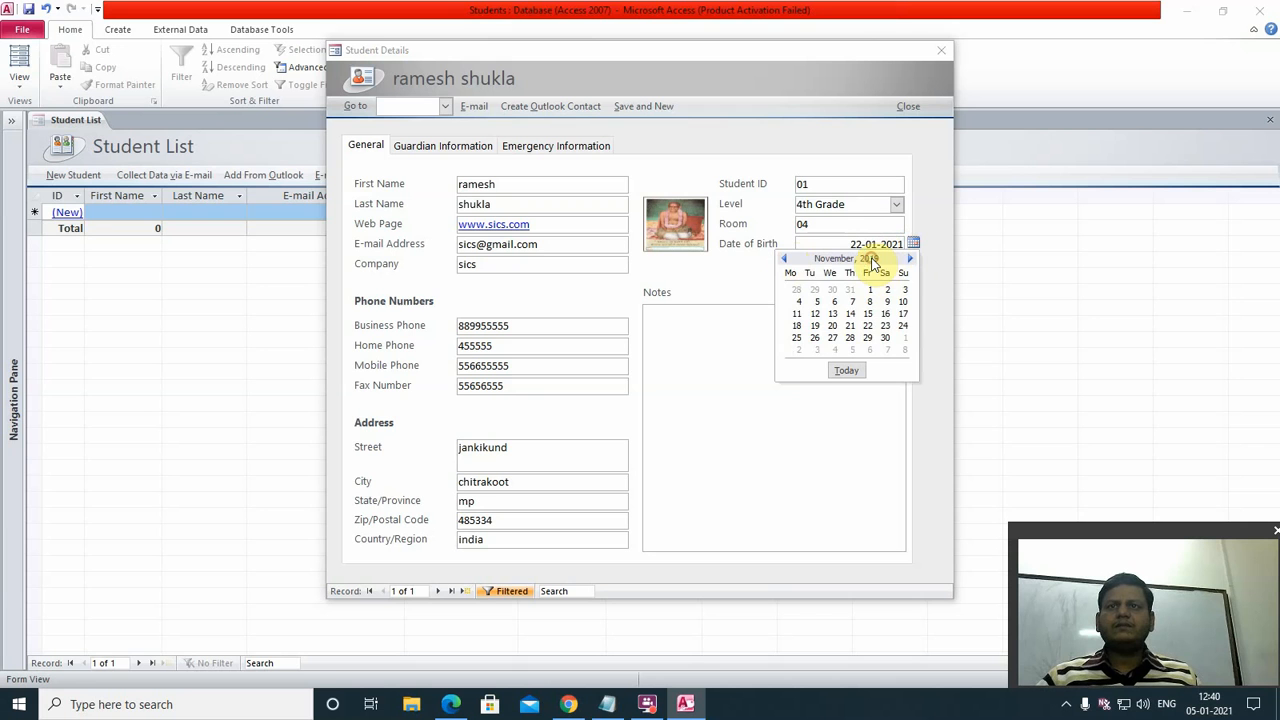
{"action": "left_click", "coordinate": [851, 302]}
{"action": "left_click", "coordinate": [713, 316]}
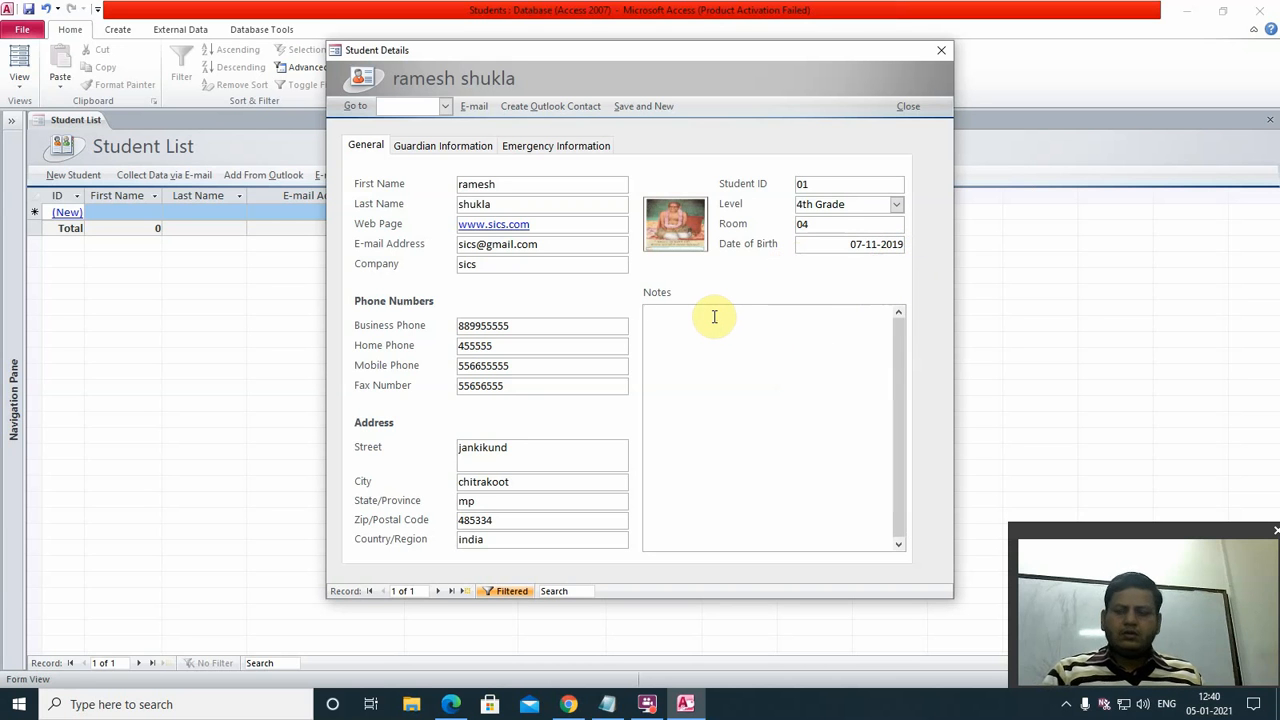
{"action": "type", "text": "V"}
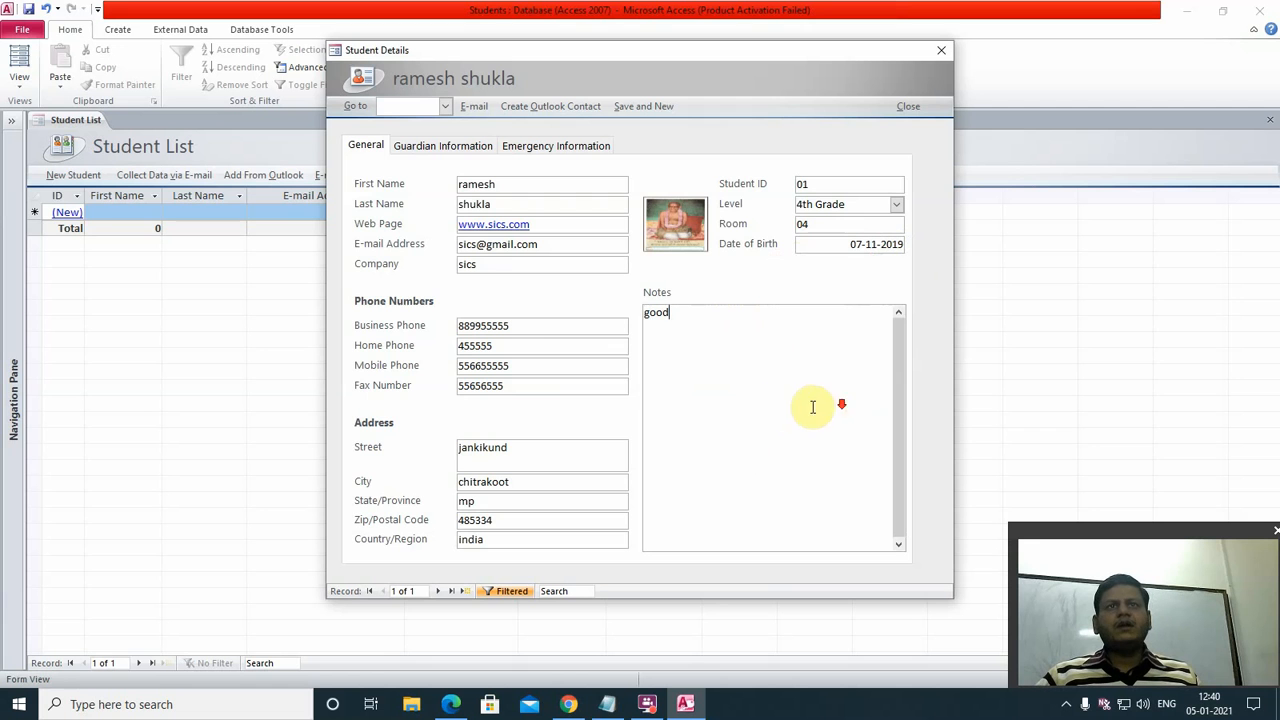
- Add a guardian with the relationship Father and enter the guardian's first name, last name and e-mail address
{"action": "left_click", "coordinate": [441, 147]}
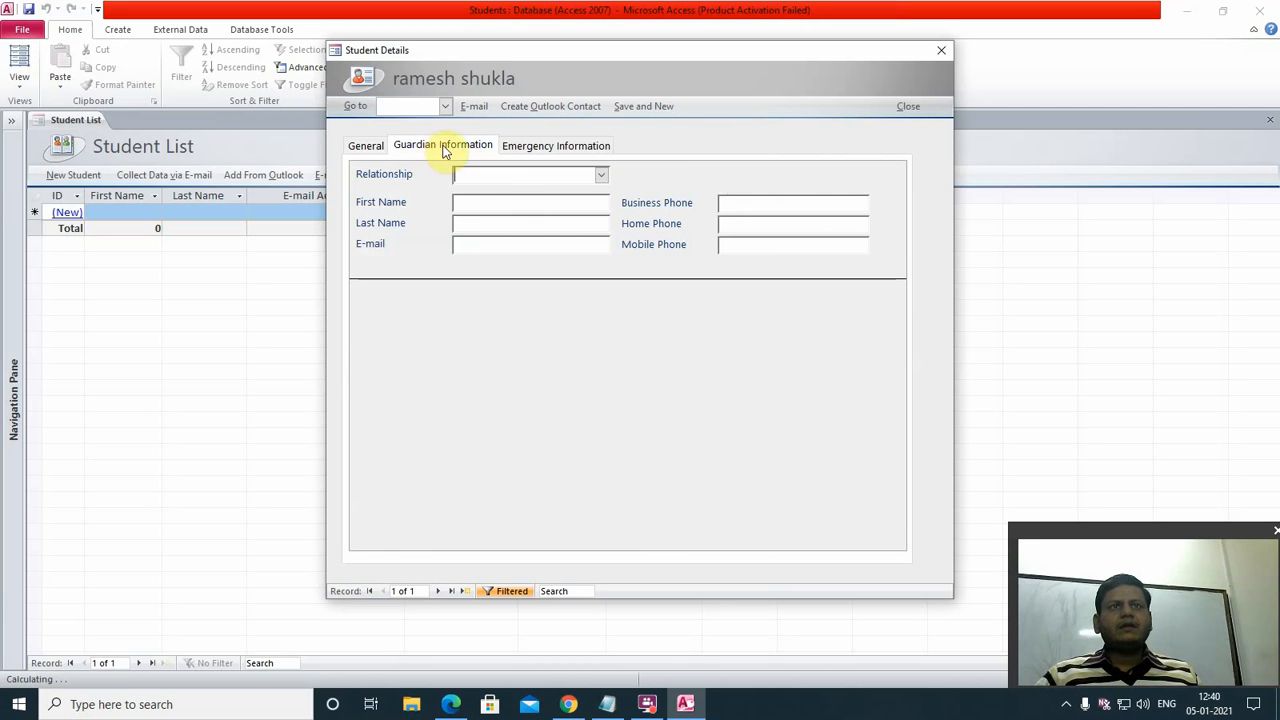
{"action": "left_click", "coordinate": [602, 177]}
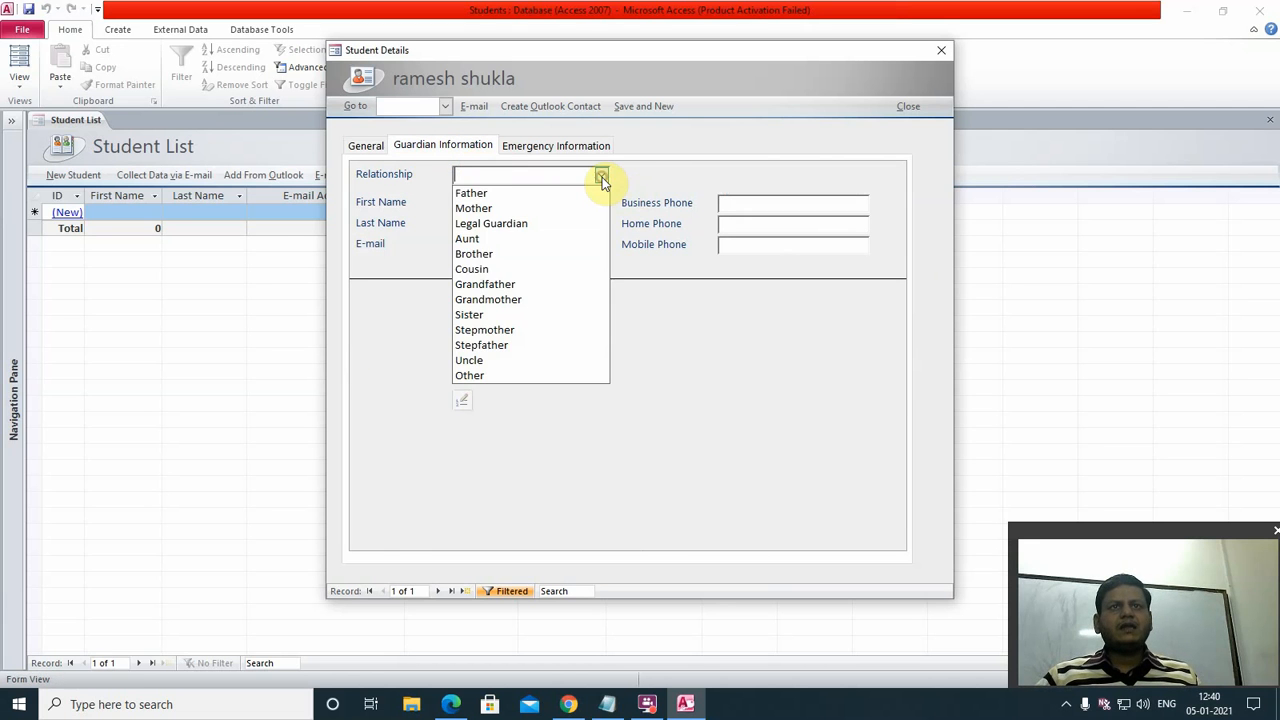
{"action": "left_click", "coordinate": [486, 190]}
{"action": "left_click", "coordinate": [479, 204]}
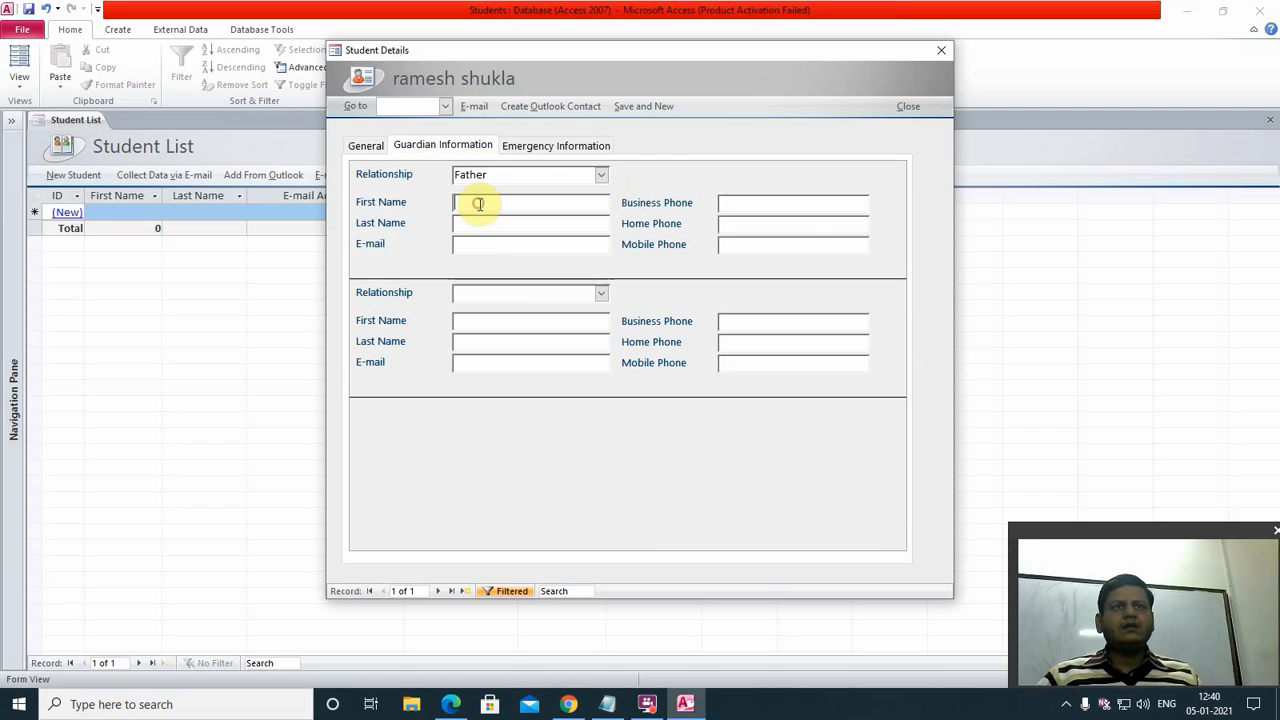
{"action": "type", "text": "umesh"}
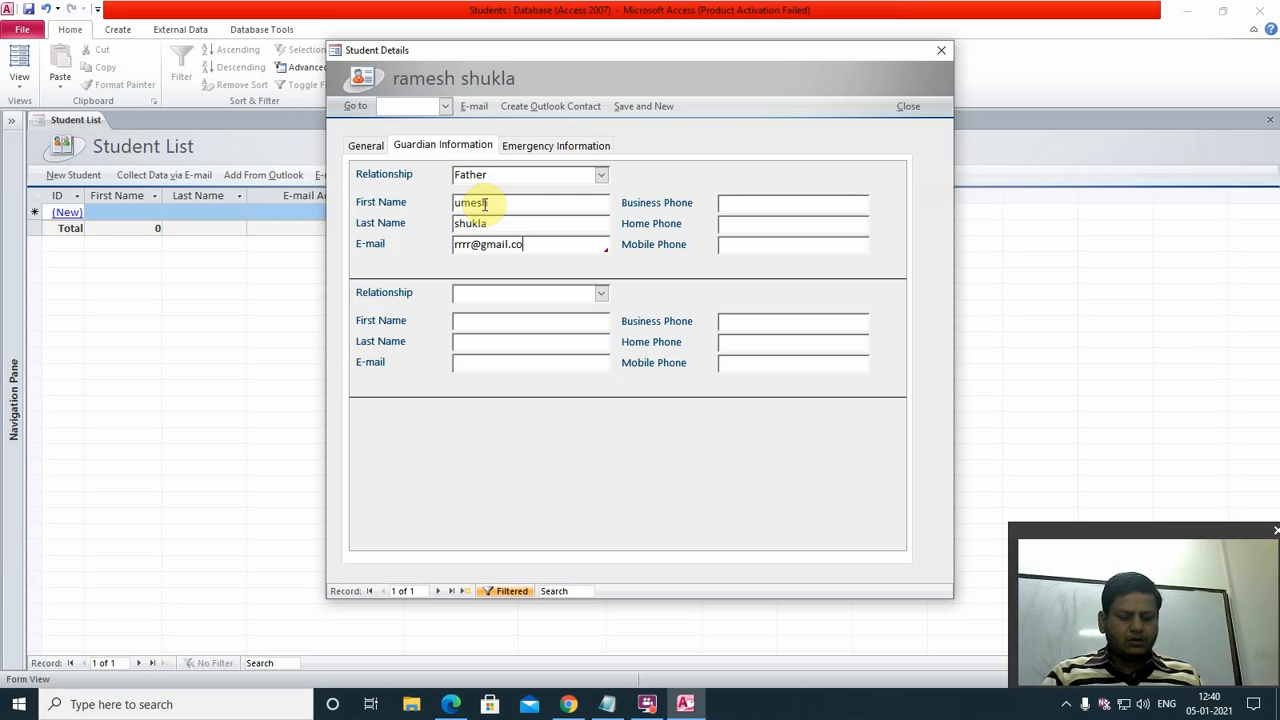
{"action": "type", "text": "m"}
- Fill in the guardian's business, home and mobile phone numbers
{"action": "key", "text": "Tab"}
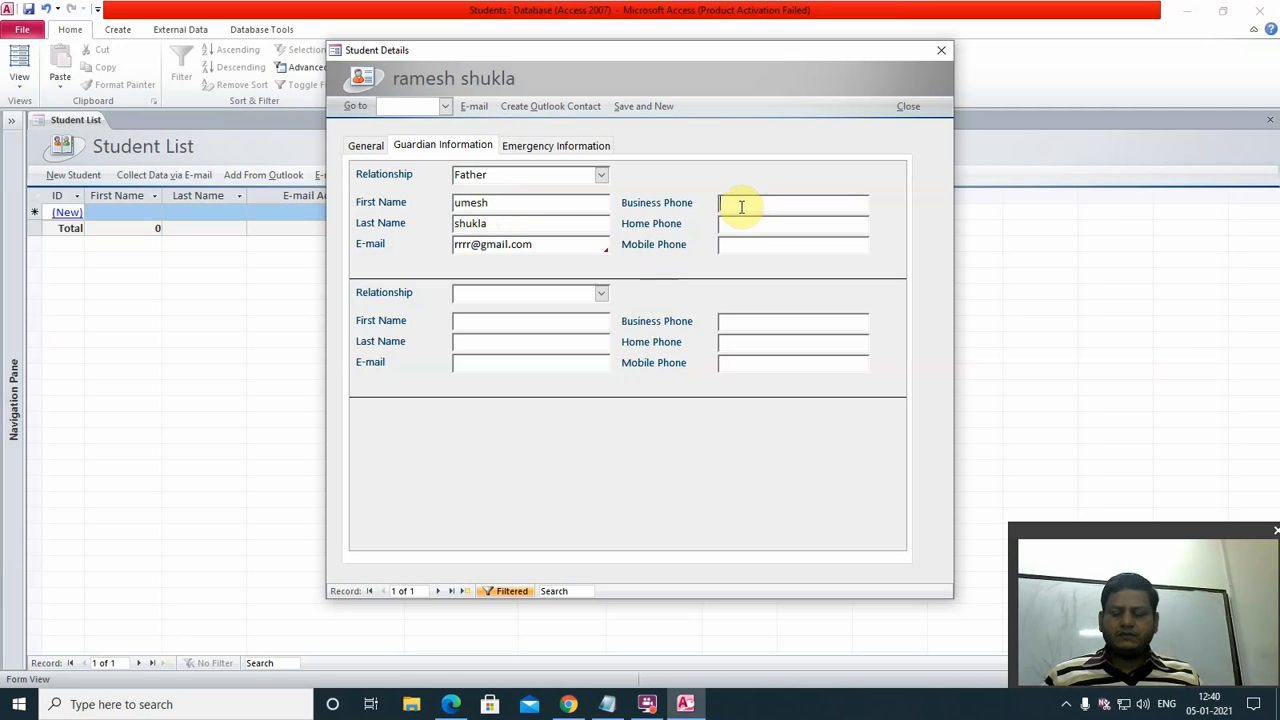
{"action": "key", "text": "Tab"}
{"action": "type", "text": "545"}
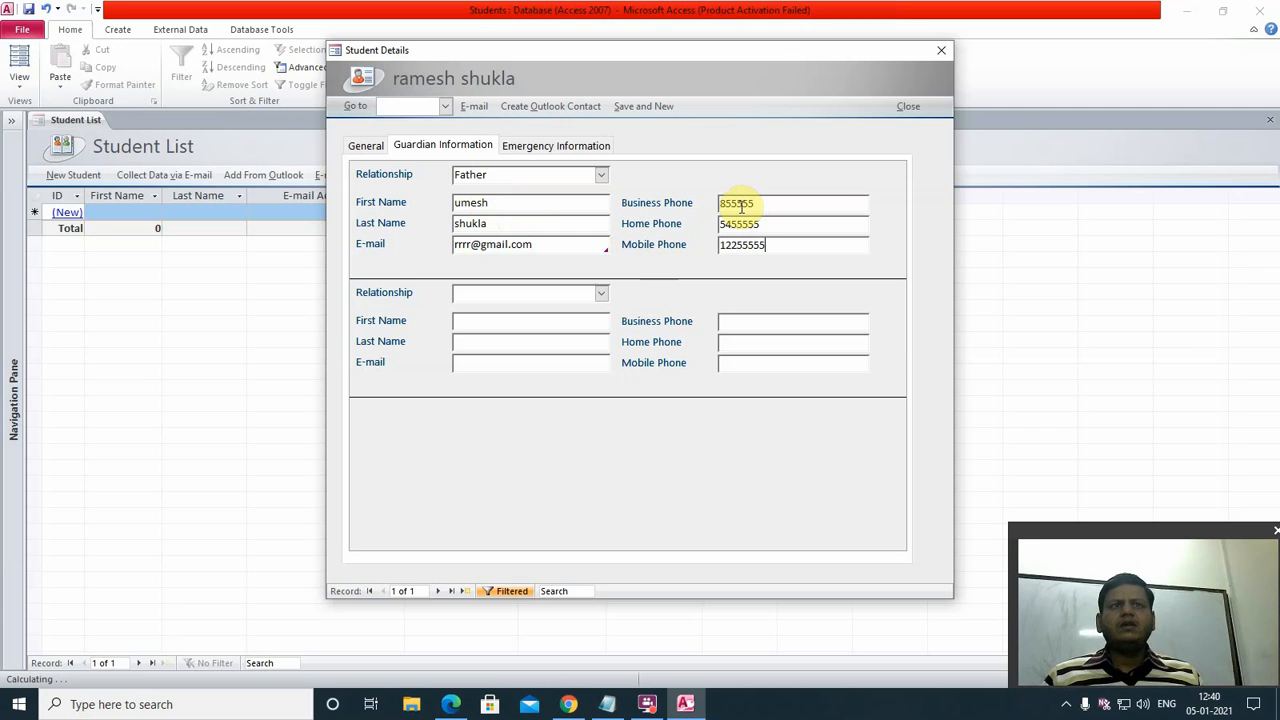
- Add a second guardian to the student record with the relationship Mother
{"action": "left_click", "coordinate": [601, 297]}
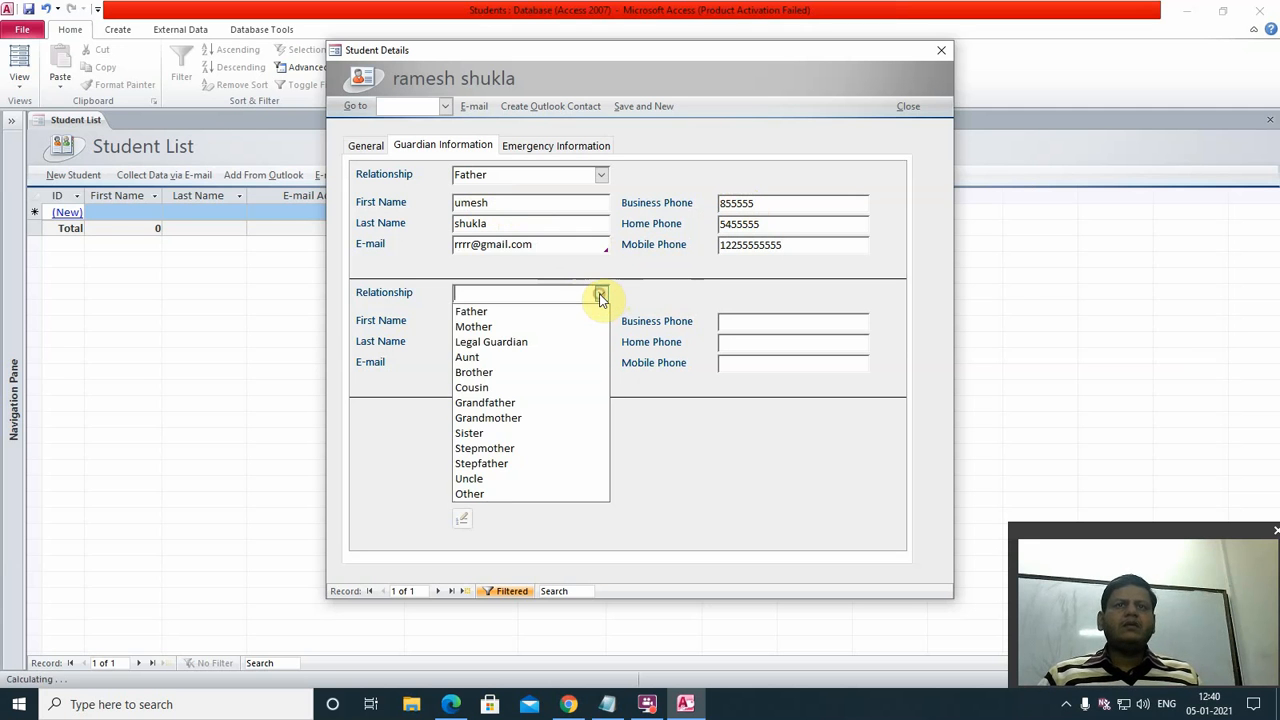
{"action": "left_click", "coordinate": [524, 327]}
{"action": "left_click", "coordinate": [510, 322]}
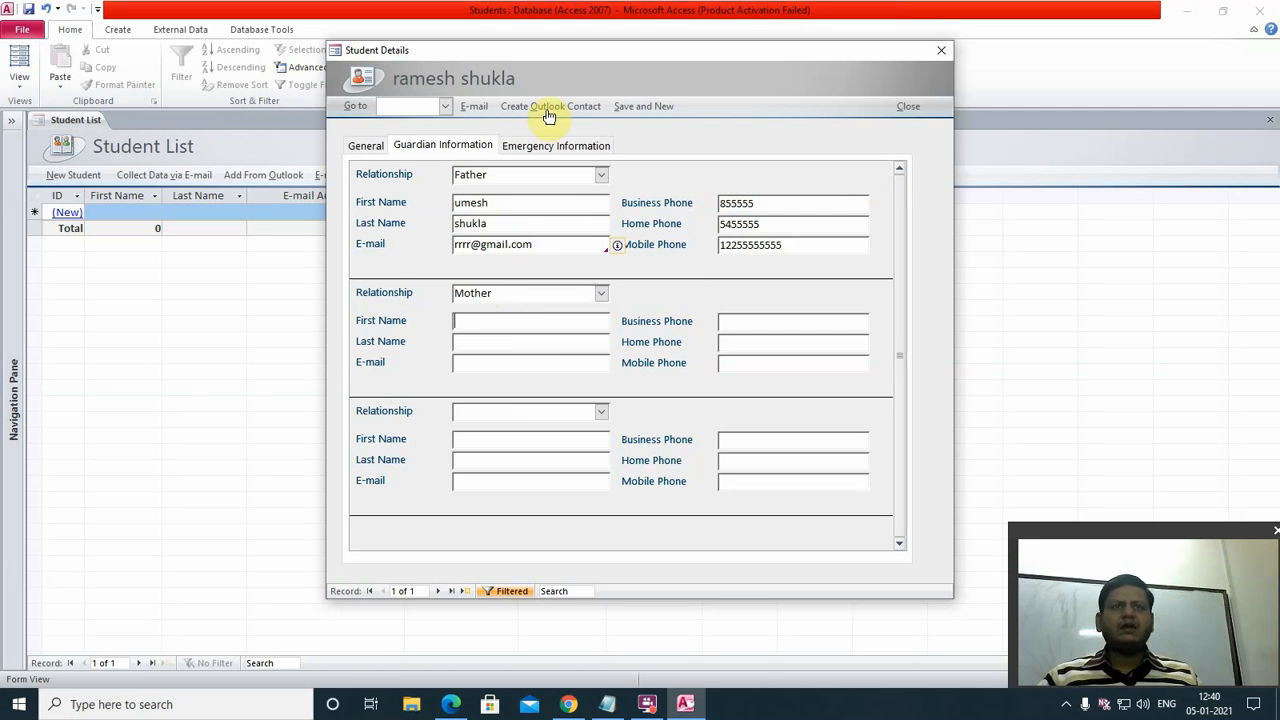
- Fill in the emergency contact's name and two phone numbers with the relationship Parent, plus the physician's name and phone number
{"action": "left_click", "coordinate": [529, 144]}
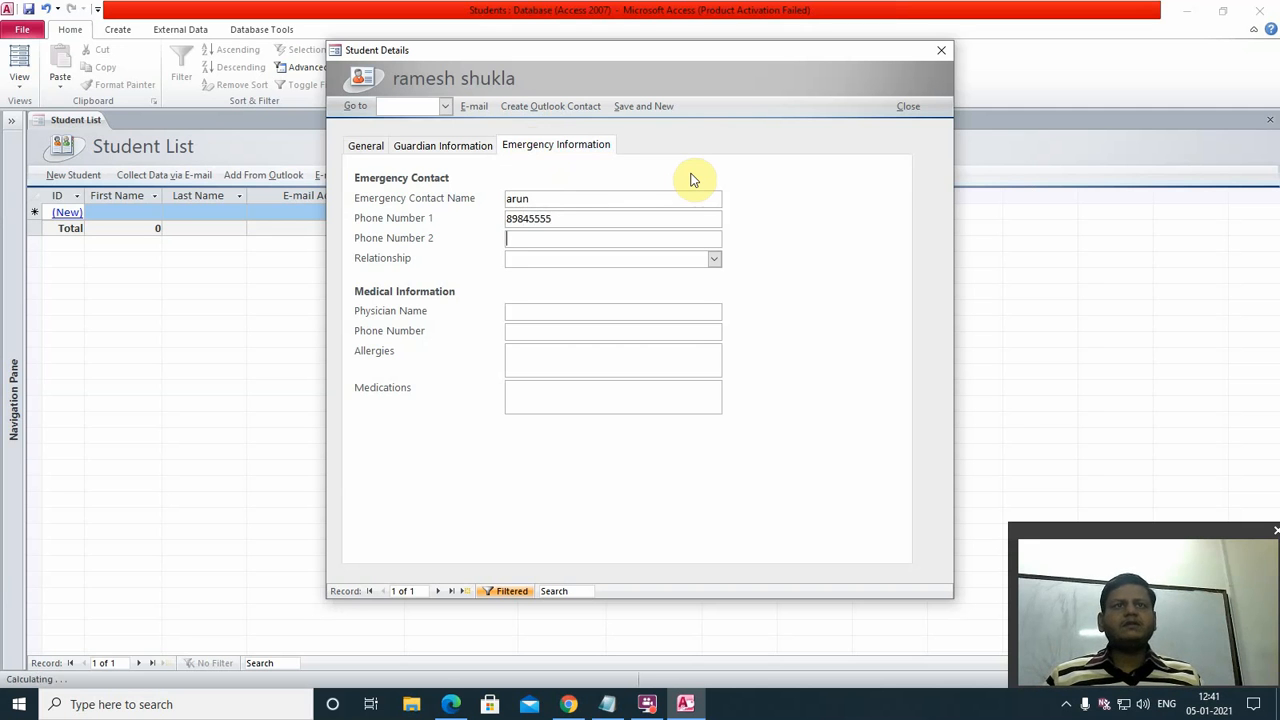
{"action": "left_click", "coordinate": [713, 258]}
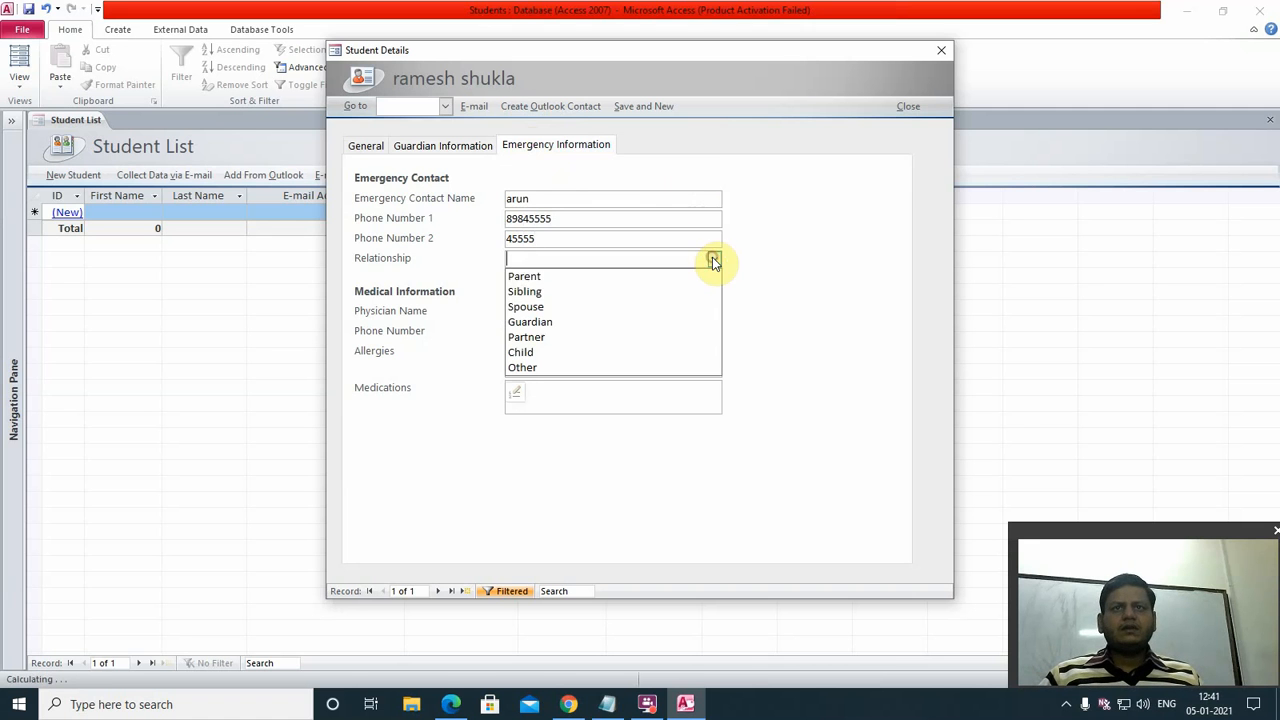
{"action": "left_click", "coordinate": [565, 285]}
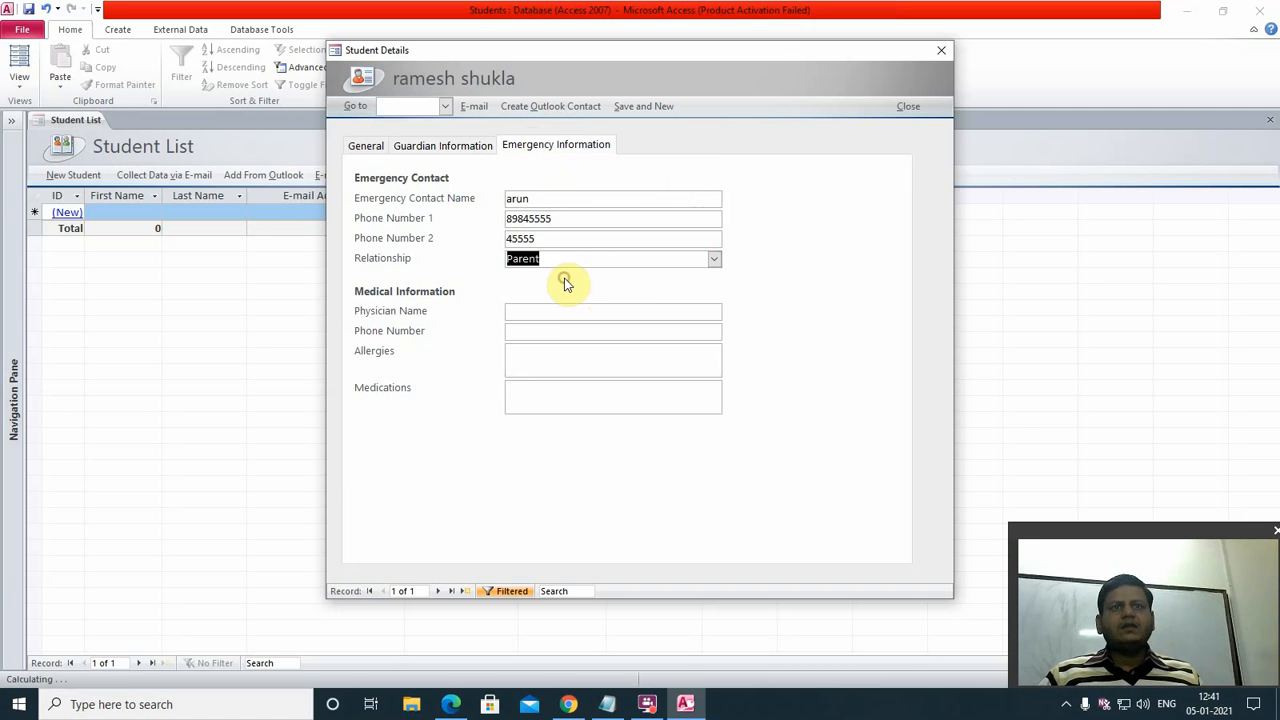
{"action": "left_click", "coordinate": [537, 315]}
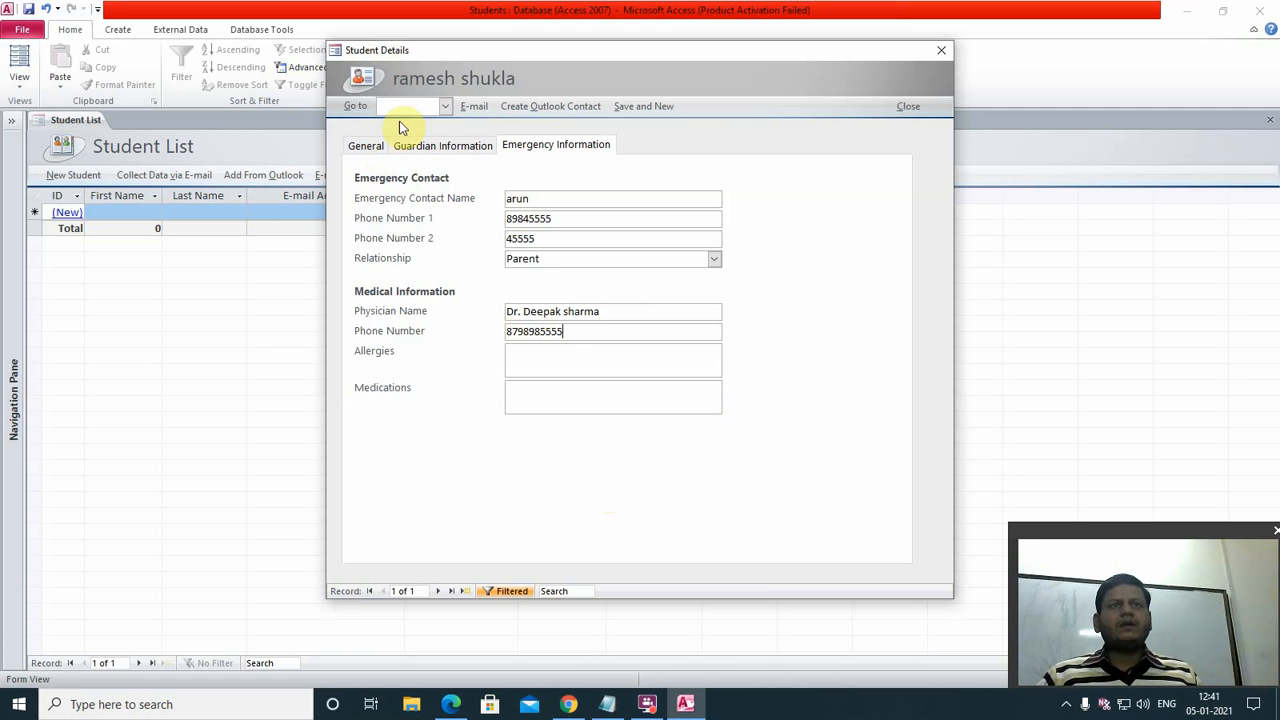
- Review the student's general, guardian and emergency details, and save the record, starting a new blank one
{"action": "left_click", "coordinate": [445, 107]}
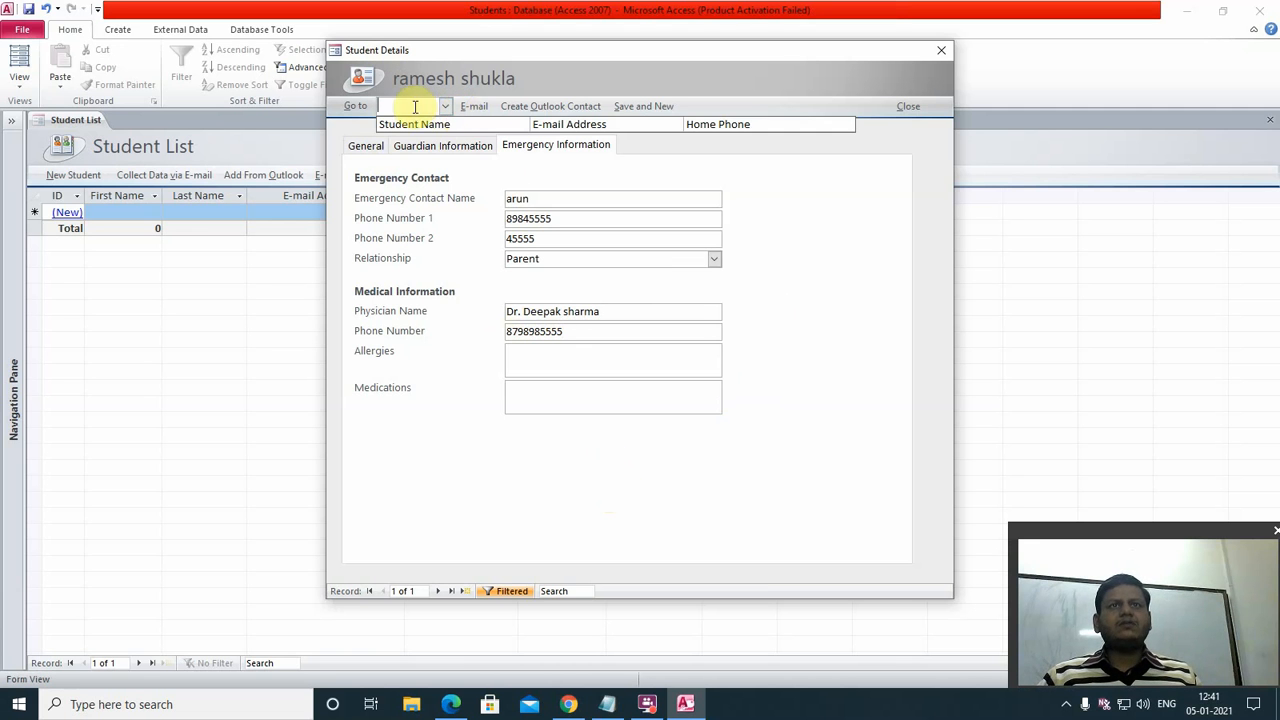
{"action": "left_click", "coordinate": [850, 273]}
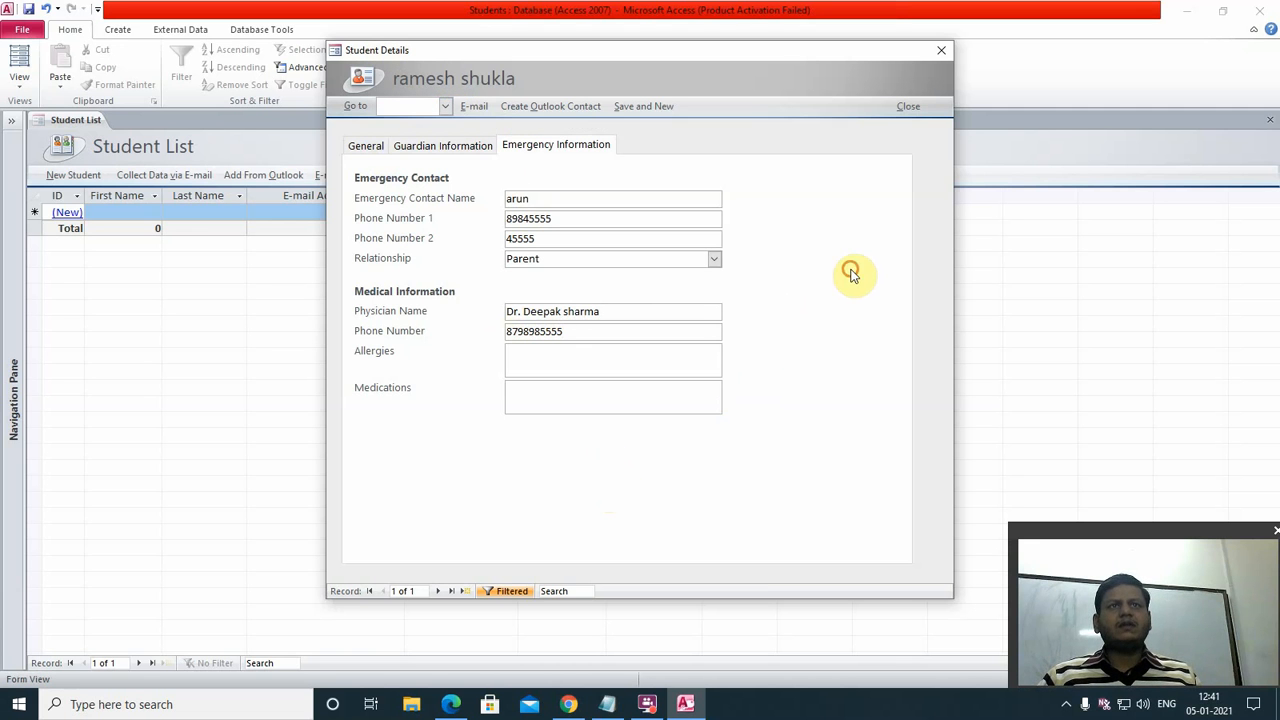
{"action": "left_click", "coordinate": [368, 146]}
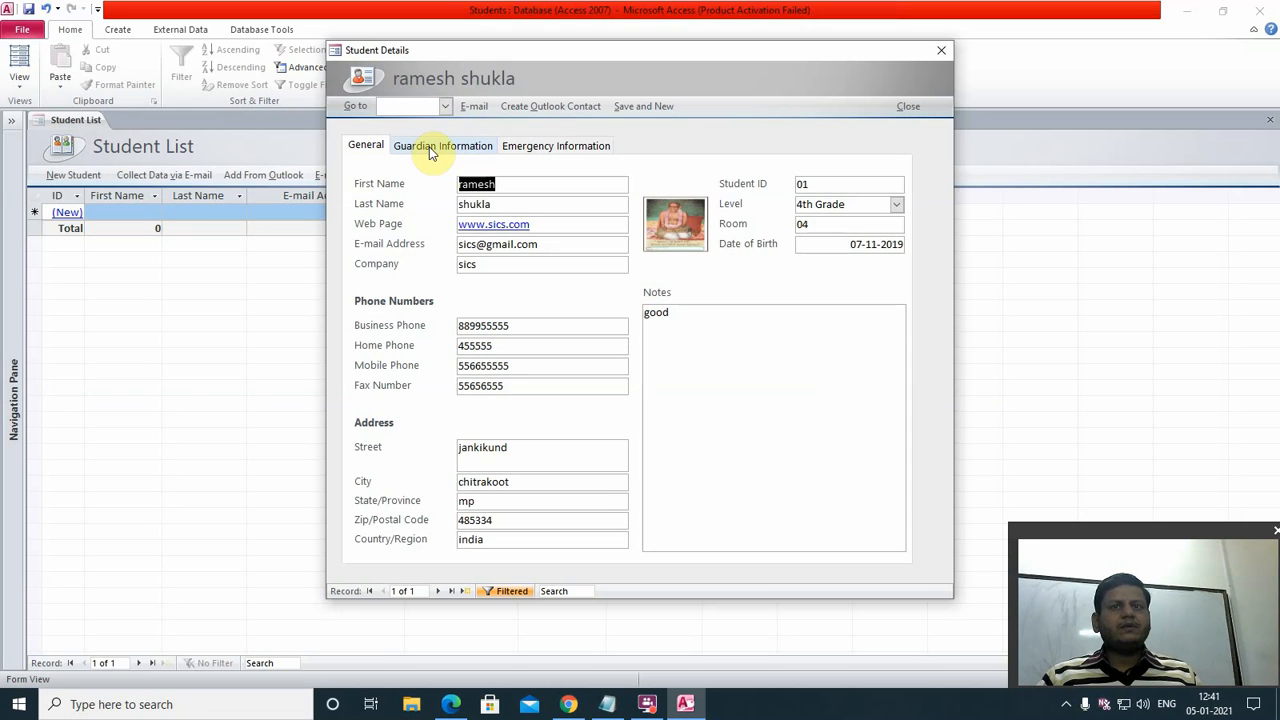
{"action": "left_click", "coordinate": [431, 148]}
{"action": "left_click", "coordinate": [536, 148]}
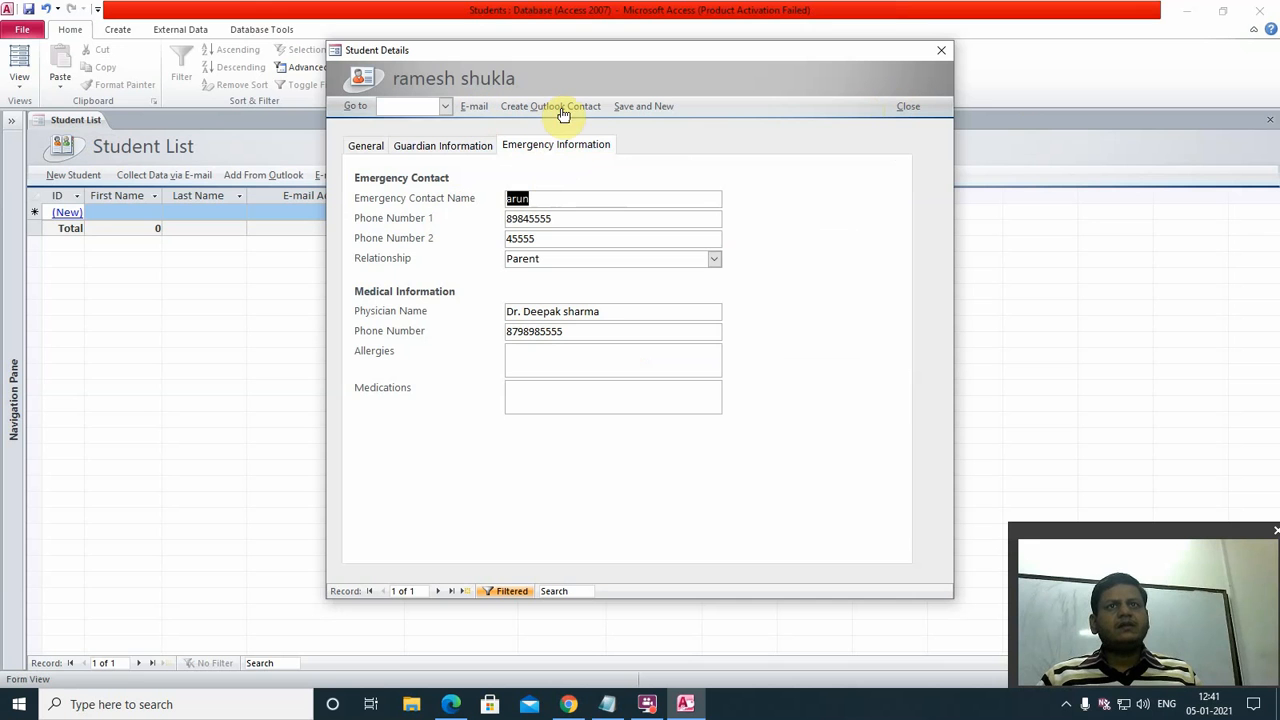
{"action": "left_click", "coordinate": [642, 110]}
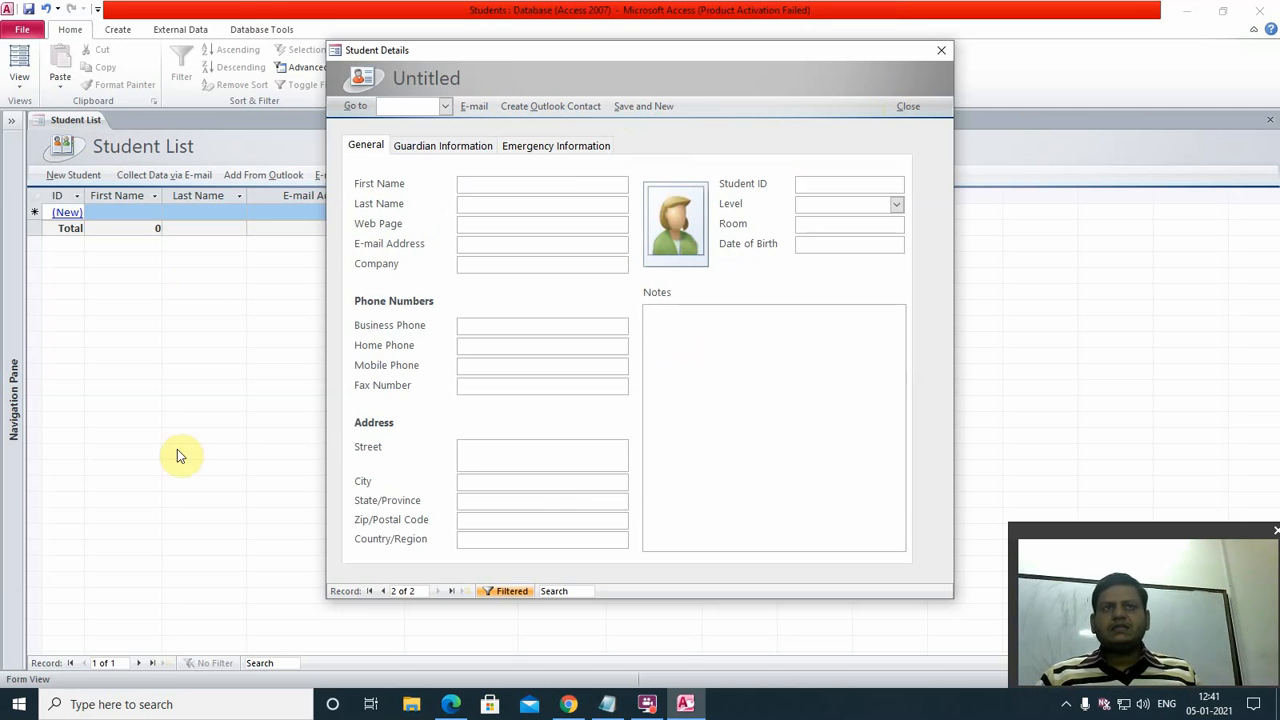
- Go back to the saved student record and examine its guardian and emergency information
{"action": "left_click", "coordinate": [445, 106]}
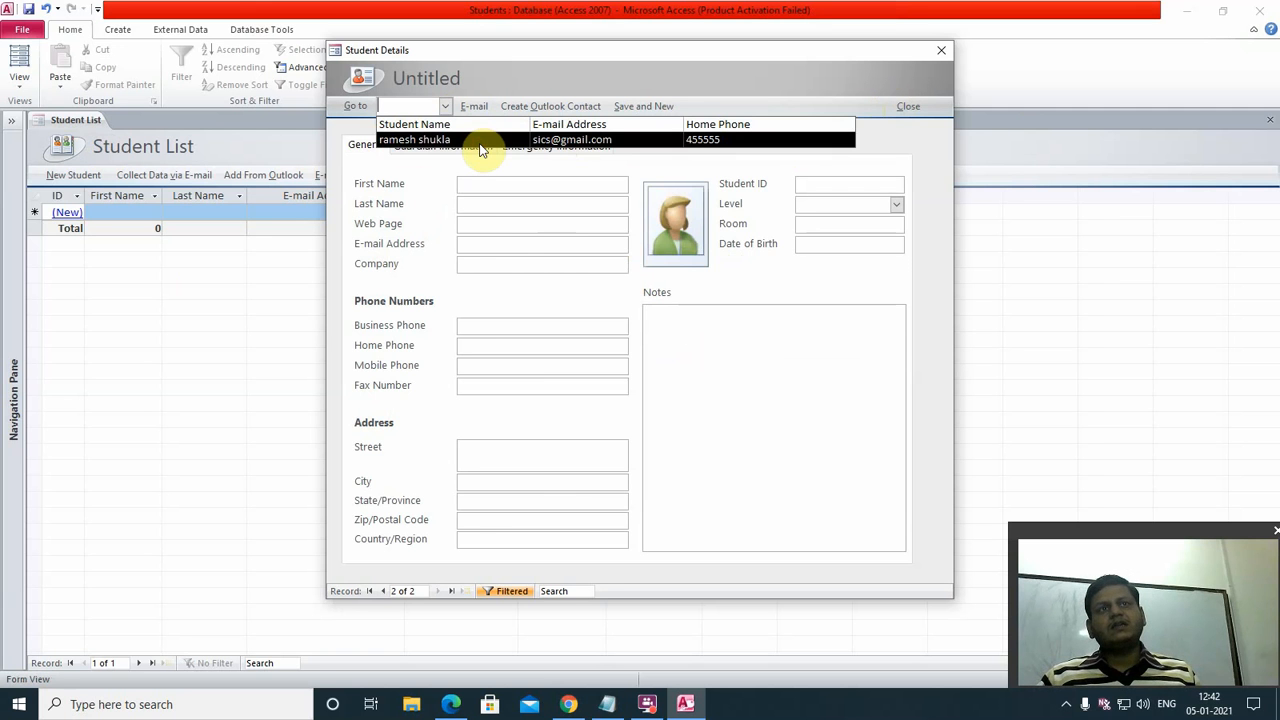
{"action": "left_click", "coordinate": [479, 142]}
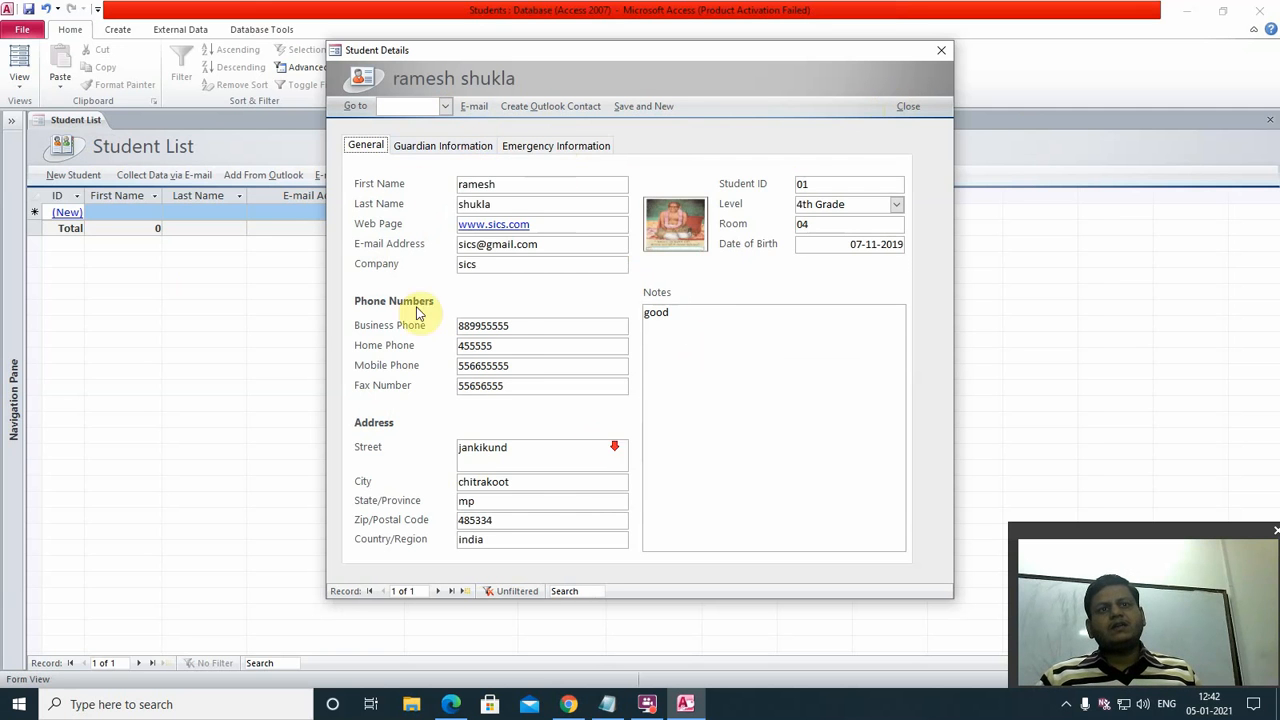
{"action": "left_click", "coordinate": [428, 147]}
{"action": "left_click", "coordinate": [545, 148]}
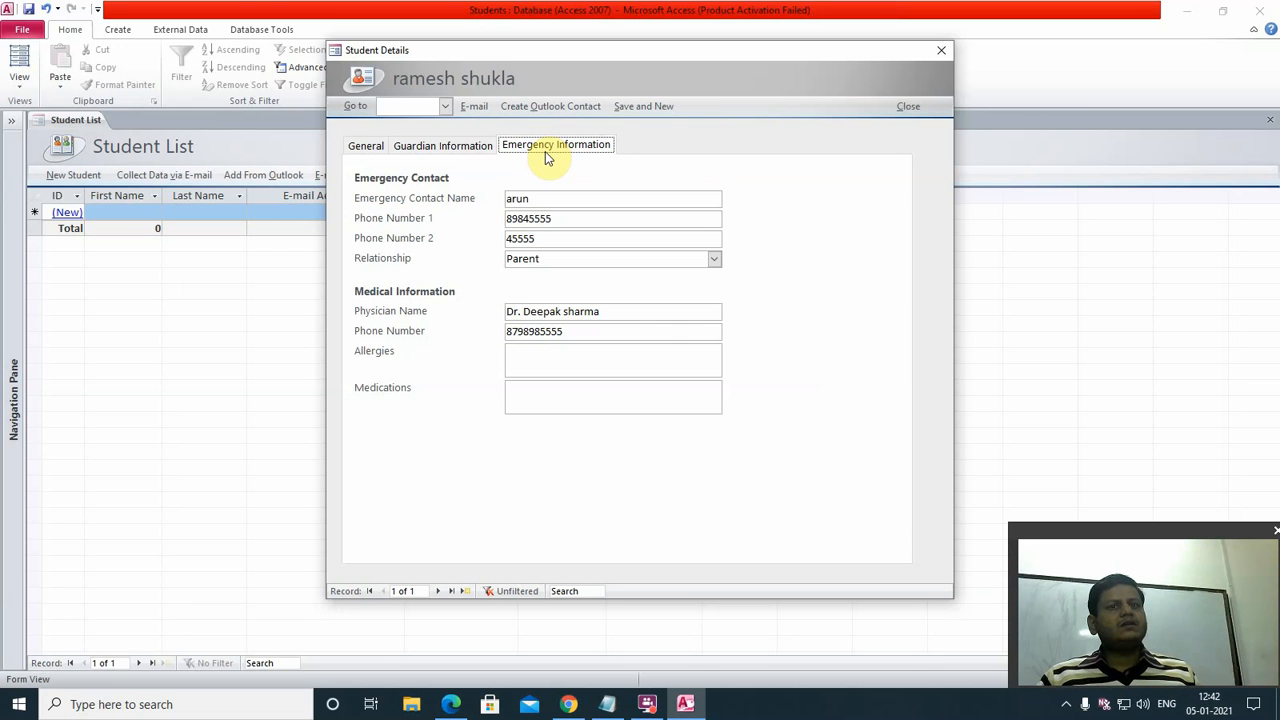
- Try to e-mail the student and create an Outlook contact, dismissing the Outlook message and startup wizard
{"action": "left_click", "coordinate": [474, 106]}
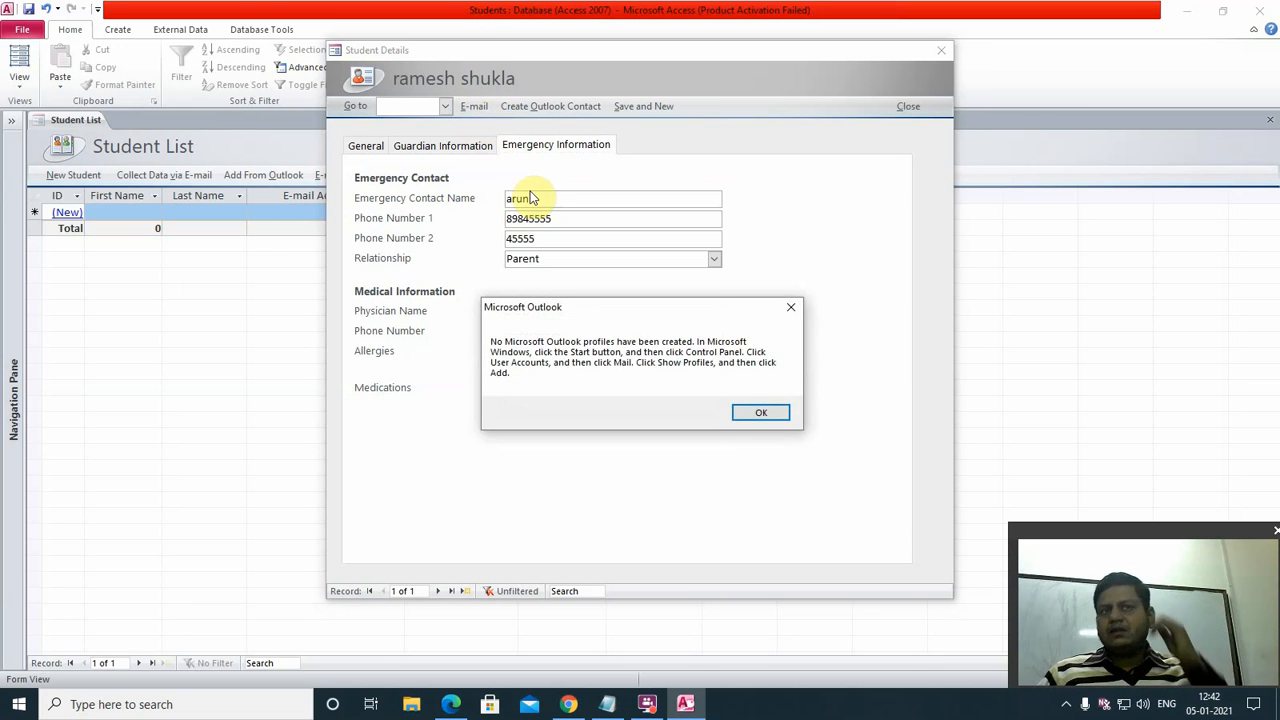
{"action": "left_click", "coordinate": [752, 412]}
{"action": "left_click", "coordinate": [634, 279]}
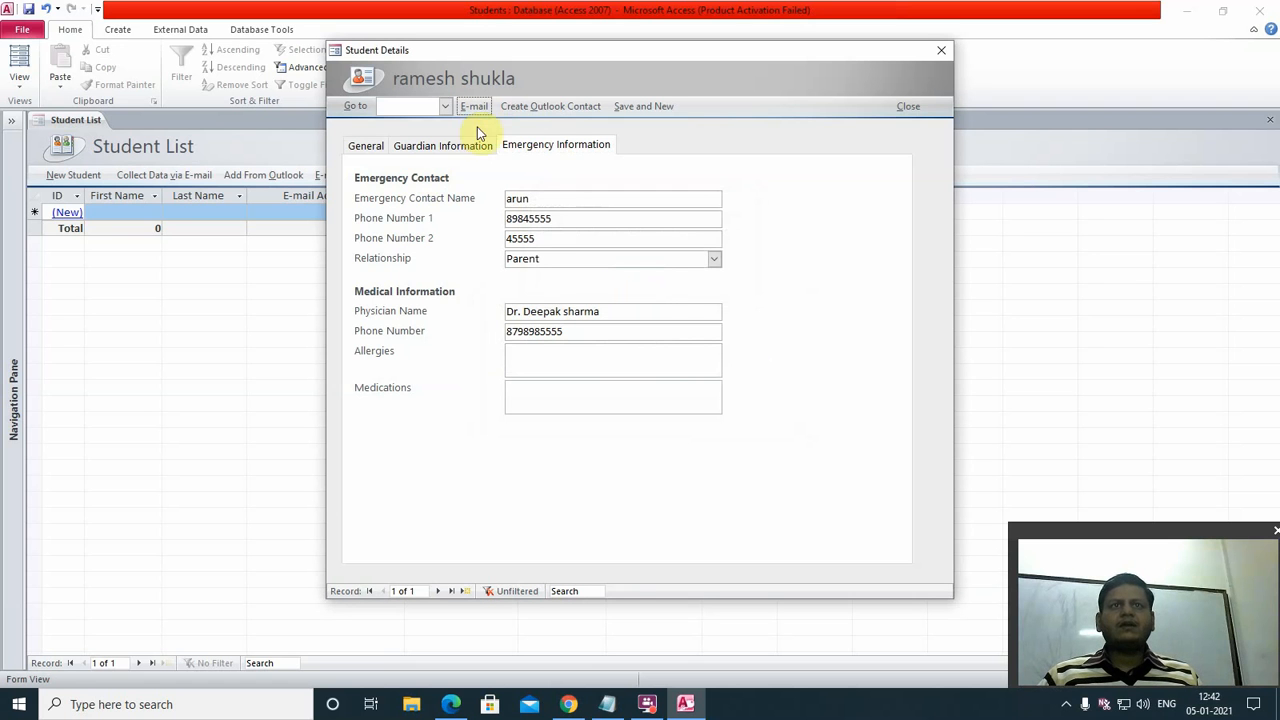
{"action": "left_click", "coordinate": [549, 106]}
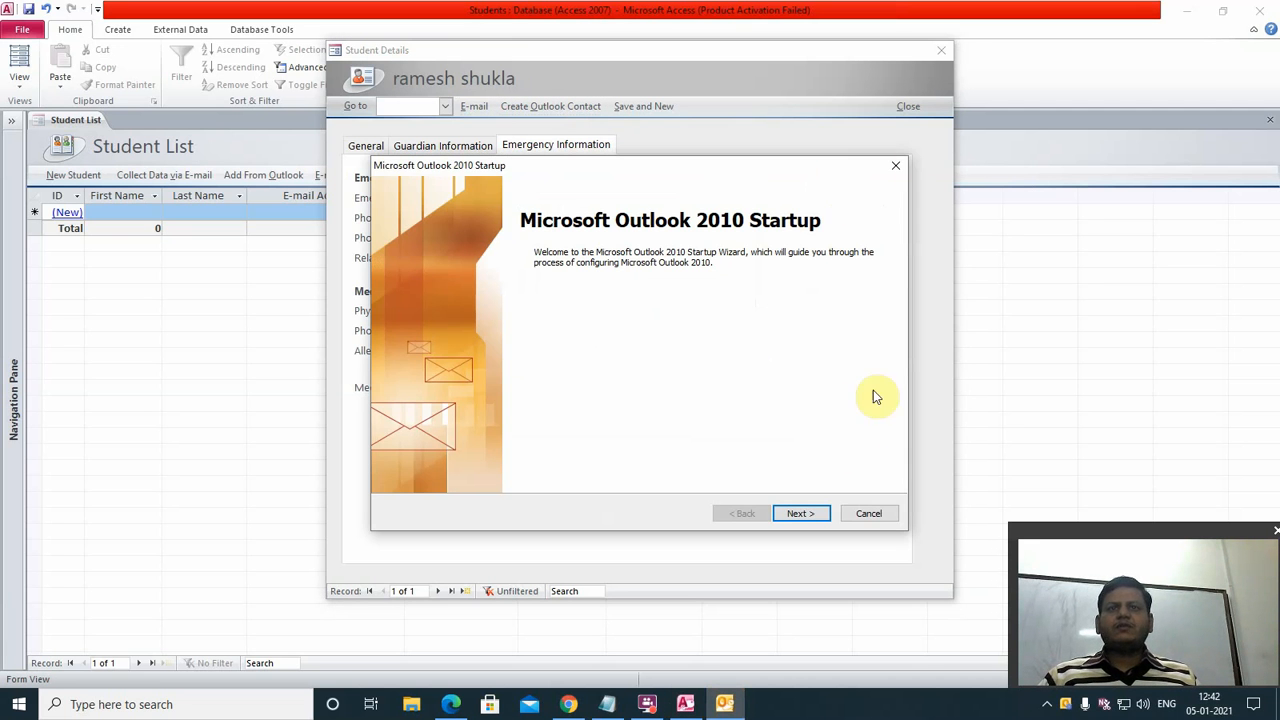
{"action": "left_click", "coordinate": [869, 513]}
{"action": "left_click", "coordinate": [690, 403]}
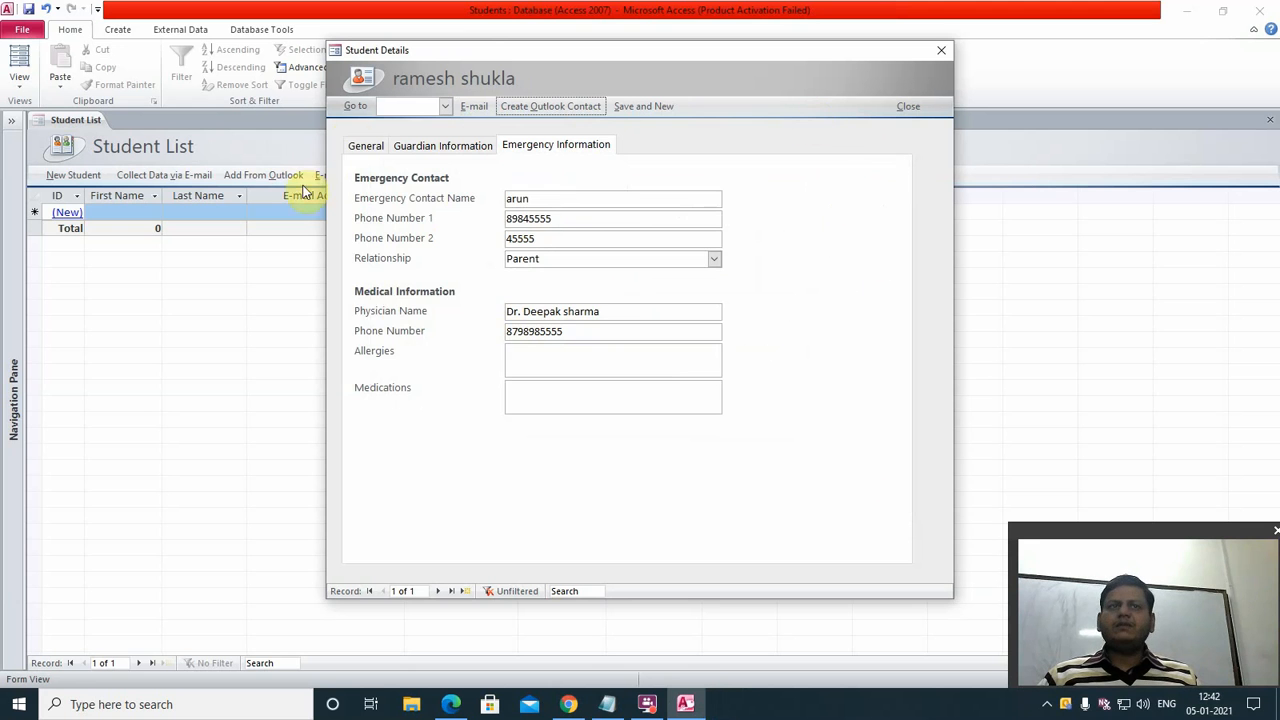
- Show the student's general details again and close the Student Details form to return to the Student List
{"action": "left_click", "coordinate": [365, 145]}
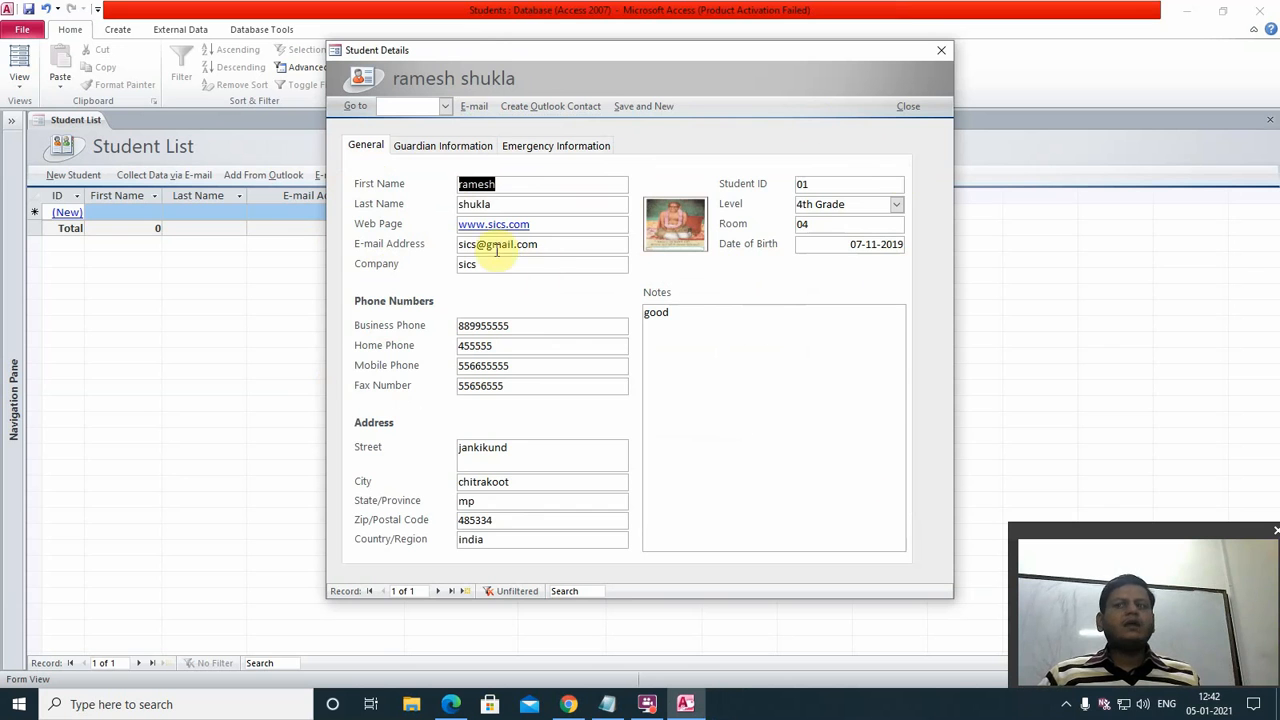
{"action": "left_click", "coordinate": [941, 50]}
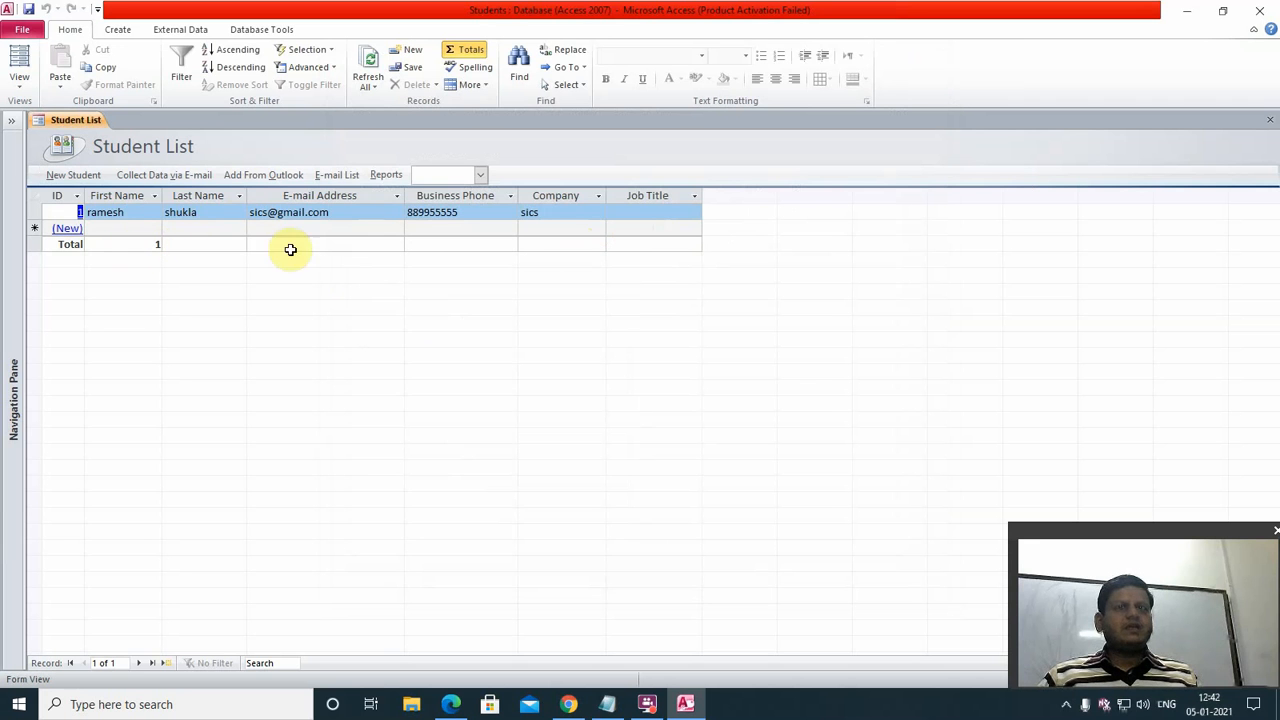
{"action": "left_click", "coordinate": [122, 255]}
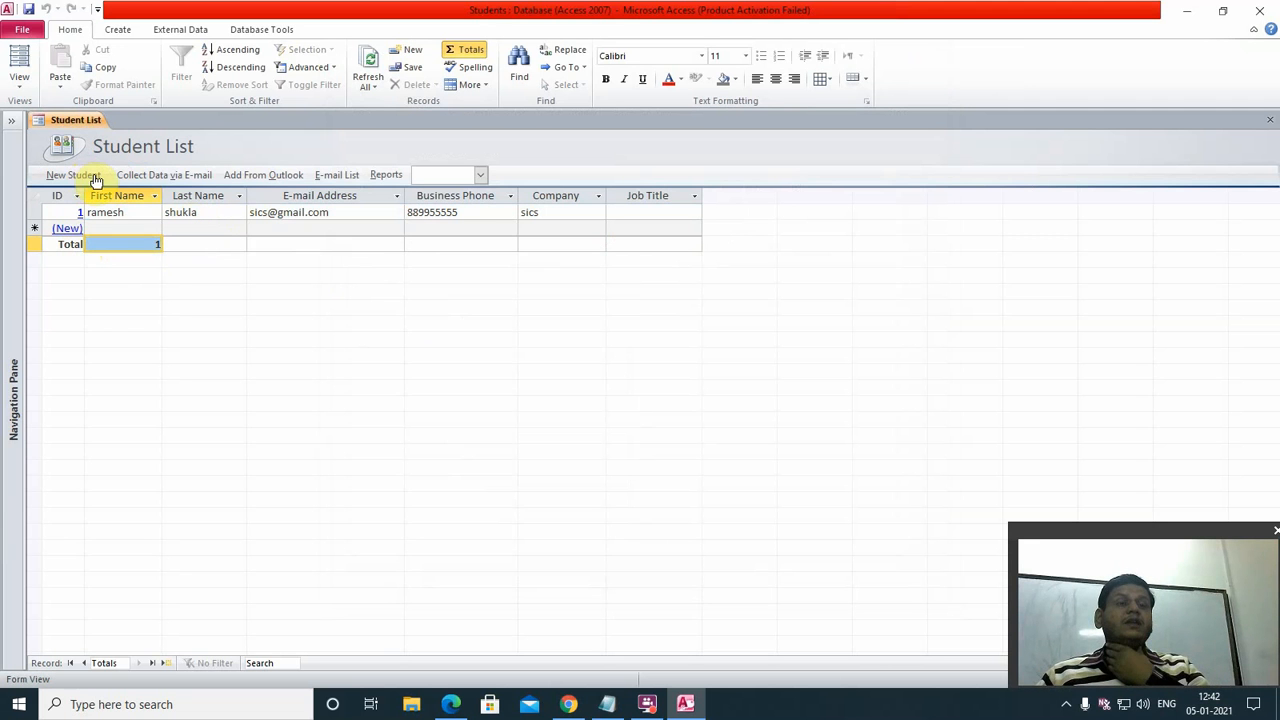
- View the All Students report and the Guardian Information report from the Student List
{"action": "left_click", "coordinate": [481, 176]}
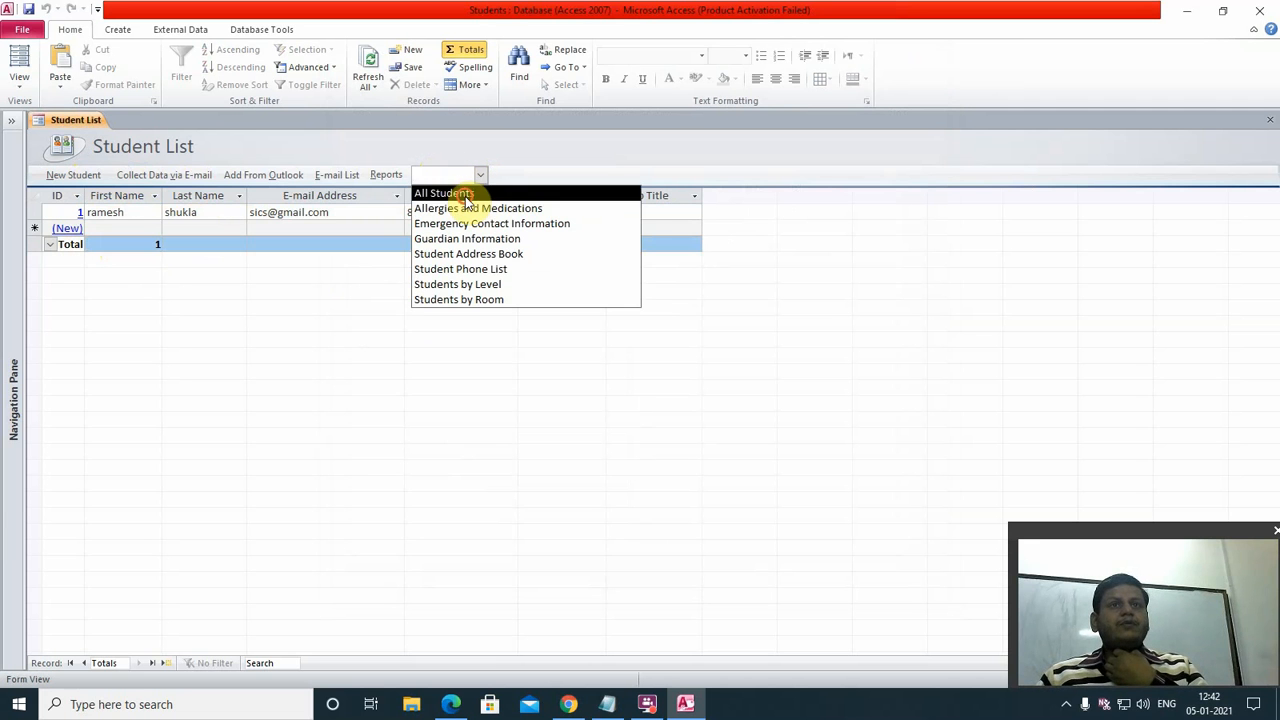
{"action": "left_click", "coordinate": [466, 198]}
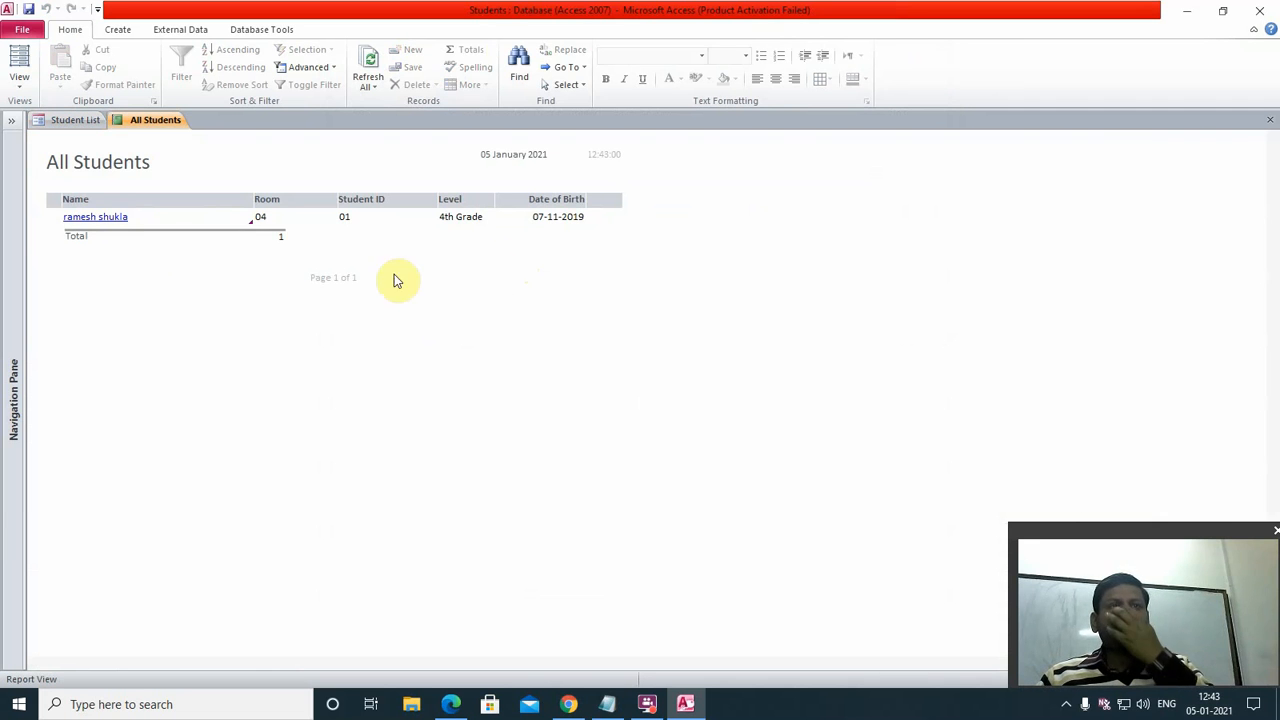
{"action": "left_click", "coordinate": [266, 217]}
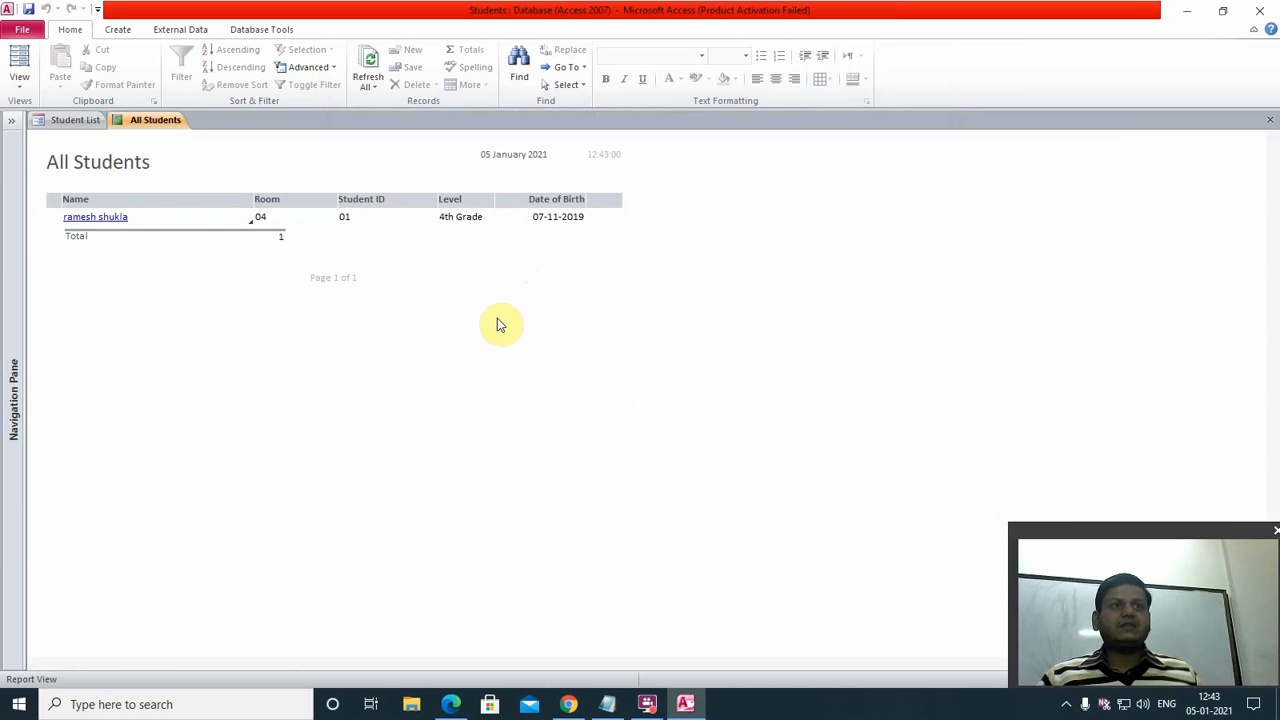
{"action": "left_click", "coordinate": [90, 124]}
{"action": "left_click", "coordinate": [481, 175]}
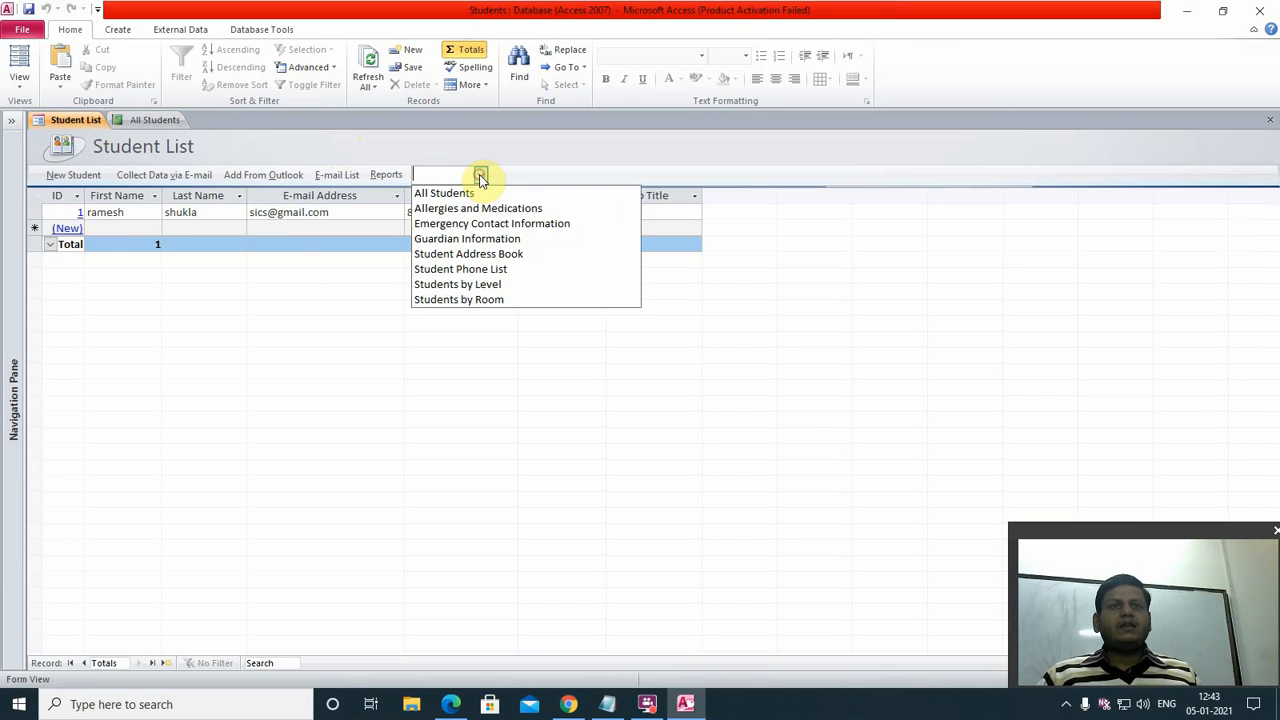
{"action": "left_click", "coordinate": [509, 240]}
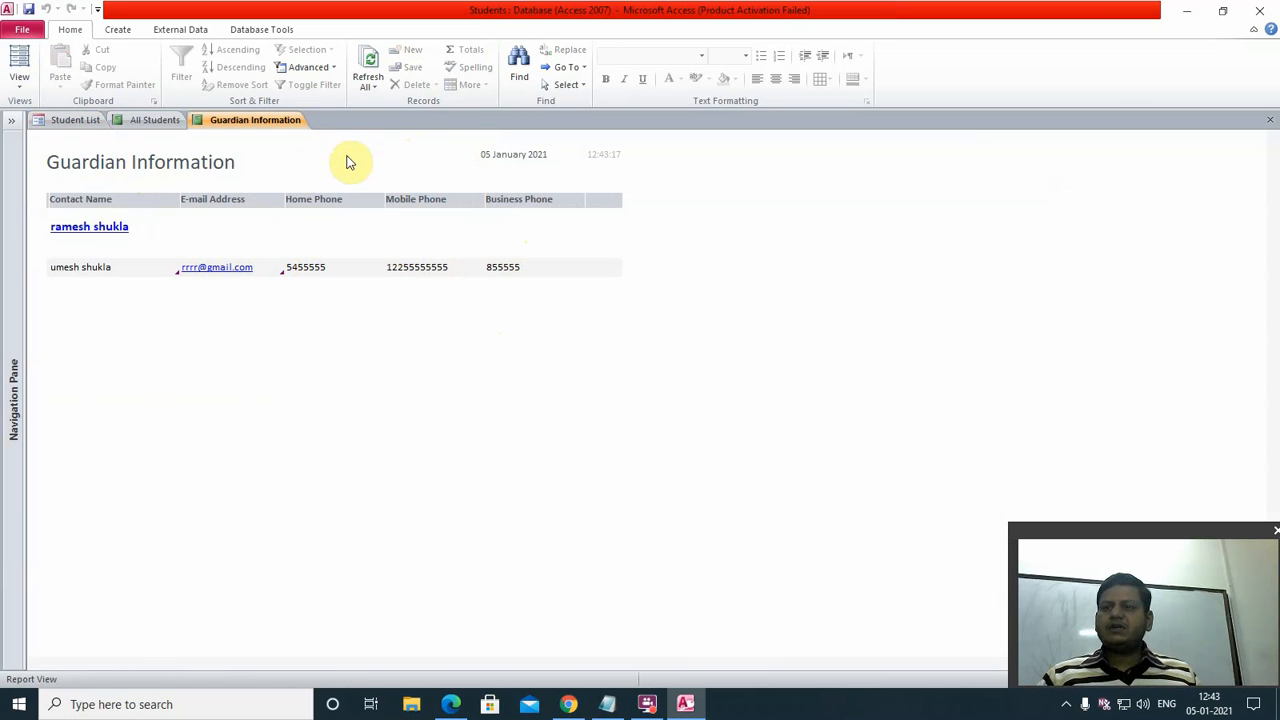
- Close the Guardian Information and All Students reports and the Student List form
{"action": "right_click", "coordinate": [252, 127]}
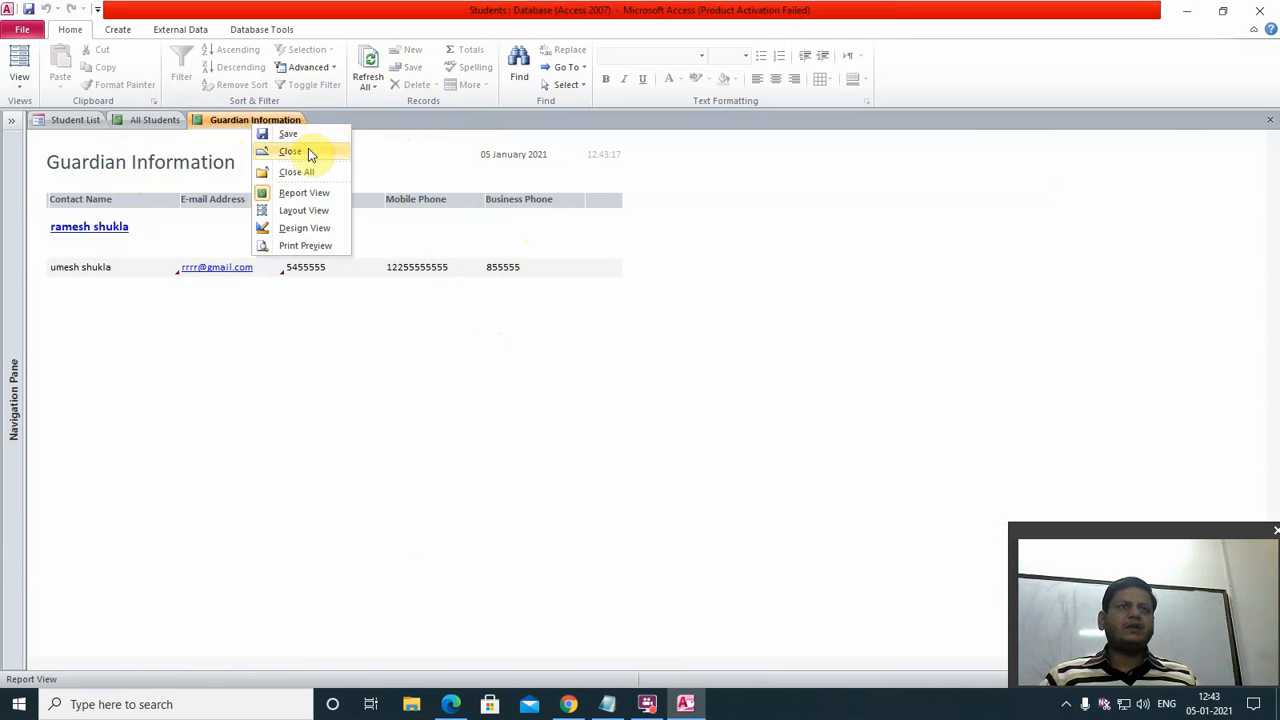
{"action": "left_click", "coordinate": [297, 155]}
{"action": "right_click", "coordinate": [161, 124]}
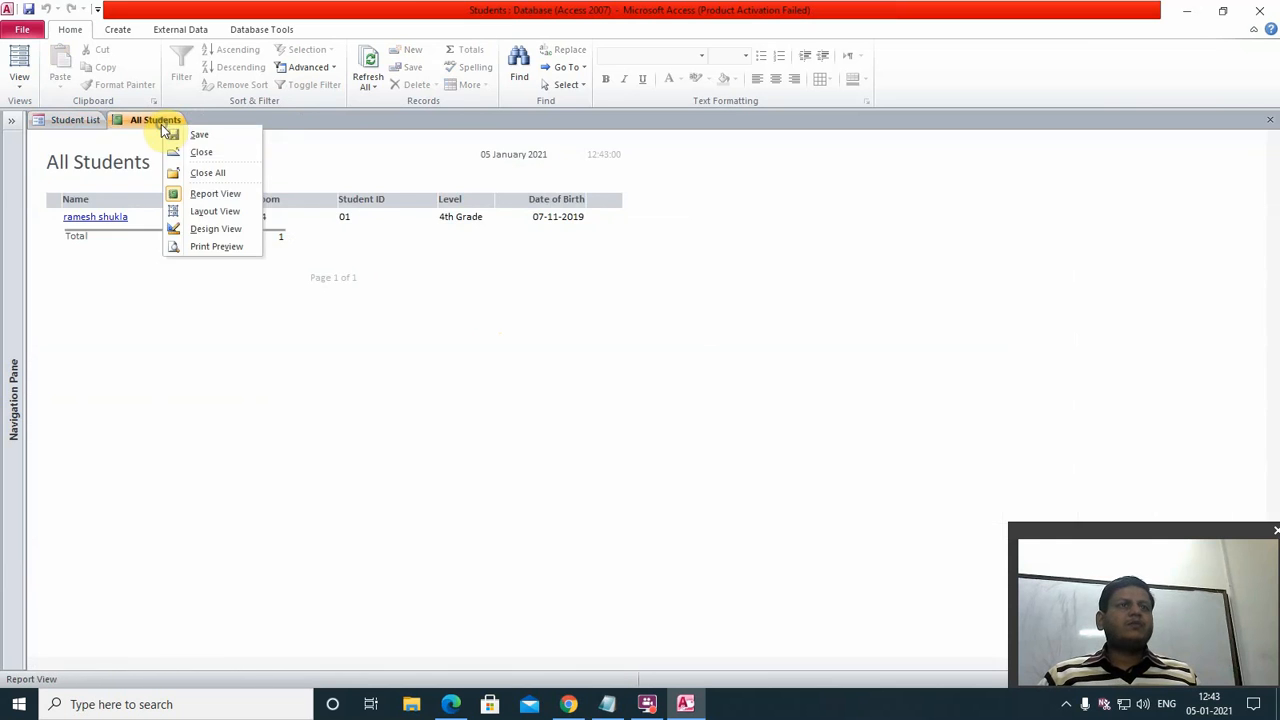
{"action": "left_click", "coordinate": [202, 158]}
{"action": "left_click", "coordinate": [1270, 120]}
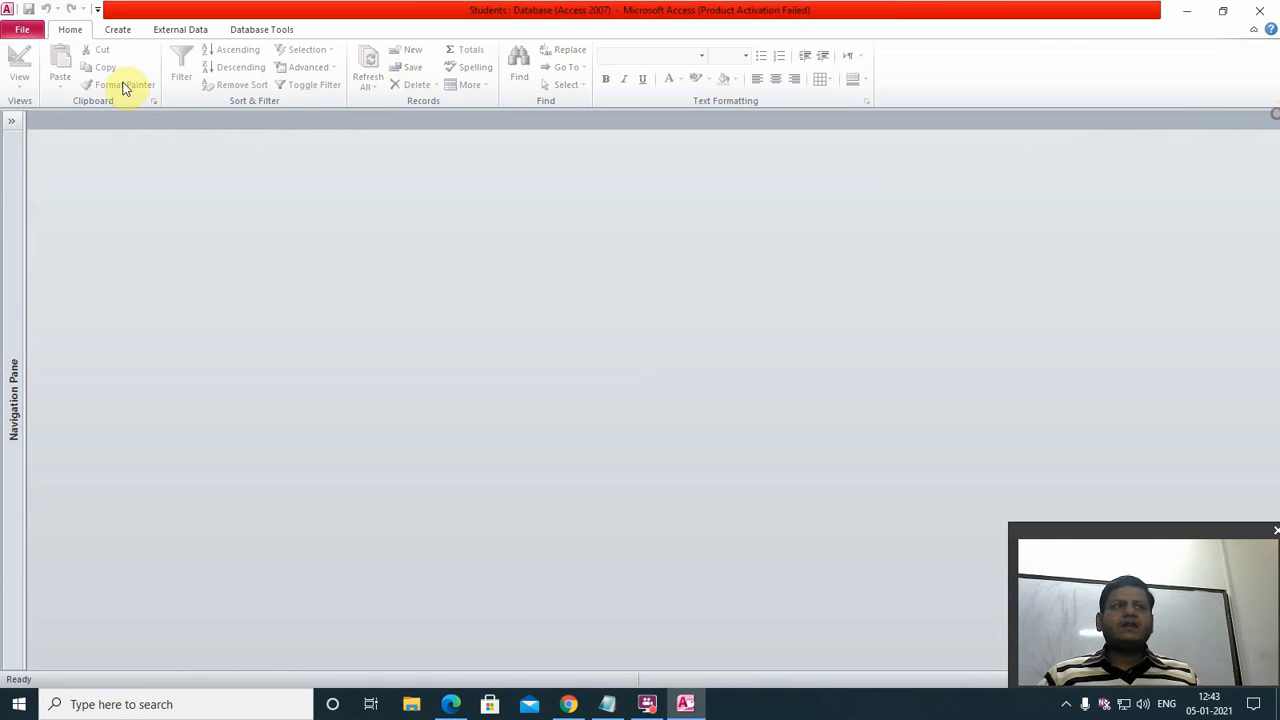
- Create a new database named Faculty from the Faculty sample template
{"action": "left_click", "coordinate": [22, 31]}
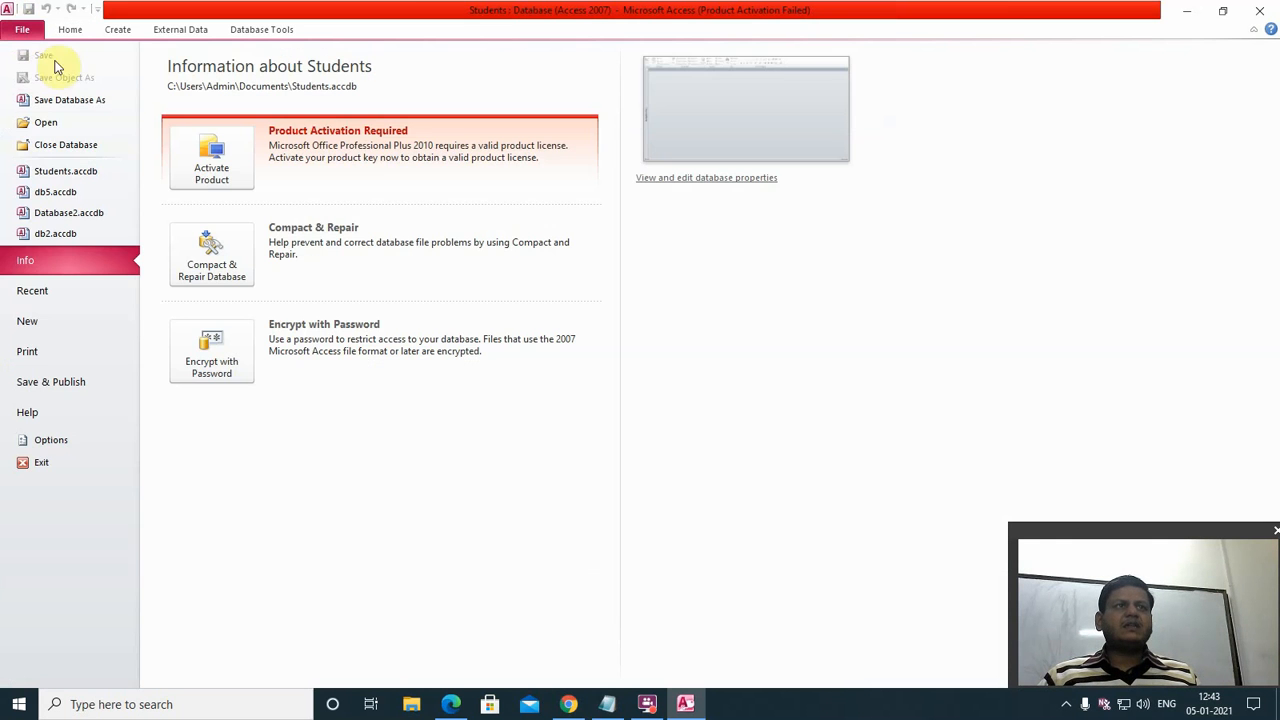
{"action": "left_click", "coordinate": [30, 320]}
{"action": "left_click", "coordinate": [397, 155]}
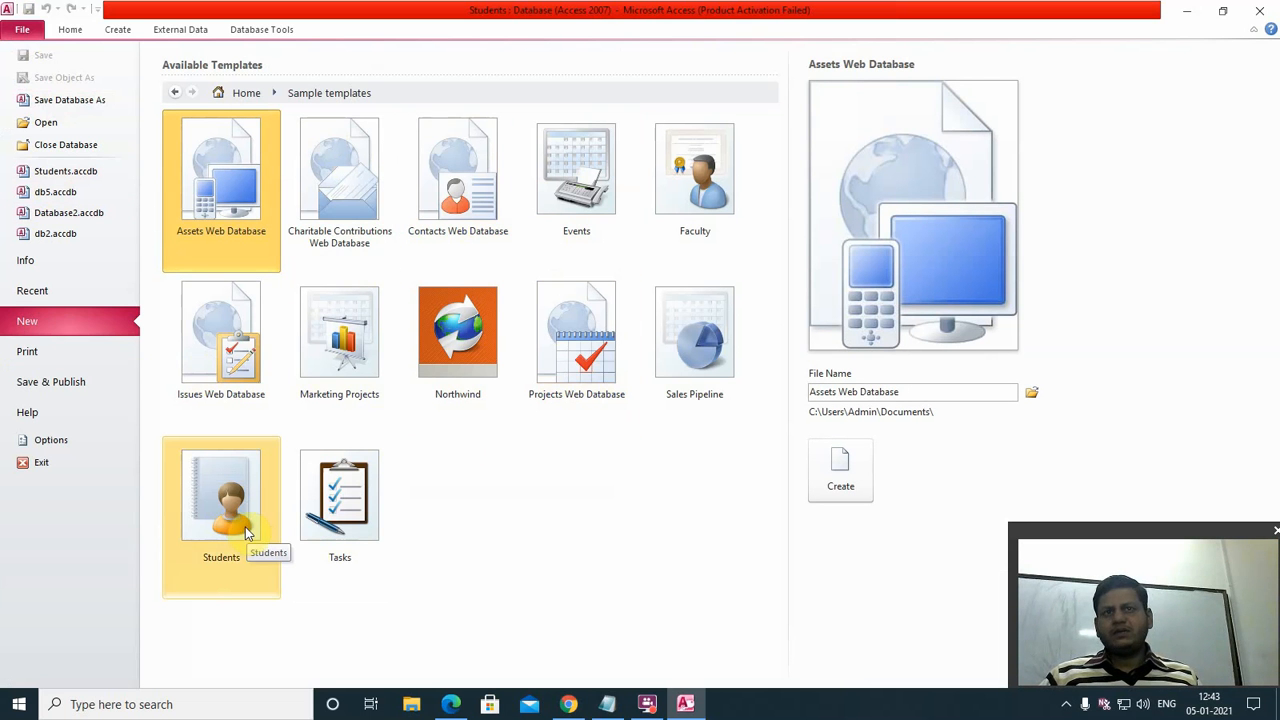
{"action": "left_click", "coordinate": [694, 175]}
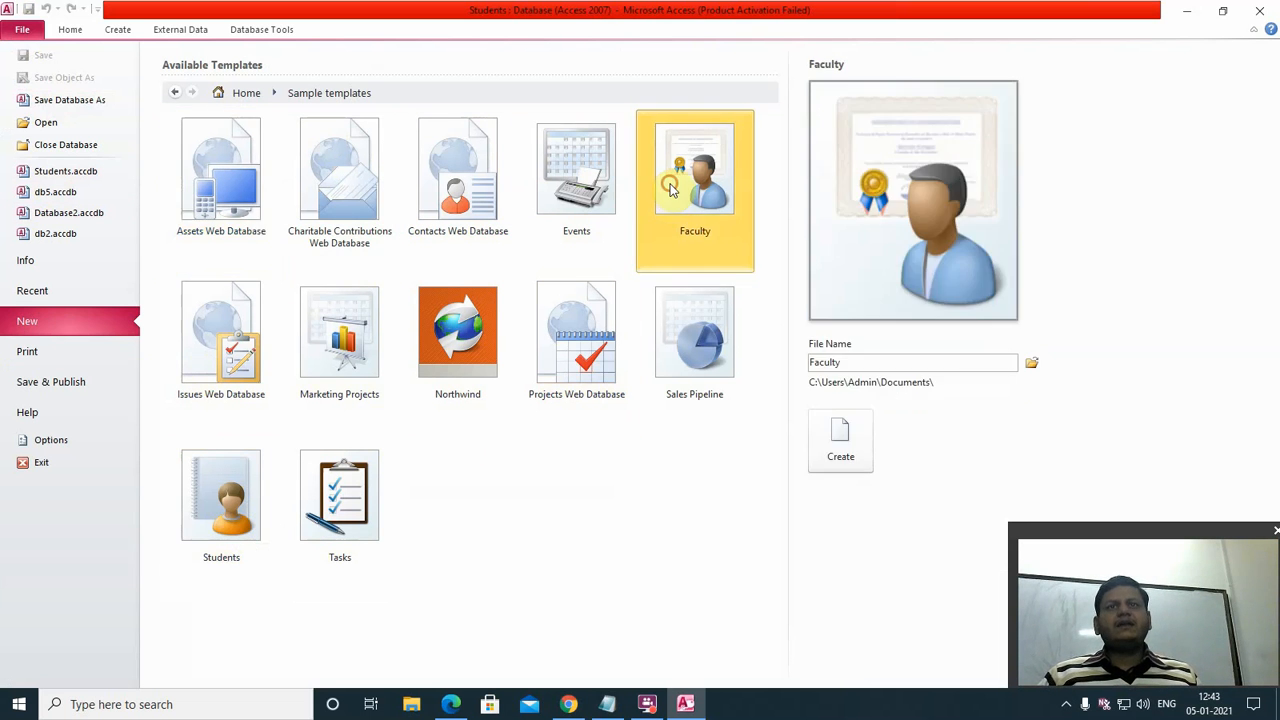
{"action": "left_click", "coordinate": [828, 430]}
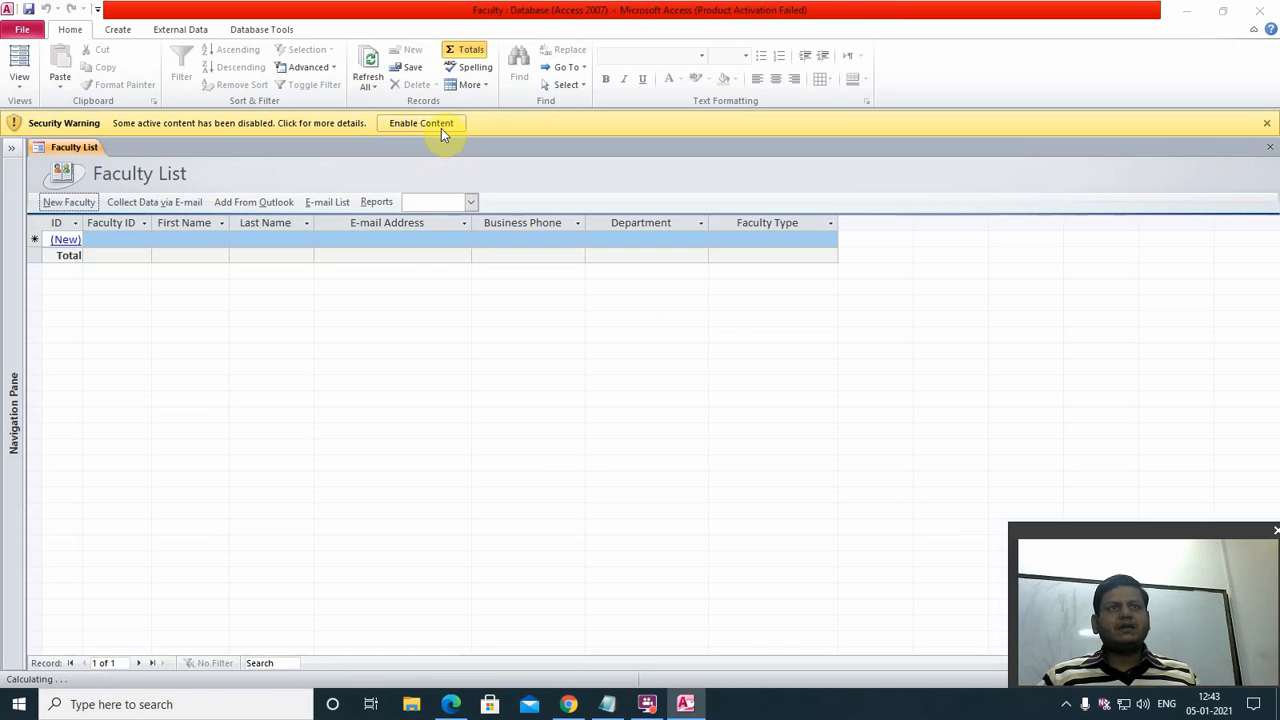
- Enable the Faculty database's disabled content and open a blank new faculty record
{"action": "left_click", "coordinate": [438, 126]}
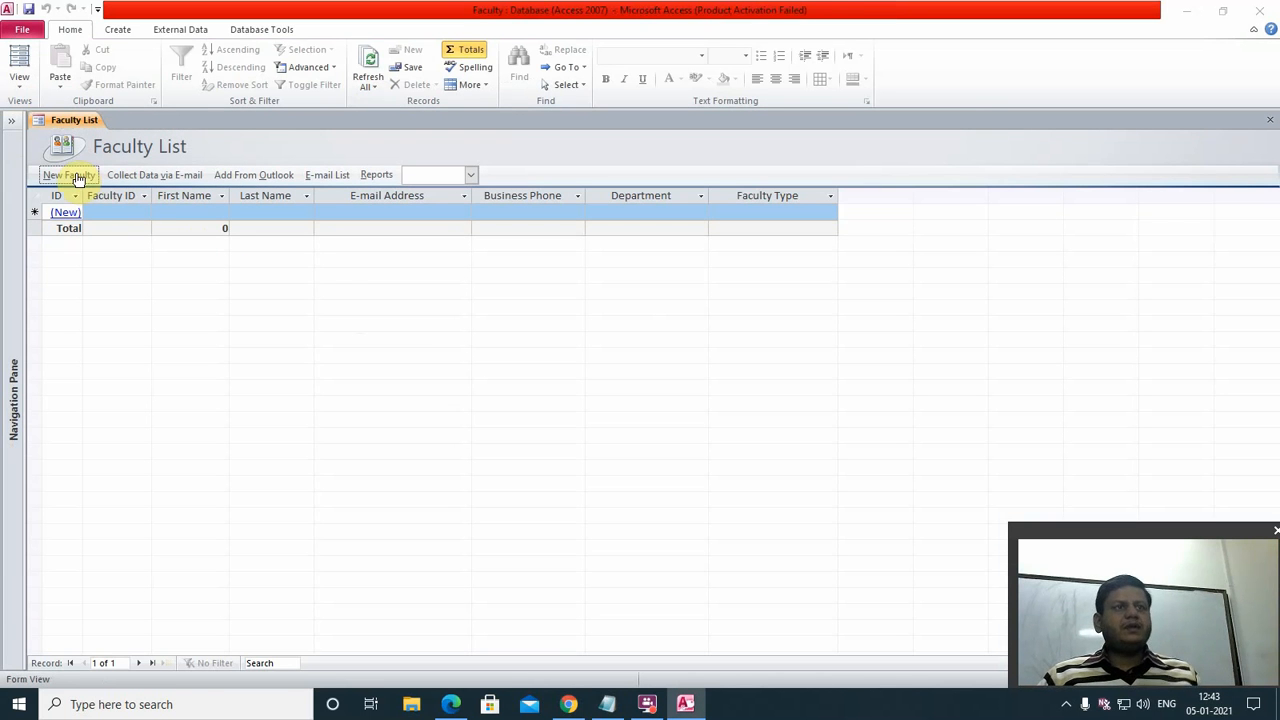
{"action": "left_click", "coordinate": [72, 178]}
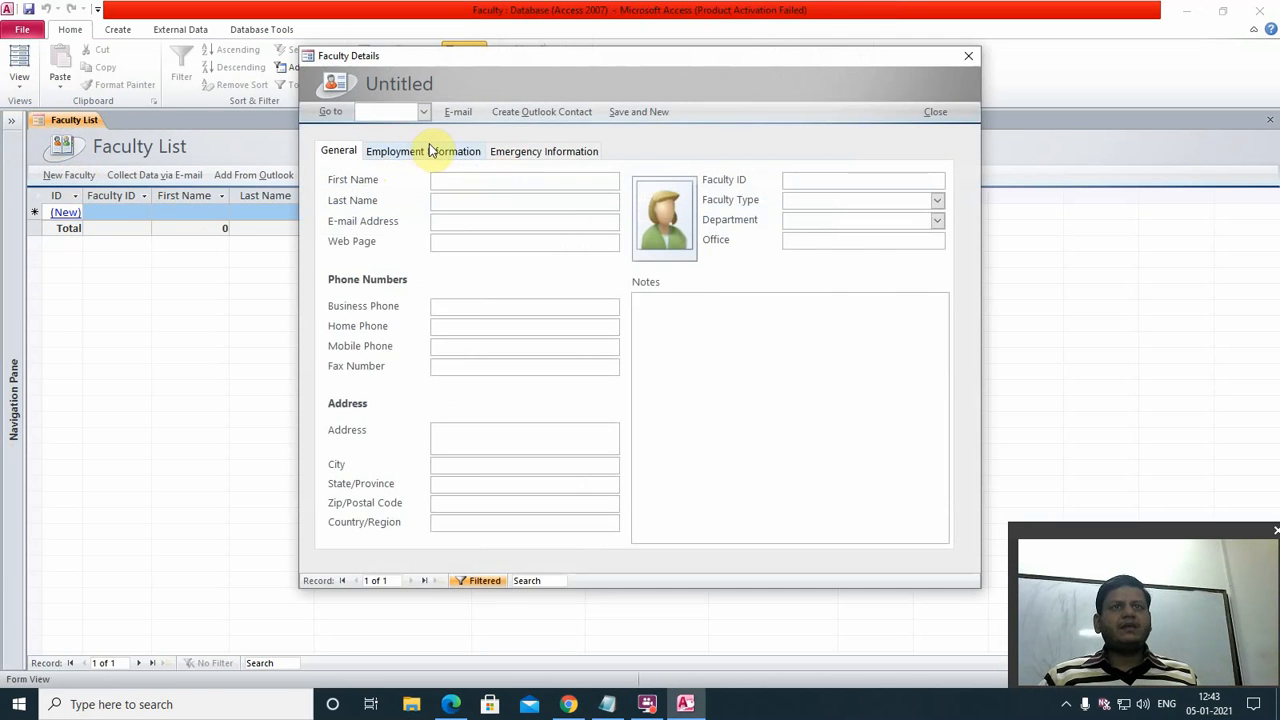
- Look through the employment and emergency information of the blank faculty record, and close it along with the Faculty List
{"action": "left_click", "coordinate": [450, 160]}
{"action": "left_click", "coordinate": [538, 153]}
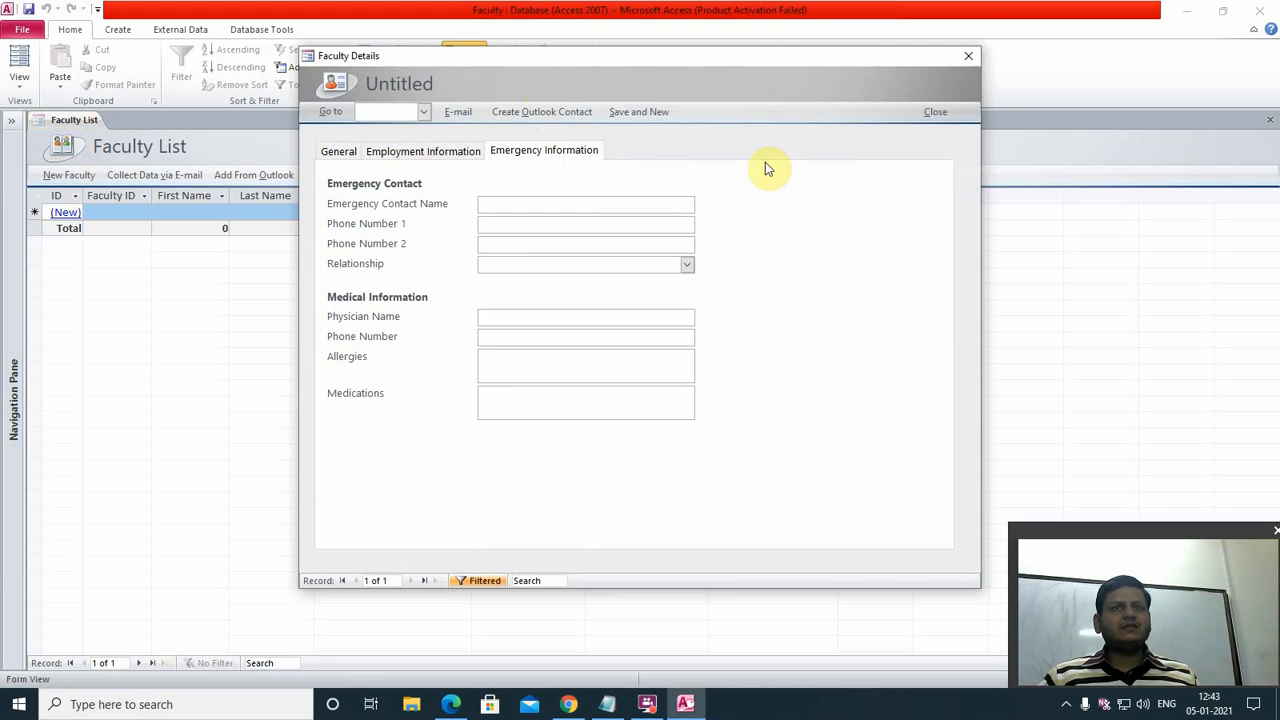
{"action": "left_click", "coordinate": [966, 60]}
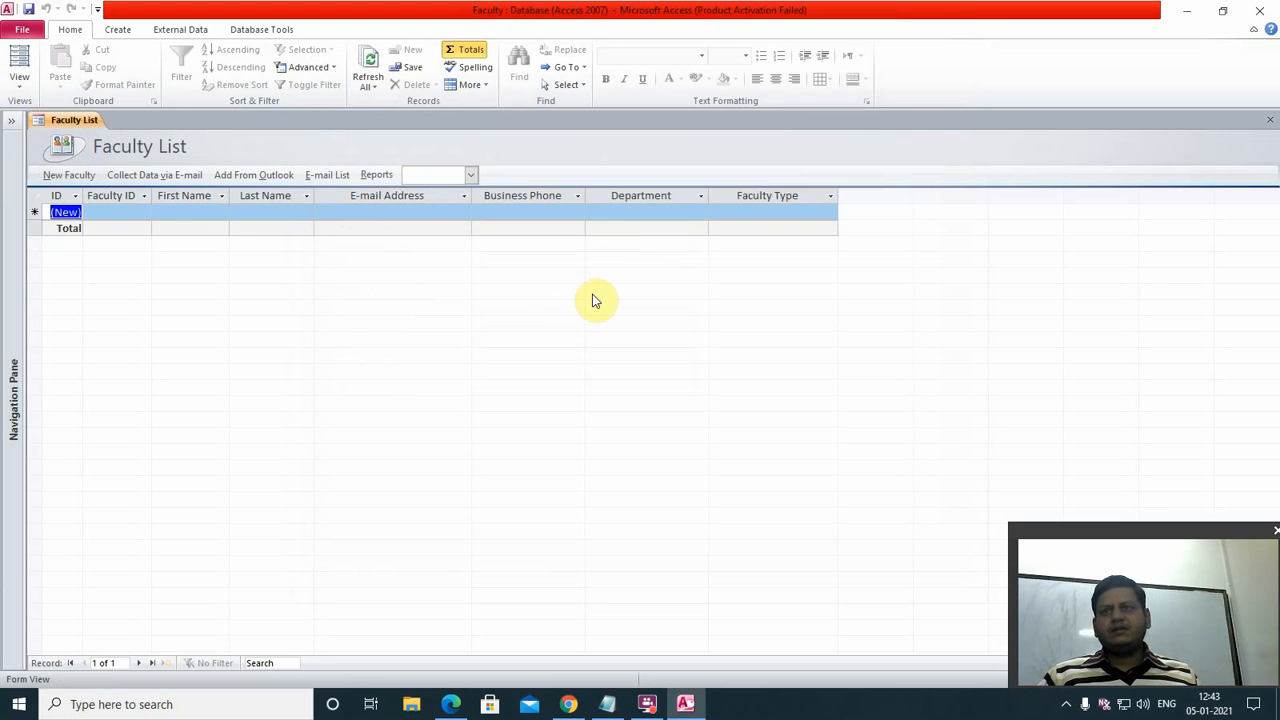
{"action": "left_click", "coordinate": [1268, 124]}
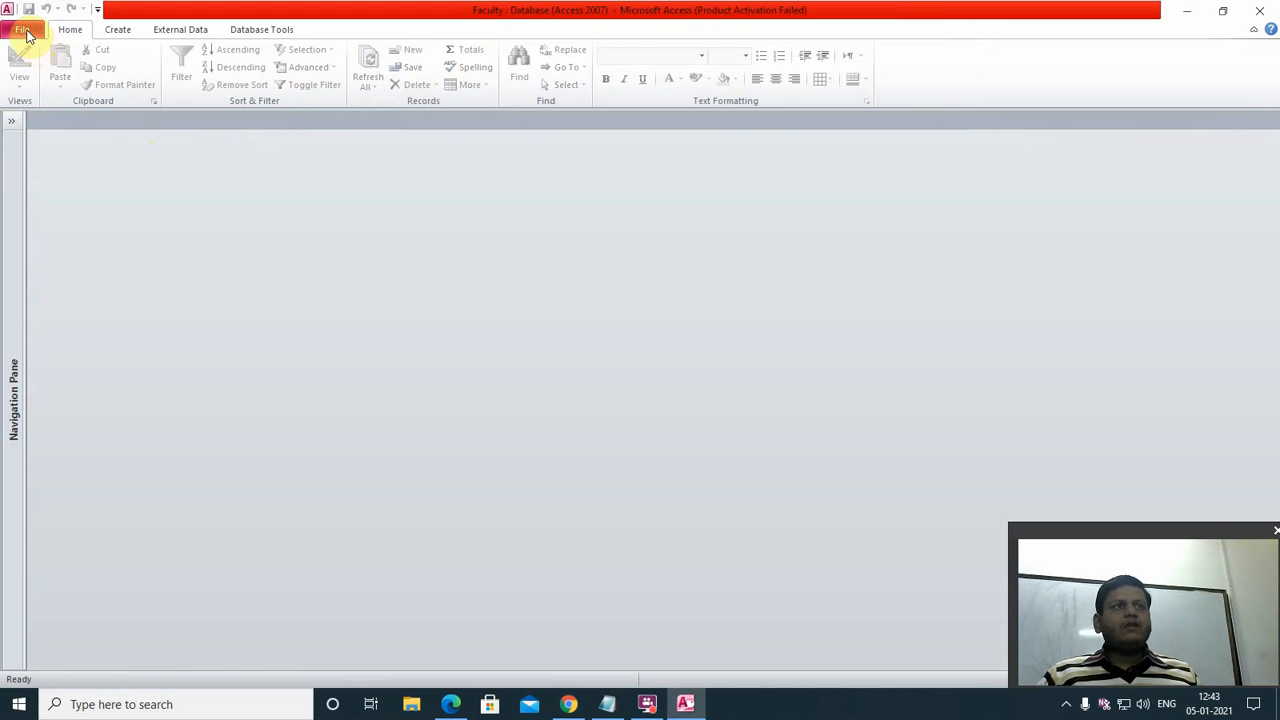
- Create a new database named Northwind from the Northwind sample template
{"action": "left_click", "coordinate": [28, 35]}
{"action": "left_click", "coordinate": [50, 322]}
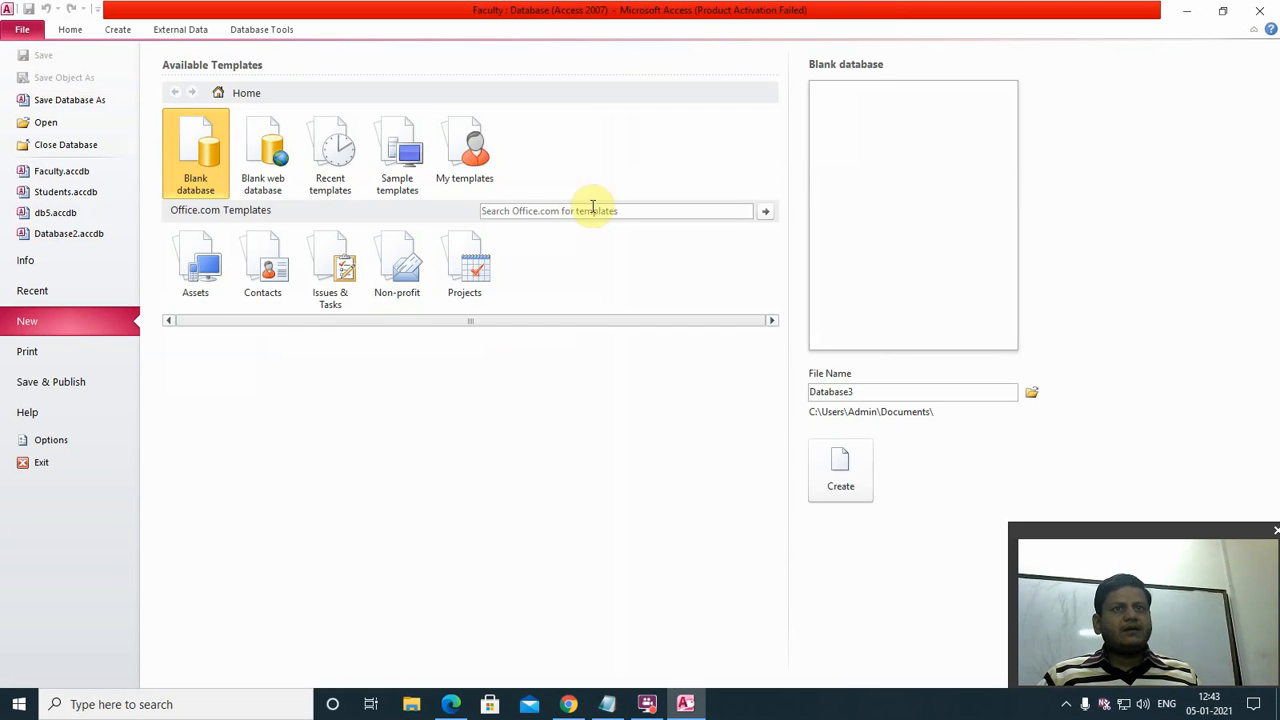
{"action": "left_click", "coordinate": [400, 158]}
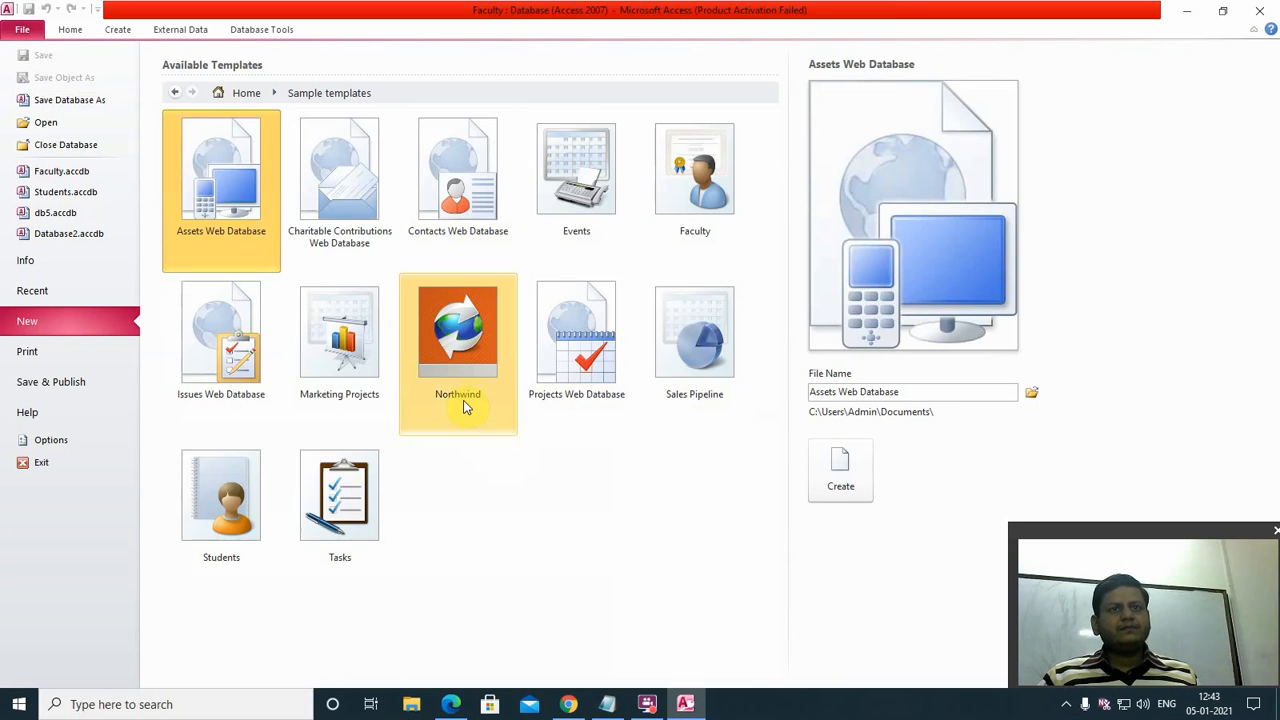
{"action": "left_click", "coordinate": [474, 341]}
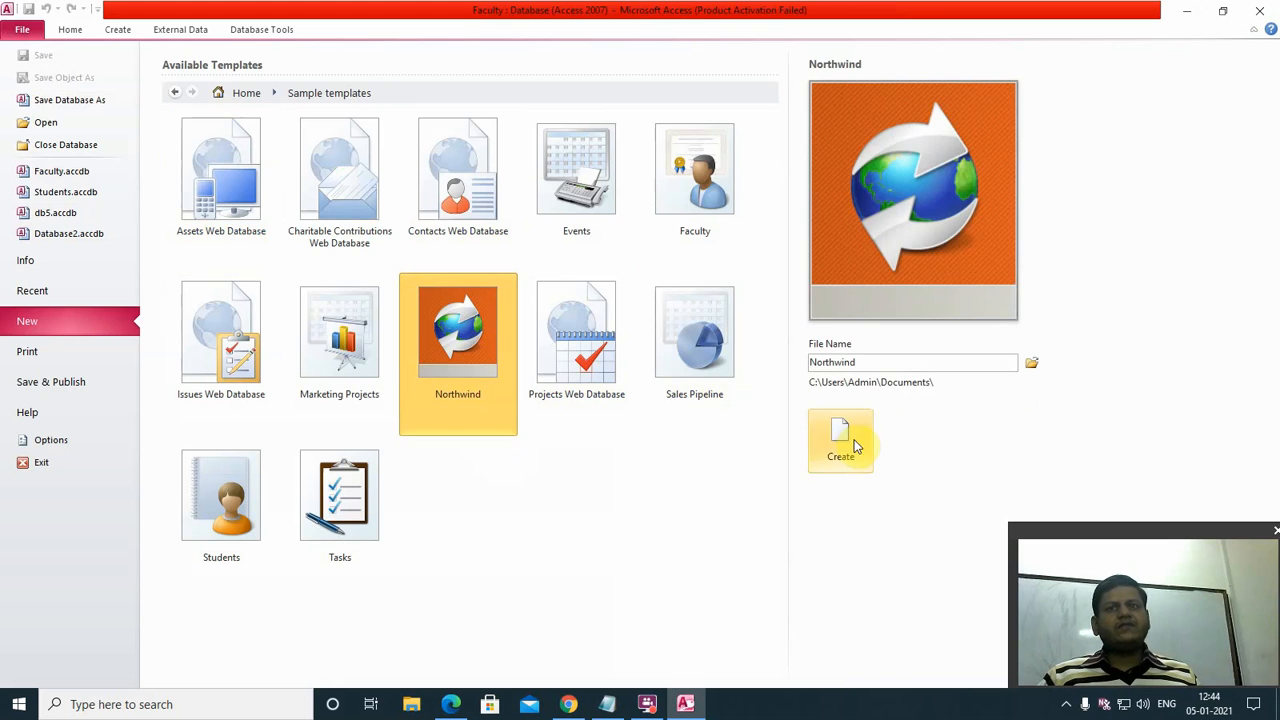
{"action": "left_click", "coordinate": [840, 462]}
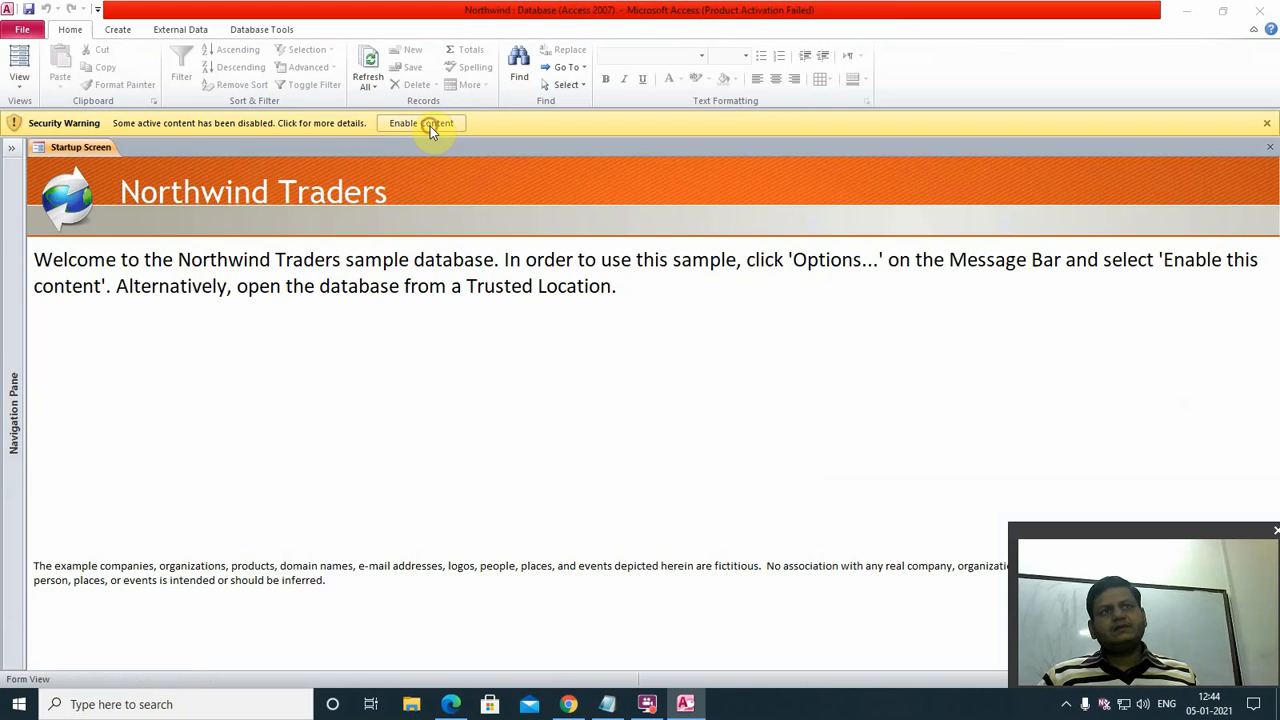
- Enable the Northwind database's disabled content and log in as the third employee in the list
{"action": "left_click", "coordinate": [430, 124]}
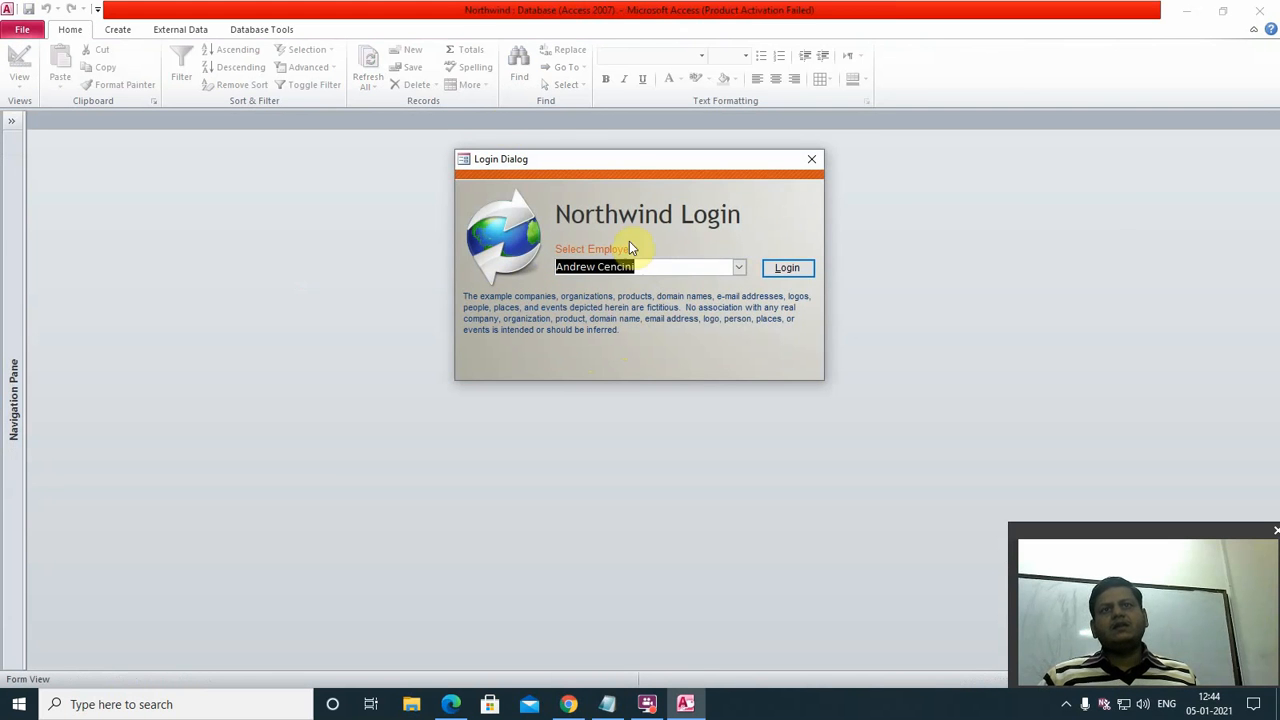
{"action": "left_click_drag", "start_coordinate": [614, 160], "coordinate": [565, 130]}
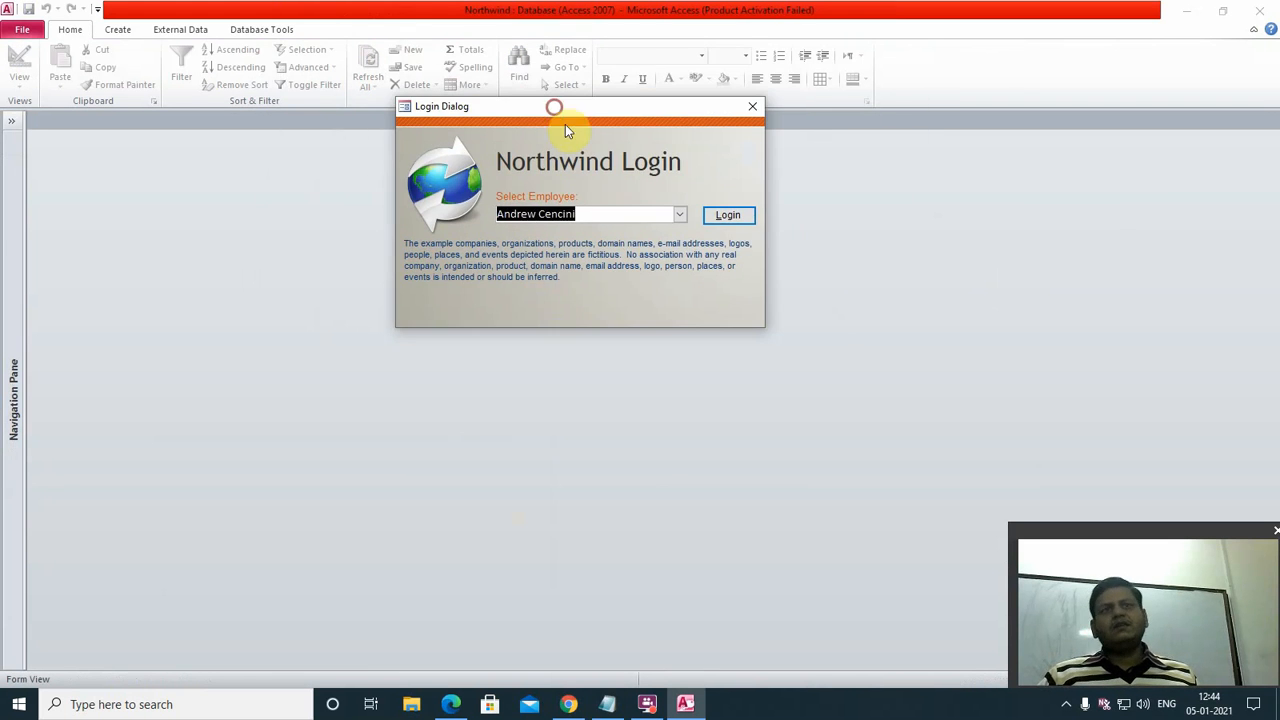
{"action": "left_click", "coordinate": [680, 215]}
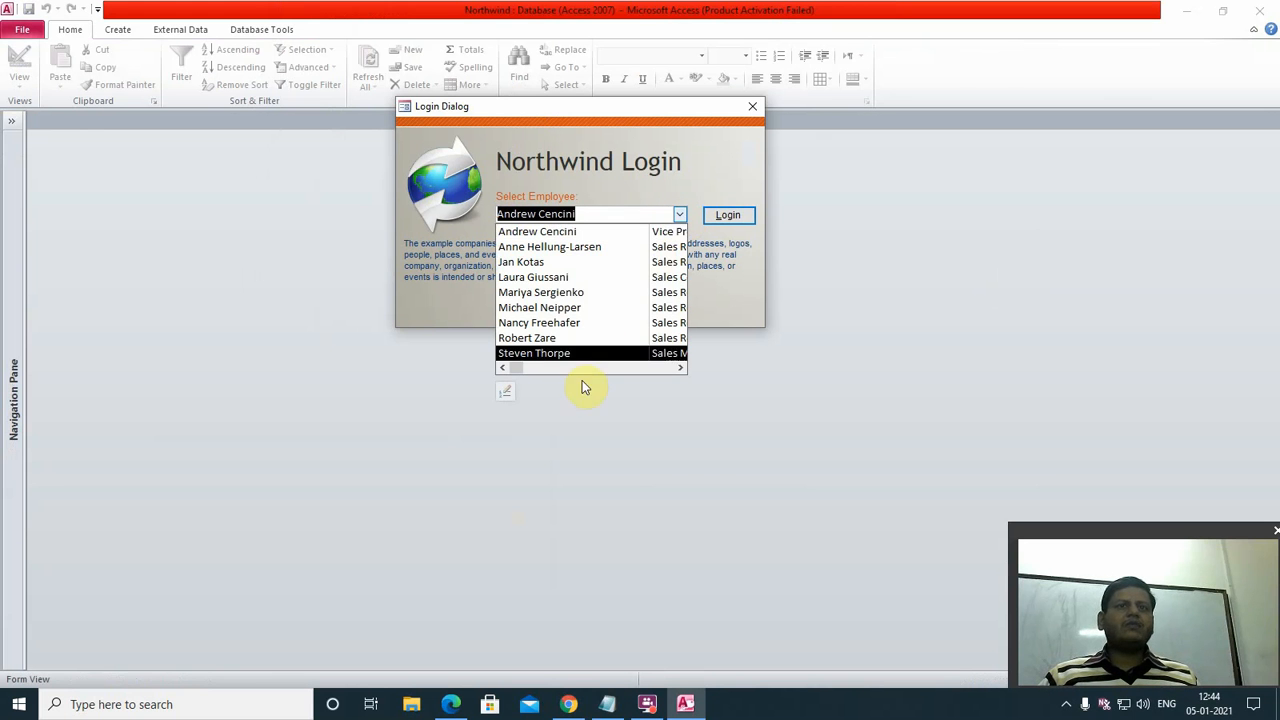
{"action": "left_click", "coordinate": [556, 262]}
{"action": "left_click", "coordinate": [738, 216]}
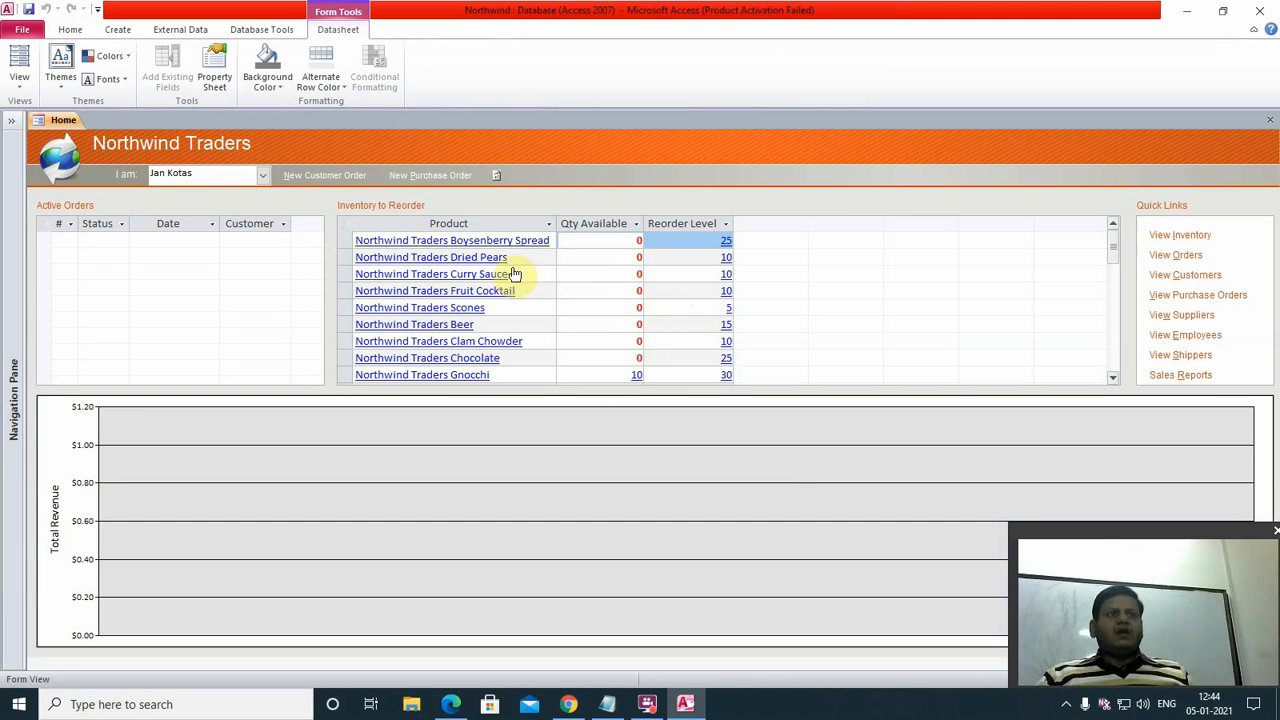
- Start a new customer order and set its customer to Company A
{"action": "left_click", "coordinate": [264, 180]}
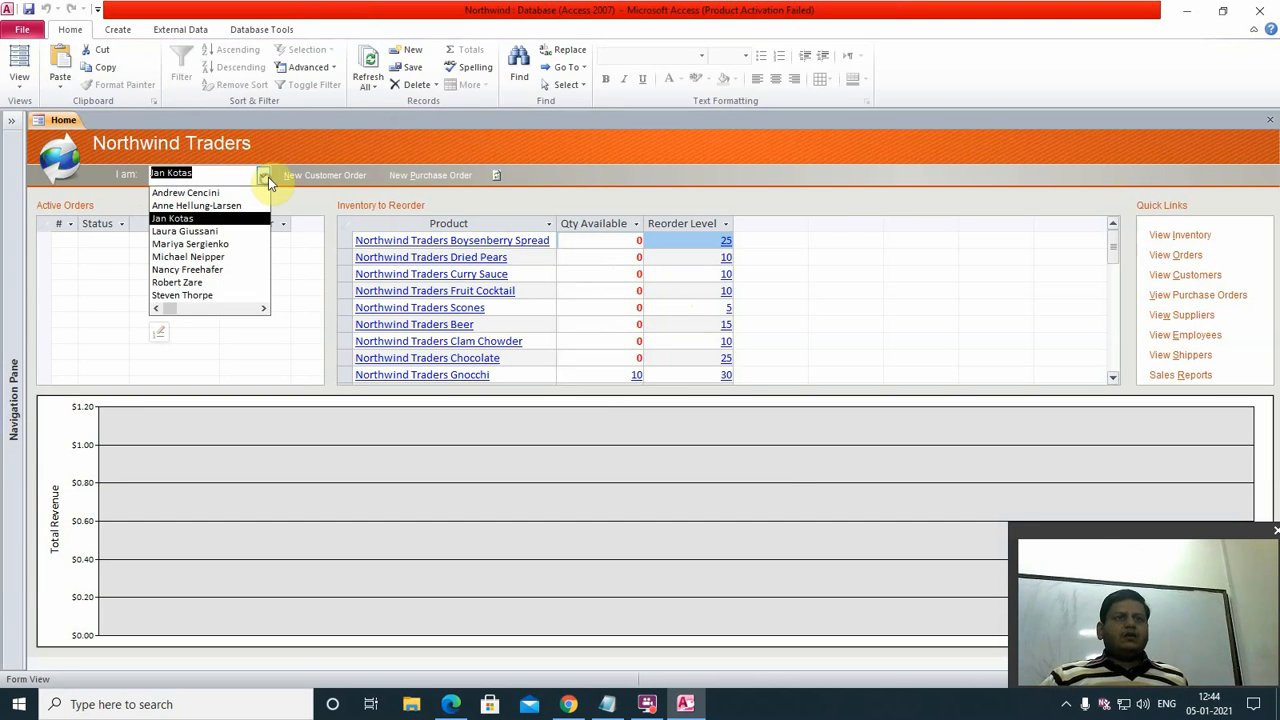
{"action": "left_click", "coordinate": [266, 181]}
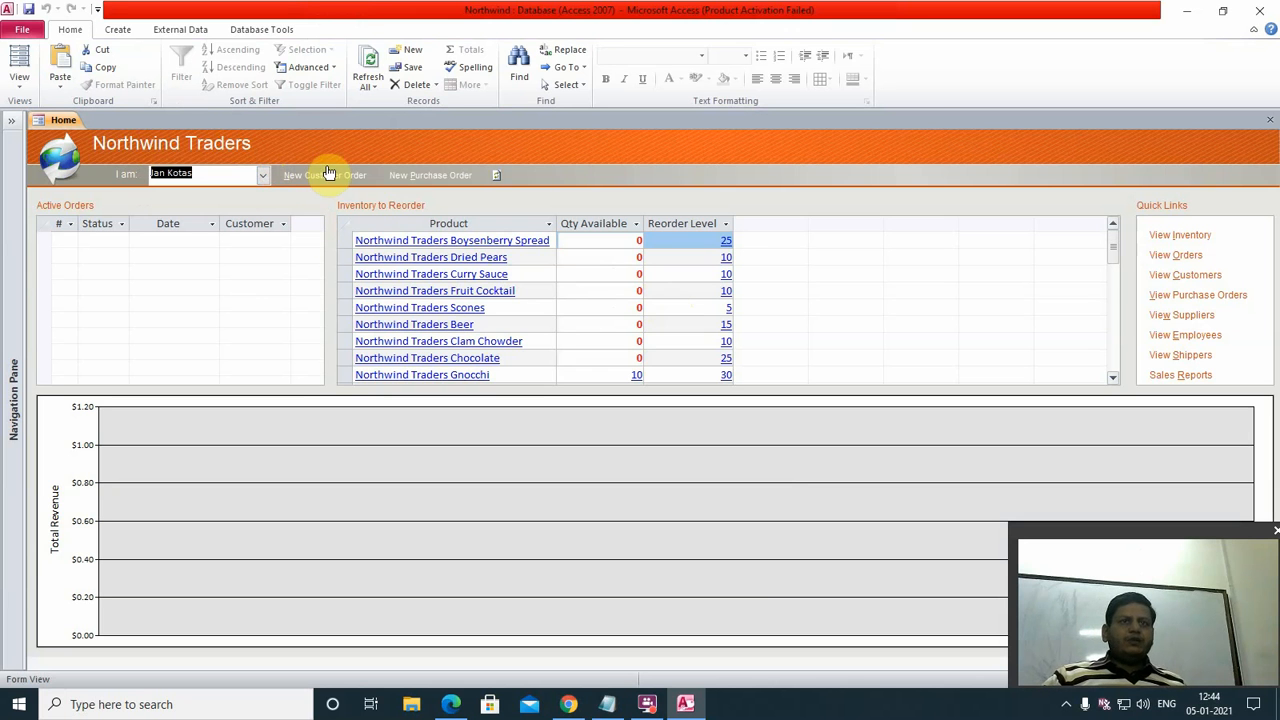
{"action": "left_click", "coordinate": [331, 177]}
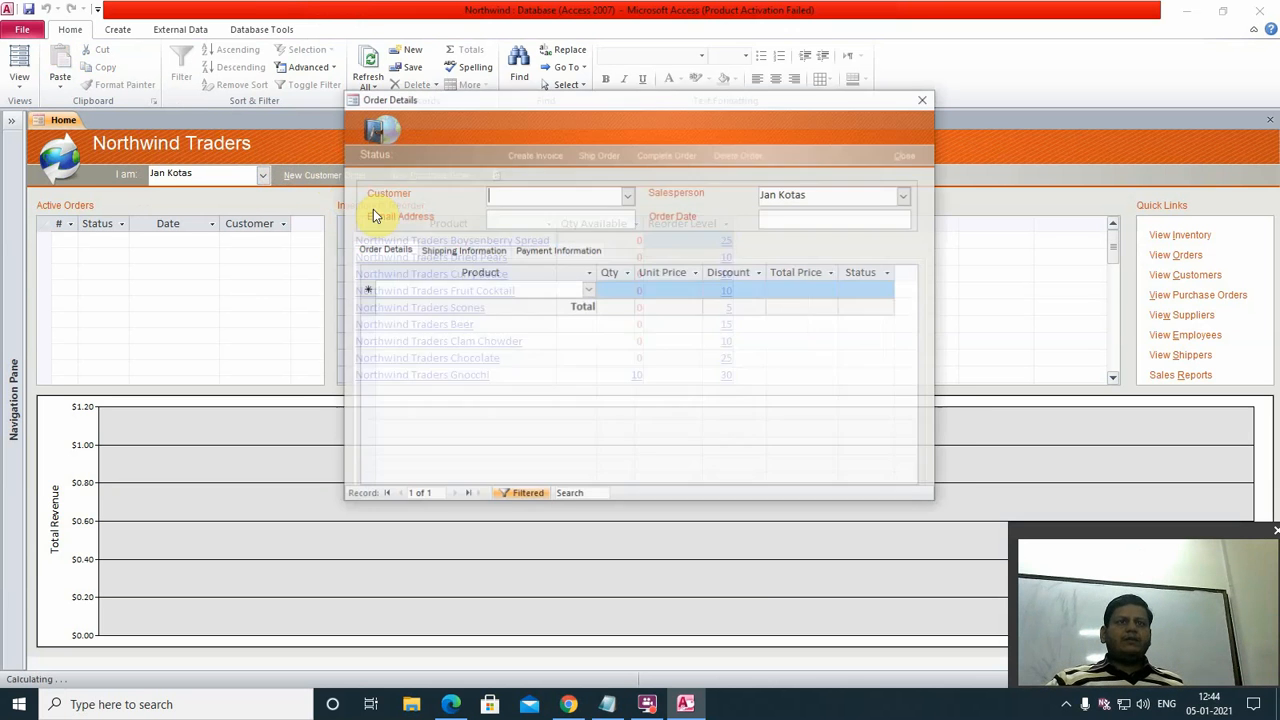
{"action": "left_click", "coordinate": [627, 196]}
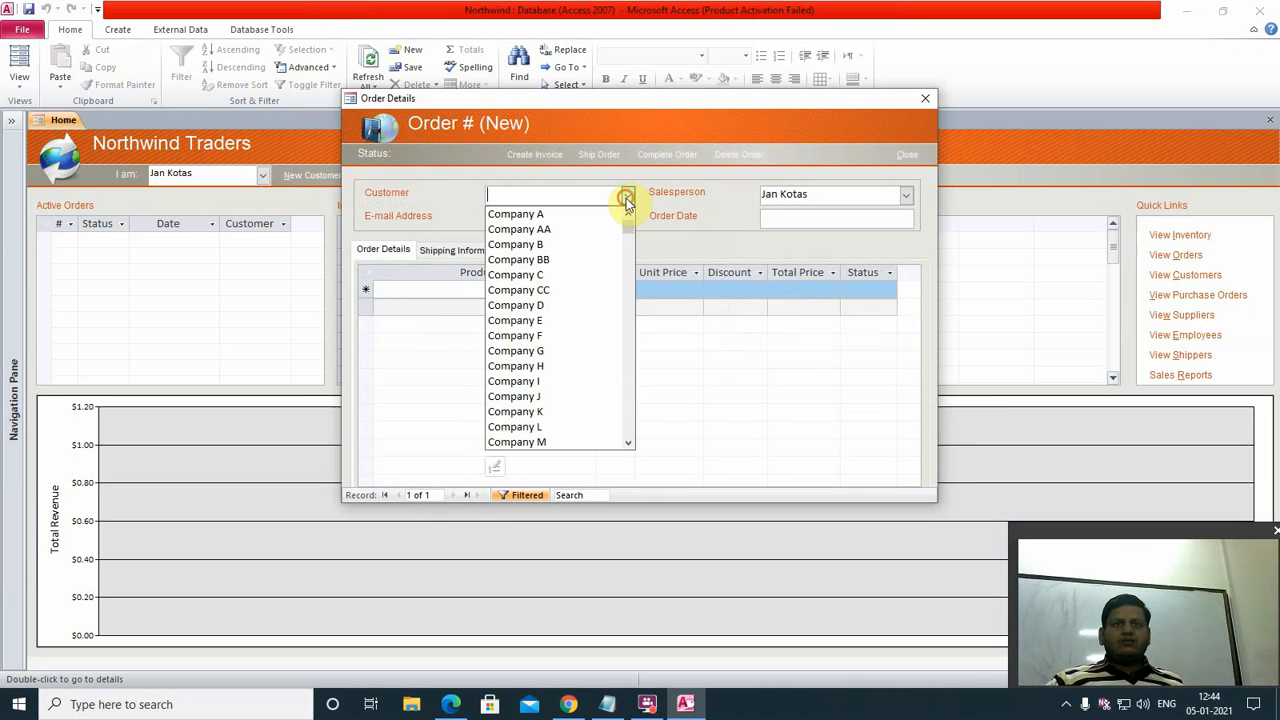
{"action": "left_click", "coordinate": [543, 215]}
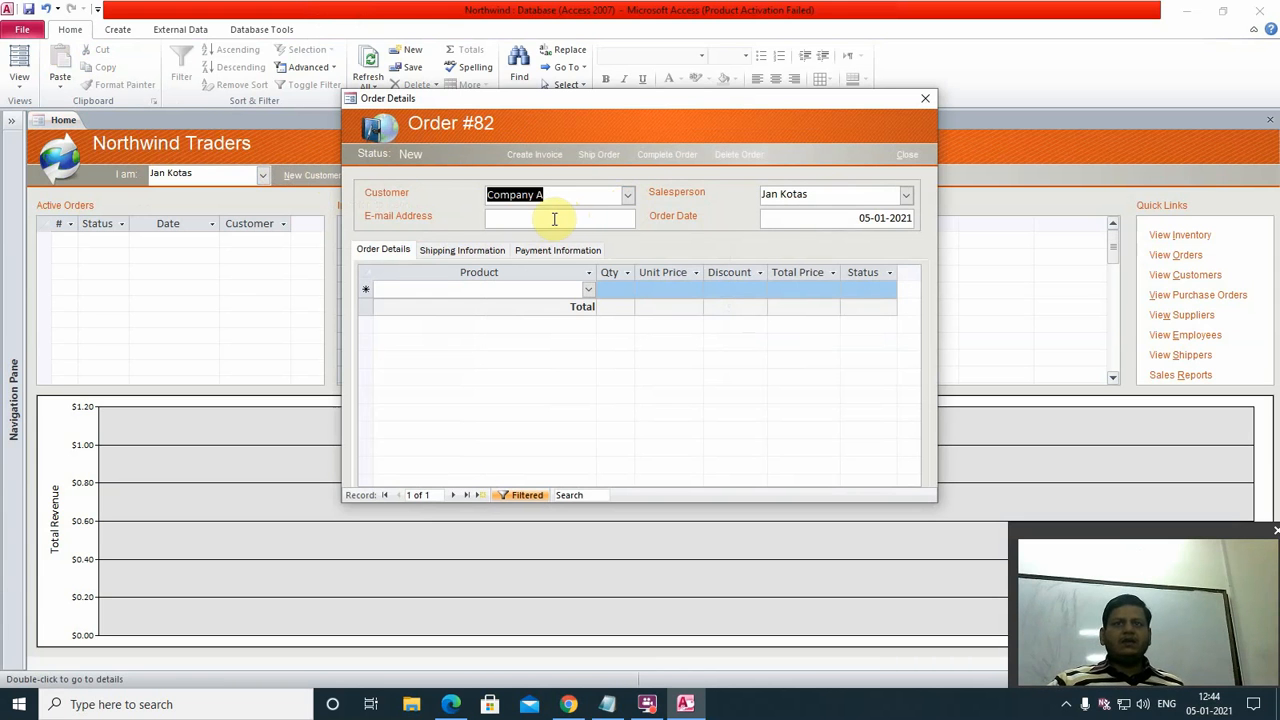
{"action": "left_click", "coordinate": [540, 218]}
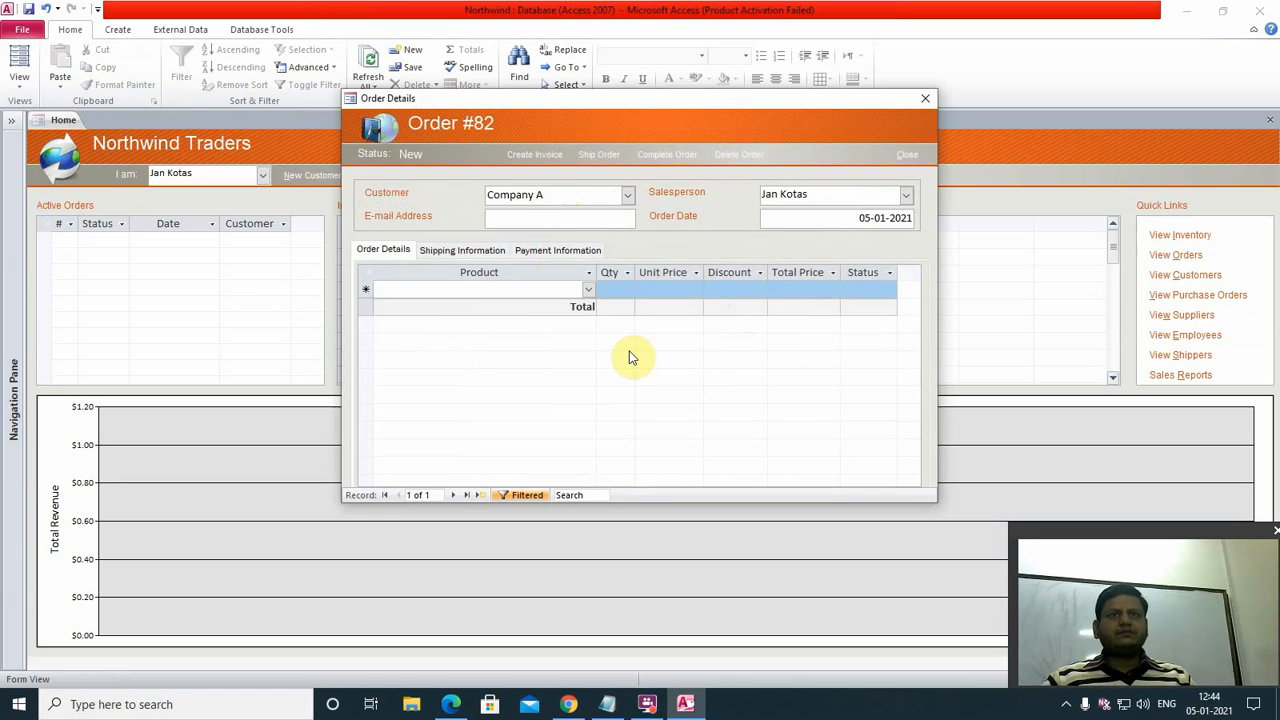
- Add two Northwind Traders Boysenberry Spread lines and one Northwind Traders Chicken Soup line to the order
{"action": "left_click", "coordinate": [586, 290]}
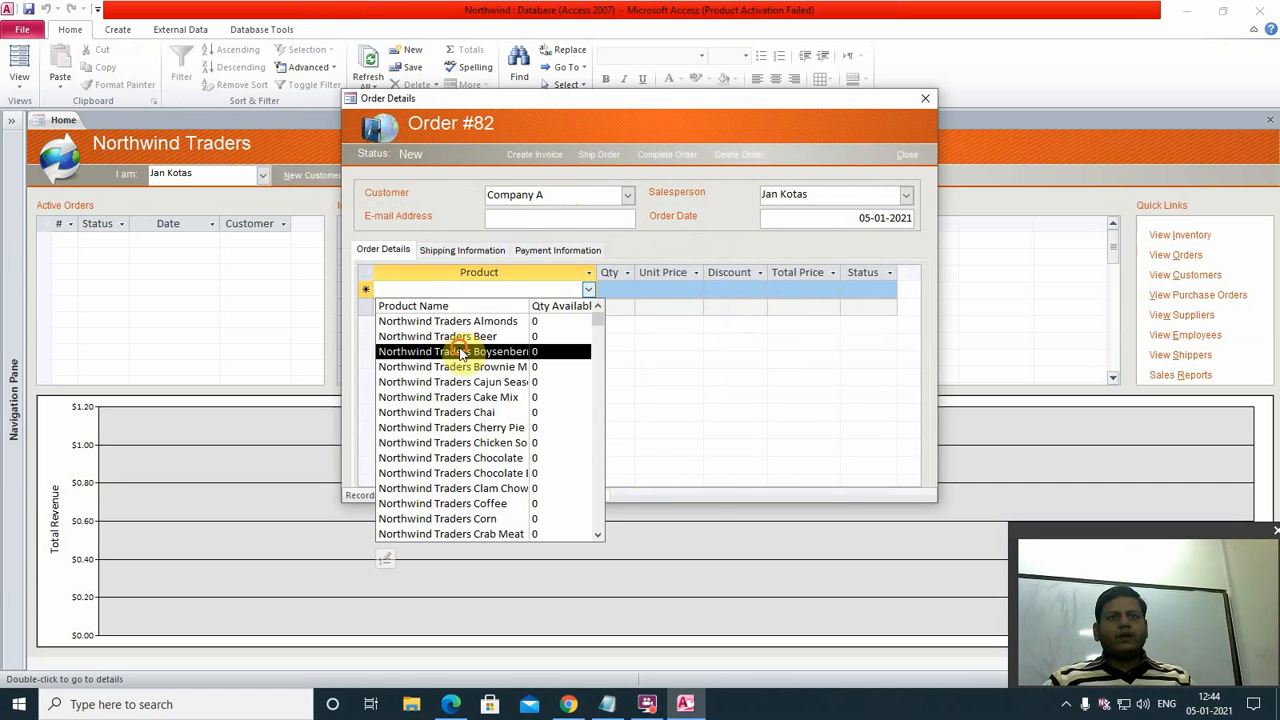
{"action": "left_click", "coordinate": [514, 351]}
{"action": "left_click", "coordinate": [584, 311]}
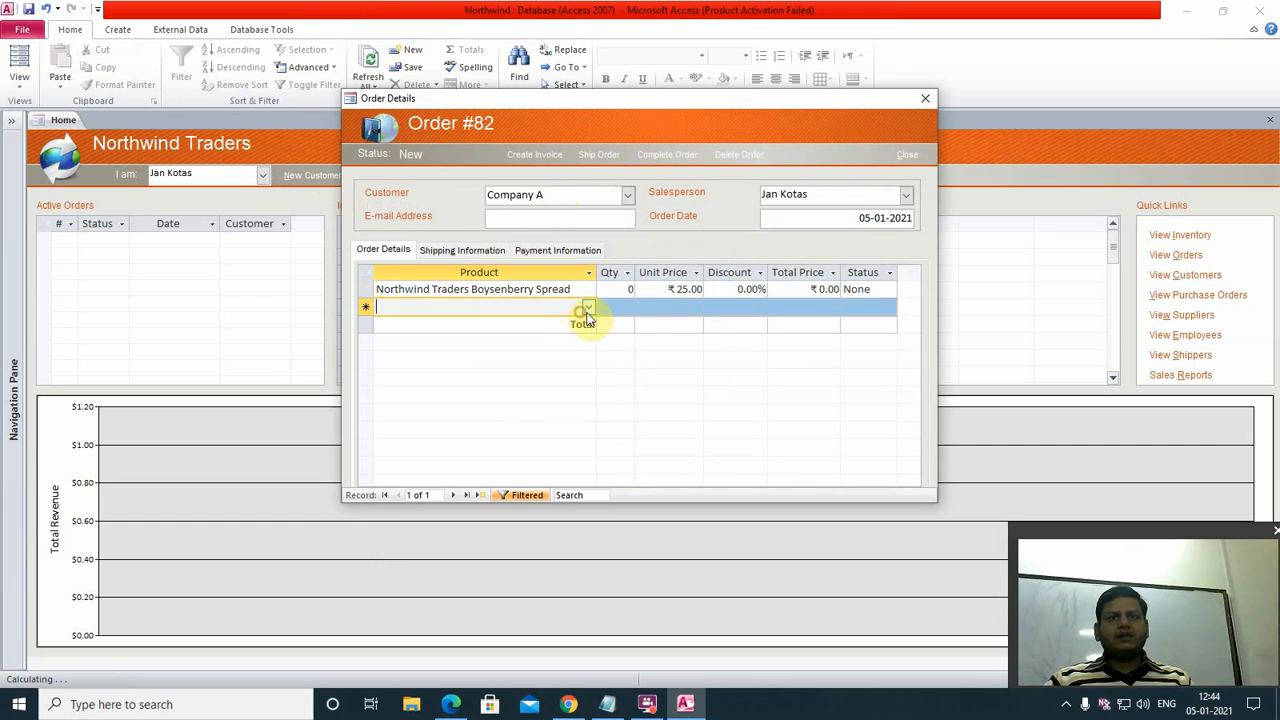
{"action": "left_click", "coordinate": [591, 314]}
{"action": "left_click", "coordinate": [498, 370]}
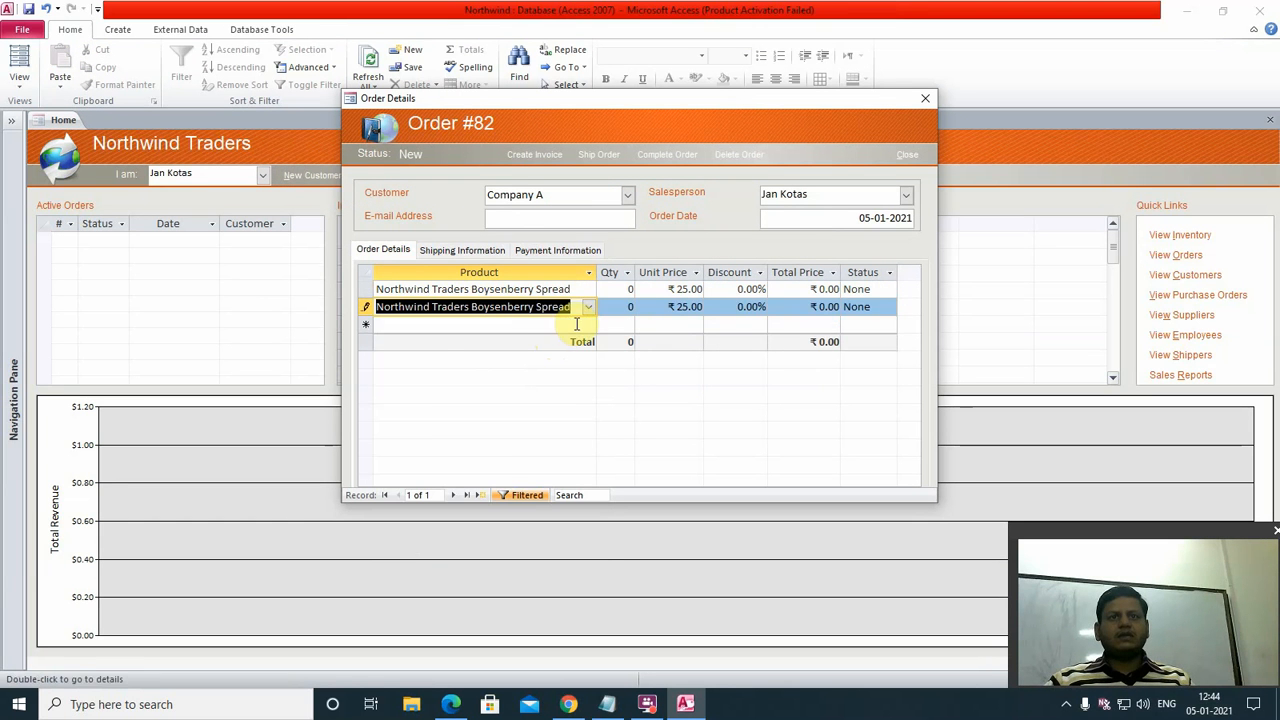
{"action": "left_click", "coordinate": [578, 325]}
{"action": "left_click", "coordinate": [588, 324]}
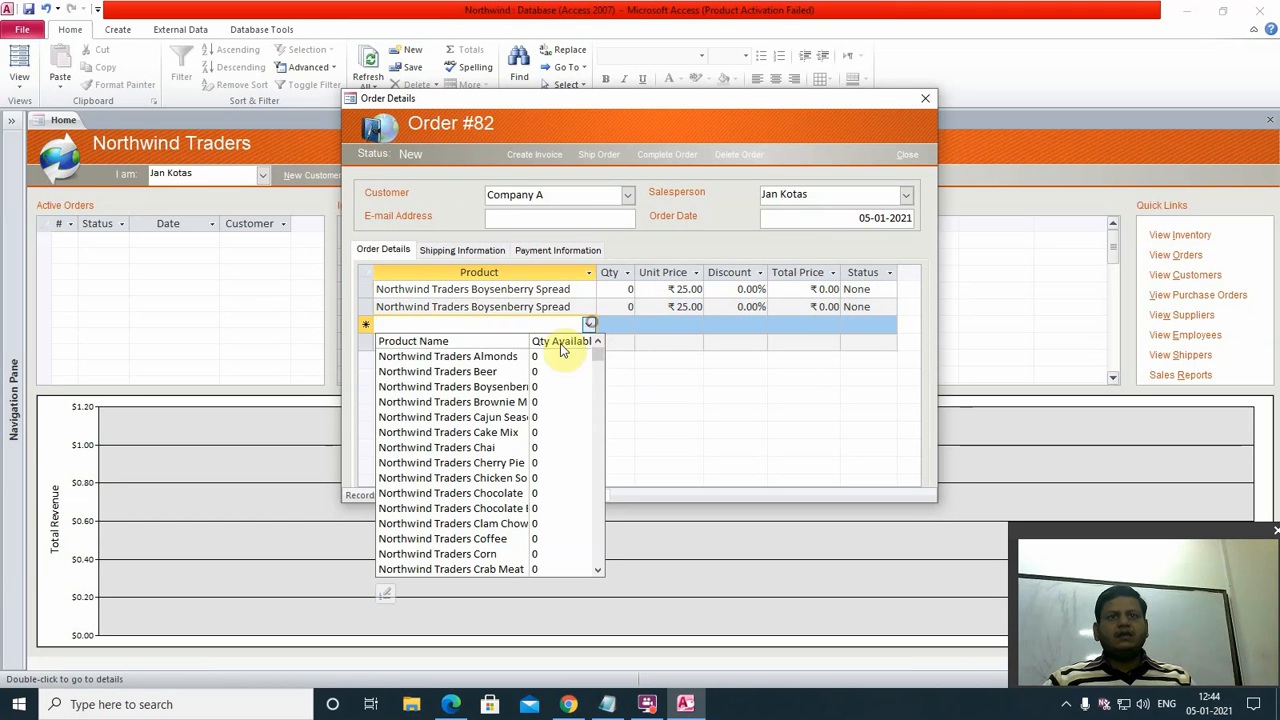
{"action": "left_click", "coordinate": [473, 480]}
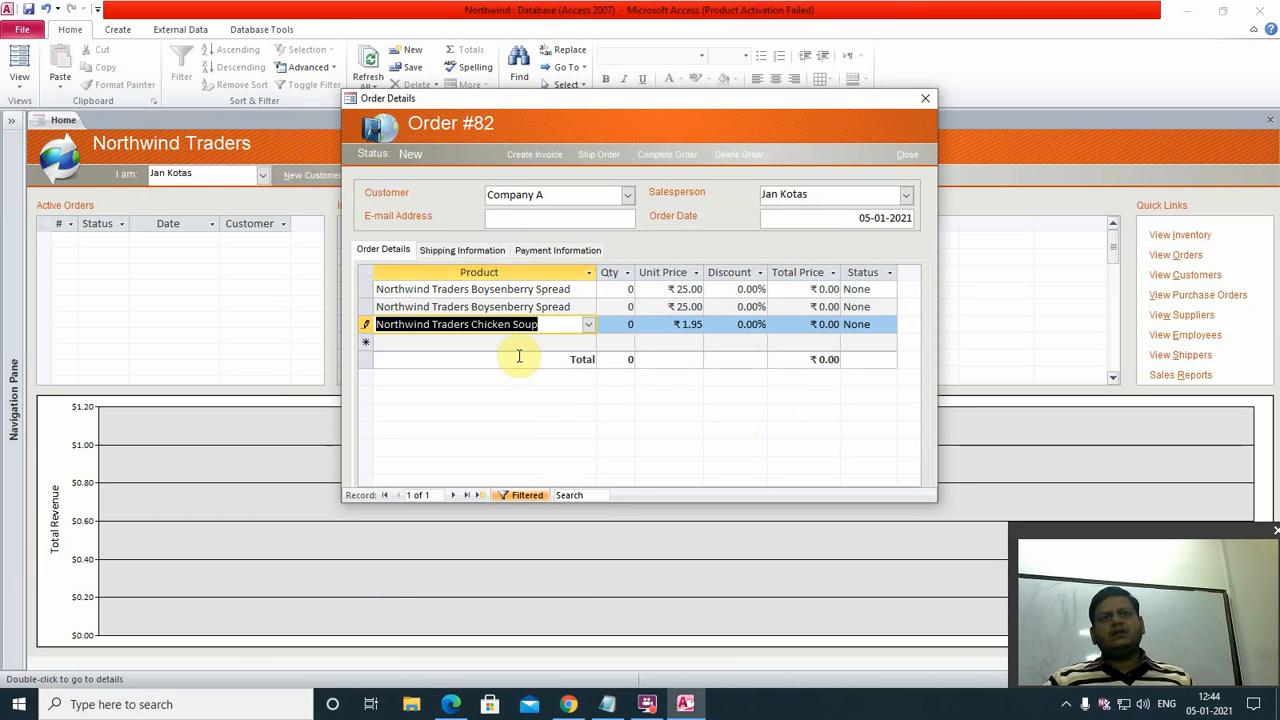
{"action": "left_click", "coordinate": [519, 356]}
- Set the first Boysenberry Spread line's quantity to 2 without creating a purchase order, and close the order
{"action": "left_click", "coordinate": [618, 324]}
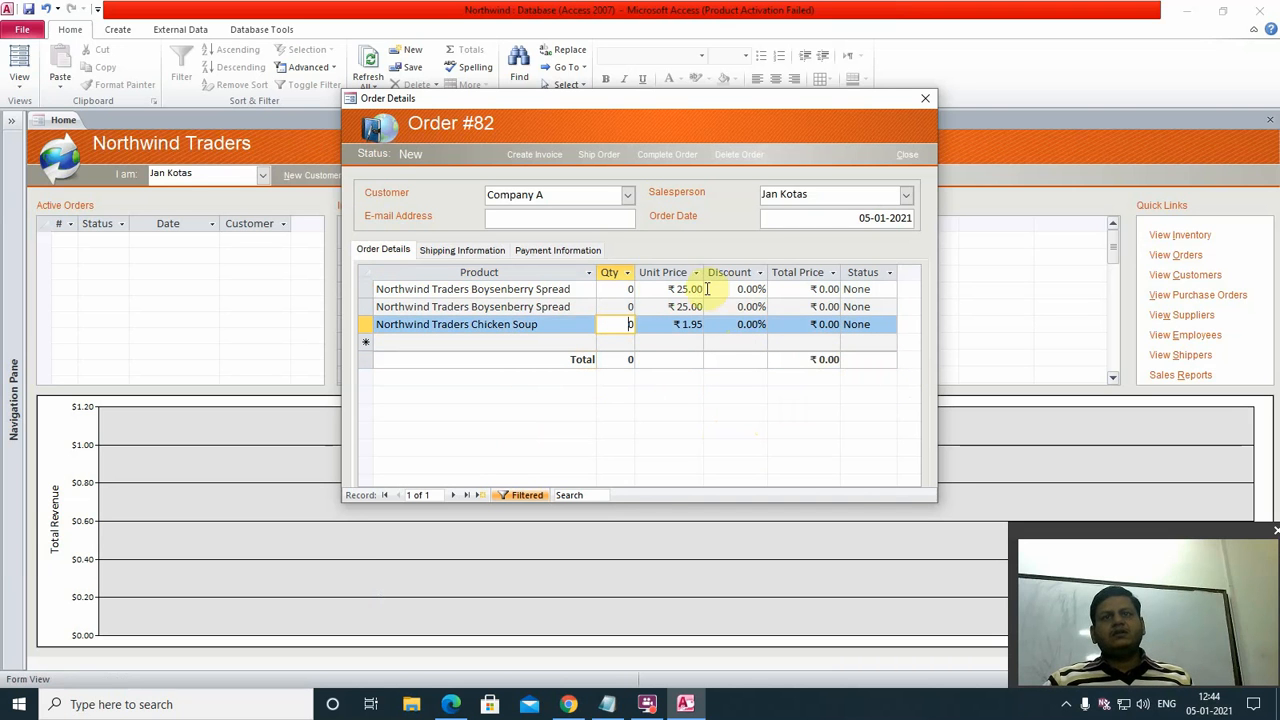
{"action": "left_click", "coordinate": [620, 288]}
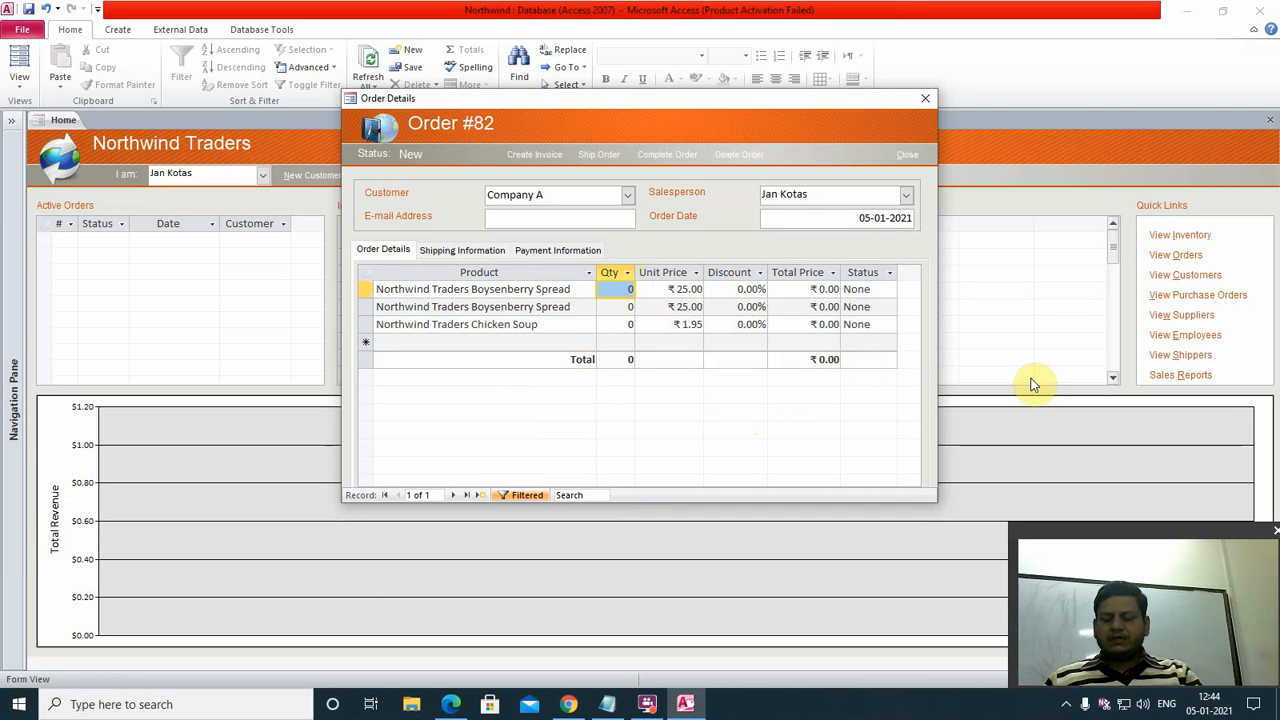
{"action": "type", "text": "2"}
{"action": "key", "text": "Tab"}
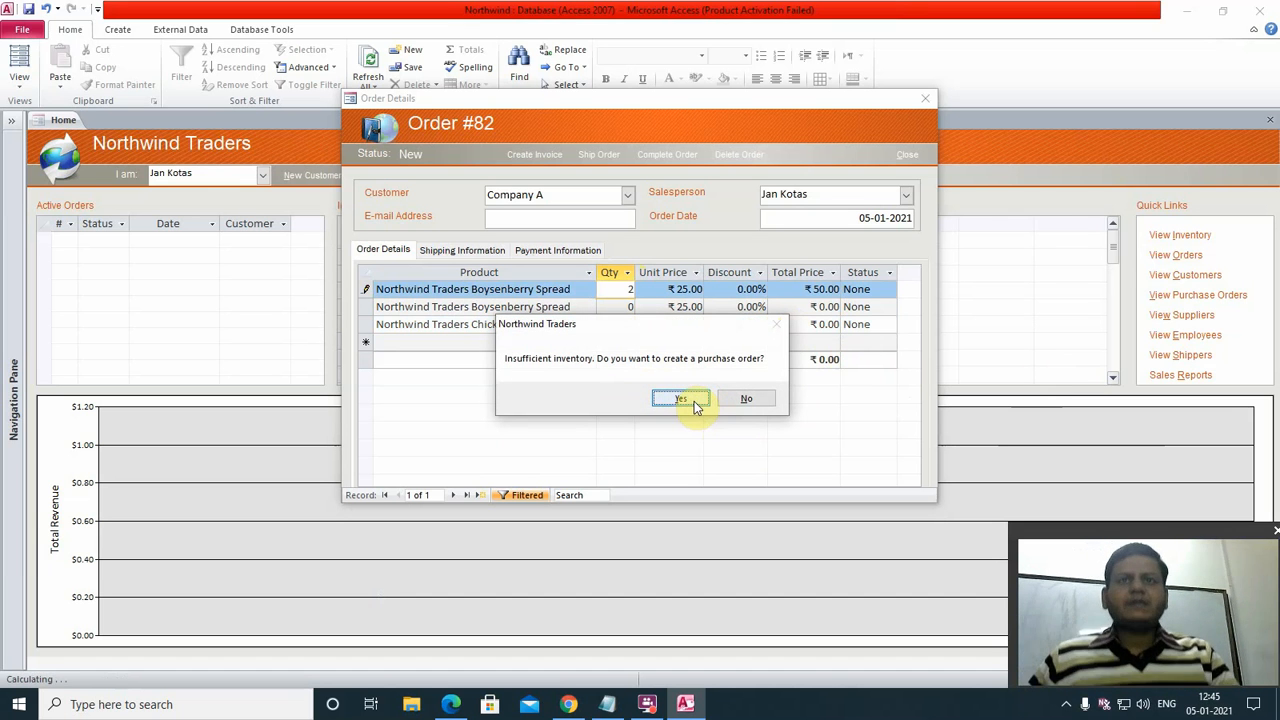
{"action": "left_click", "coordinate": [743, 404]}
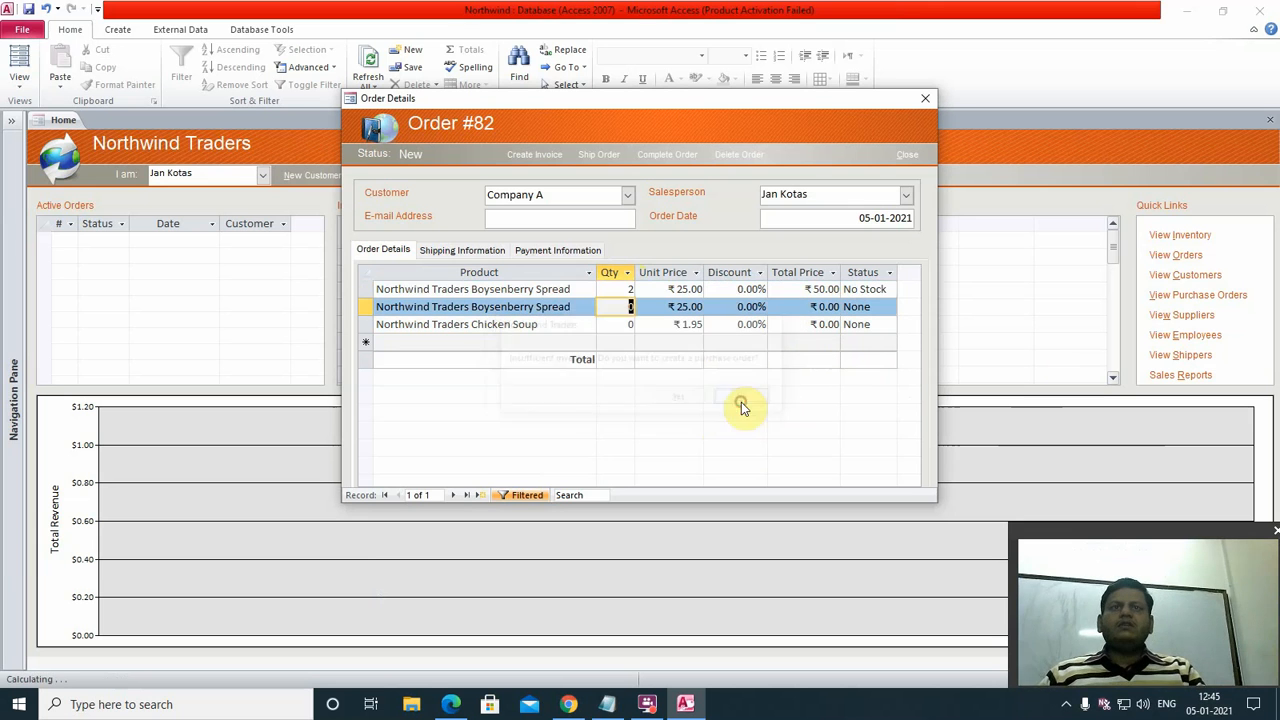
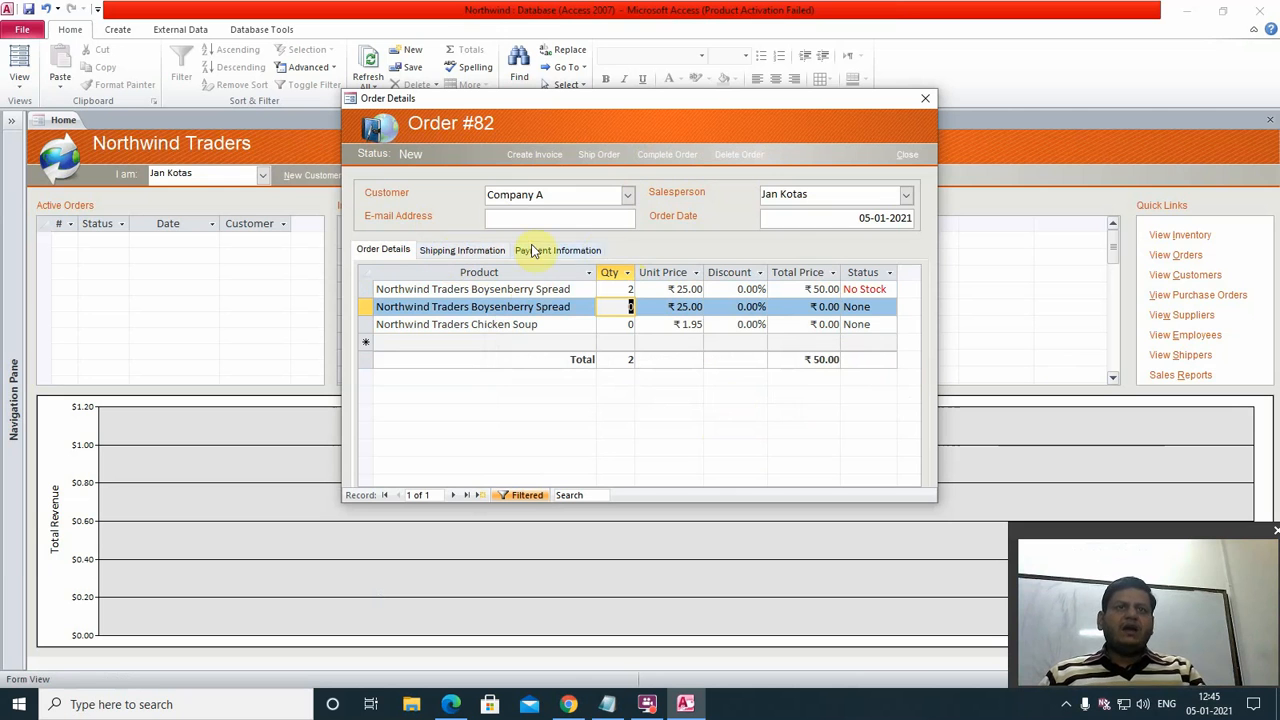
{"action": "left_click", "coordinate": [925, 98]}
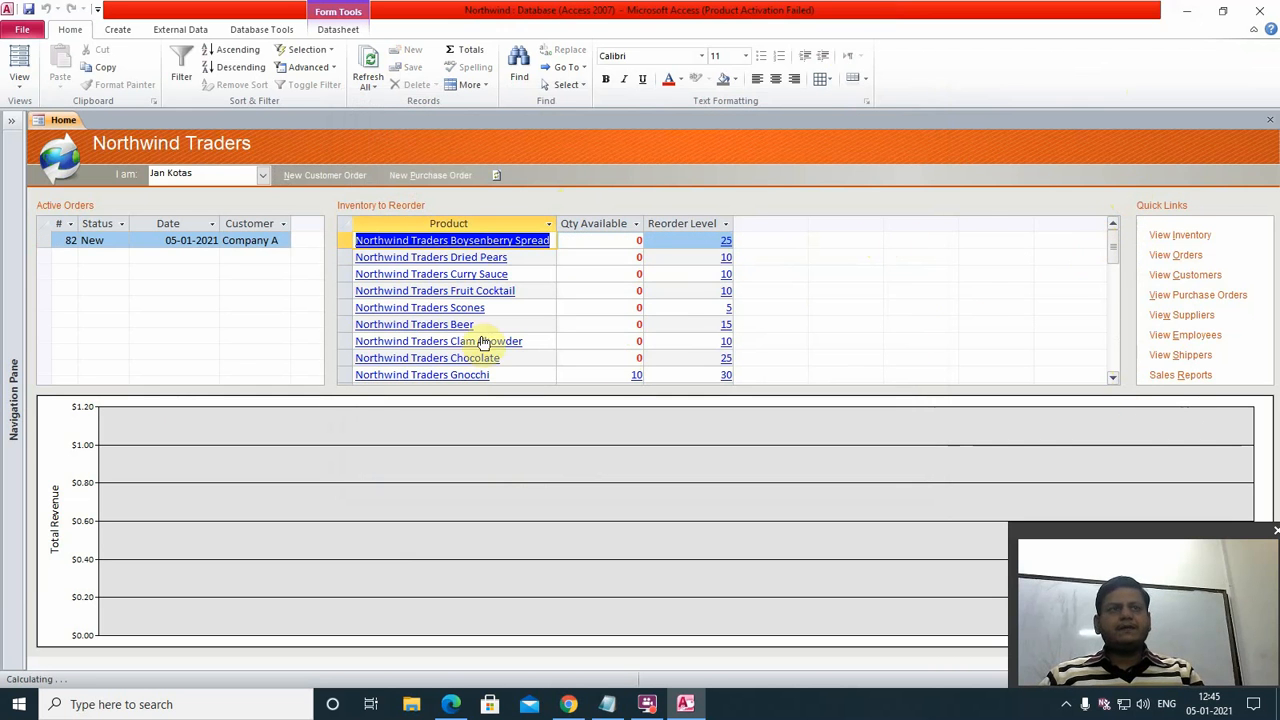
- View the Customer List and return to the Northwind Traders home form
{"action": "left_click", "coordinate": [1190, 275]}
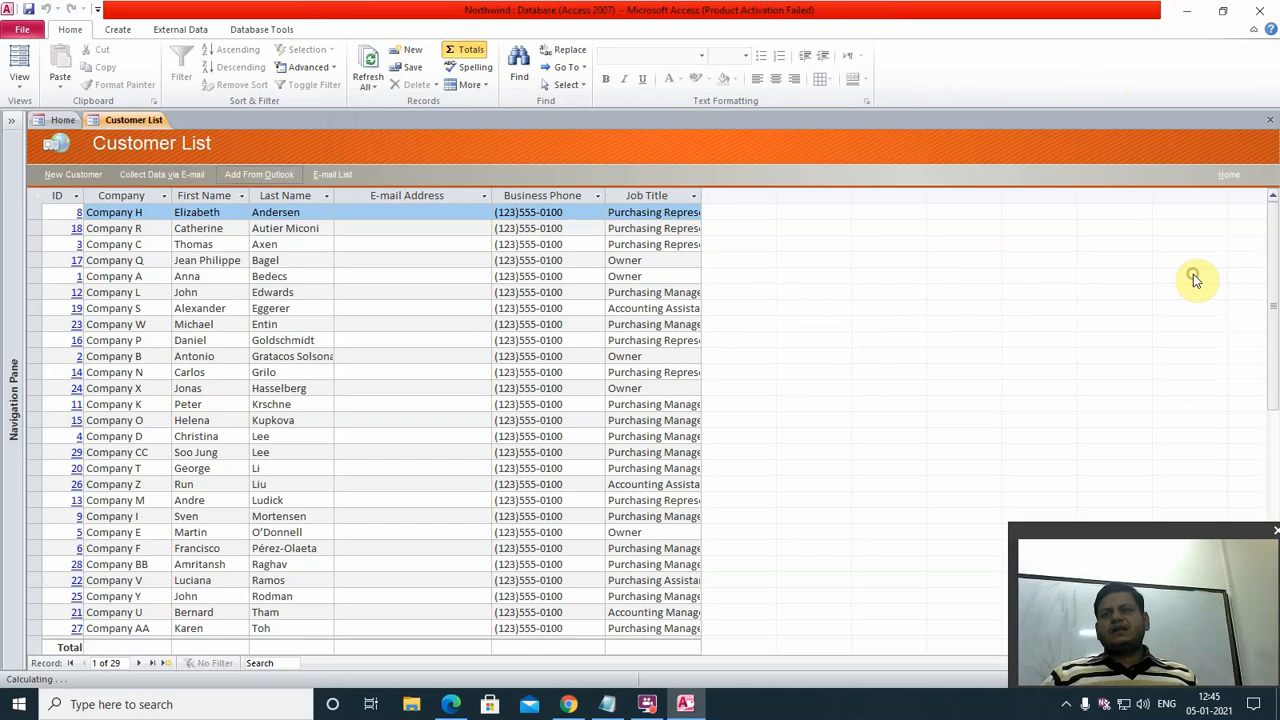
{"action": "scroll", "coordinate": [425, 330], "scroll_direction": "down", "scroll_amount": 4}
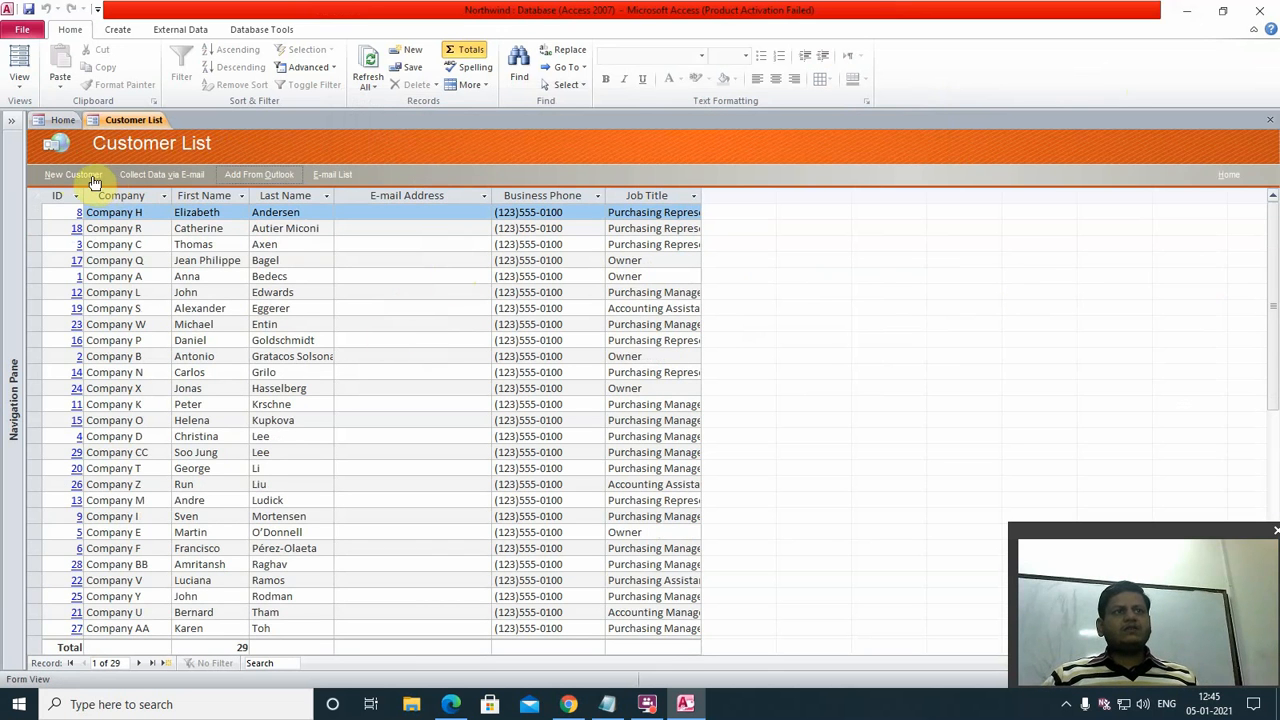
{"action": "left_click", "coordinate": [62, 120]}
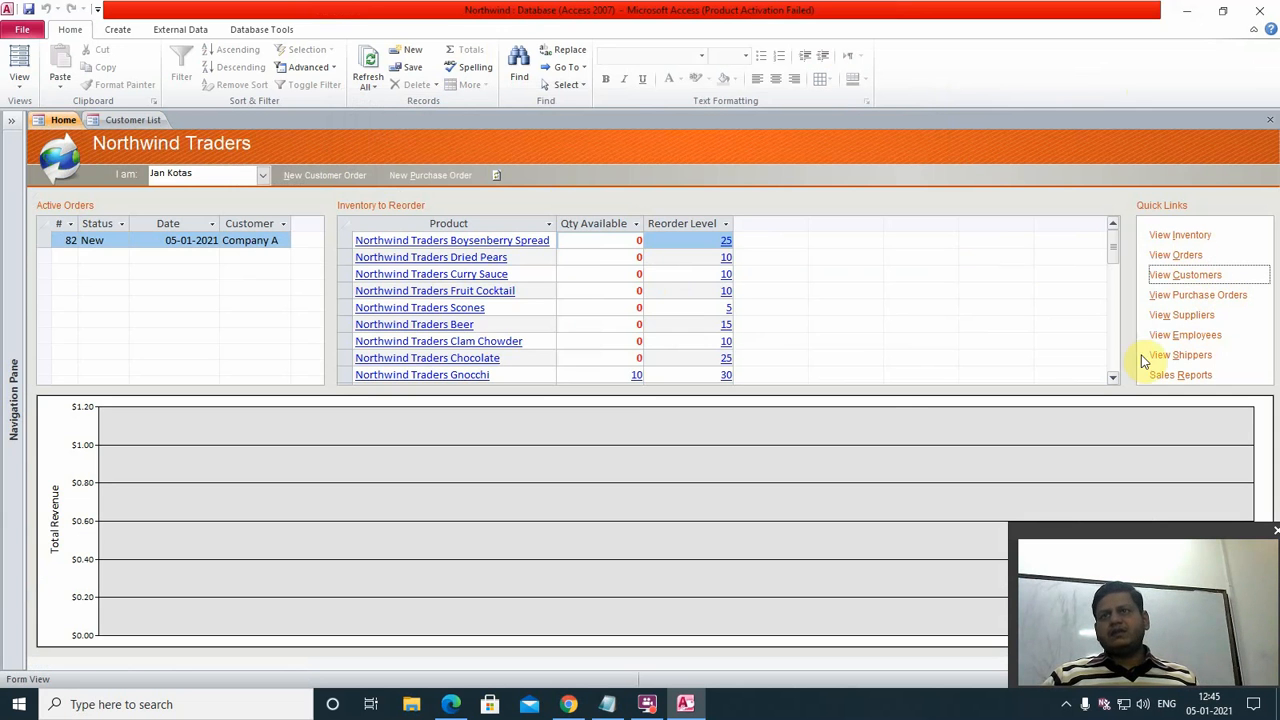
- Start a new purchase order and set its supplier to Supplier C, leaving the submission and approval fields blank
{"action": "left_click", "coordinate": [443, 176]}
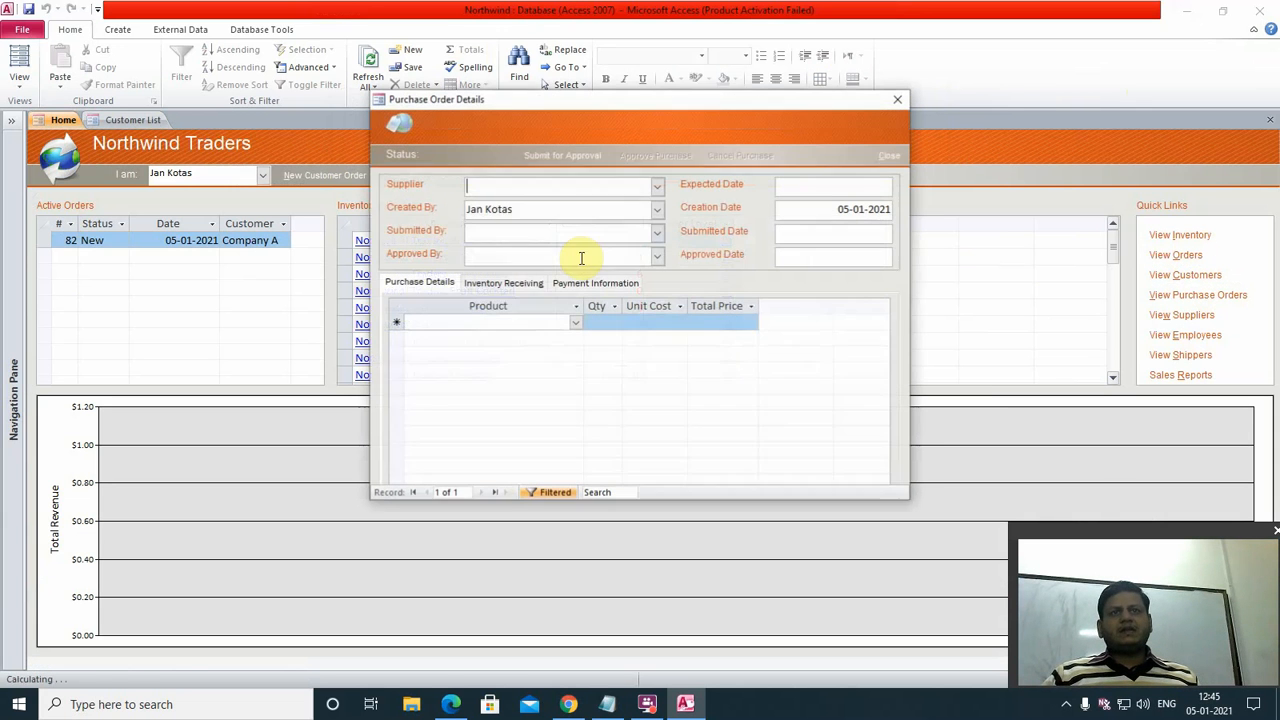
{"action": "left_click", "coordinate": [660, 190]}
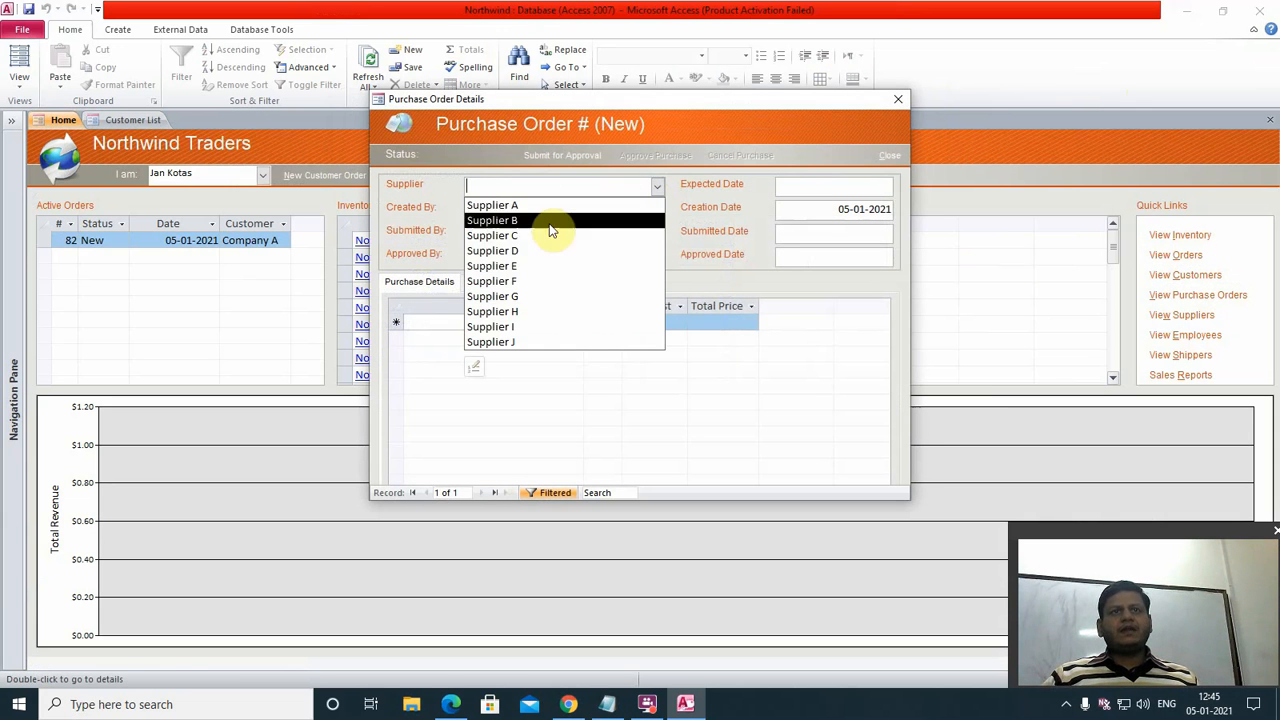
{"action": "left_click", "coordinate": [545, 234]}
{"action": "left_click", "coordinate": [824, 190]}
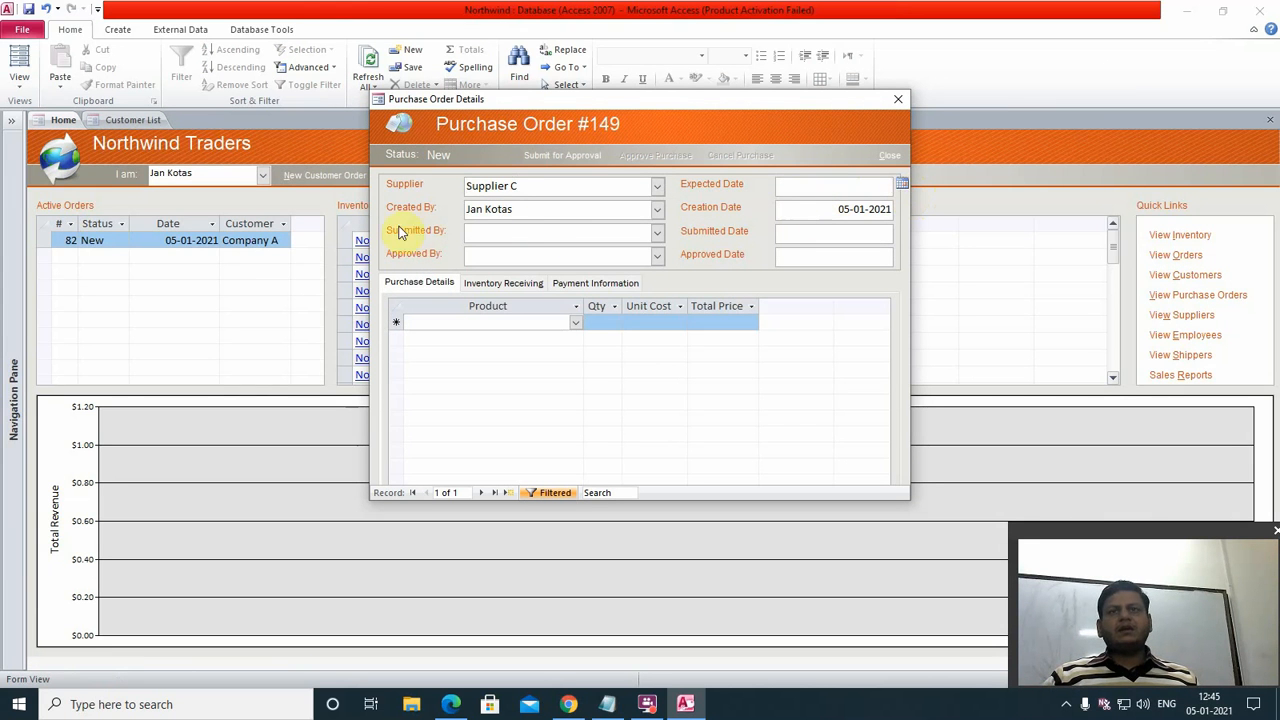
{"action": "left_click", "coordinate": [655, 233]}
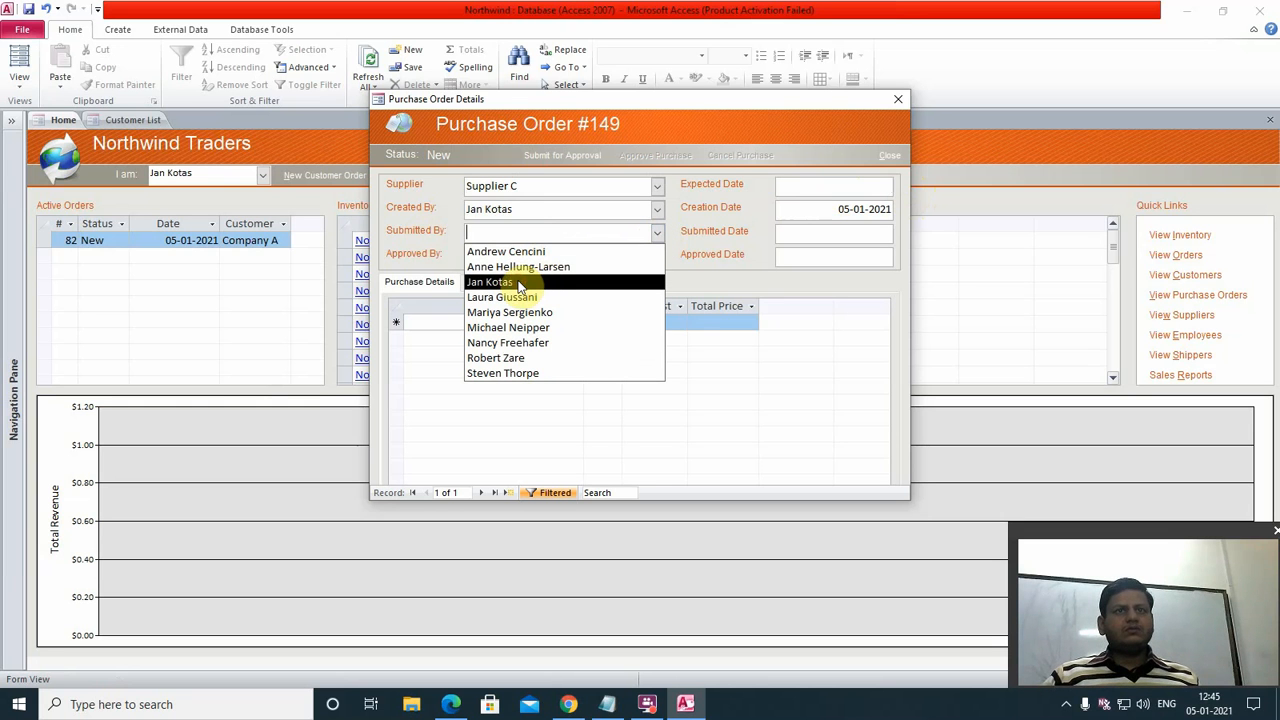
{"action": "left_click", "coordinate": [809, 258]}
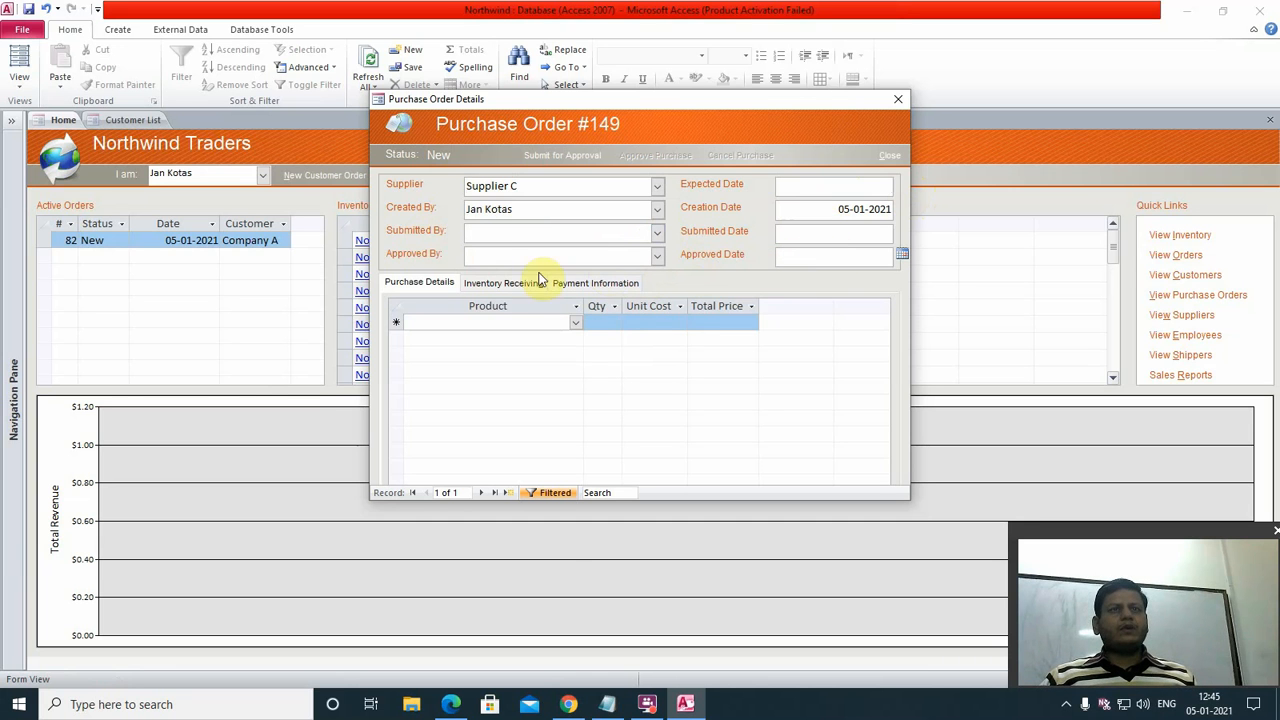
- Add Northwind Traders Beer and Northwind Traders Brownie Mix to the purchase order, each with a quantity of 10
{"action": "left_click", "coordinate": [575, 322]}
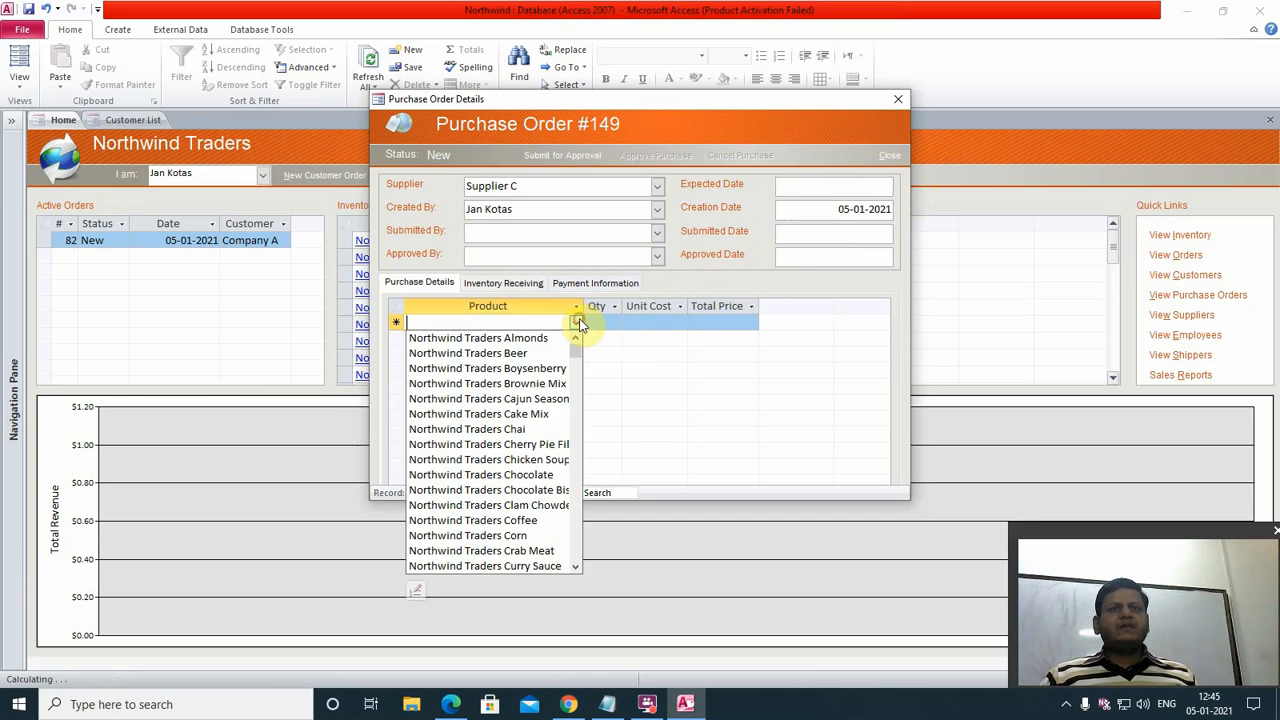
{"action": "left_click", "coordinate": [515, 350]}
{"action": "left_click", "coordinate": [609, 324]}
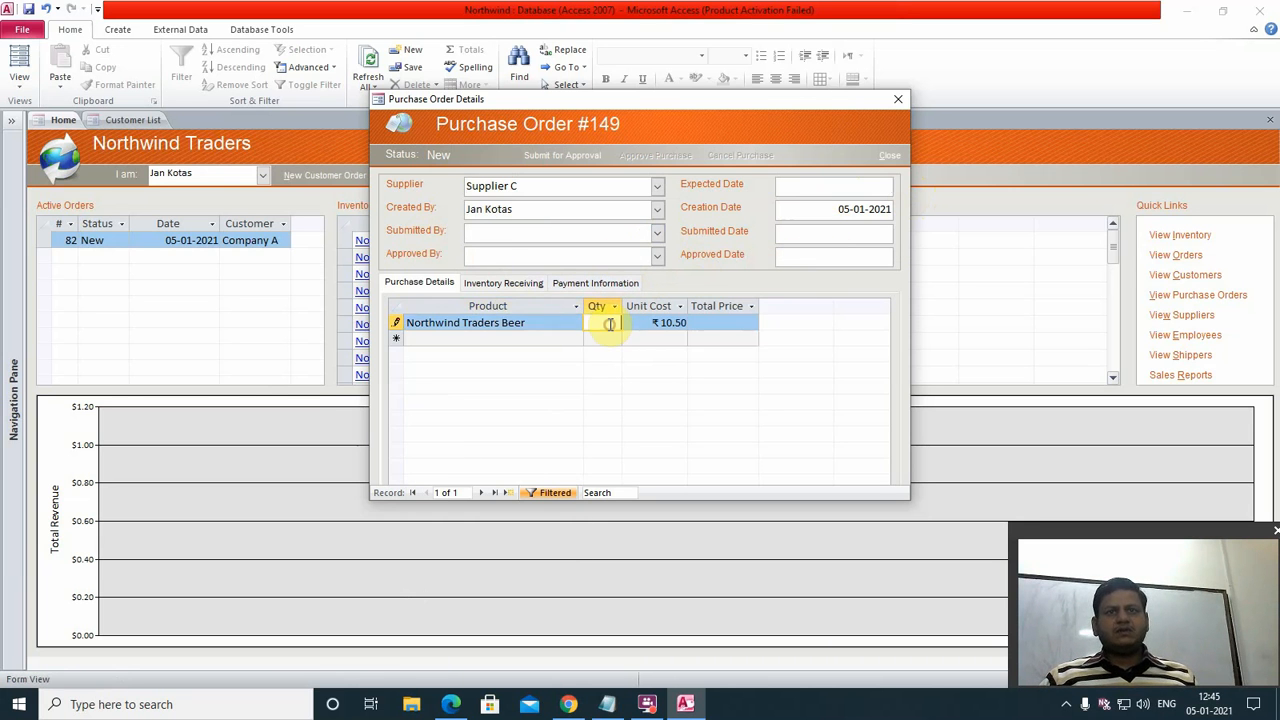
{"action": "type", "text": "10"}
{"action": "left_click", "coordinate": [531, 338]}
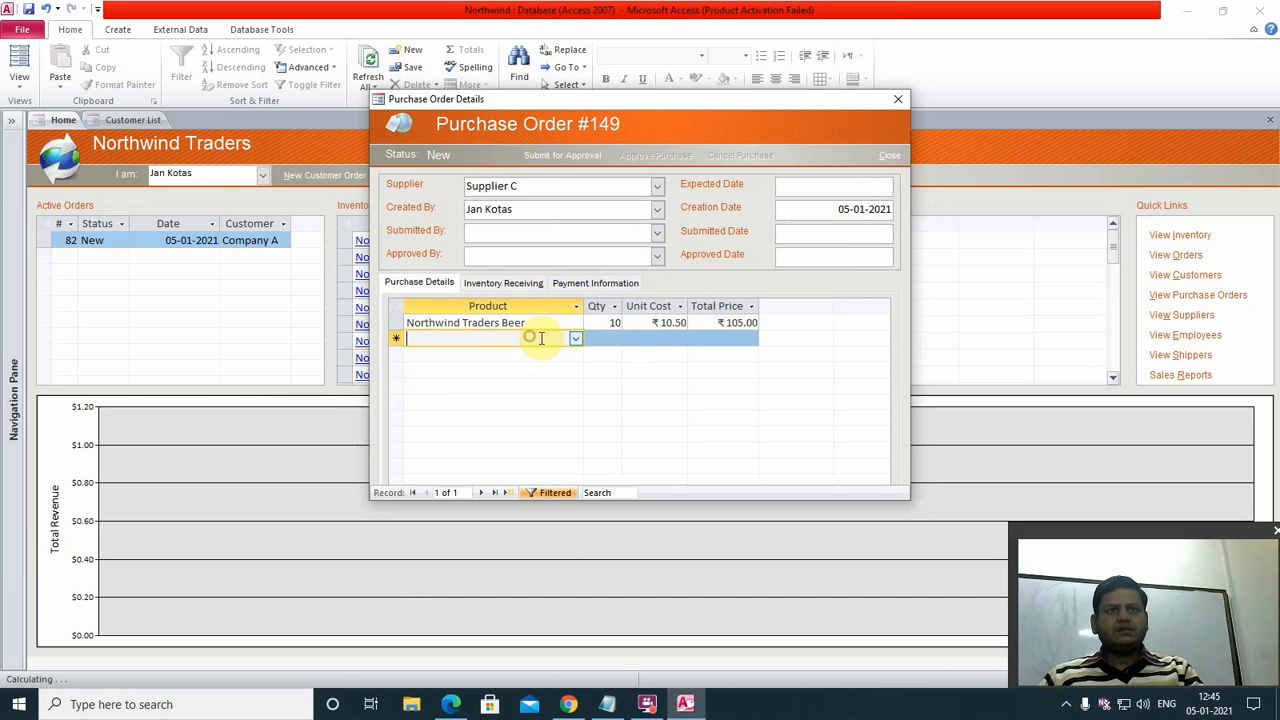
{"action": "left_click", "coordinate": [575, 338]}
{"action": "left_click", "coordinate": [522, 402]}
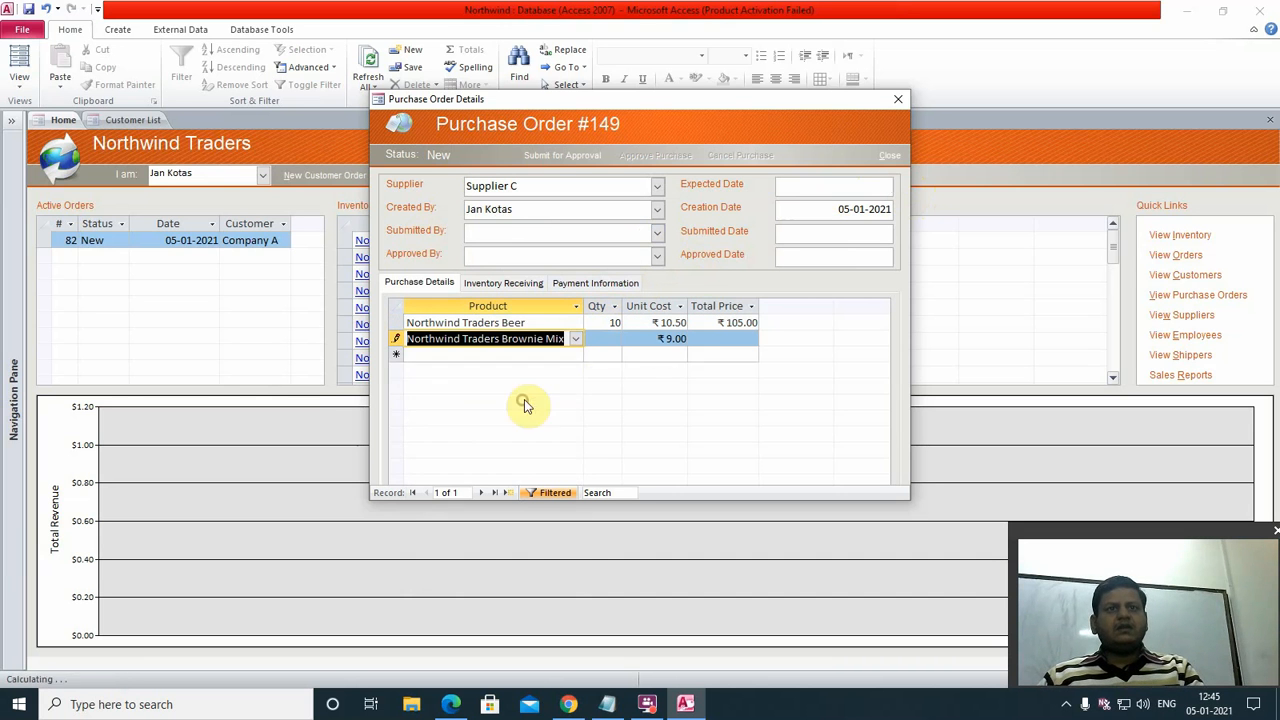
{"action": "left_click", "coordinate": [611, 339]}
{"action": "type", "text": "1"}
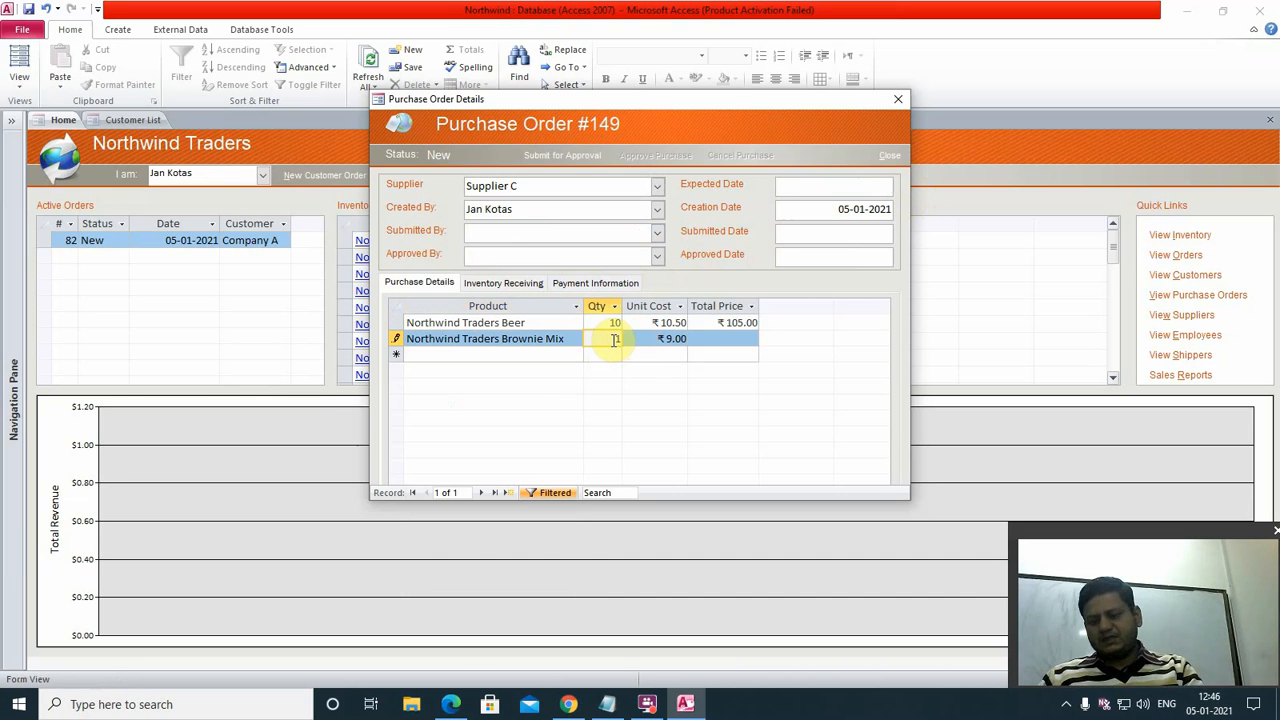
{"action": "type", "text": "0"}
- Add Northwind Traders Chai with a quantity of 30 to the purchase order and close it
{"action": "left_click", "coordinate": [570, 354]}
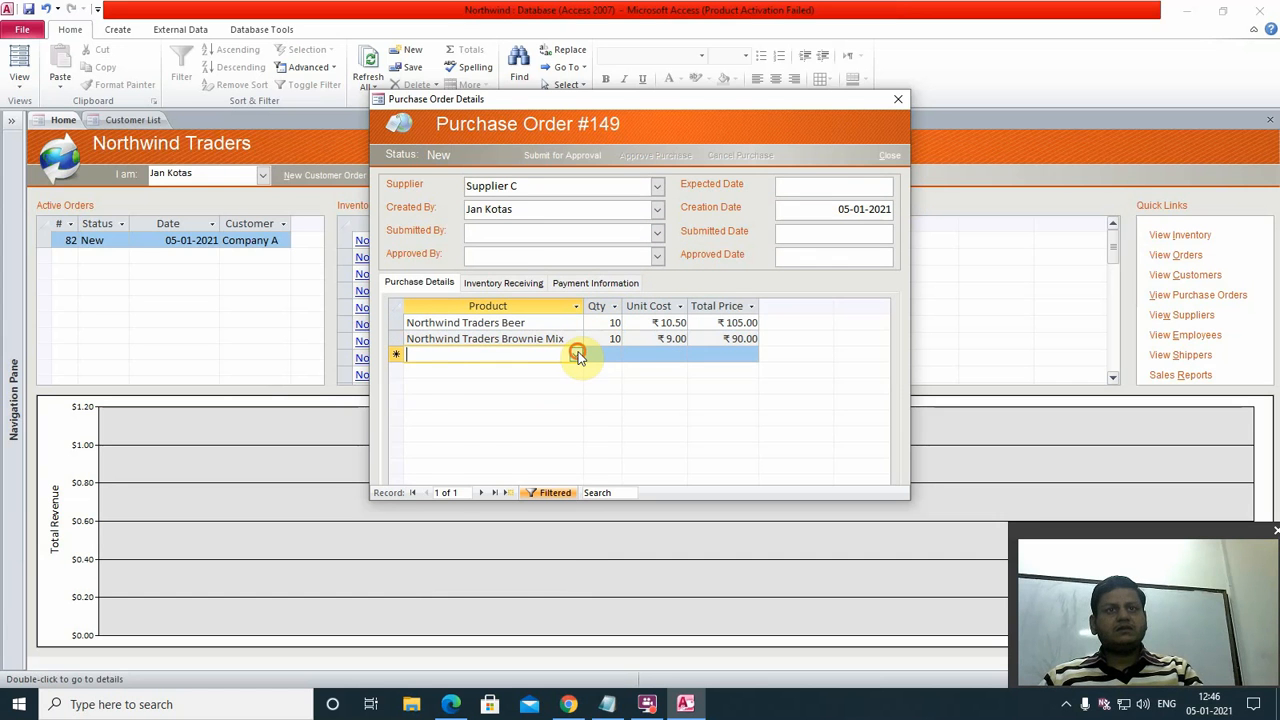
{"action": "left_click", "coordinate": [577, 355]}
{"action": "left_click", "coordinate": [530, 452]}
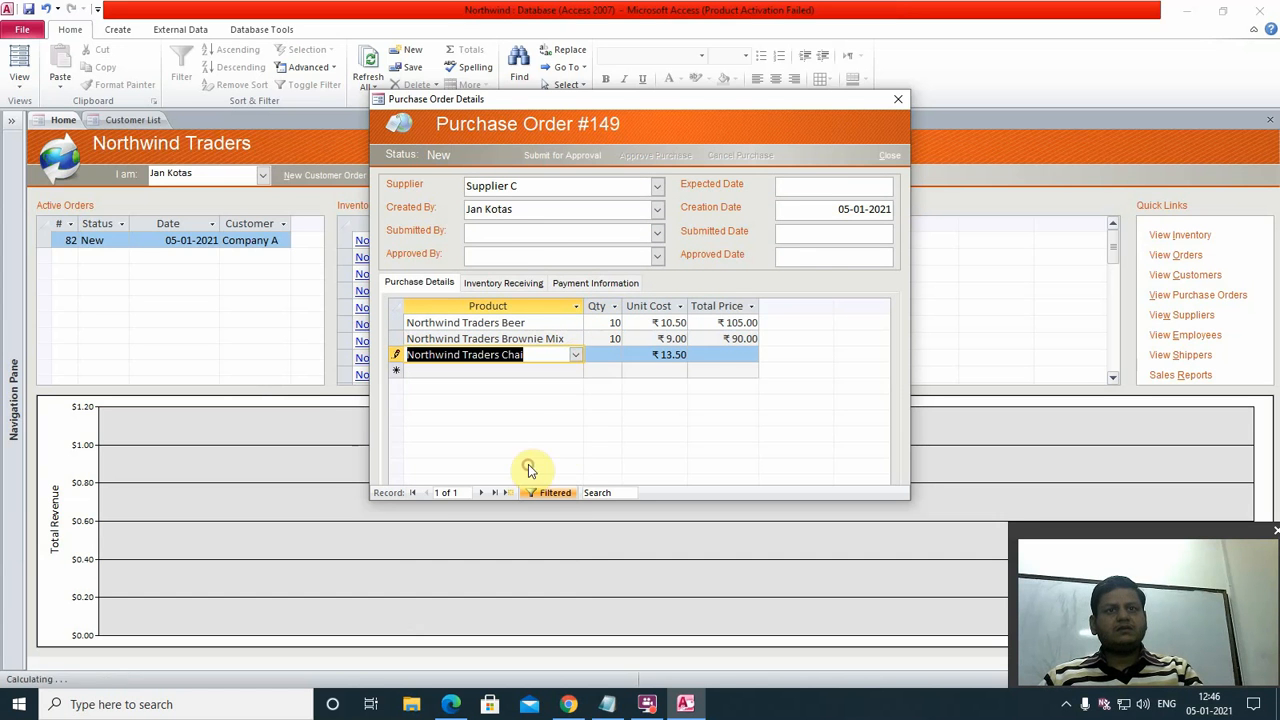
{"action": "left_click", "coordinate": [603, 355]}
{"action": "type", "text": "3"}
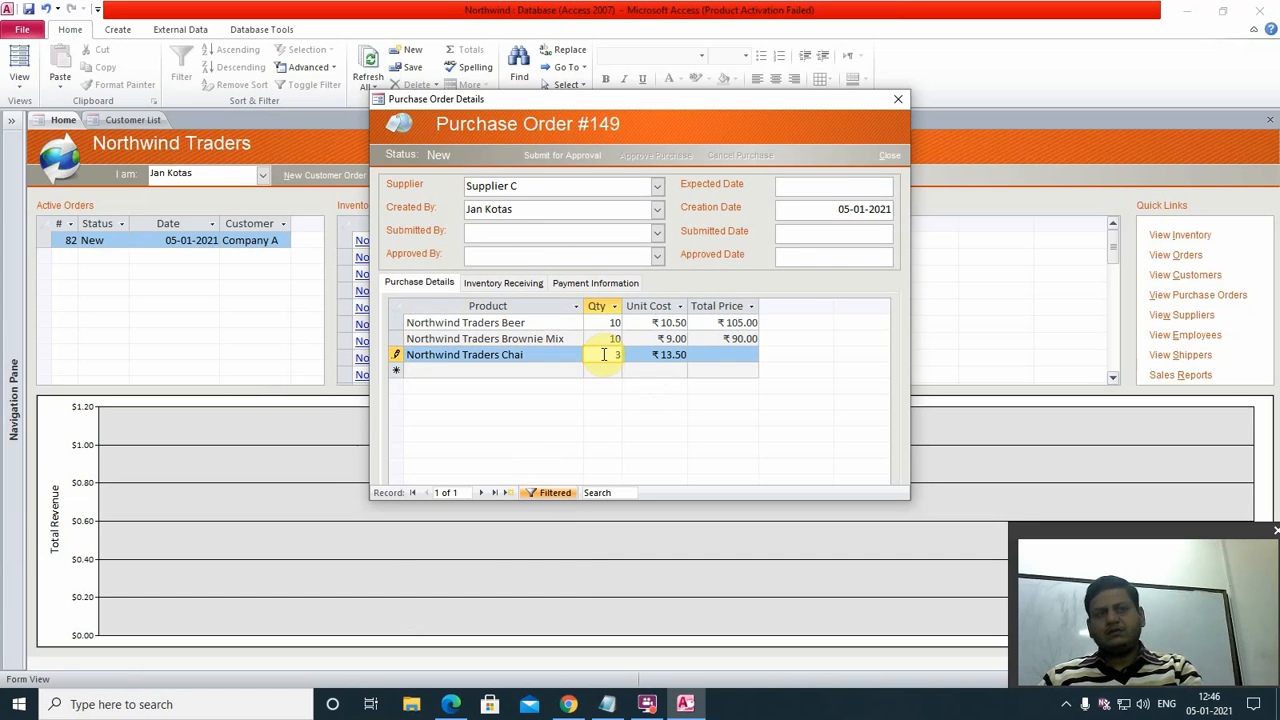
{"action": "type", "text": "0"}
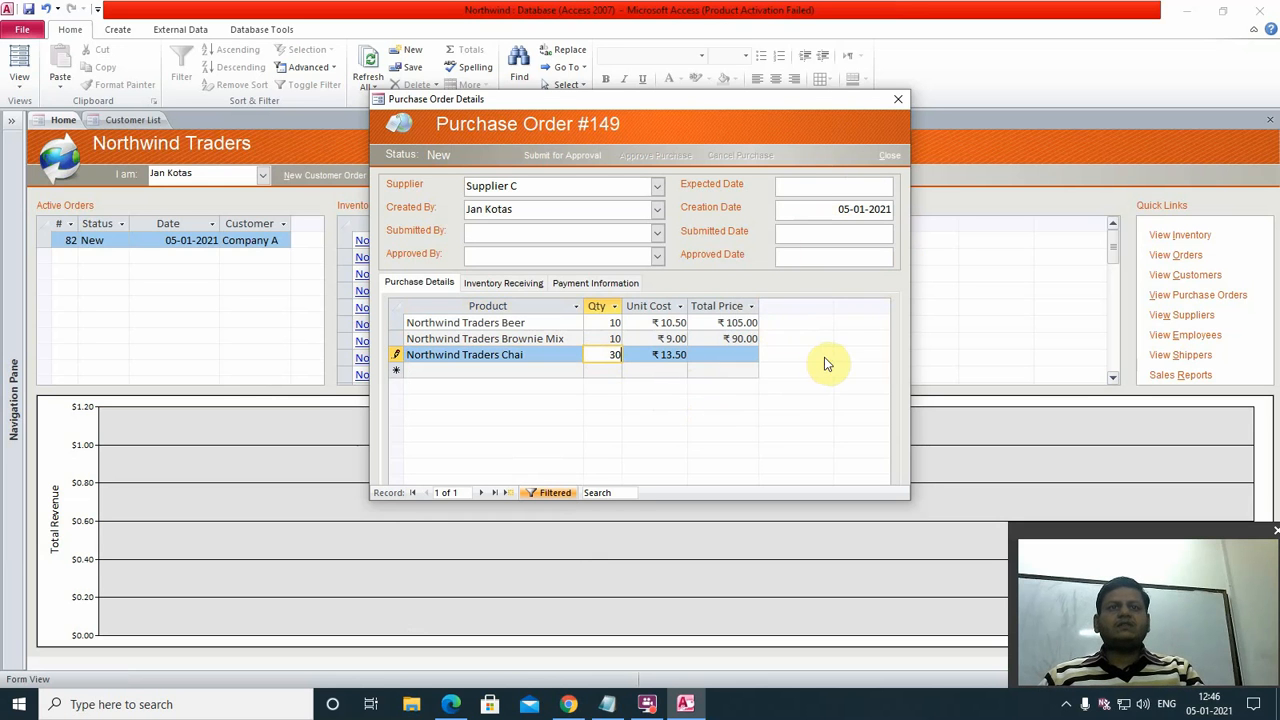
{"action": "left_click", "coordinate": [442, 156]}
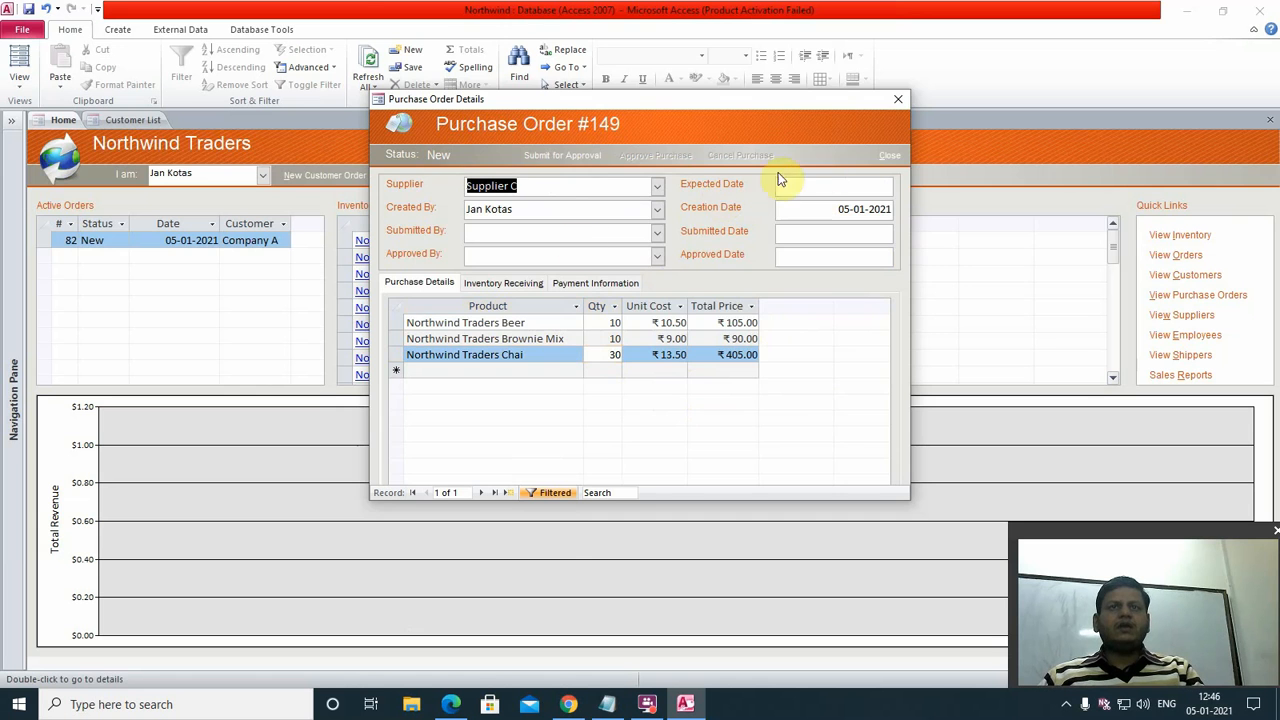
{"action": "left_click", "coordinate": [890, 157]}
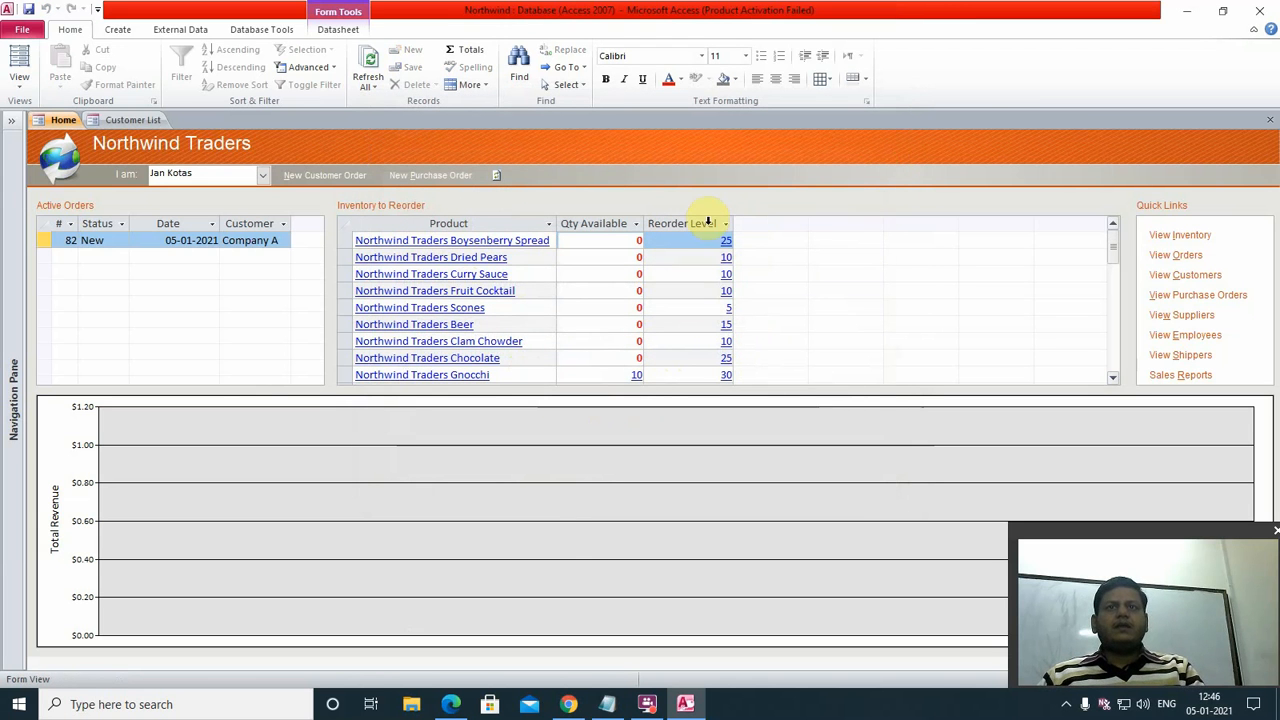
- Start a new customer order for Company F and check its shipping and payment information before returning to the order details
{"action": "scroll", "coordinate": [845, 293], "scroll_direction": "down", "scroll_amount": 3}
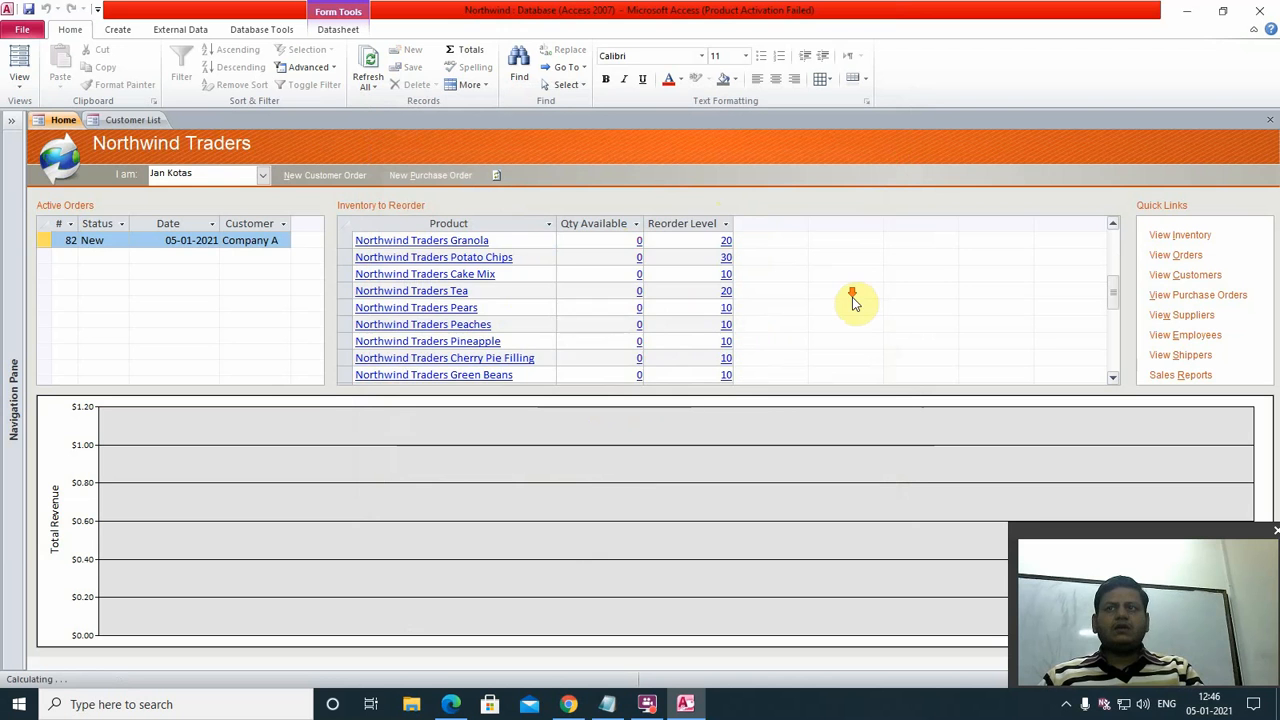
{"action": "scroll", "coordinate": [842, 297], "scroll_direction": "down", "scroll_amount": 3}
{"action": "scroll", "coordinate": [837, 297], "scroll_direction": "up", "scroll_amount": 6}
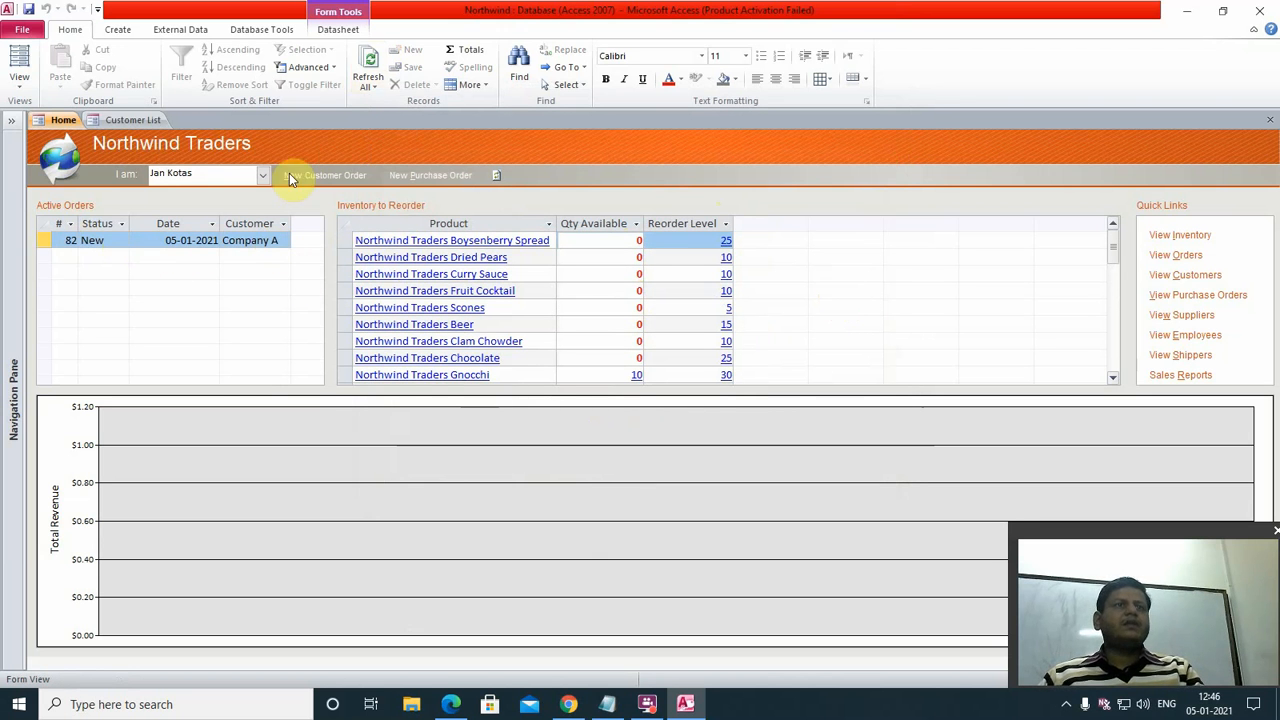
{"action": "left_click", "coordinate": [340, 178]}
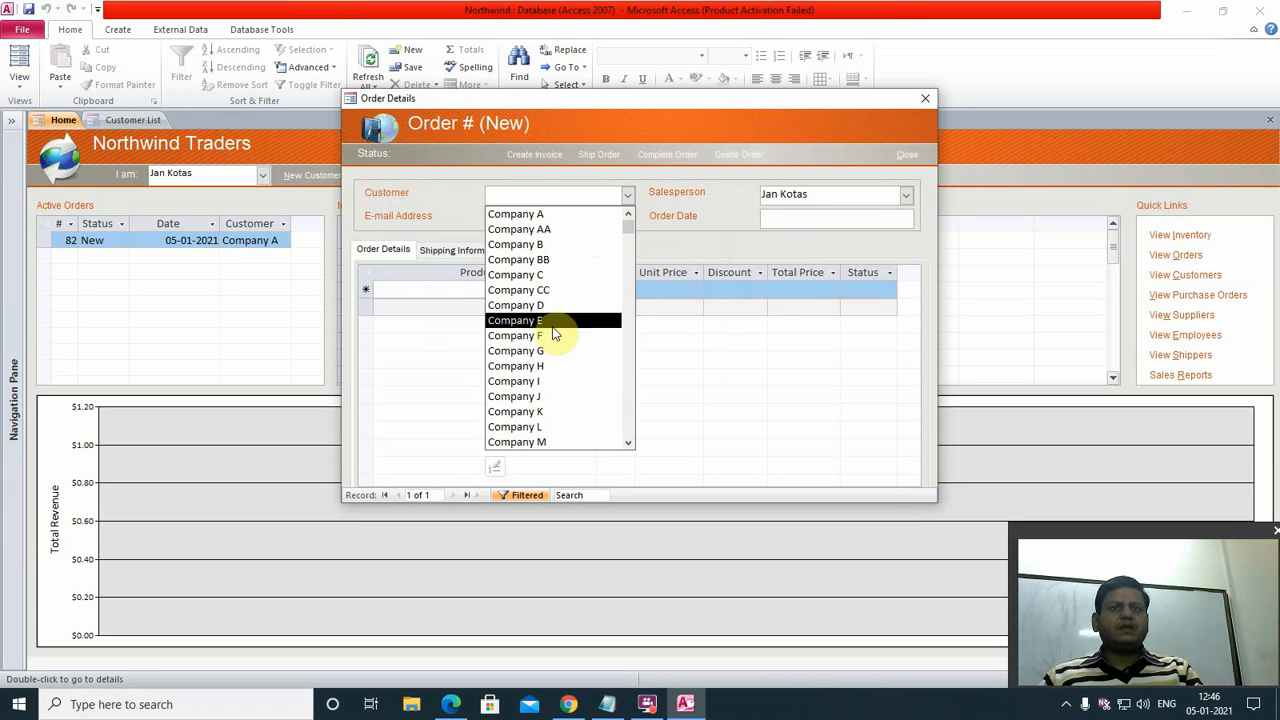
{"action": "left_click", "coordinate": [557, 335]}
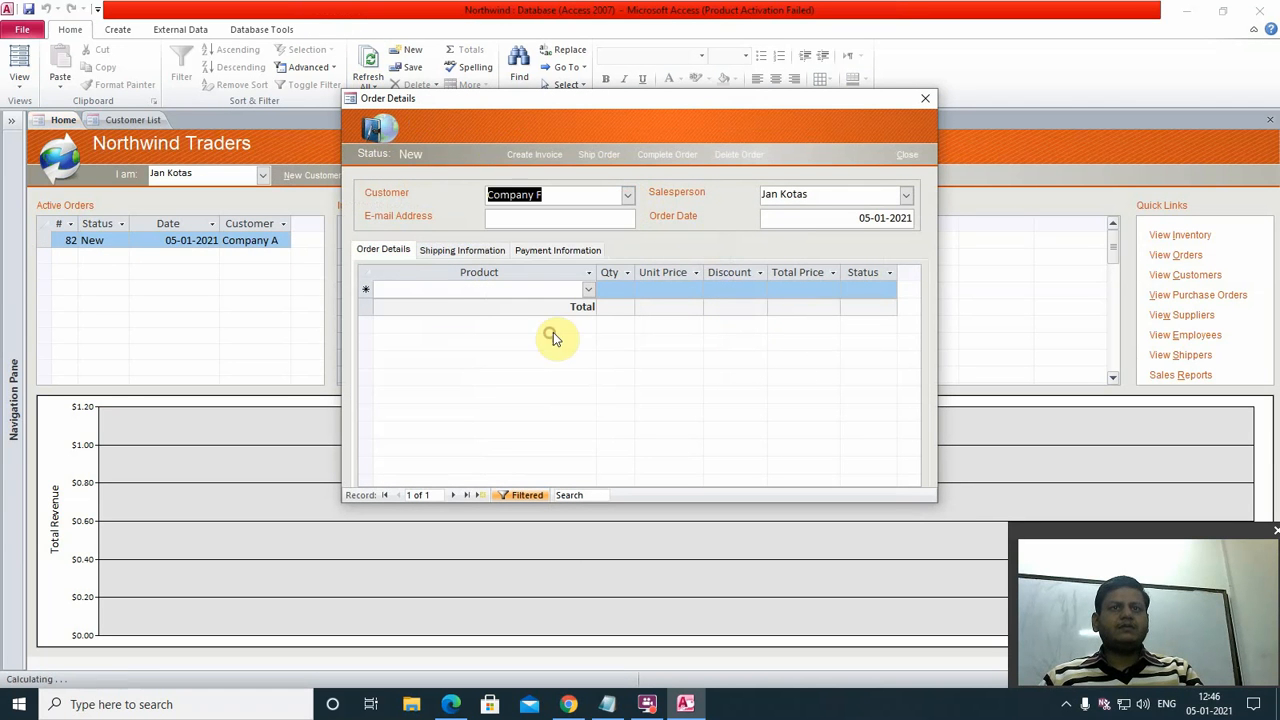
{"action": "left_click", "coordinate": [432, 251]}
{"action": "left_click", "coordinate": [553, 252]}
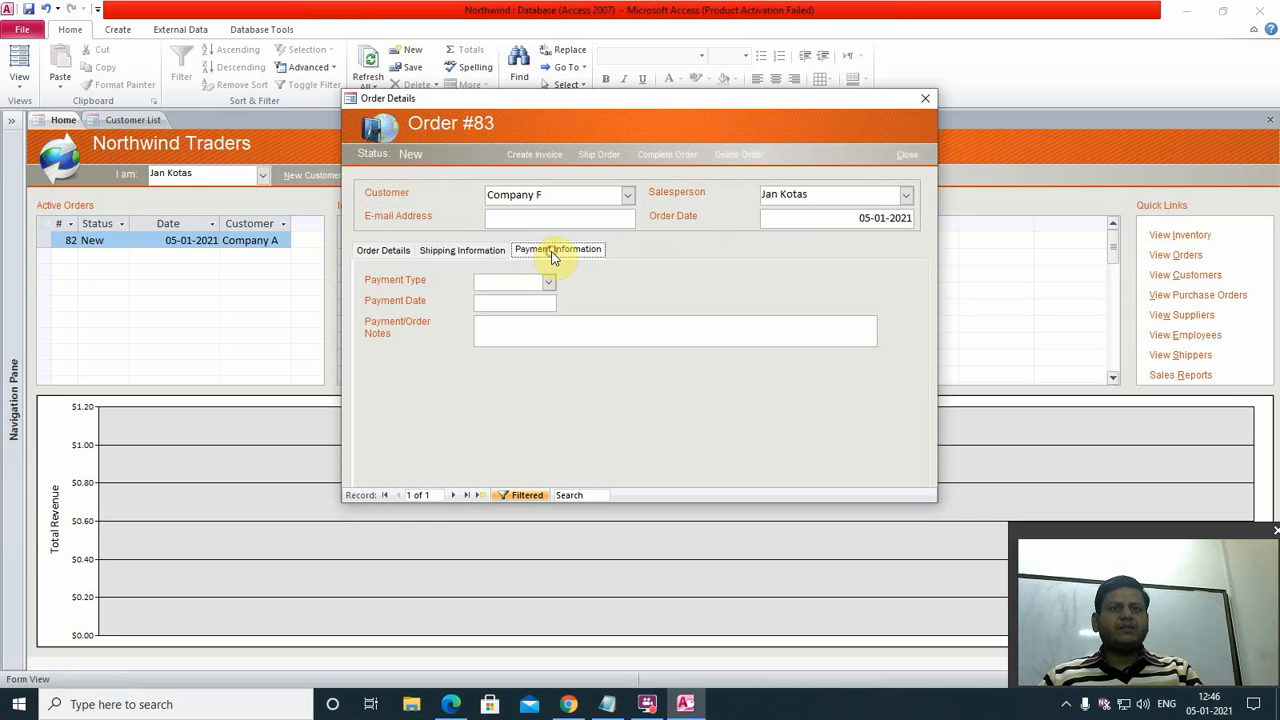
{"action": "left_click", "coordinate": [390, 251]}
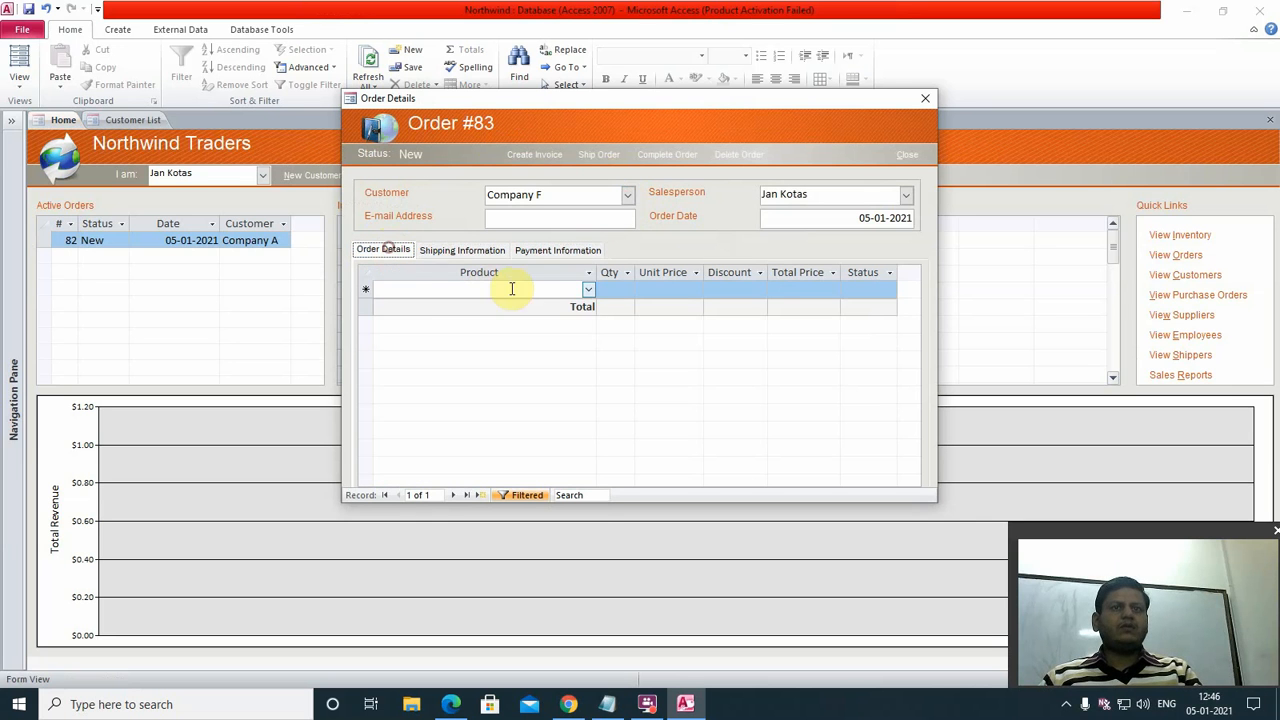
- Add Northwind Traders Boysenberry Spread to the Company F order with a quantity of 10
{"action": "left_click", "coordinate": [587, 289]}
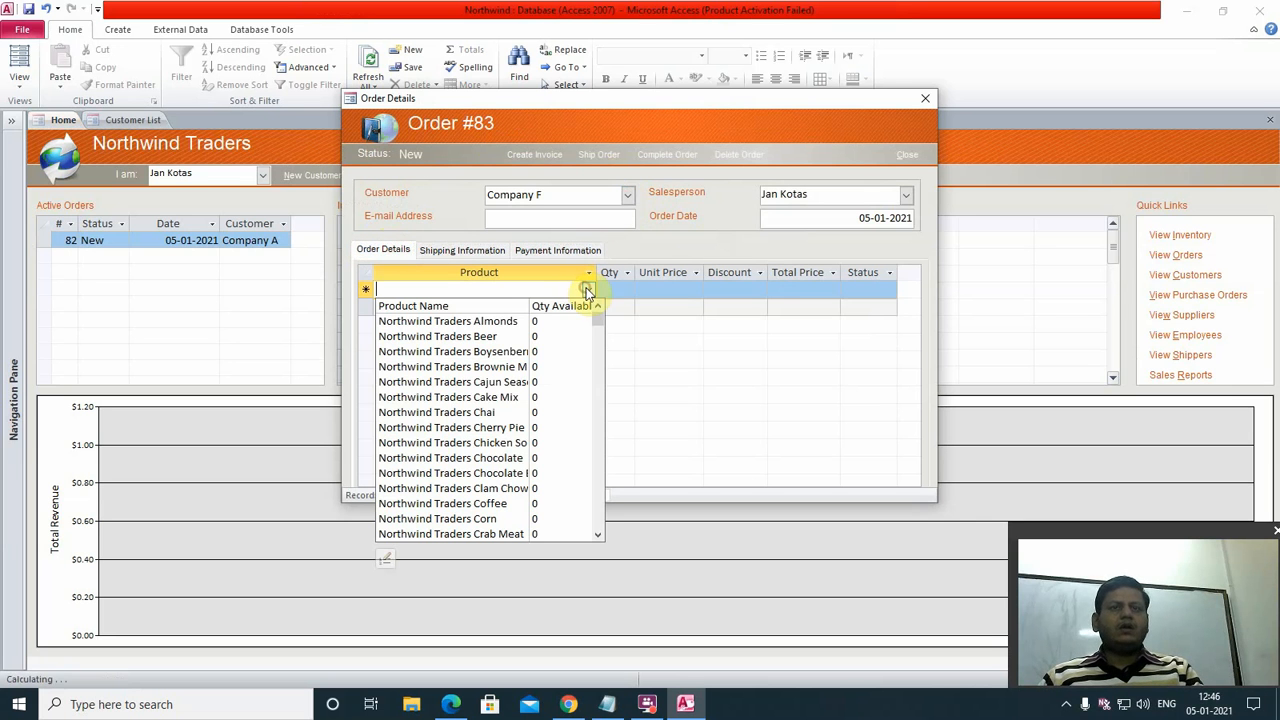
{"action": "left_click", "coordinate": [566, 352]}
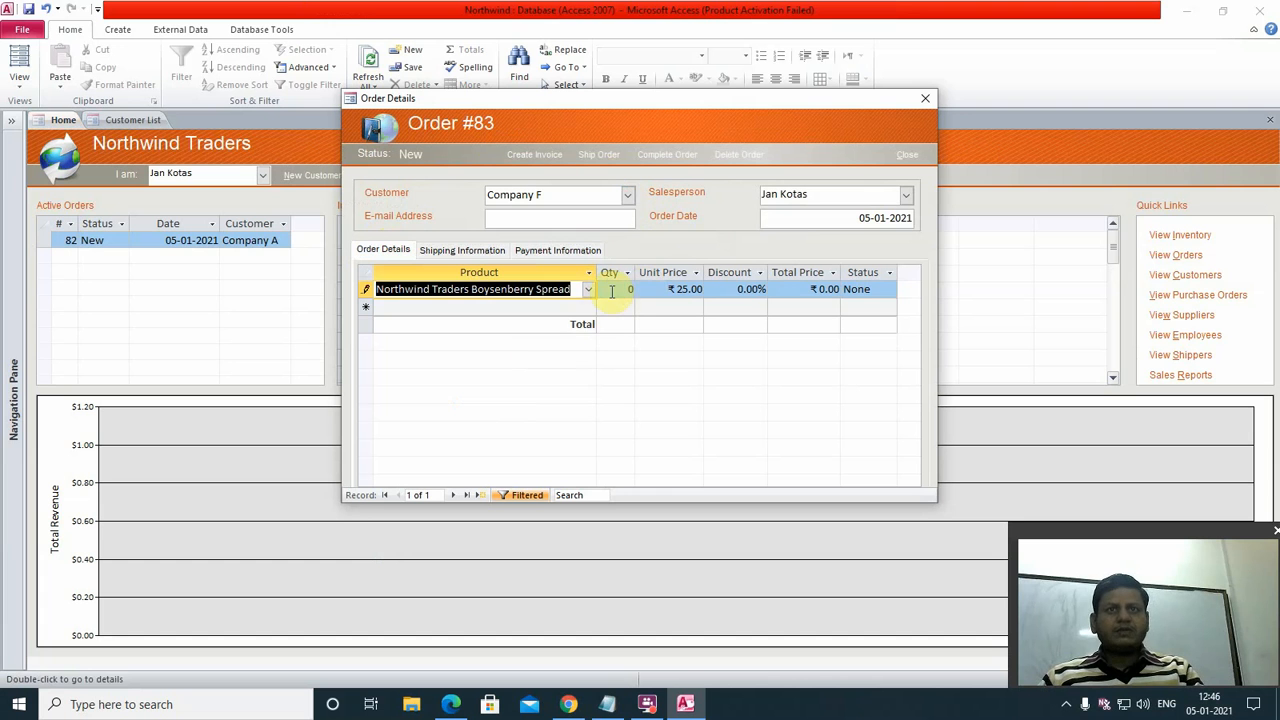
{"action": "left_click", "coordinate": [612, 289]}
{"action": "type", "text": "1"}
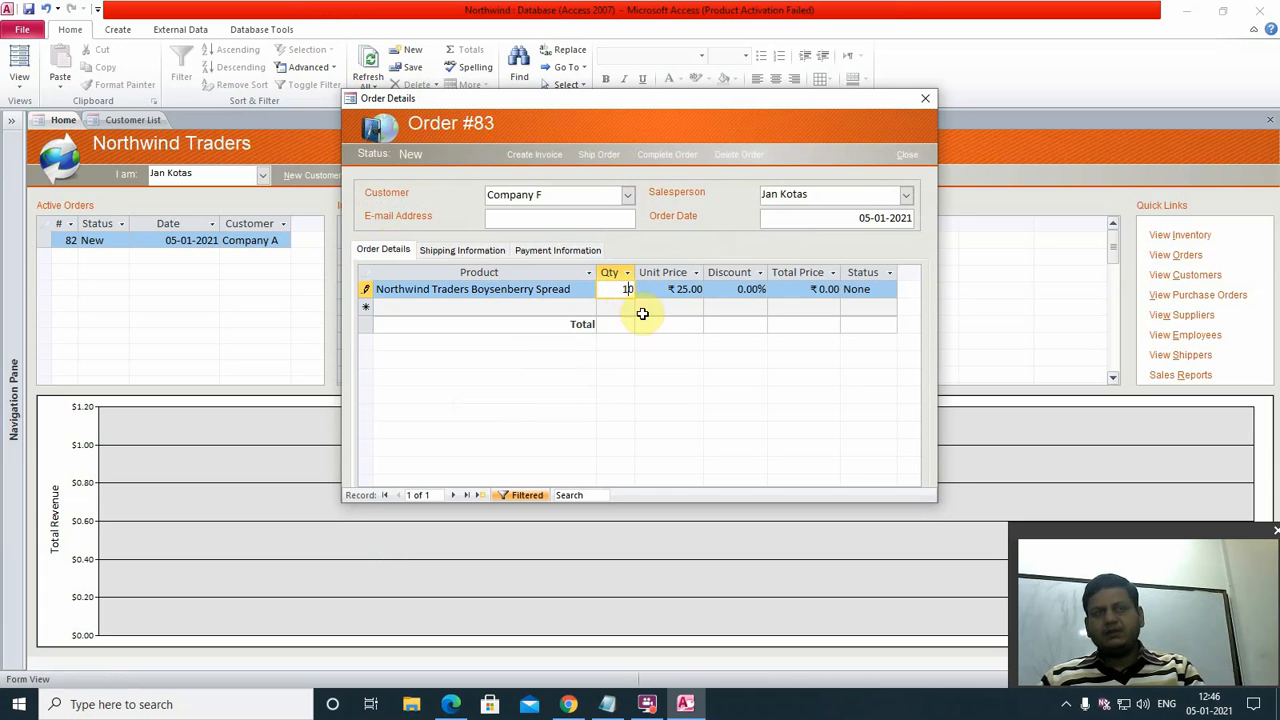
{"action": "type", "text": "0"}
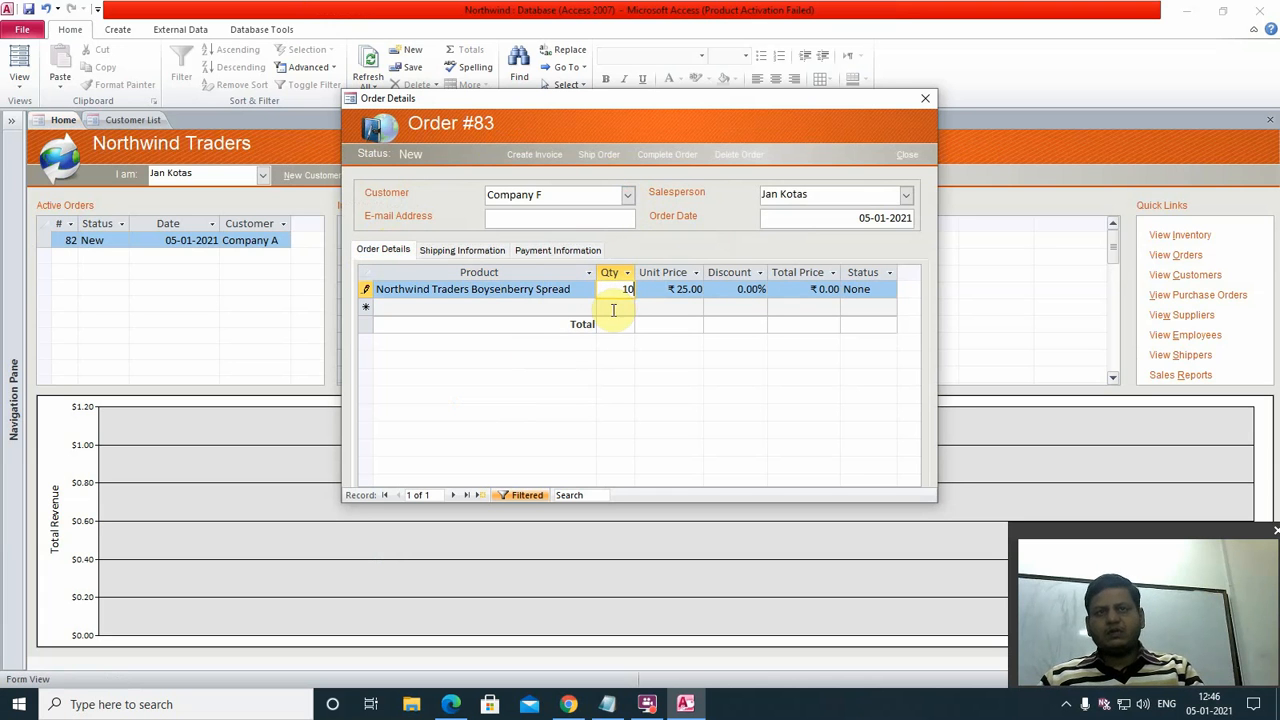
{"action": "left_click", "coordinate": [553, 307]}
- Create a purchase order for the Boysenberry Spread shortage, set its quantity to 200, and close it
{"action": "left_click", "coordinate": [678, 398]}
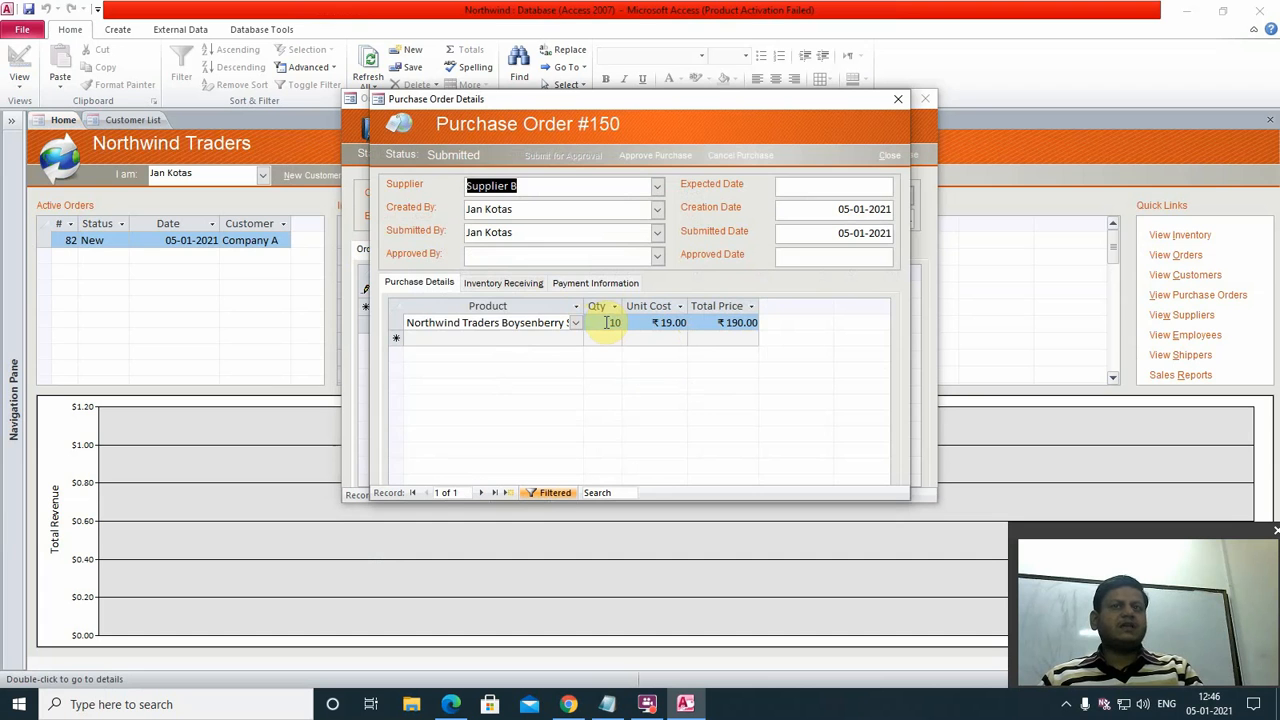
{"action": "double_click", "coordinate": [607, 322]}
{"action": "type", "text": "200"}
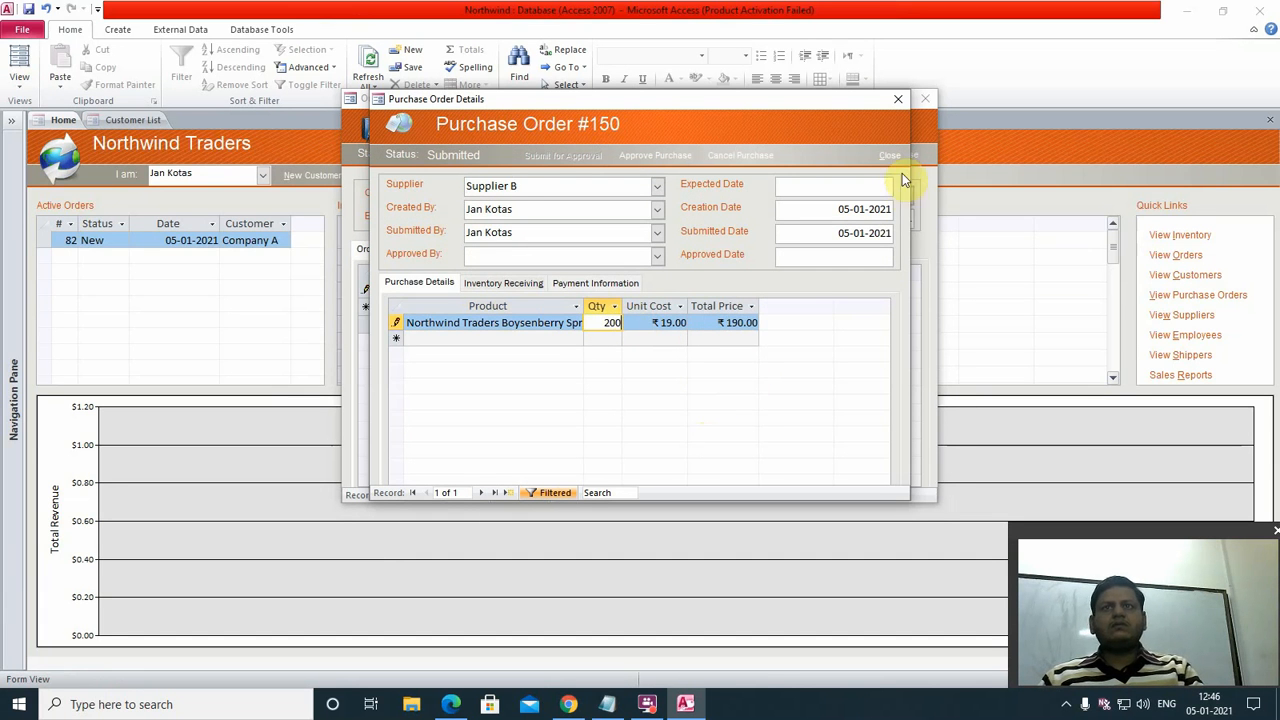
{"action": "left_click", "coordinate": [890, 157]}
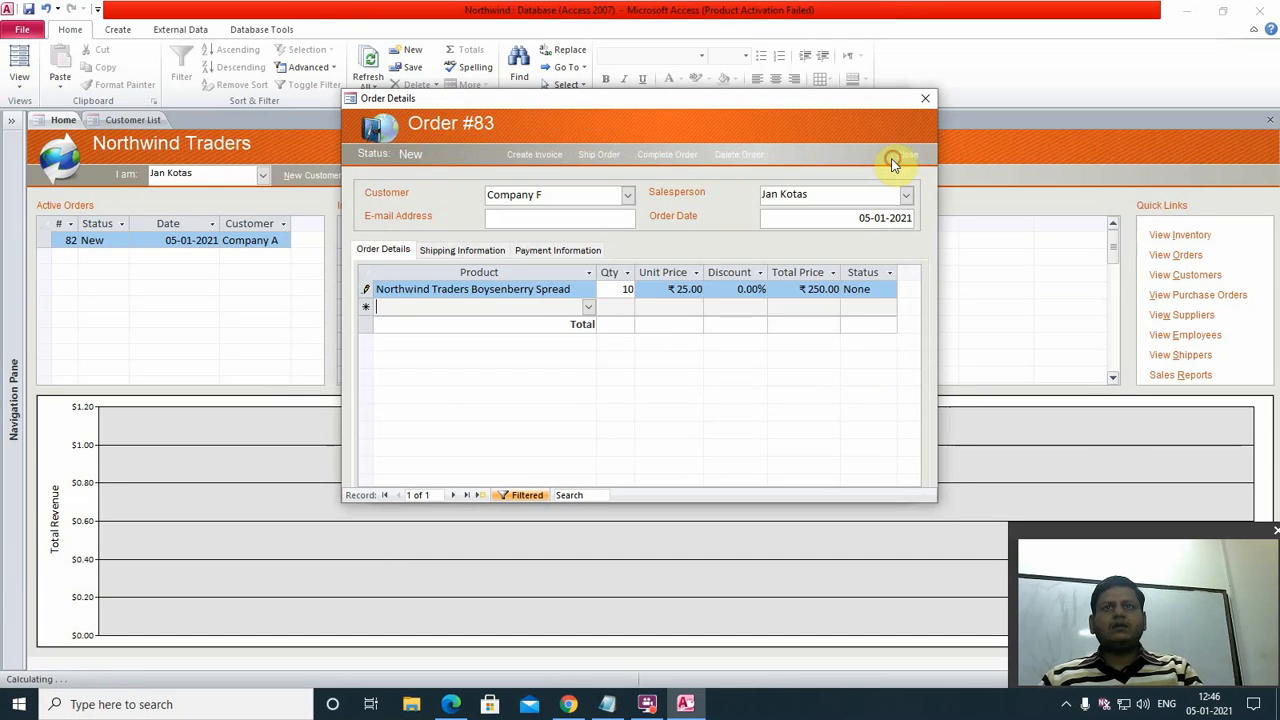
- Add Northwind Traders Chai to the Company F order with a quantity of 5
{"action": "left_click", "coordinate": [588, 309]}
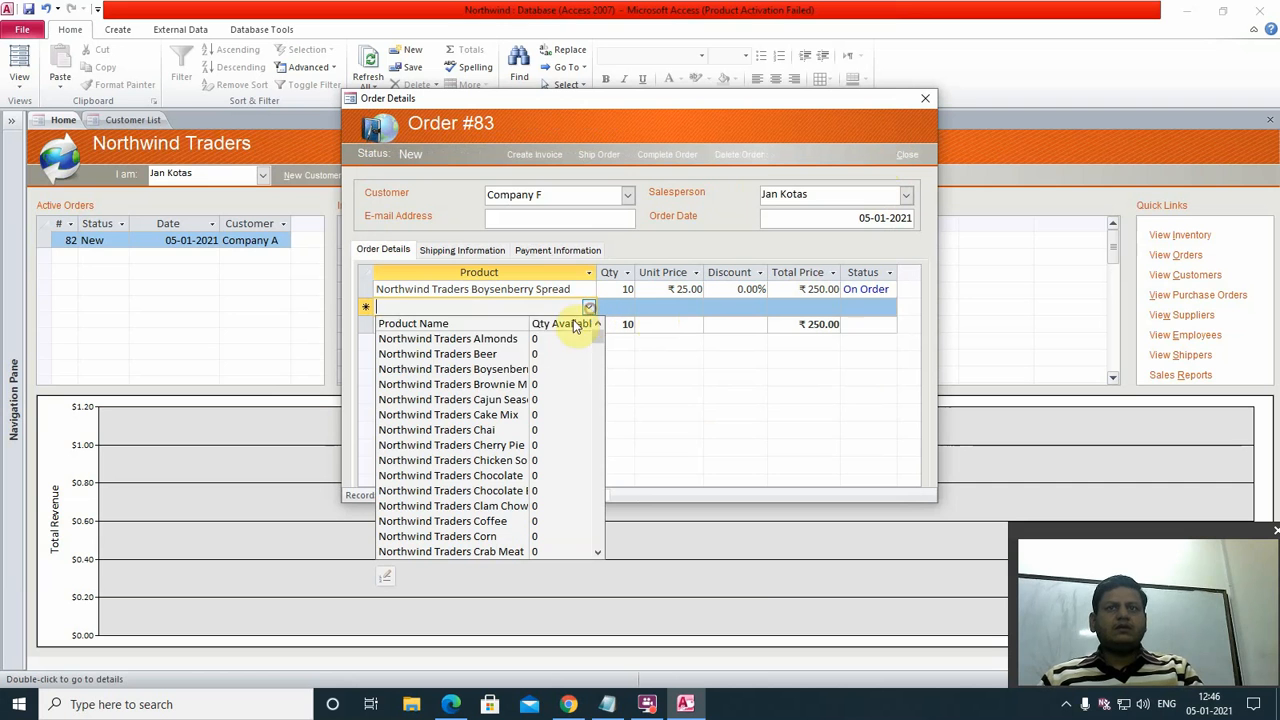
{"action": "left_click", "coordinate": [513, 433]}
{"action": "left_click", "coordinate": [626, 309]}
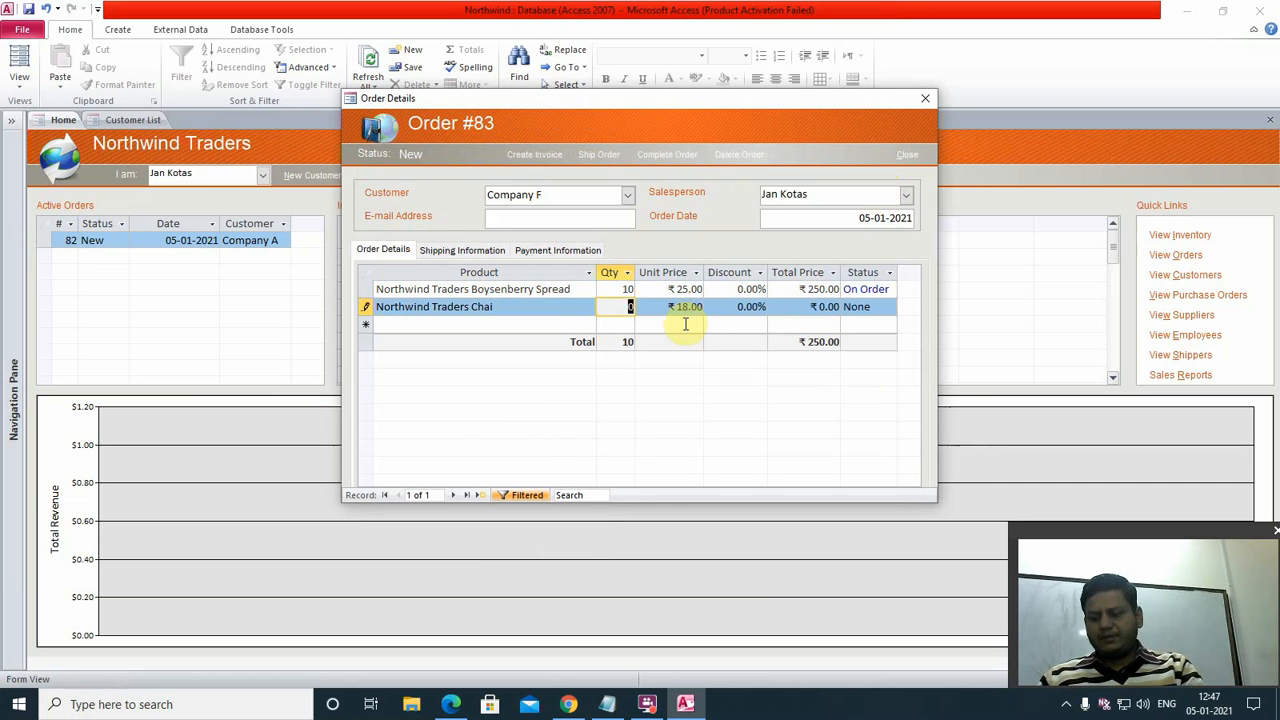
{"action": "type", "text": "5"}
{"action": "key", "text": "Tab"}
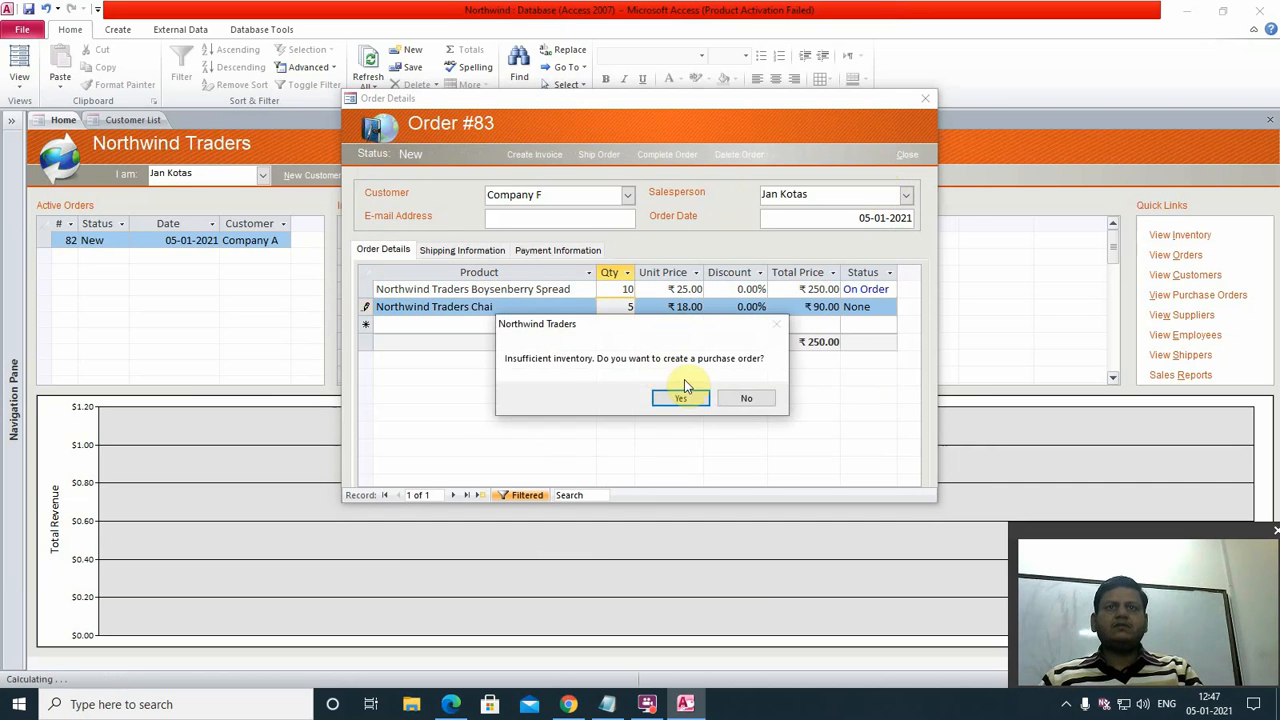
- Create a purchase order for the Chai shortage, set its quantity to 50, and close it
{"action": "left_click", "coordinate": [681, 390]}
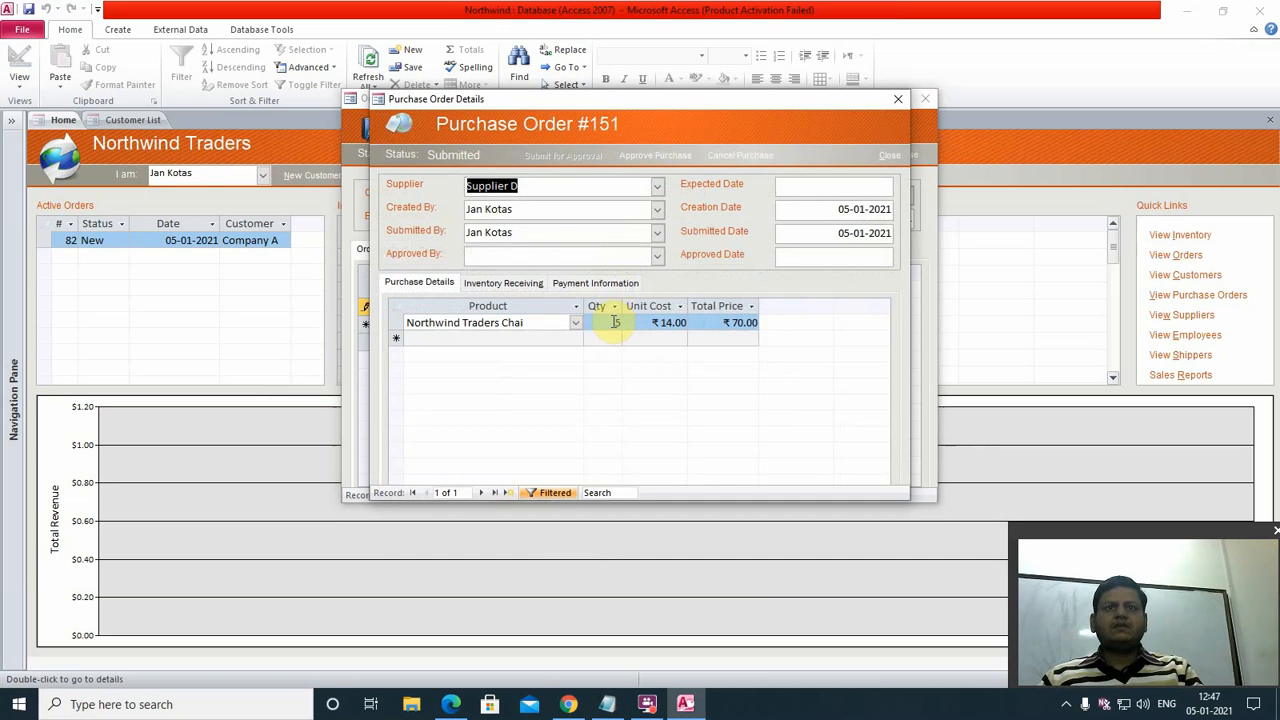
{"action": "left_click", "coordinate": [615, 322]}
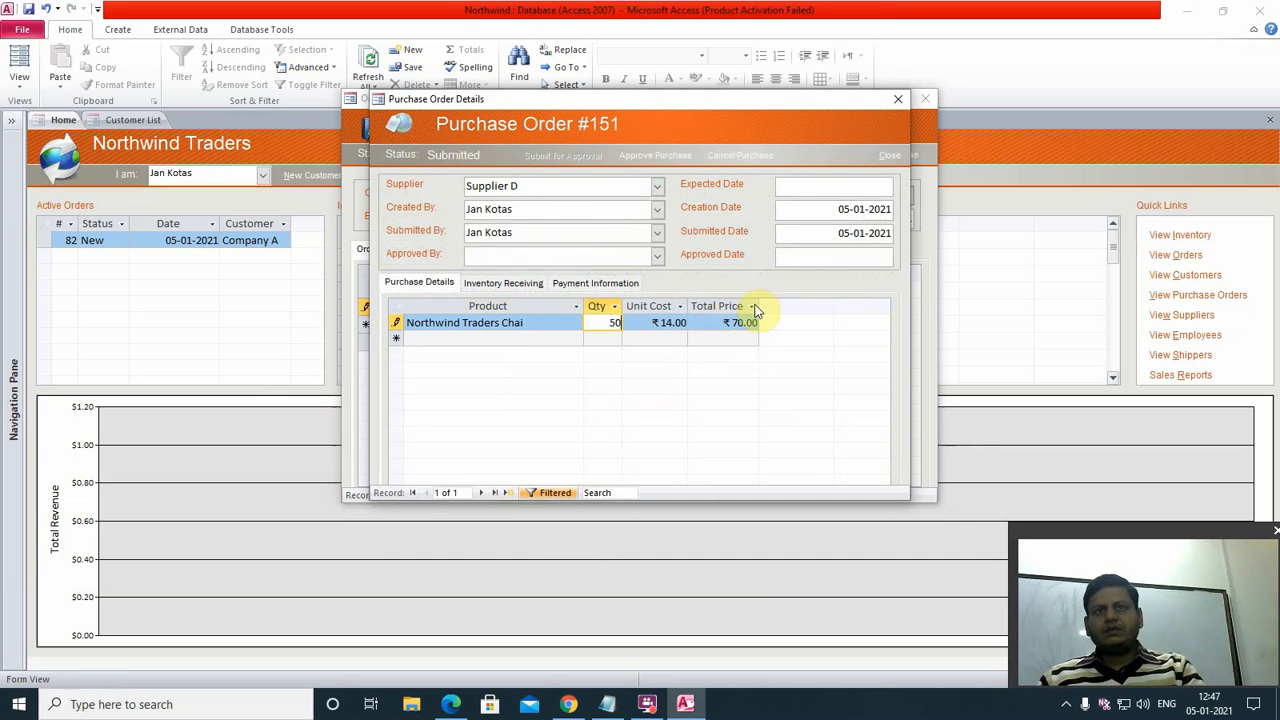
{"action": "left_click", "coordinate": [885, 157]}
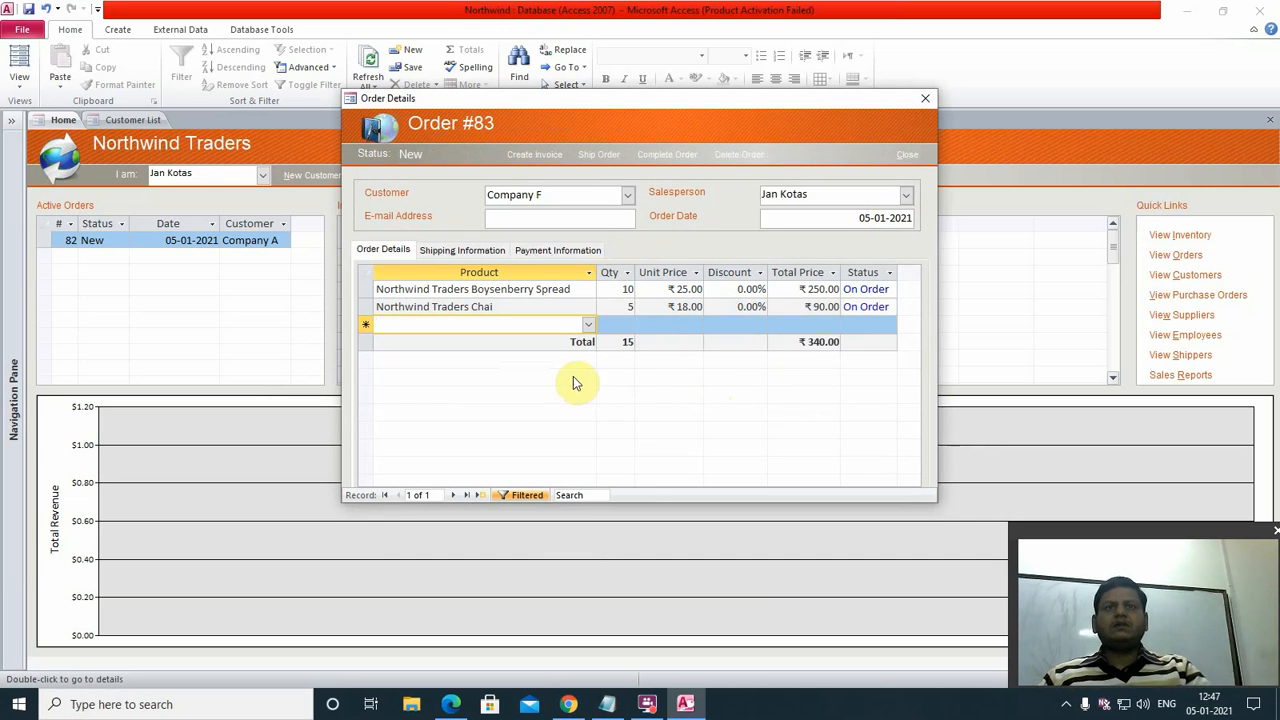
- Add Northwind Traders Cherry Pie Filling to the Company F order with a quantity of 51, and create and close the shortage purchase order
{"action": "left_click", "coordinate": [590, 326]}
{"action": "left_click", "coordinate": [503, 457]}
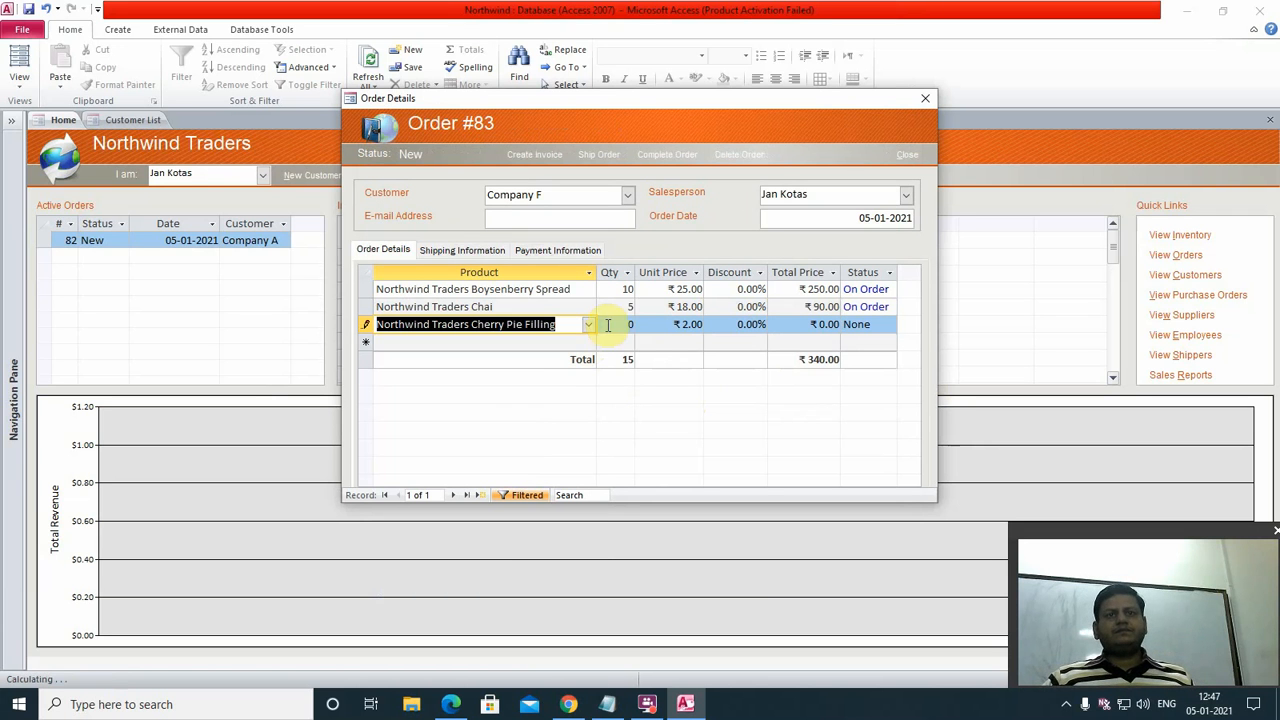
{"action": "key", "text": "Tab"}
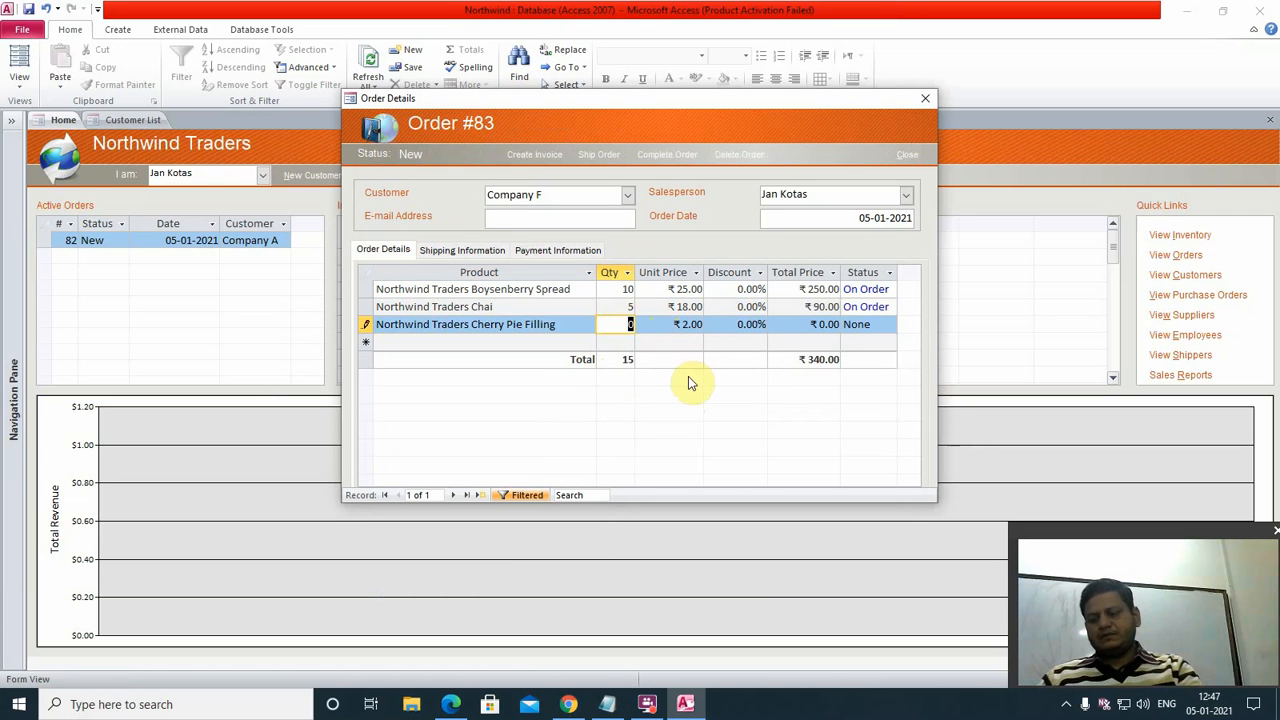
{"action": "type", "text": "51"}
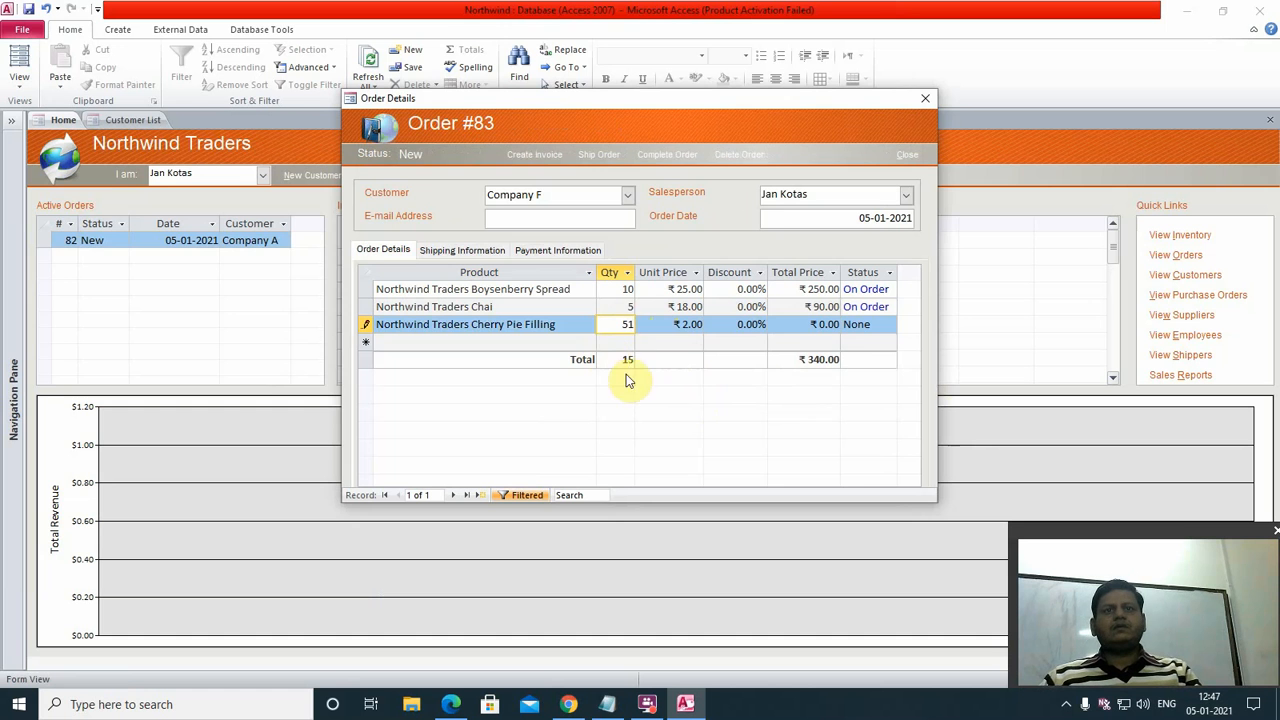
{"action": "key", "text": "Tab"}
{"action": "left_click", "coordinate": [686, 398]}
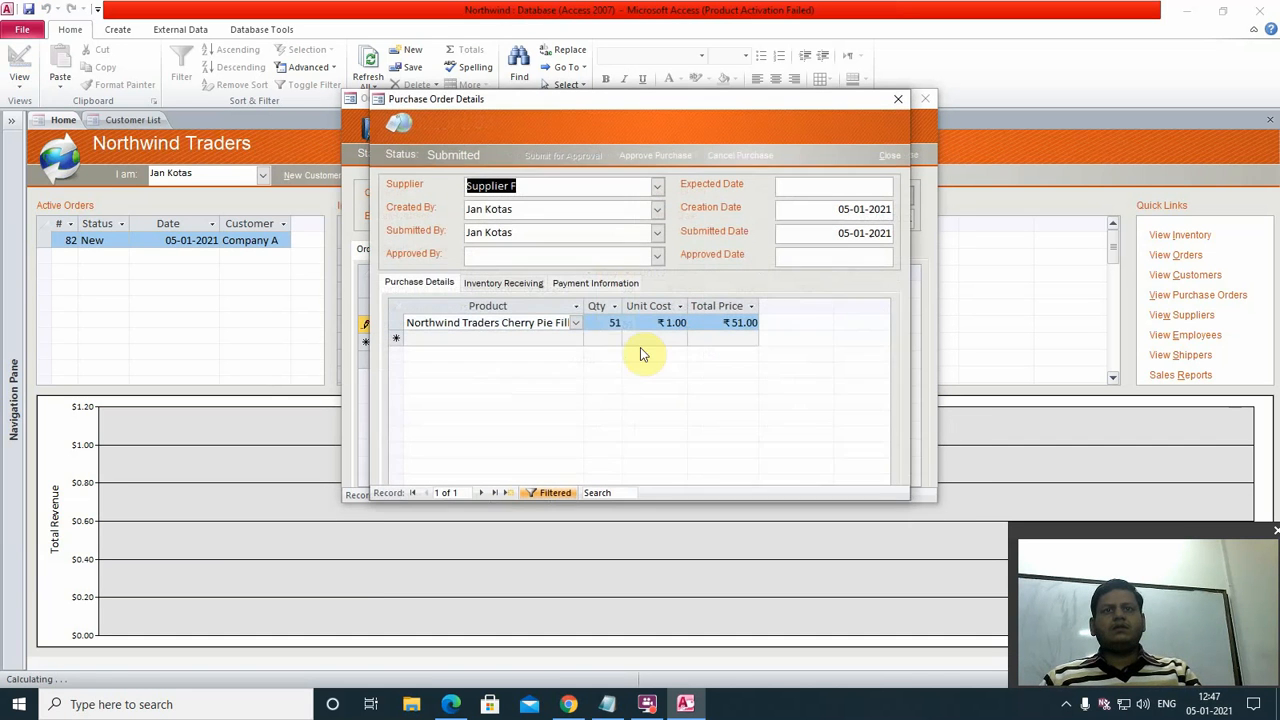
{"action": "left_click", "coordinate": [889, 158]}
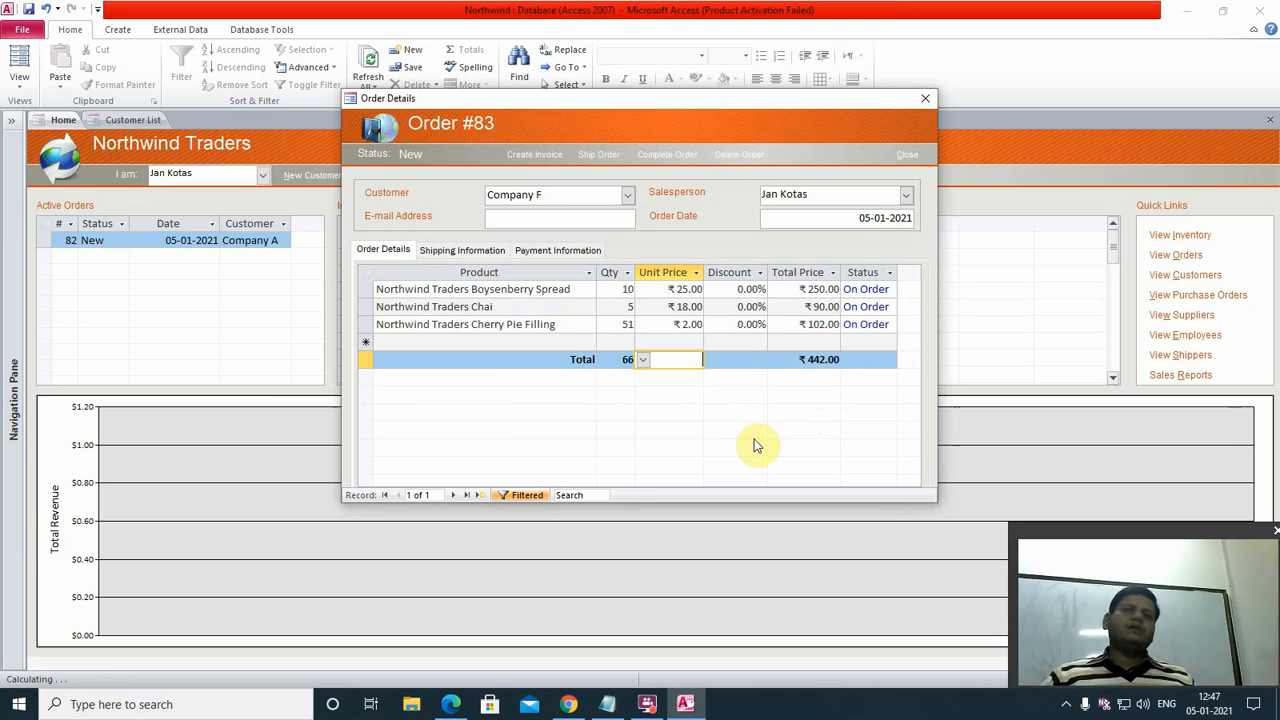
- Set the Company F order's shipping to Shipping Company B, ship date 08-01-2021 and shipping fee 100
{"action": "left_click", "coordinate": [469, 252]}
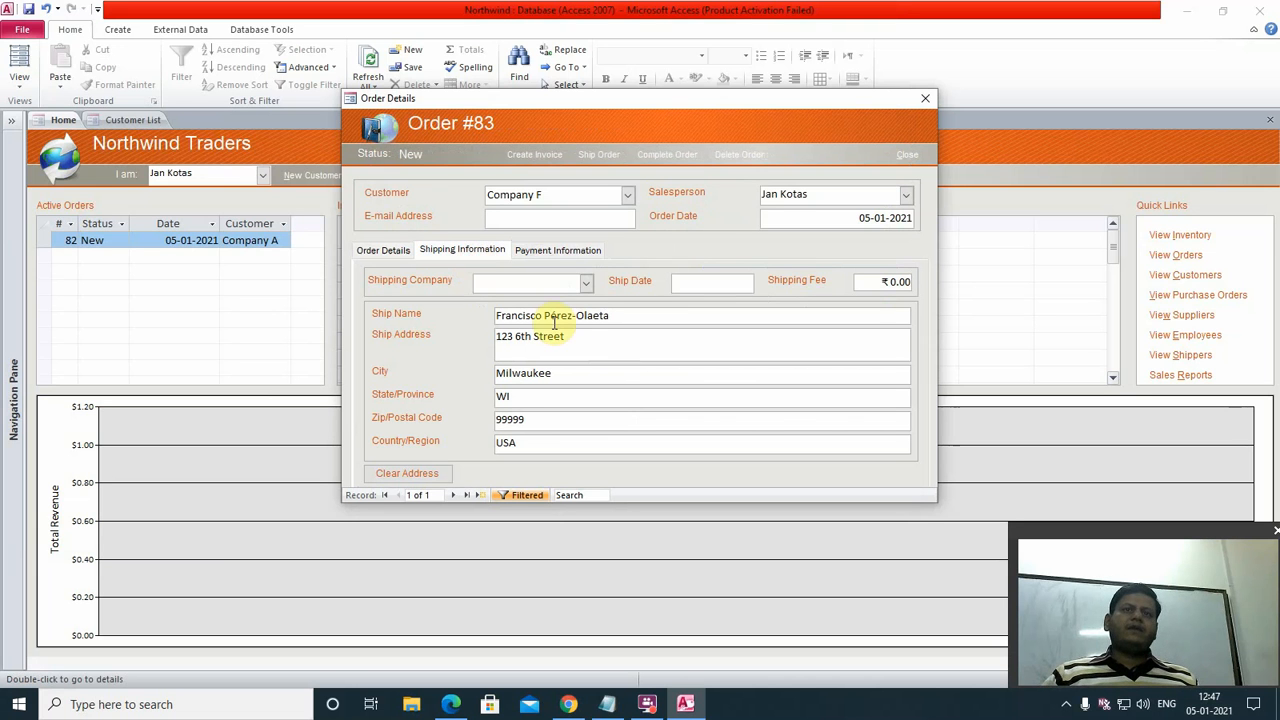
{"action": "left_click", "coordinate": [589, 283]}
{"action": "left_click", "coordinate": [580, 314]}
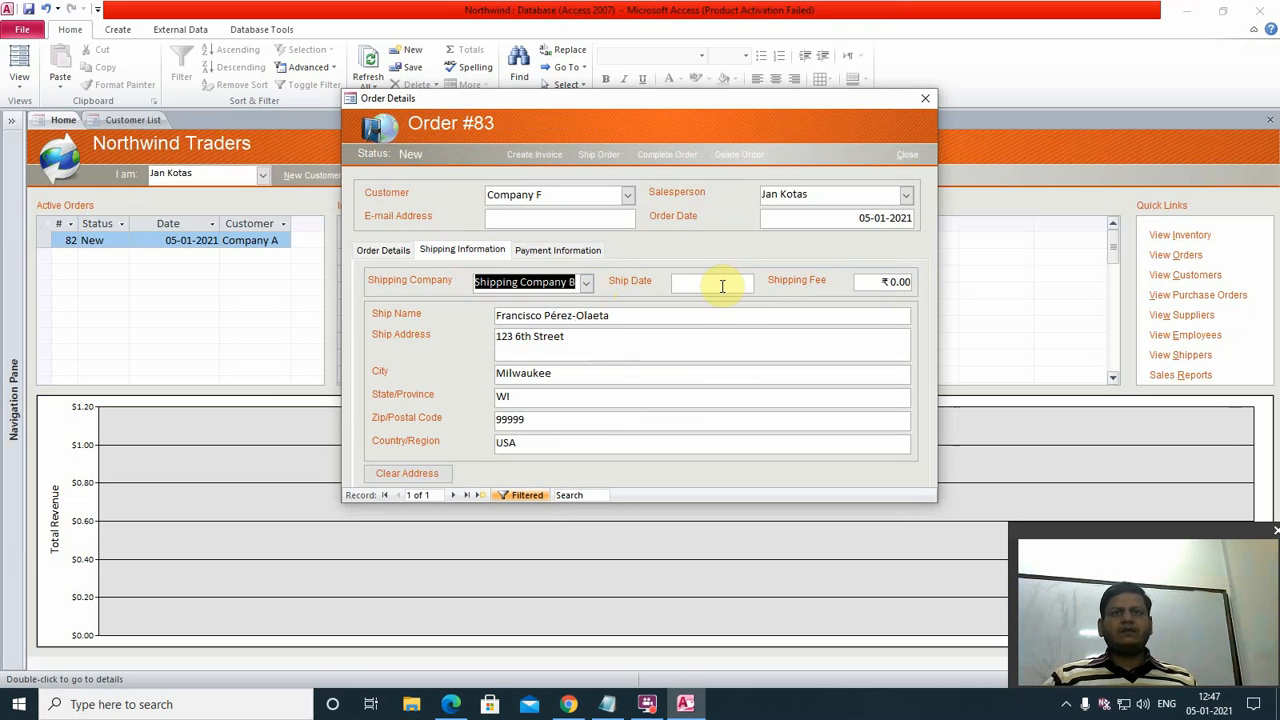
{"action": "left_click", "coordinate": [716, 285]}
{"action": "left_click", "coordinate": [764, 280]}
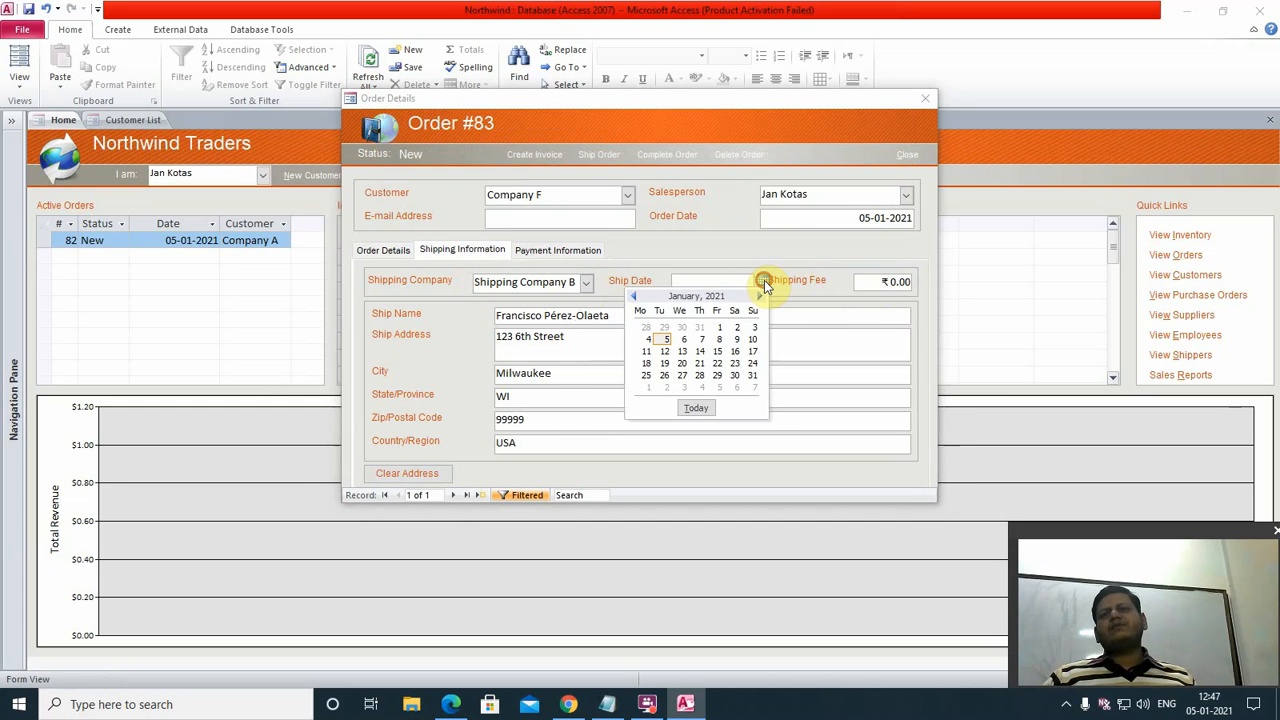
{"action": "left_click", "coordinate": [718, 337]}
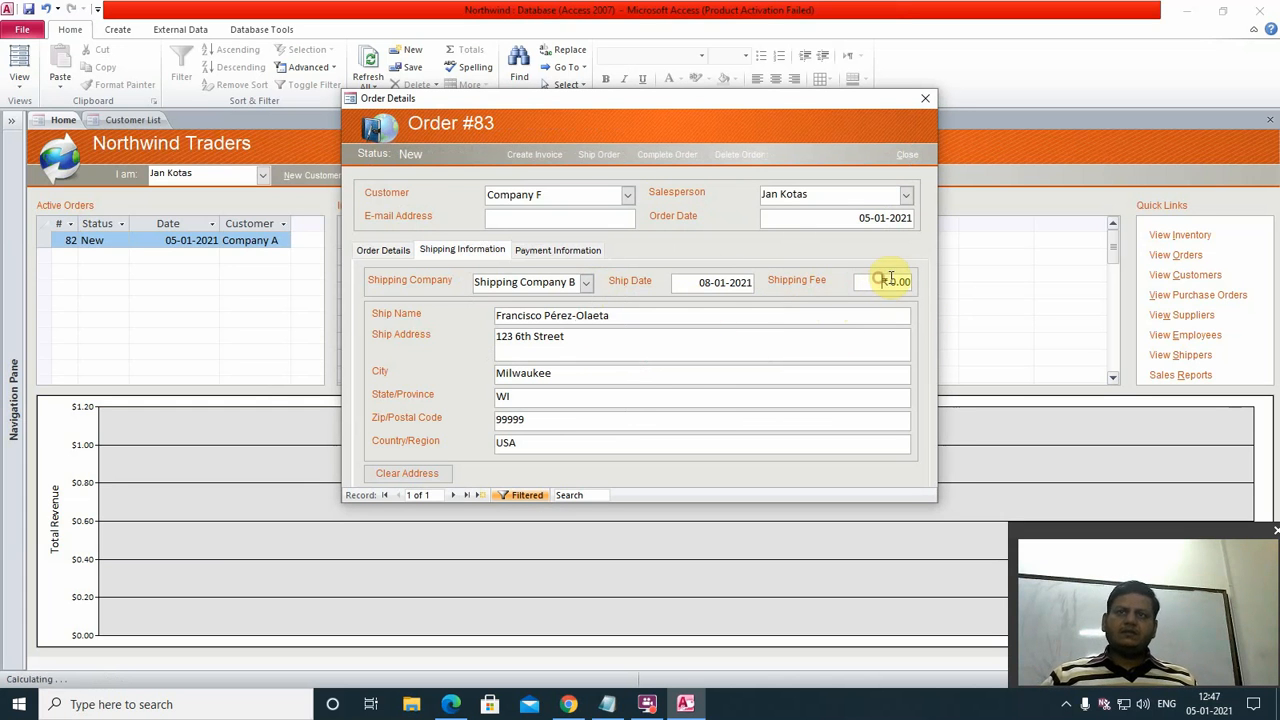
{"action": "left_click_drag", "start_coordinate": [879, 282], "coordinate": [917, 289]}
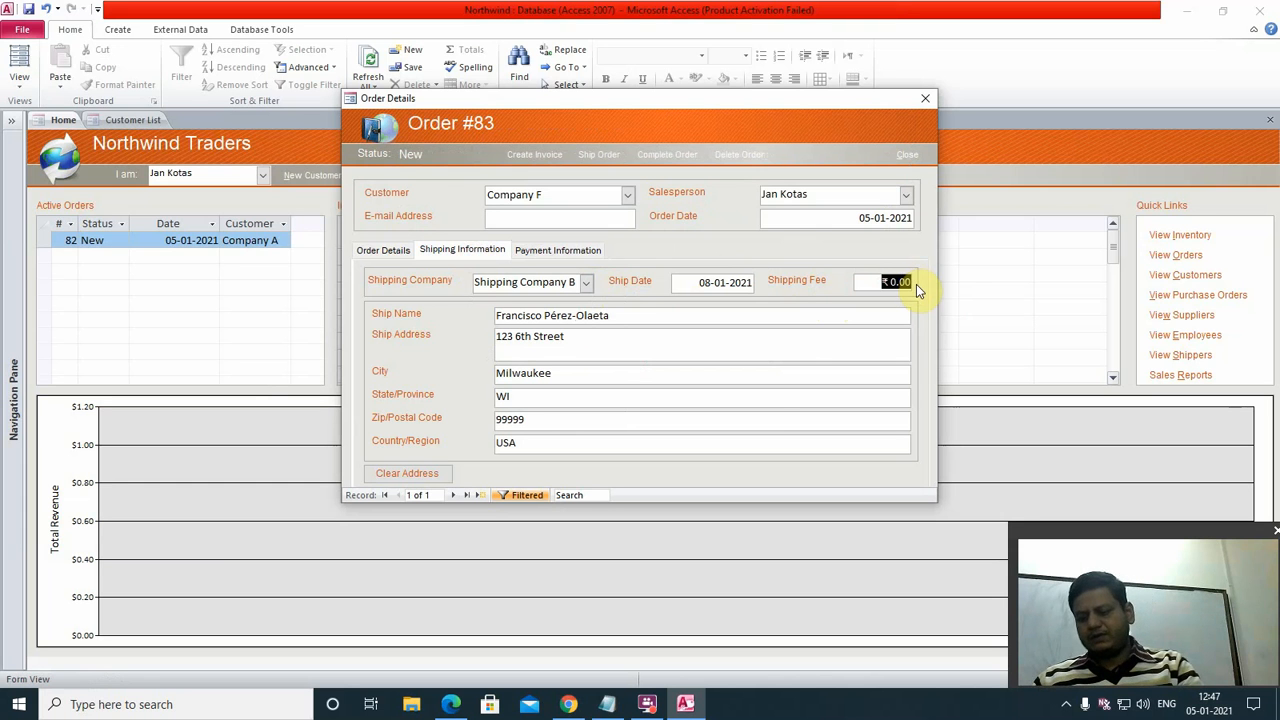
{"action": "type", "text": "100"}
{"action": "left_click", "coordinate": [800, 337]}
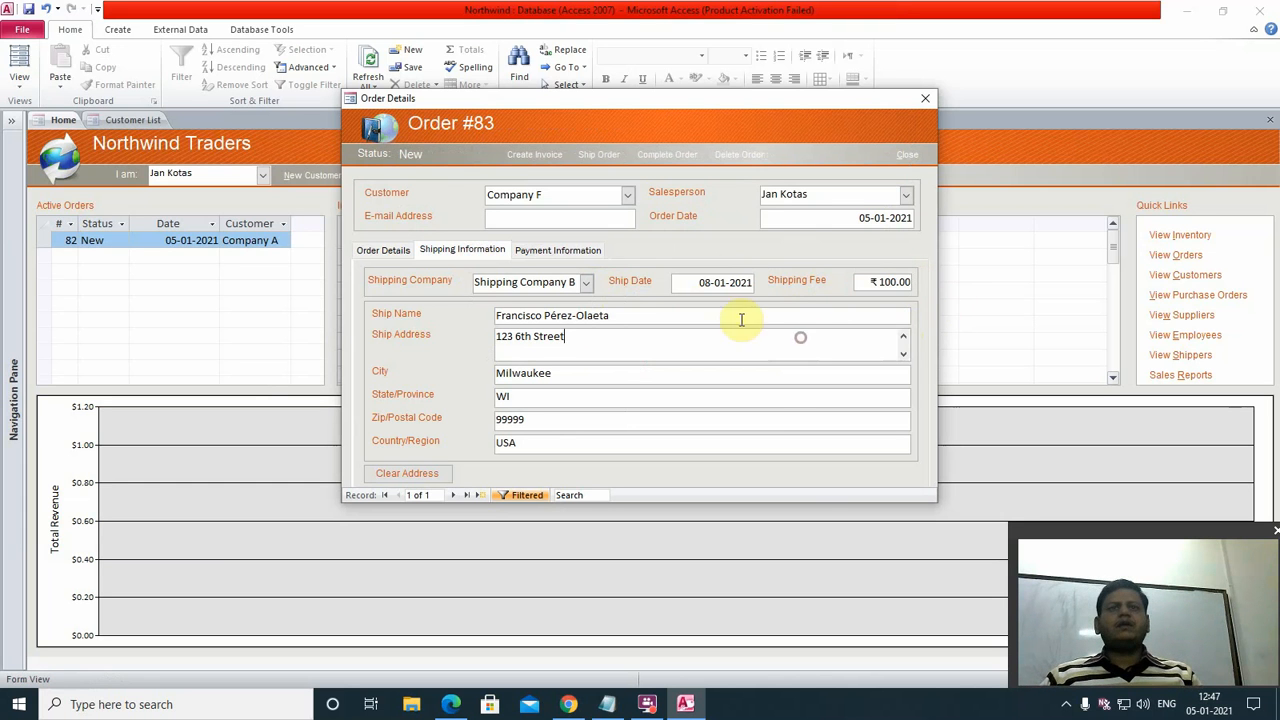
- Set the Company F order's payment type to Cash and its payment date to 10-01-2021
{"action": "left_click", "coordinate": [552, 249]}
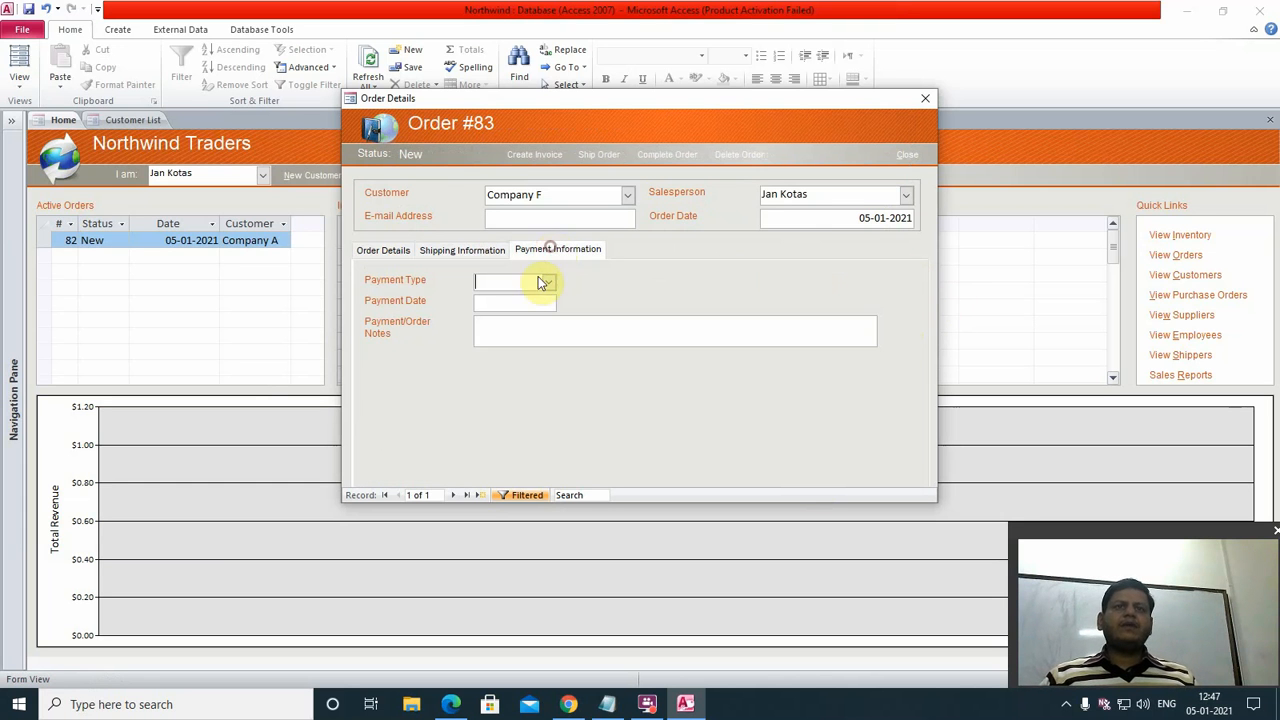
{"action": "left_click", "coordinate": [541, 282]}
{"action": "left_click", "coordinate": [510, 328]}
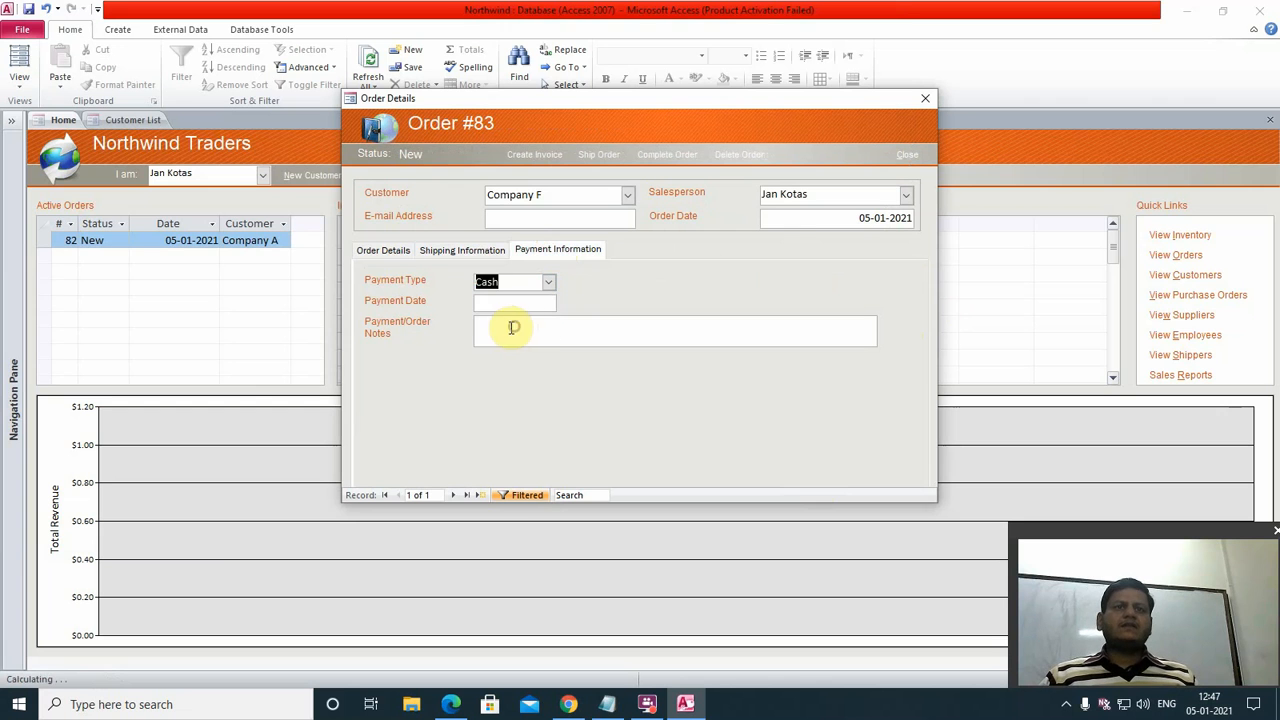
{"action": "left_click", "coordinate": [503, 300]}
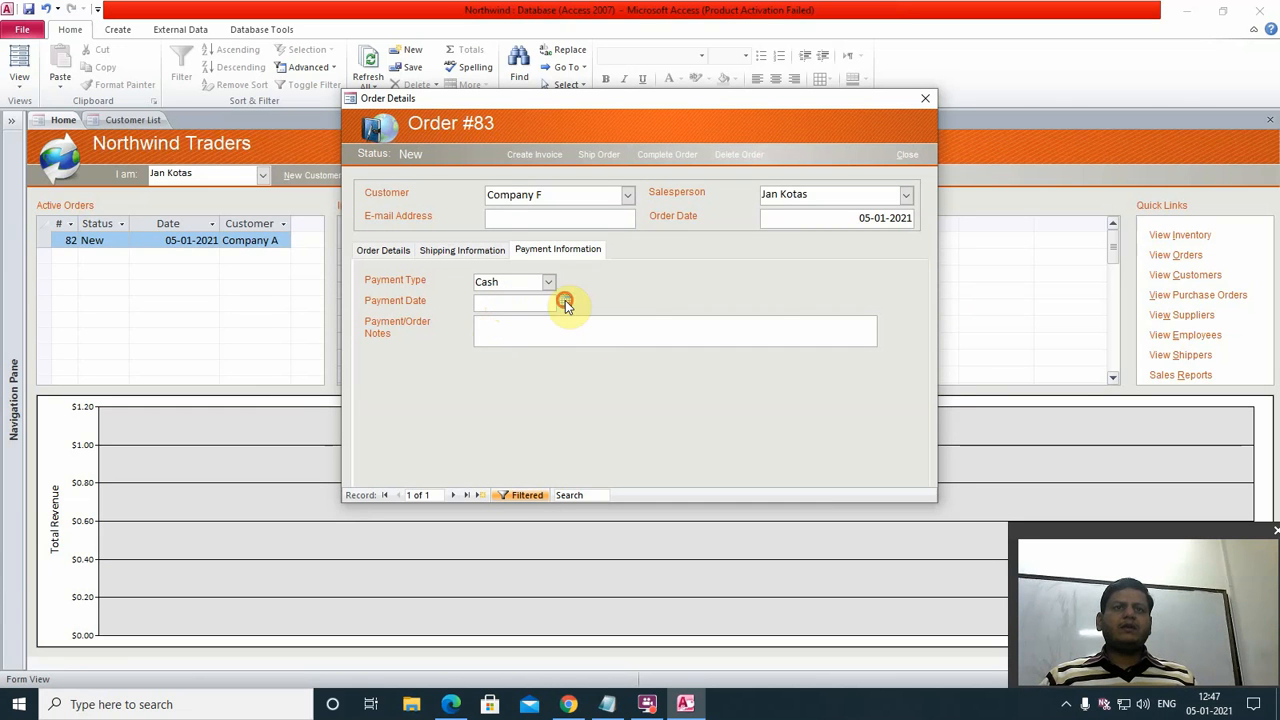
{"action": "left_click", "coordinate": [565, 300]}
{"action": "left_click", "coordinate": [552, 365]}
{"action": "left_click", "coordinate": [553, 336]}
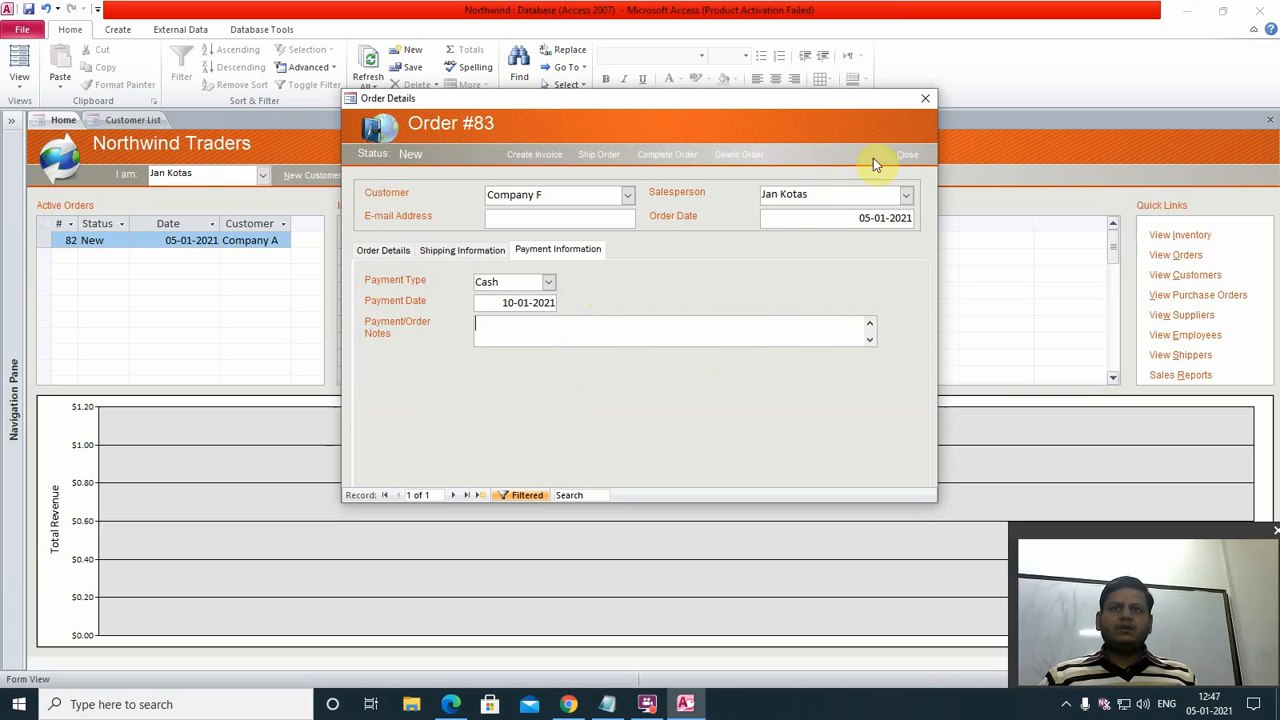
- Delete the Company F order and confirm its cancellation
{"action": "left_click", "coordinate": [755, 158]}
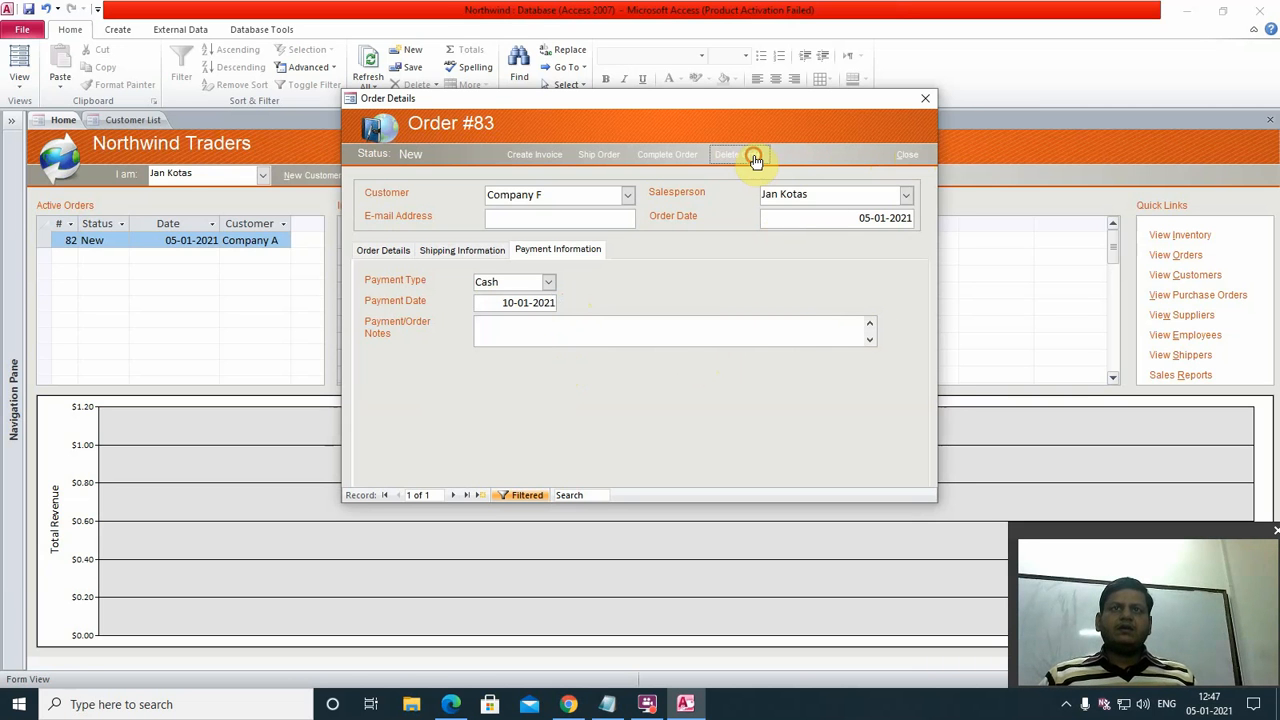
{"action": "left_click", "coordinate": [701, 404]}
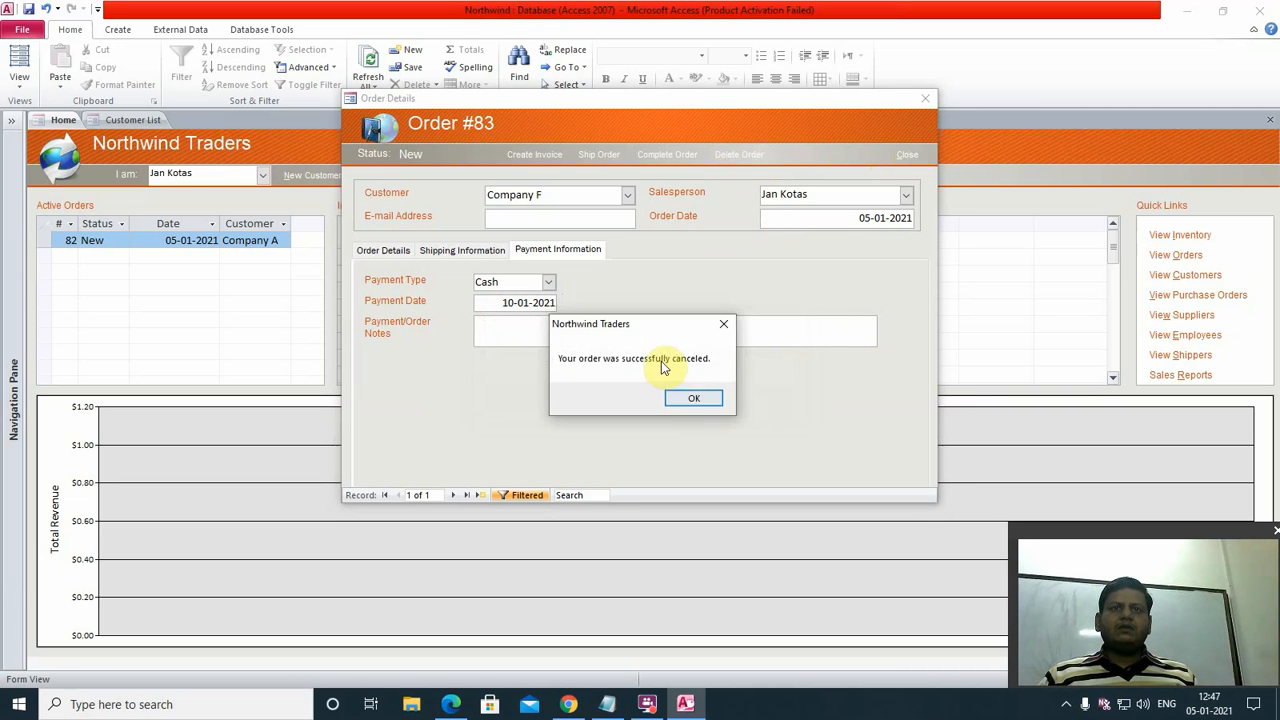
{"action": "left_click", "coordinate": [712, 396]}
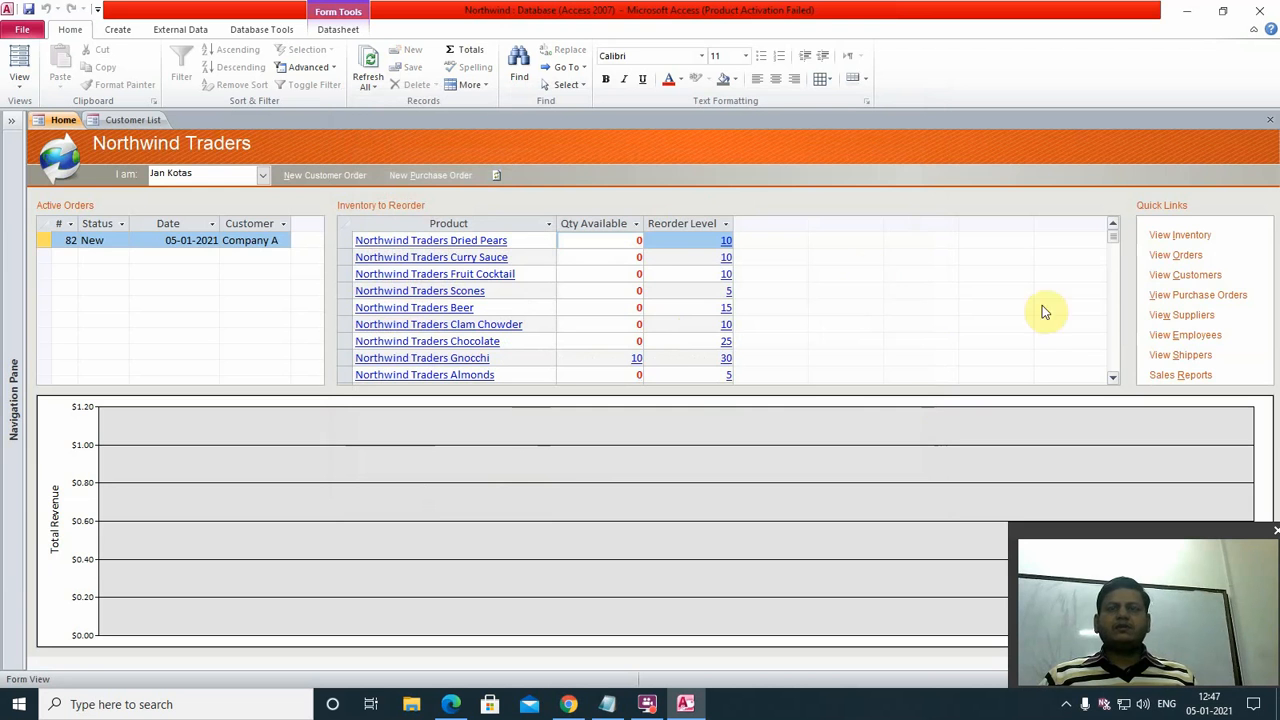
- Open the inventory list, try to purchase Northwind Traders Boysenberry Spread from its supplier, and return to the home form
{"action": "left_click", "coordinate": [1200, 236]}
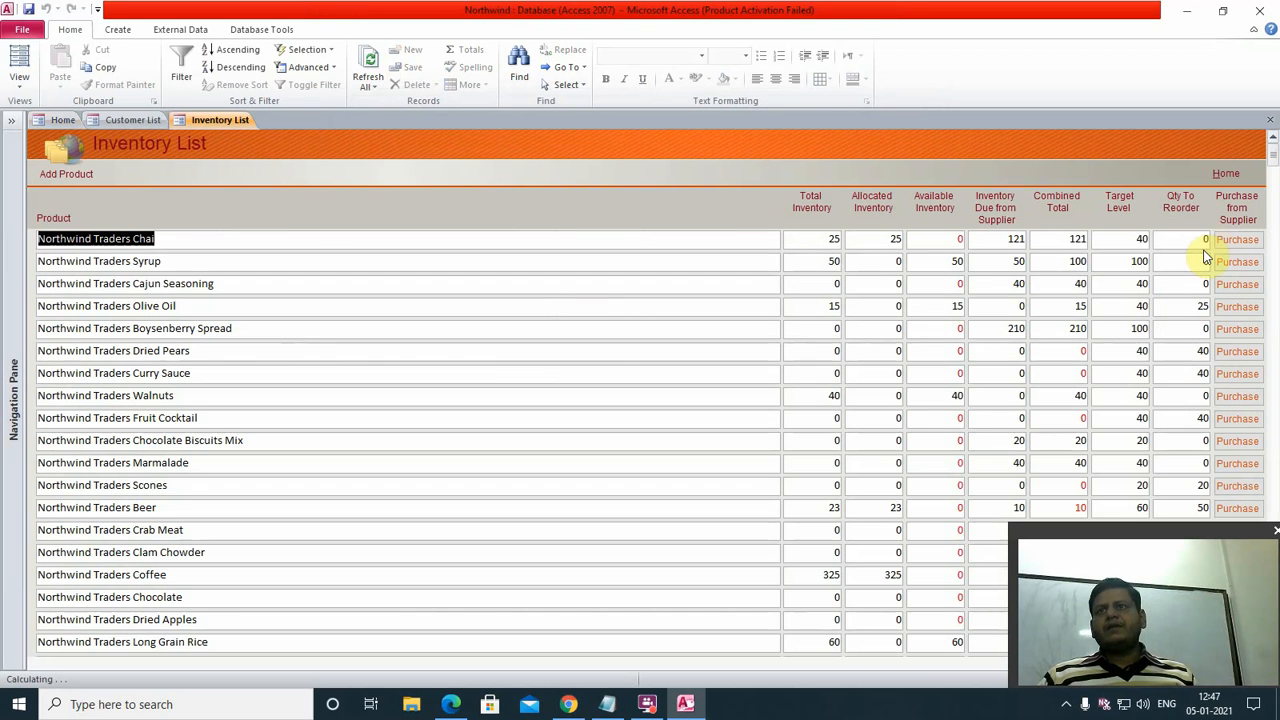
{"action": "scroll", "coordinate": [806, 270], "scroll_direction": "down", "scroll_amount": 10}
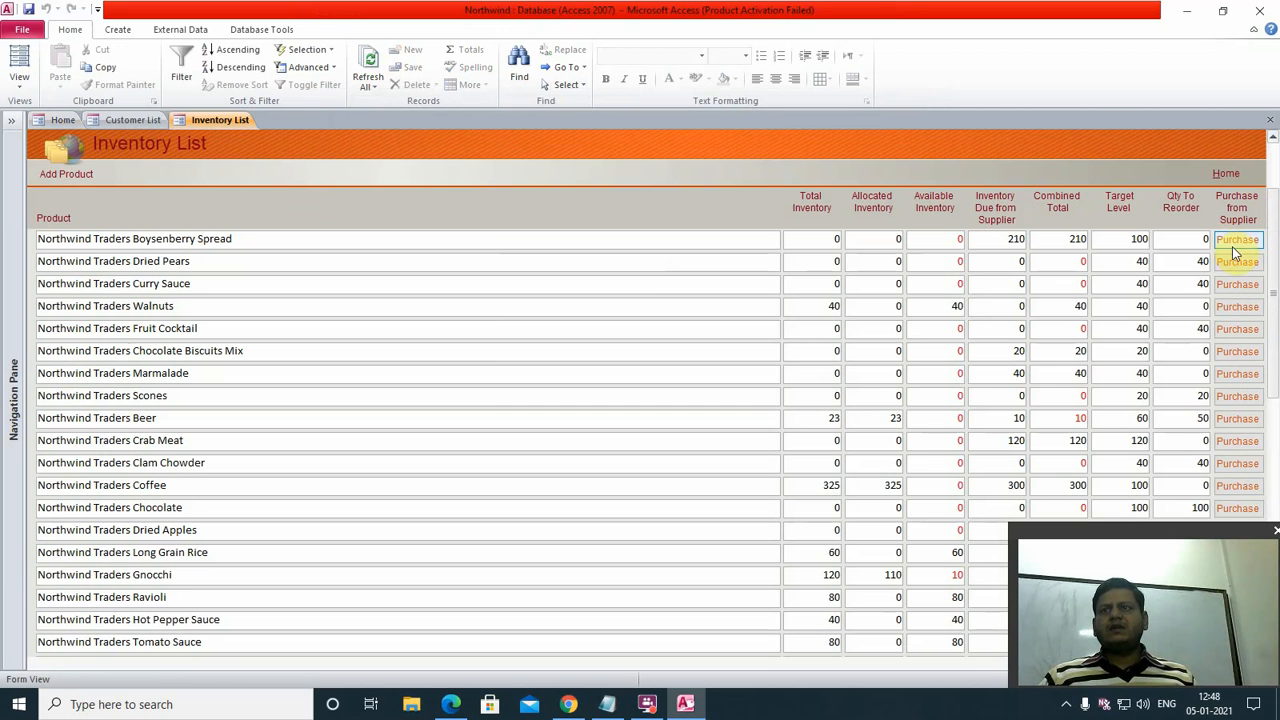
{"action": "left_click", "coordinate": [1237, 240]}
{"action": "left_click", "coordinate": [741, 399]}
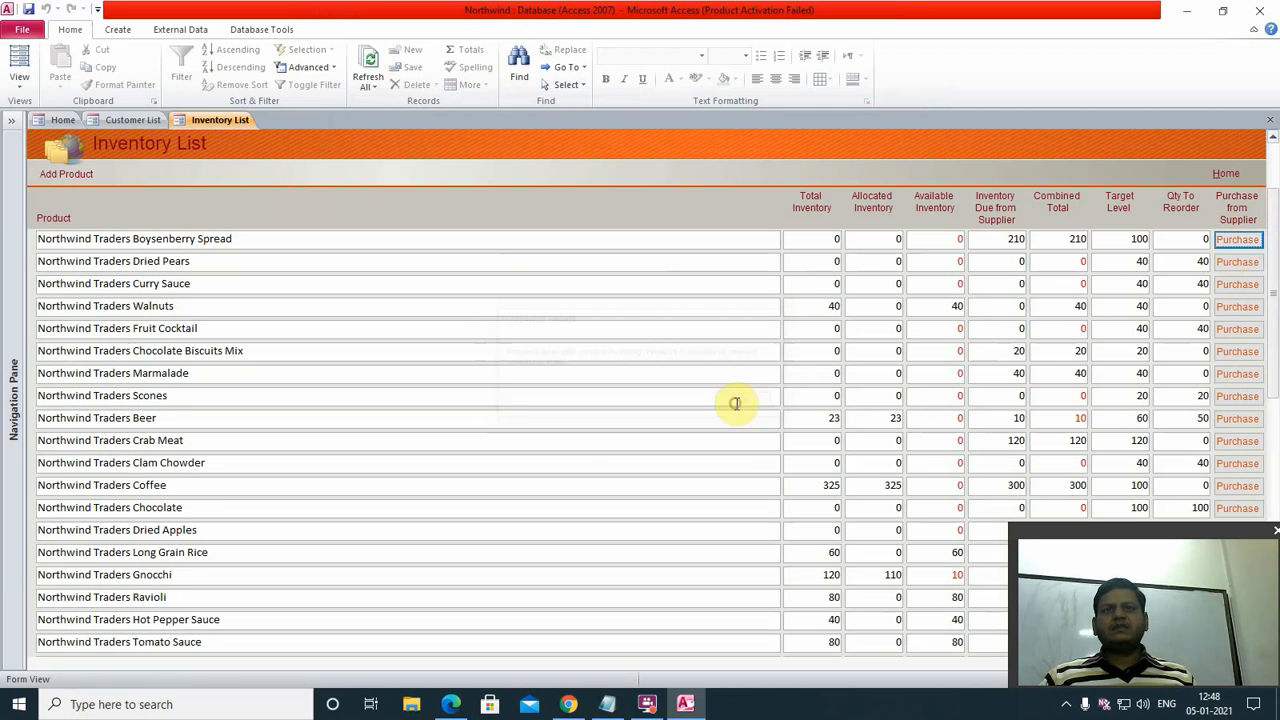
{"action": "left_click", "coordinate": [1232, 174]}
- Open the order list, look through all its orders, and return to the home form
{"action": "left_click", "coordinate": [1106, 251]}
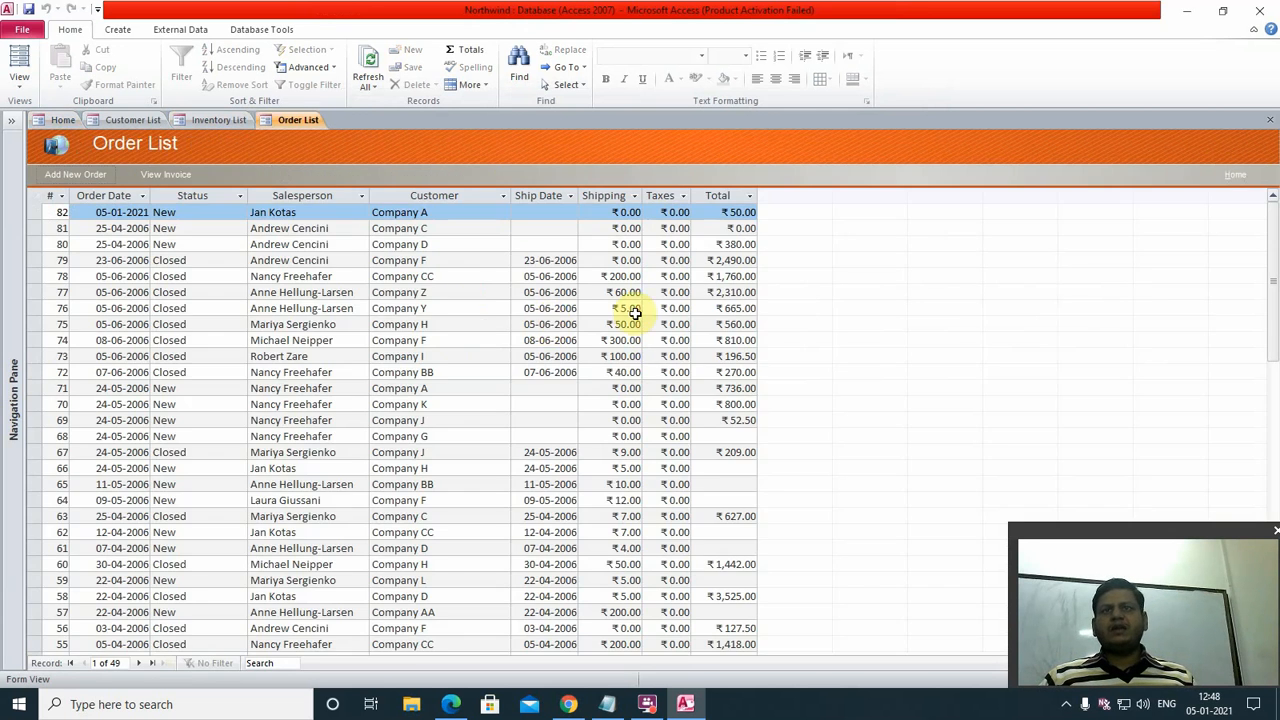
{"action": "scroll", "coordinate": [430, 275], "scroll_direction": "down", "scroll_amount": 6}
{"action": "scroll", "coordinate": [428, 255], "scroll_direction": "up", "scroll_amount": 6}
{"action": "scroll", "coordinate": [470, 260], "scroll_direction": "down", "scroll_amount": 6}
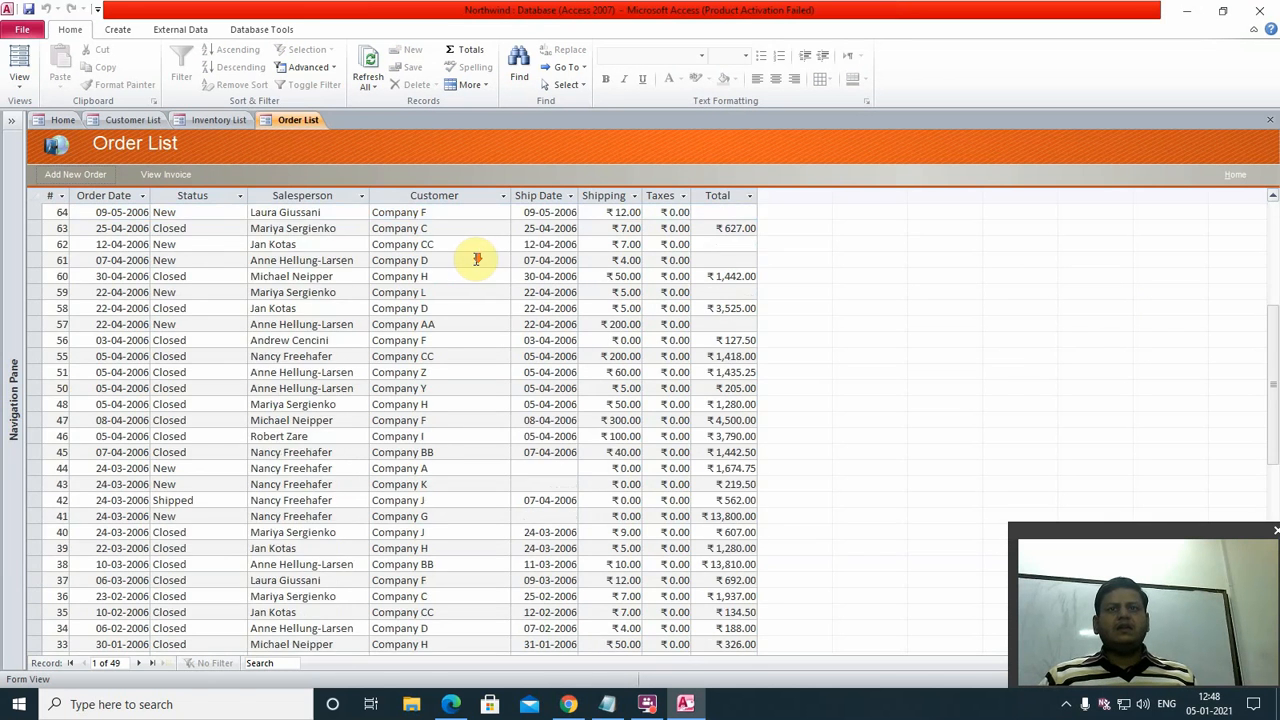
{"action": "scroll", "coordinate": [480, 258], "scroll_direction": "down", "scroll_amount": 5}
{"action": "scroll", "coordinate": [490, 258], "scroll_direction": "up", "scroll_amount": 11}
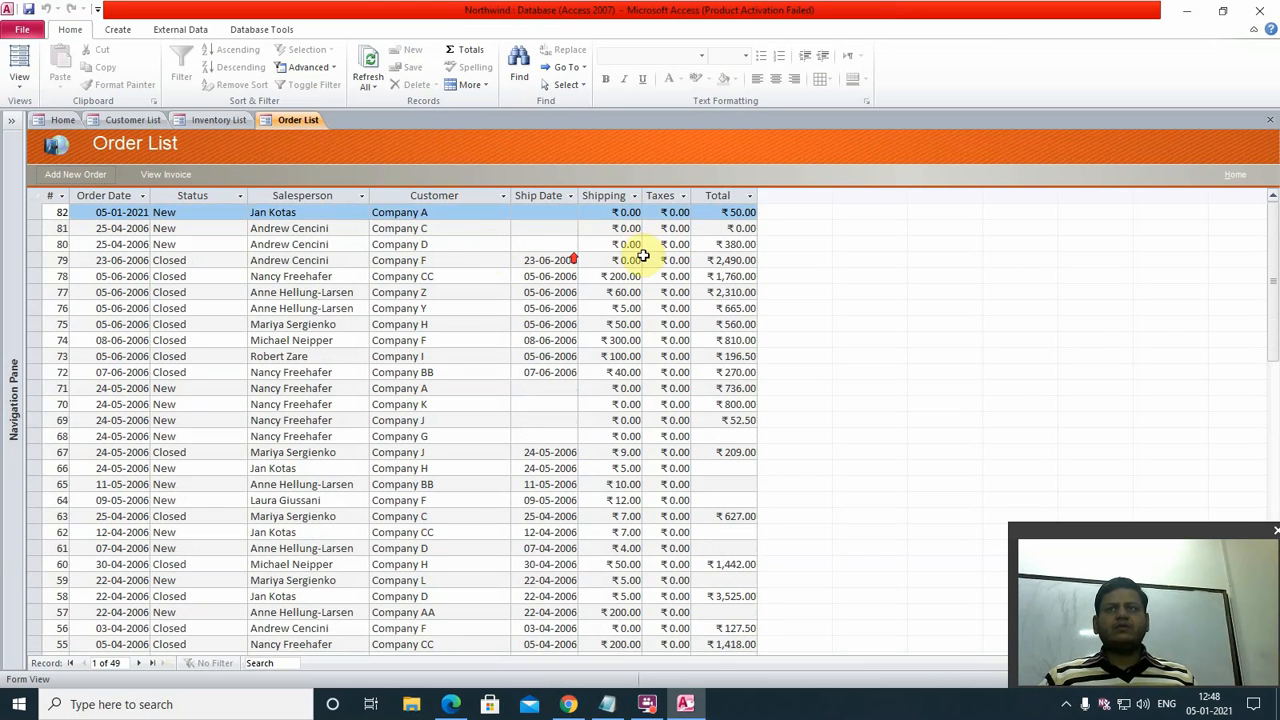
{"action": "left_click", "coordinate": [1232, 176]}
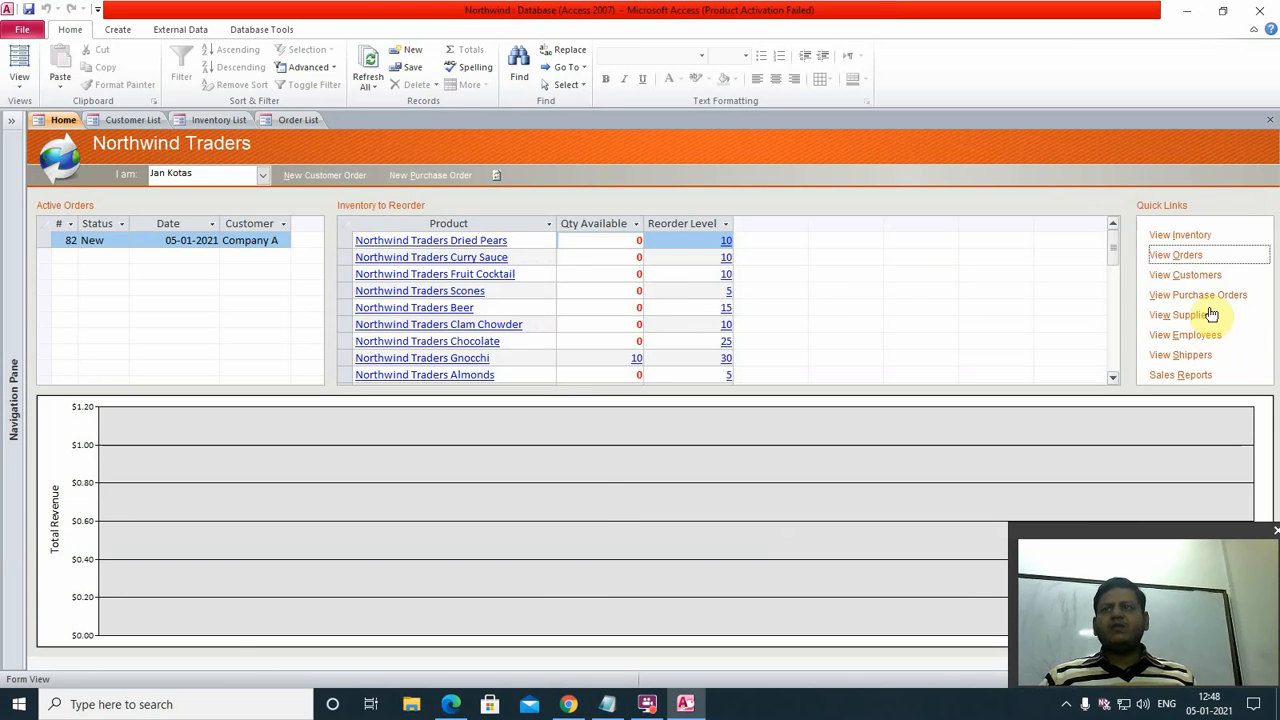
- View the customer list and the employee list, returning to the home form after each
{"action": "left_click", "coordinate": [1165, 274]}
{"action": "scroll", "coordinate": [426, 286], "scroll_direction": "down", "scroll_amount": 5}
{"action": "scroll", "coordinate": [438, 278], "scroll_direction": "up", "scroll_amount": 5}
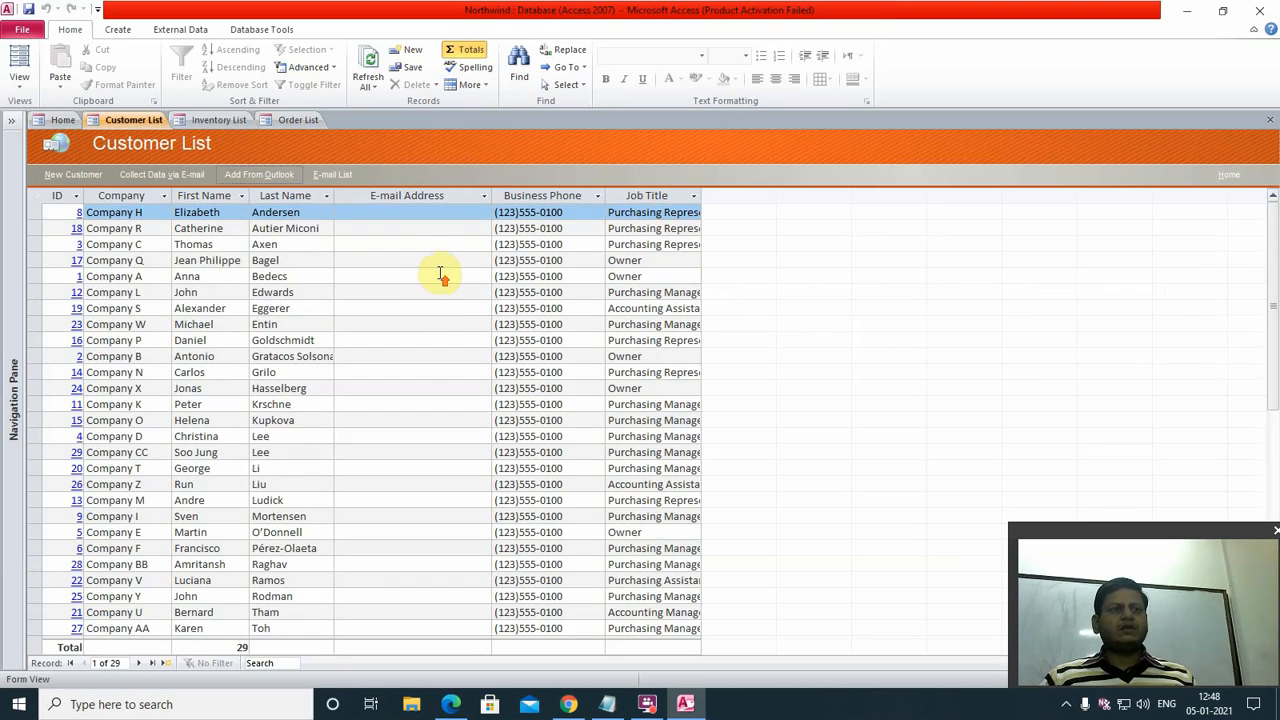
{"action": "left_click", "coordinate": [1228, 176]}
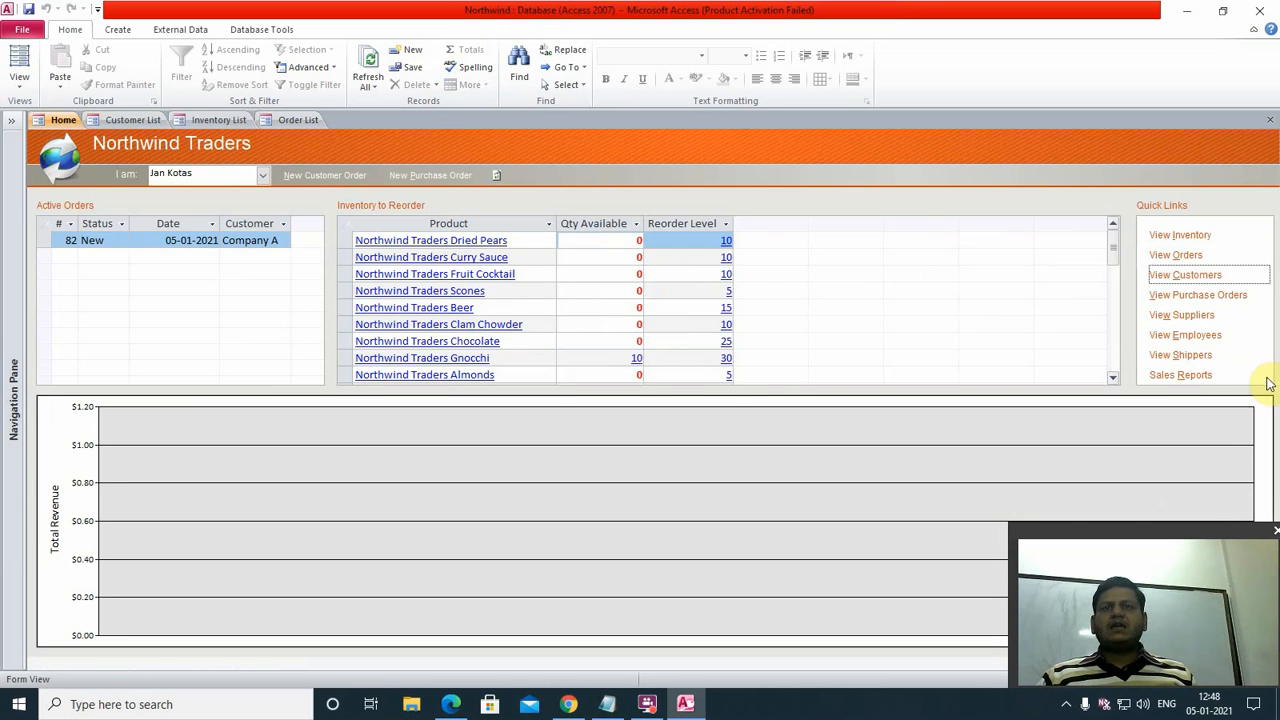
{"action": "left_click", "coordinate": [1190, 335]}
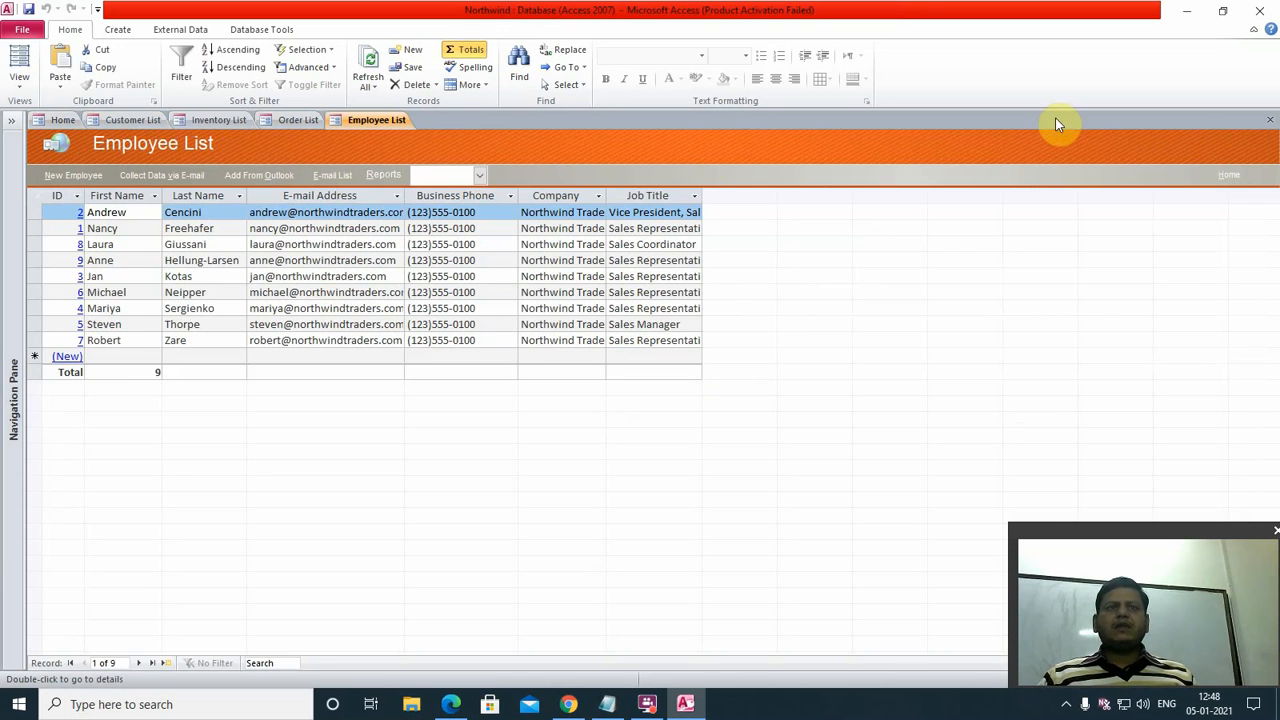
{"action": "left_click", "coordinate": [1228, 176]}
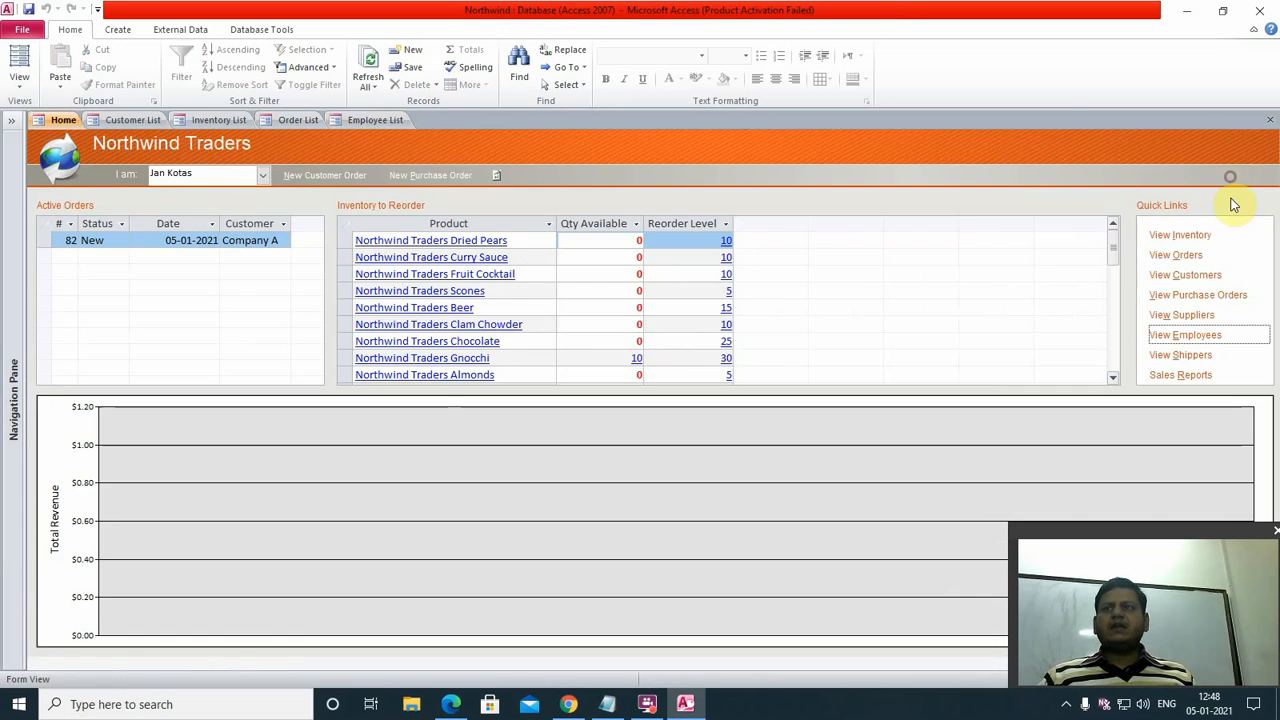
- Open the sales reports and try to preview the yearly Sales by Product report for 2021
{"action": "left_click", "coordinate": [1184, 376]}
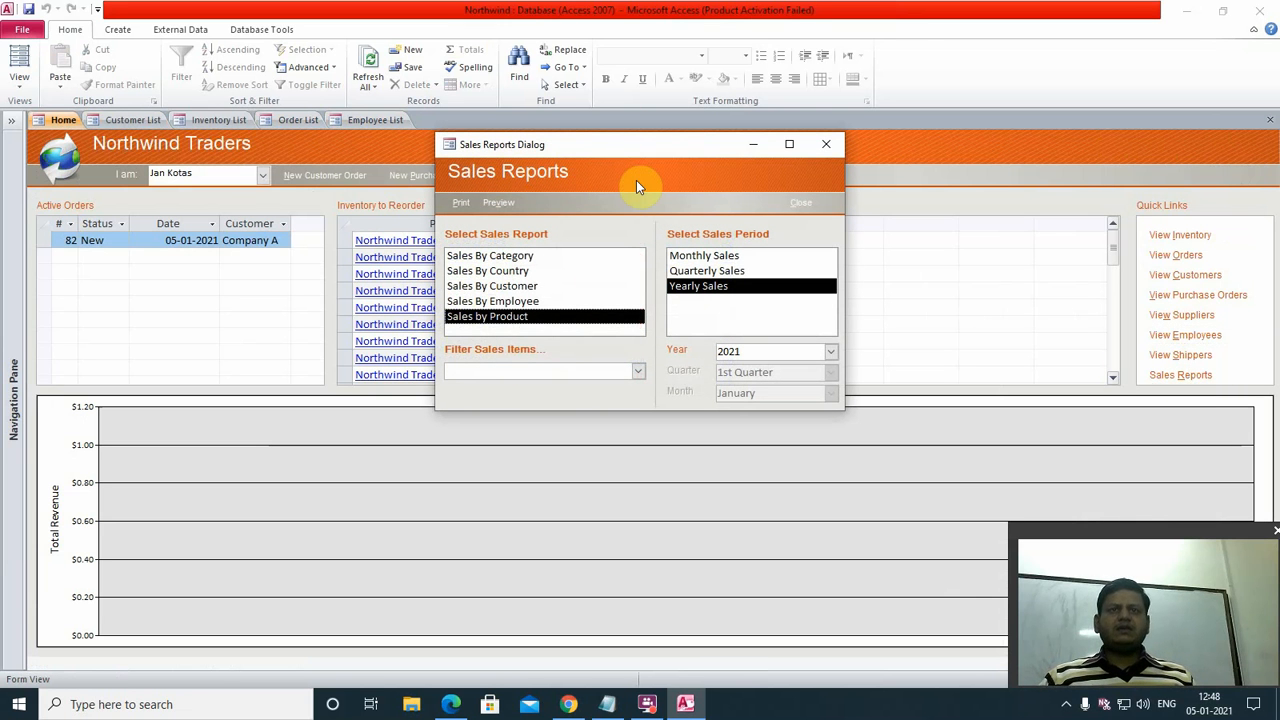
{"action": "left_click", "coordinate": [495, 210]}
{"action": "left_click", "coordinate": [723, 396]}
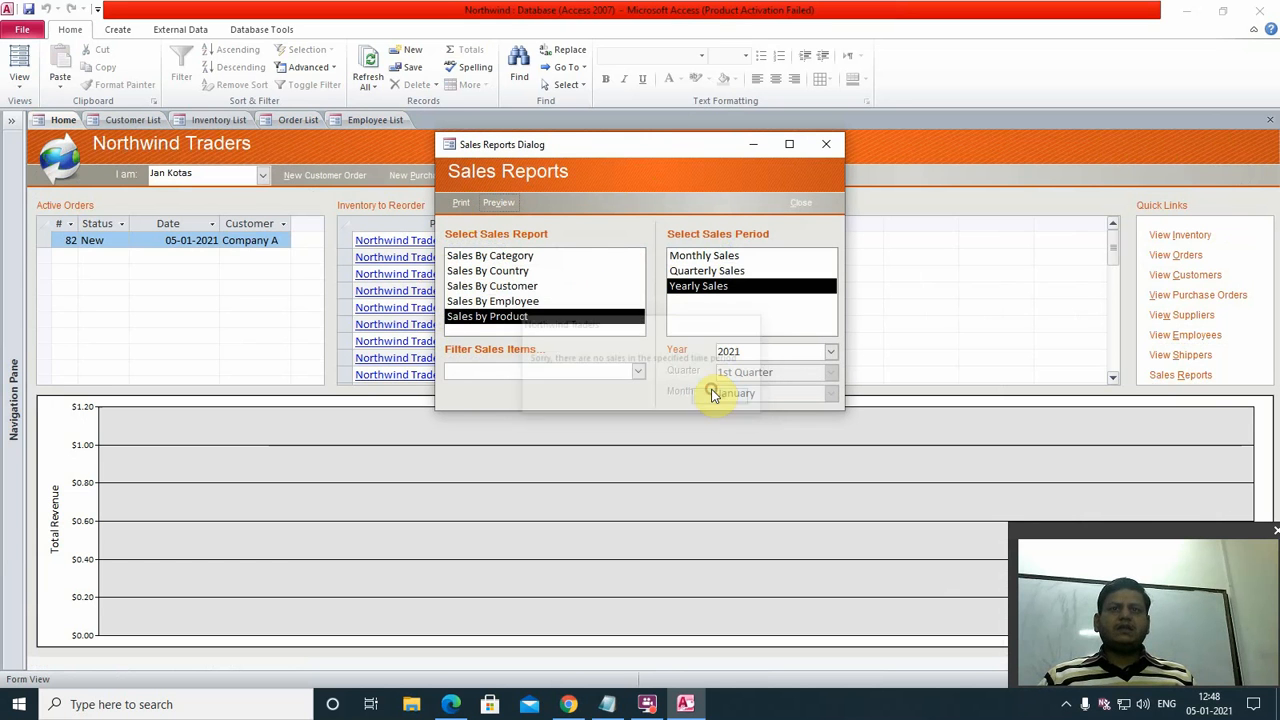
- Try to preview the yearly Sales By Customer report for 2021 filtered to Company A
{"action": "left_click", "coordinate": [500, 287]}
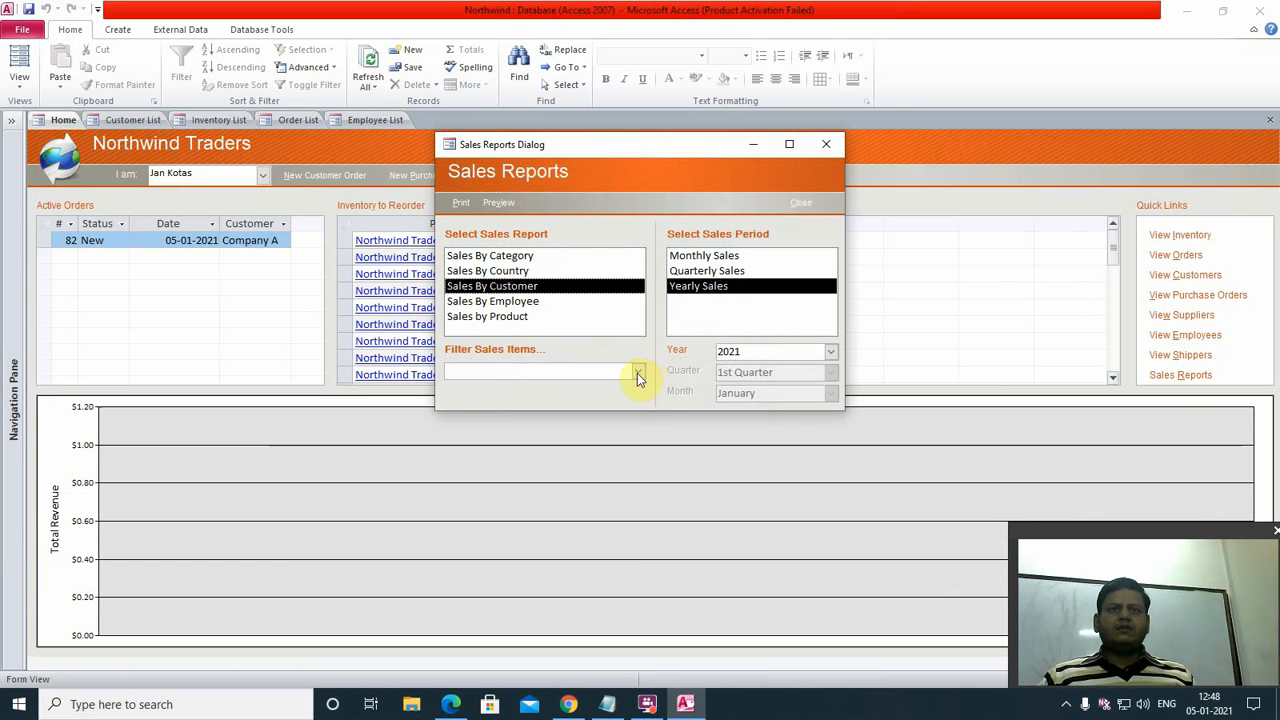
{"action": "left_click", "coordinate": [637, 371]}
{"action": "left_click", "coordinate": [531, 389]}
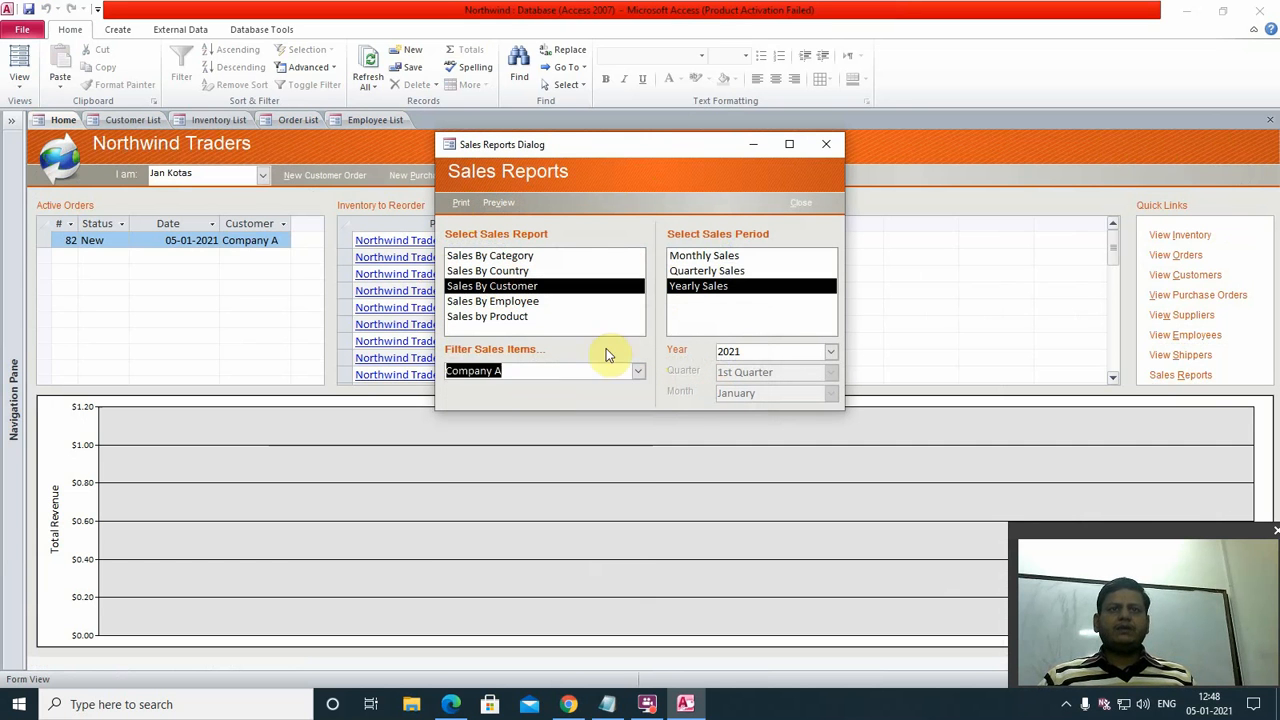
{"action": "left_click", "coordinate": [505, 203]}
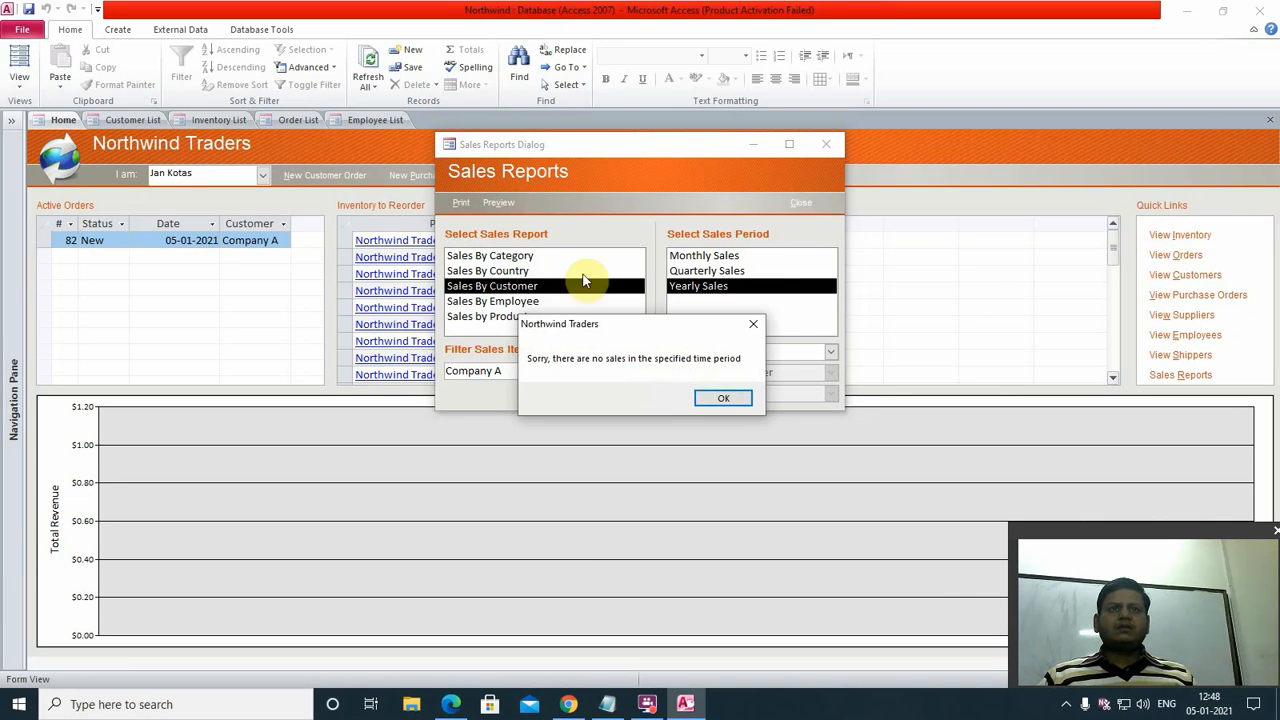
{"action": "left_click", "coordinate": [720, 395]}
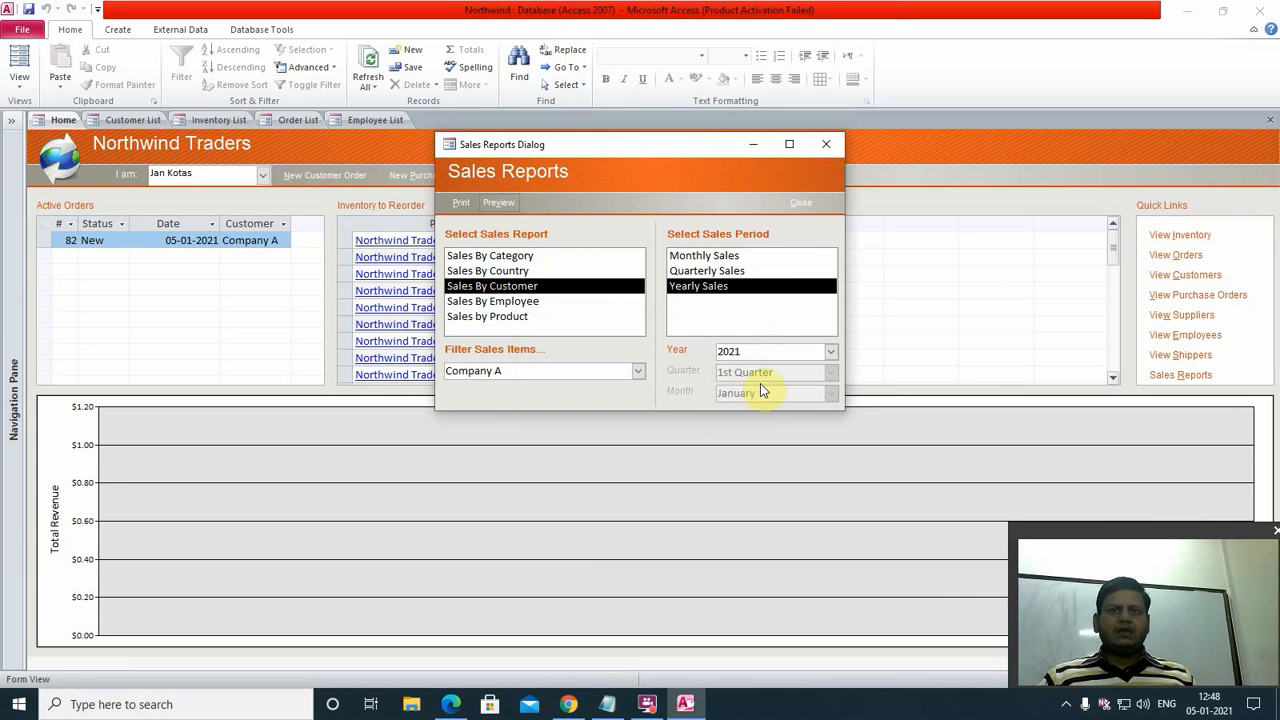
- Try to preview and print the quarterly Sales By Customer report for Company A, 1st Quarter 2021, and close the sales reports
{"action": "left_click", "coordinate": [703, 271]}
{"action": "left_click", "coordinate": [707, 256]}
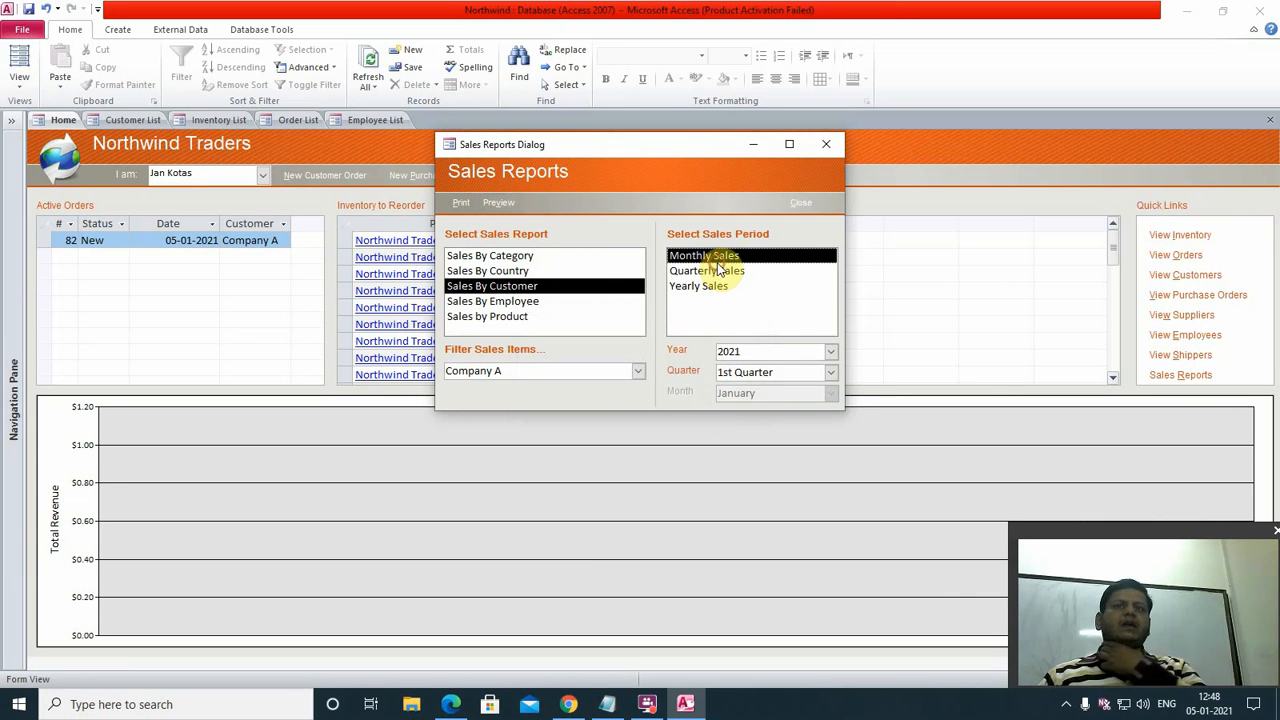
{"action": "left_click", "coordinate": [712, 272]}
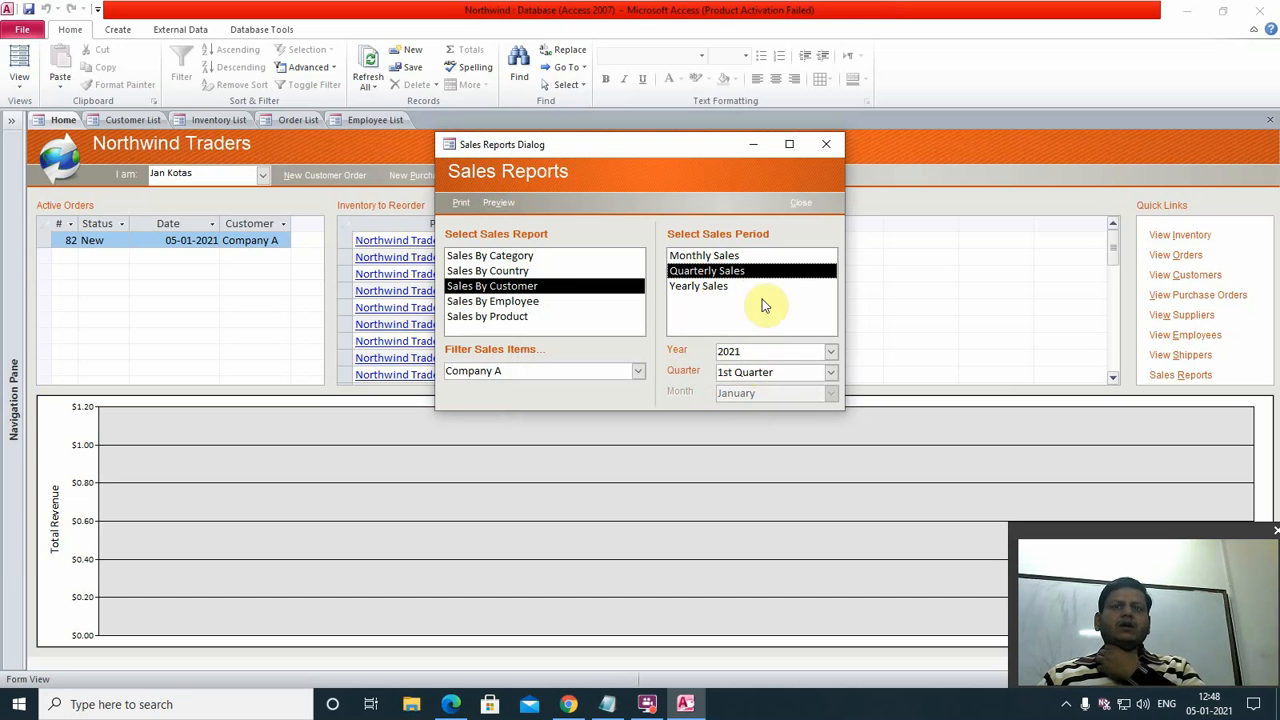
{"action": "left_click", "coordinate": [508, 208]}
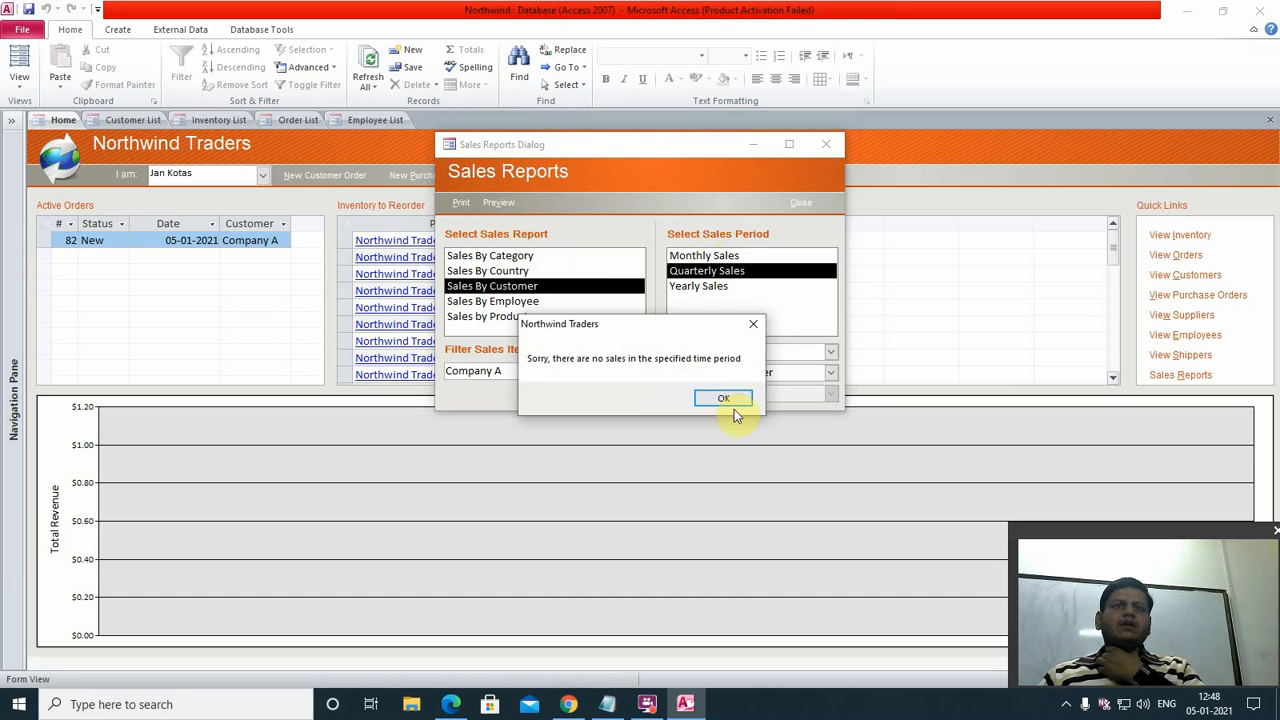
{"action": "left_click", "coordinate": [730, 402]}
{"action": "left_click", "coordinate": [460, 208]}
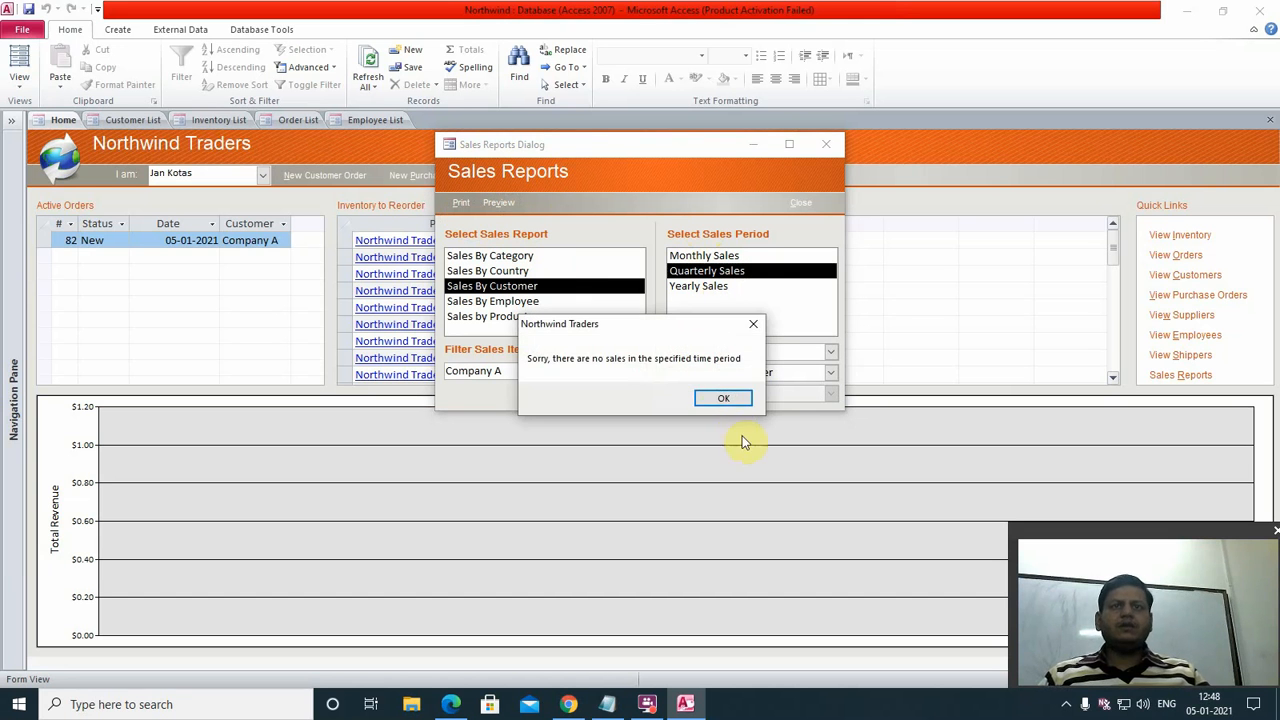
{"action": "left_click", "coordinate": [715, 400]}
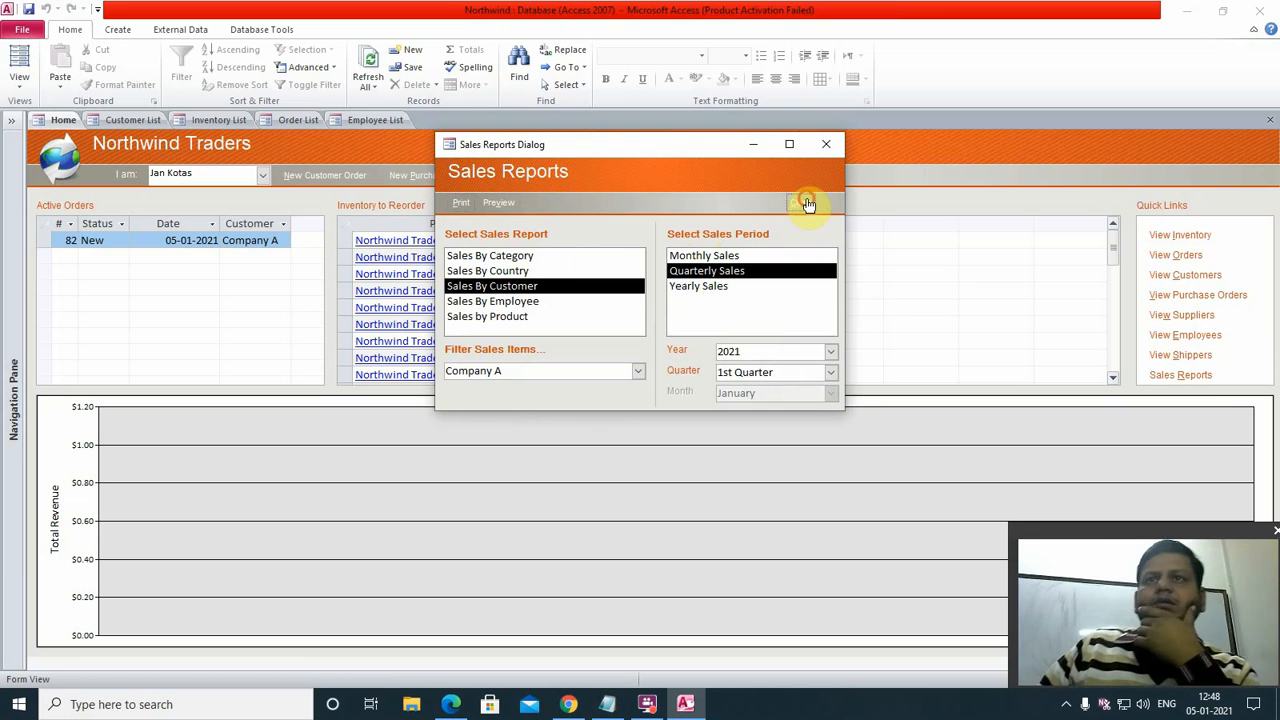
{"action": "left_click", "coordinate": [802, 203]}
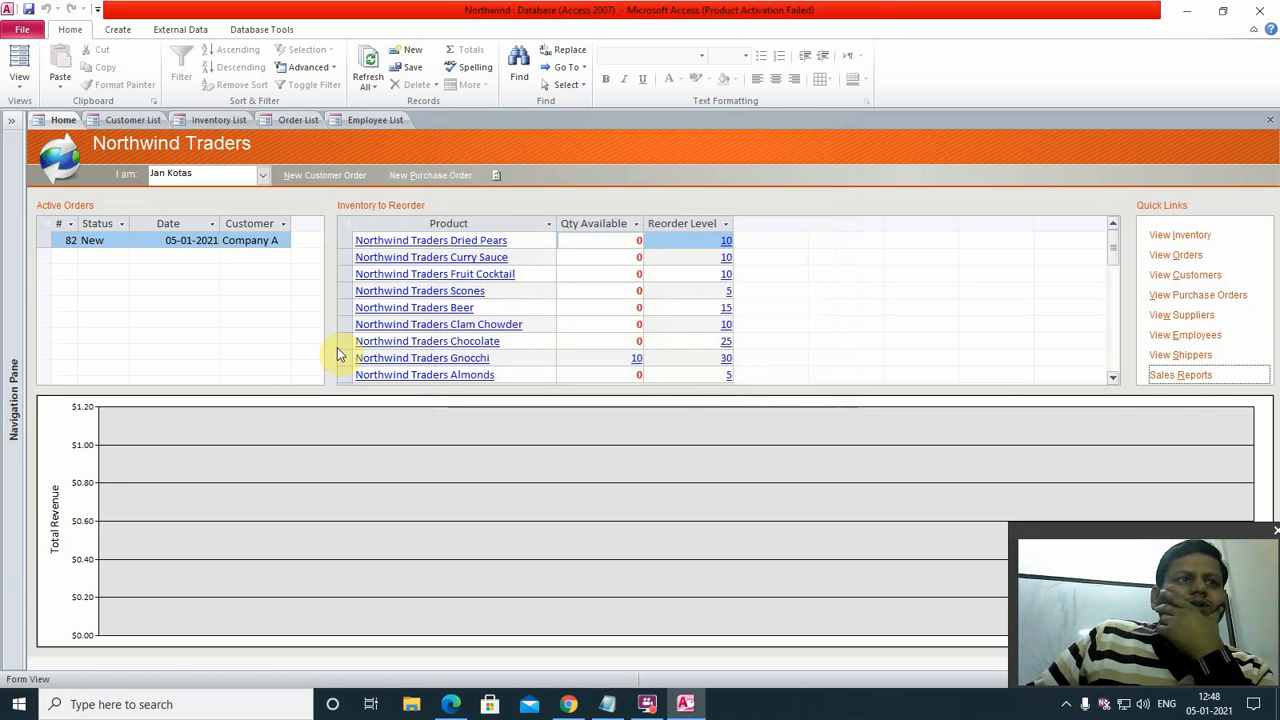
- Open the product details of Northwind Traders Clam Chowder from the reorder list, and go to the Tea and Chocolate products
{"action": "left_click", "coordinate": [471, 325]}
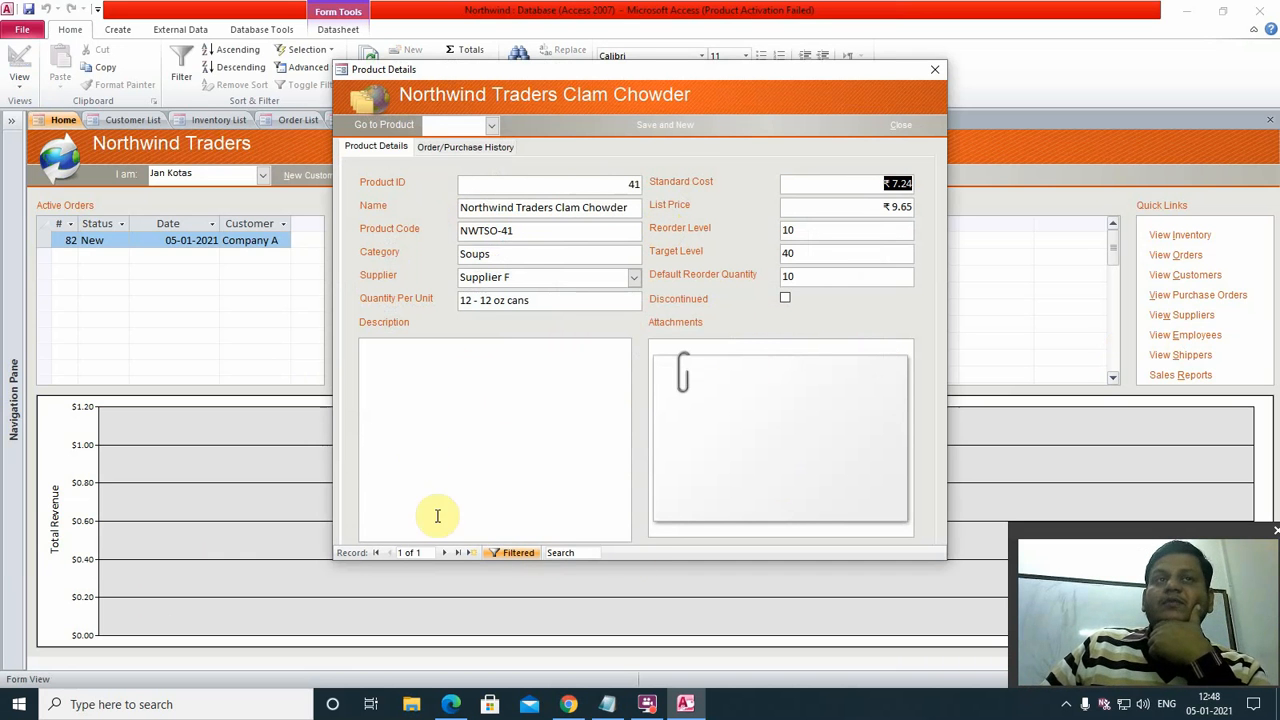
{"action": "left_click", "coordinate": [491, 125]}
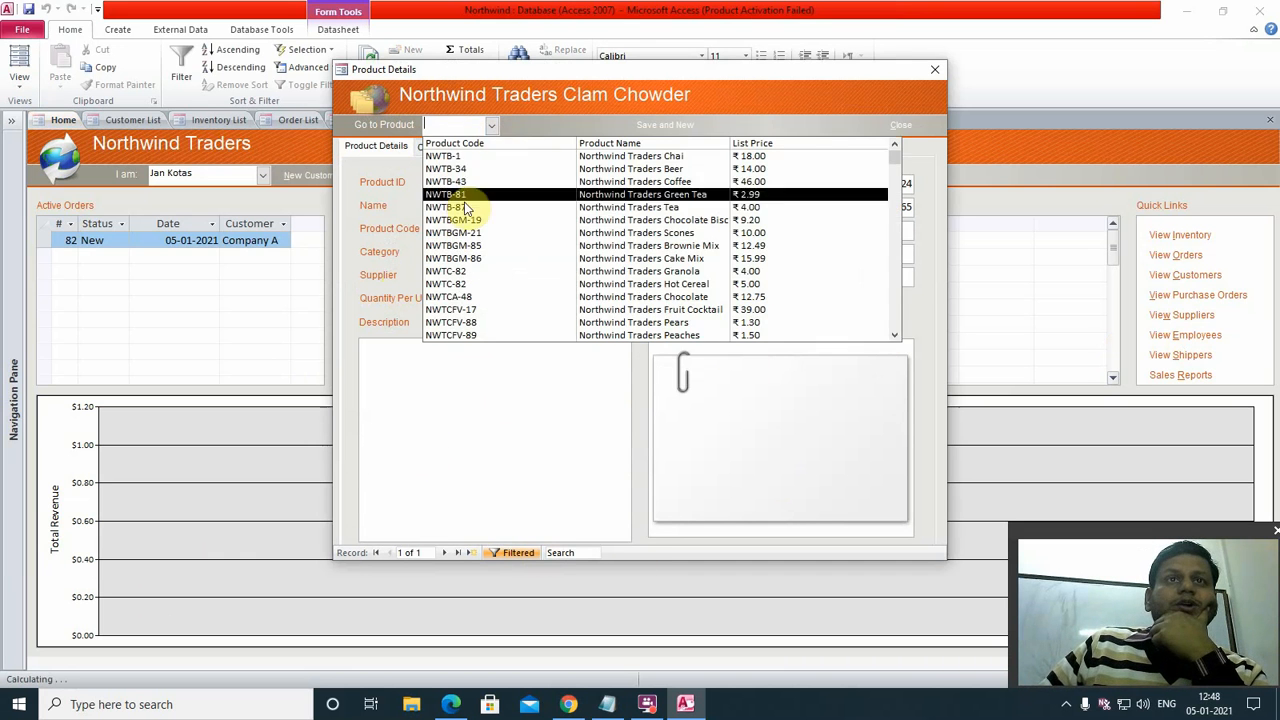
{"action": "left_click", "coordinate": [471, 194]}
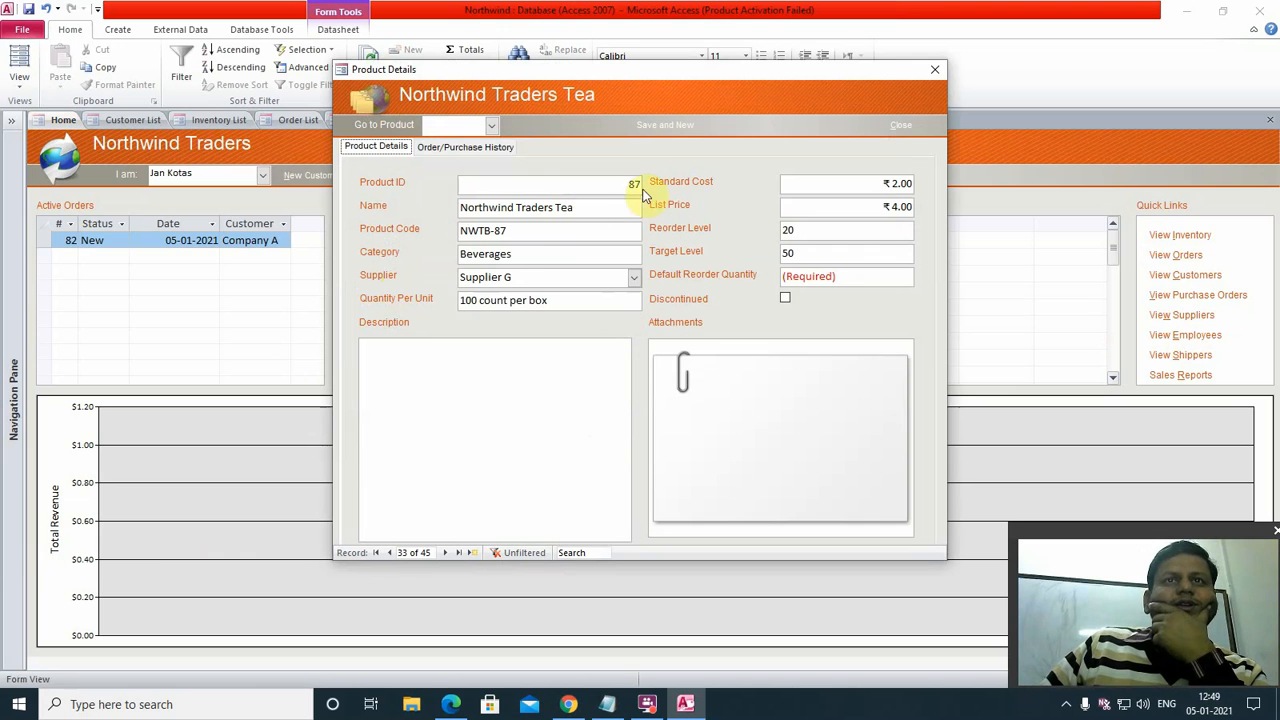
{"action": "left_click", "coordinate": [492, 125]}
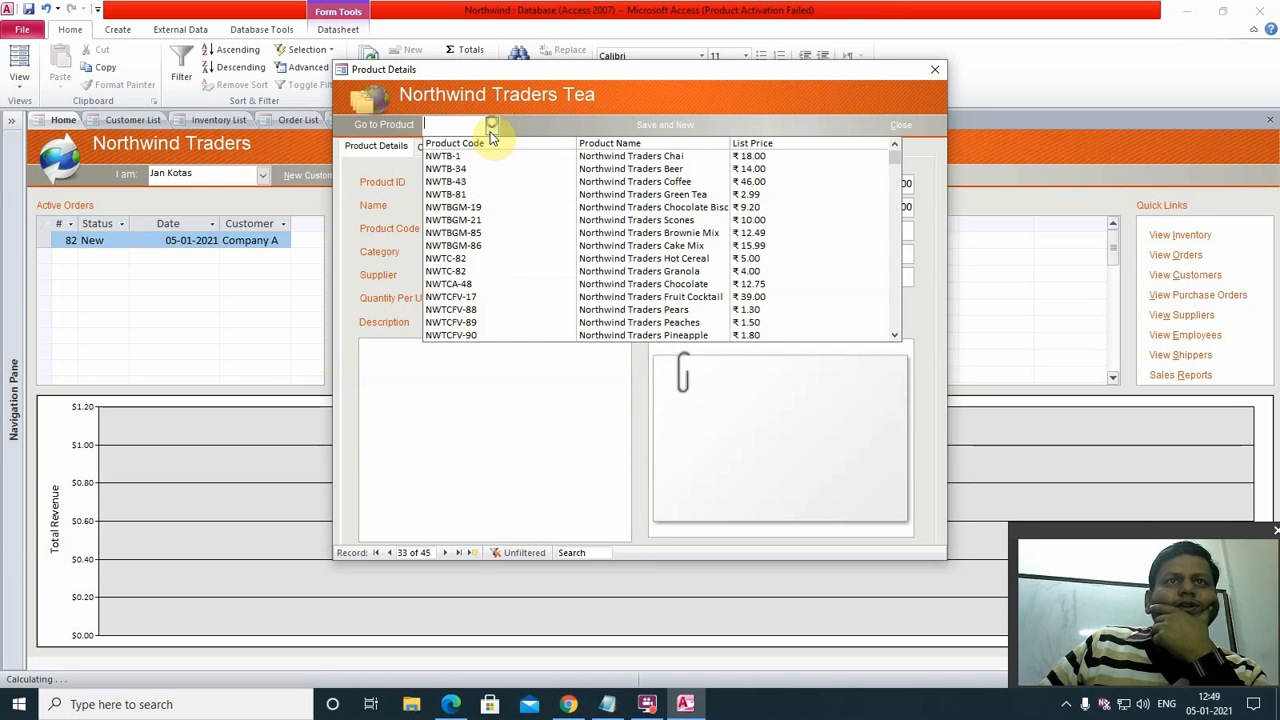
{"action": "left_click", "coordinate": [460, 281]}
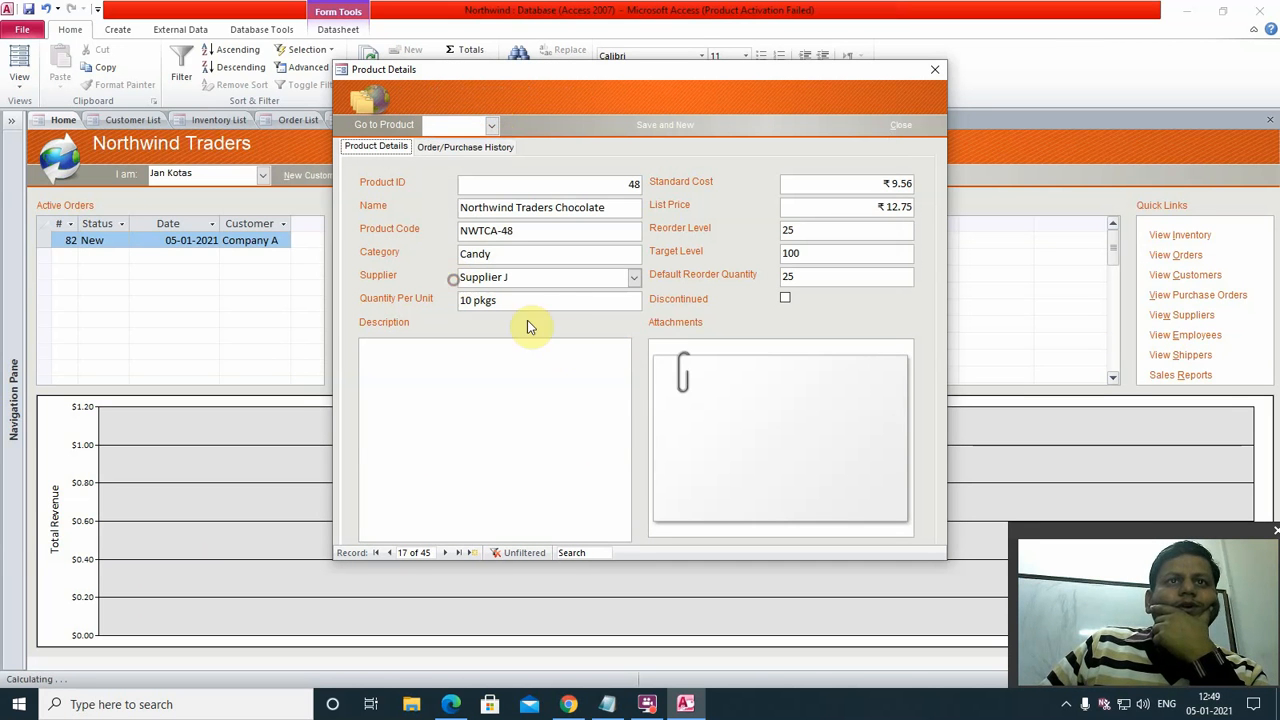
{"action": "left_click", "coordinate": [474, 398]}
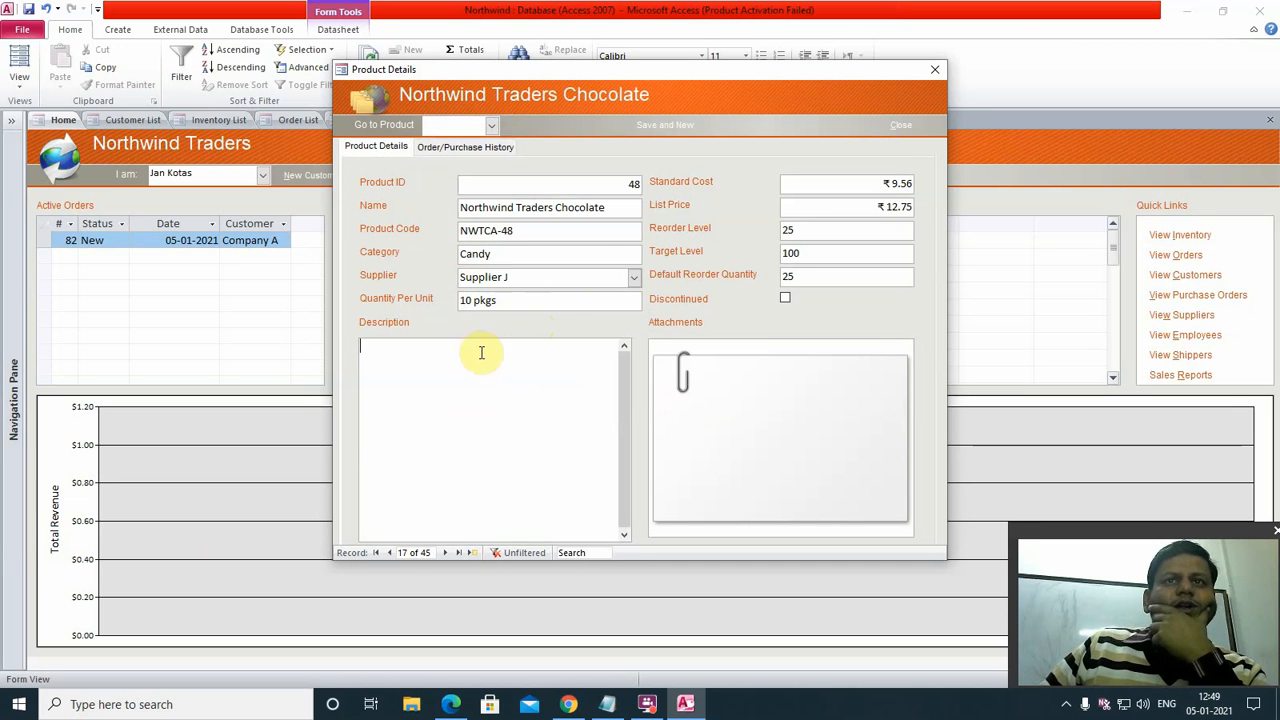
- View the order and purchase history of Northwind Traders Chocolate and return to its product details
{"action": "left_click", "coordinate": [463, 146]}
{"action": "left_click", "coordinate": [563, 257]}
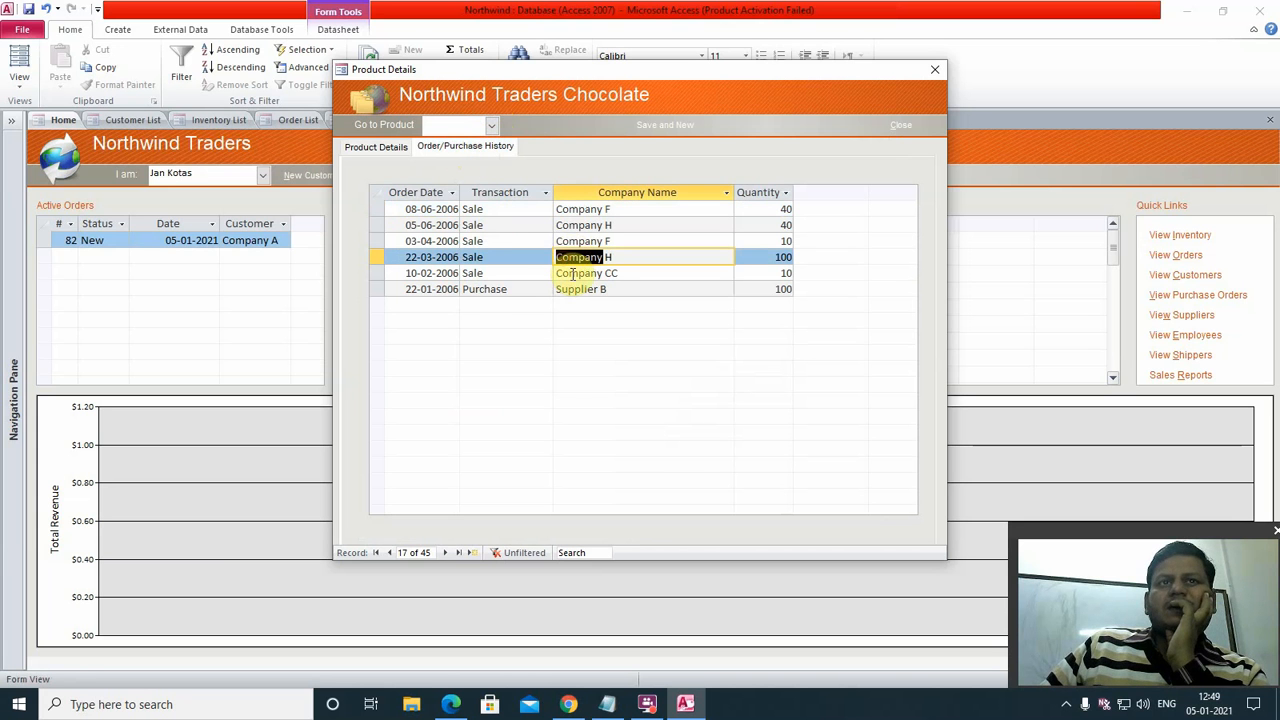
{"action": "left_click", "coordinate": [457, 257]}
{"action": "left_click", "coordinate": [374, 147]}
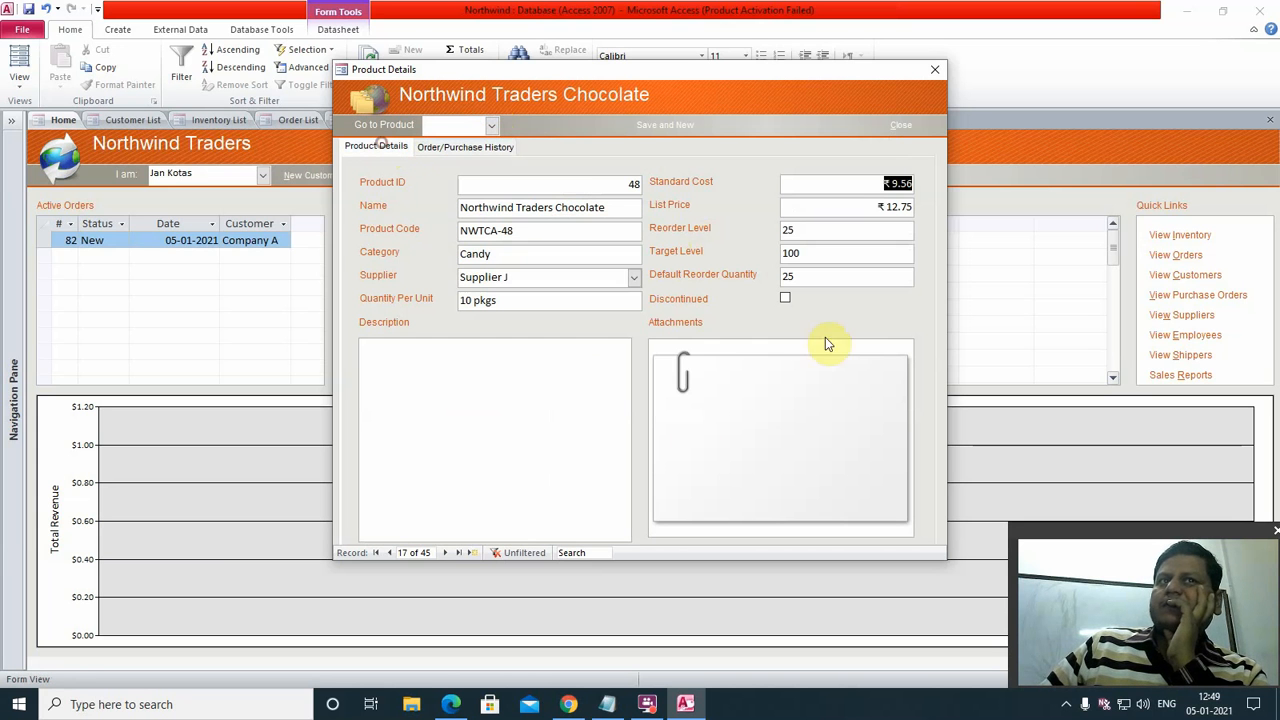